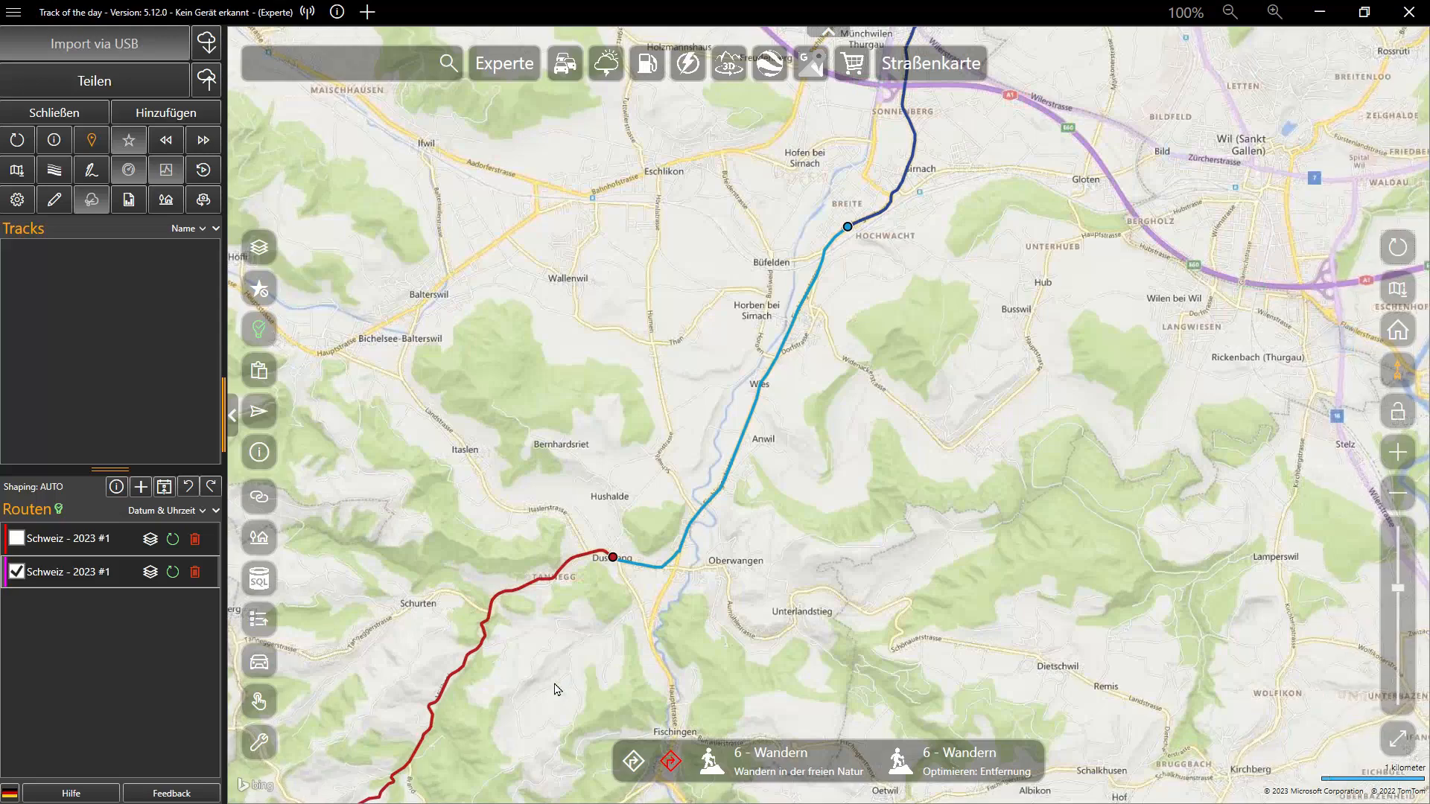
drag(555, 689, 940, 261)
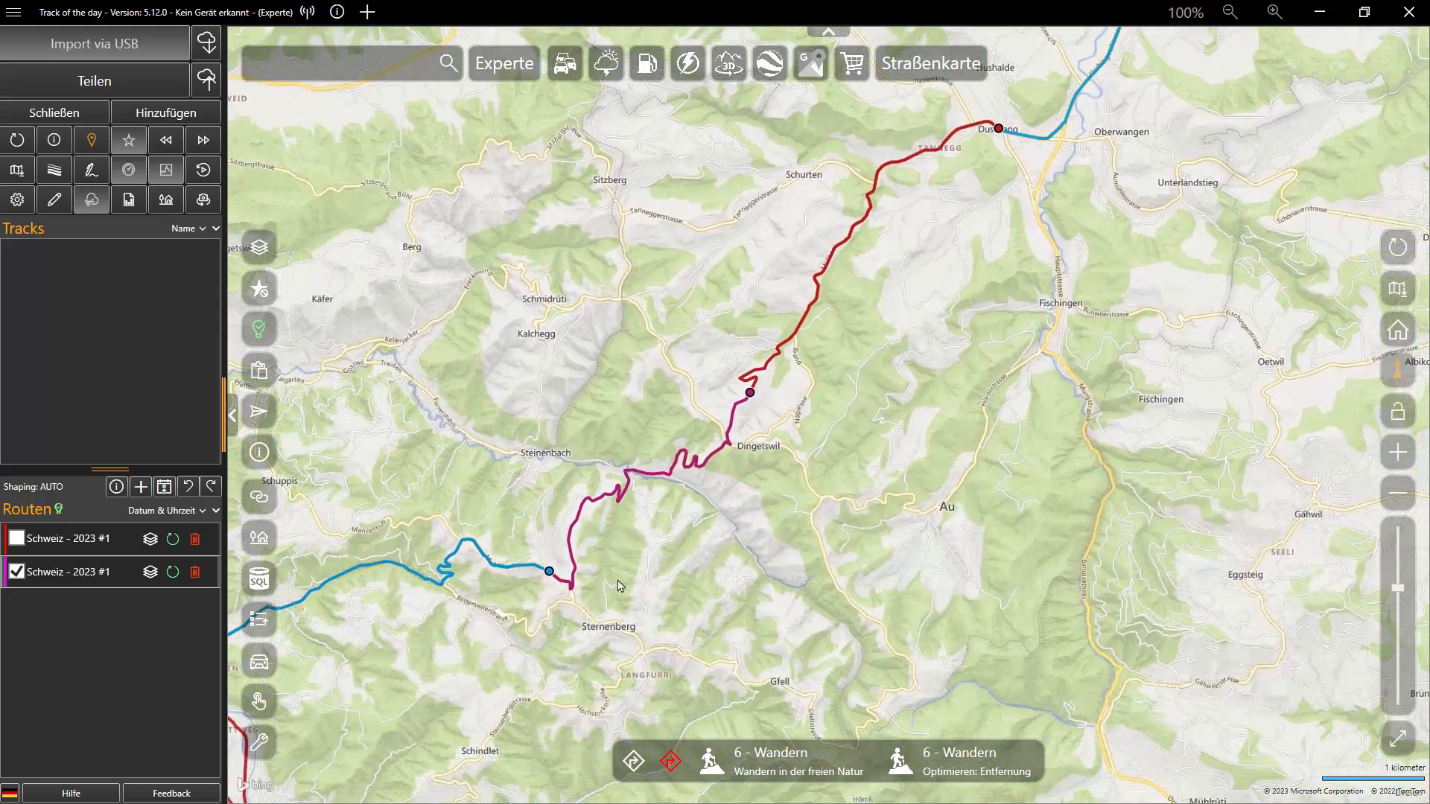
drag(410, 686, 910, 311)
drag(764, 678, 772, 261)
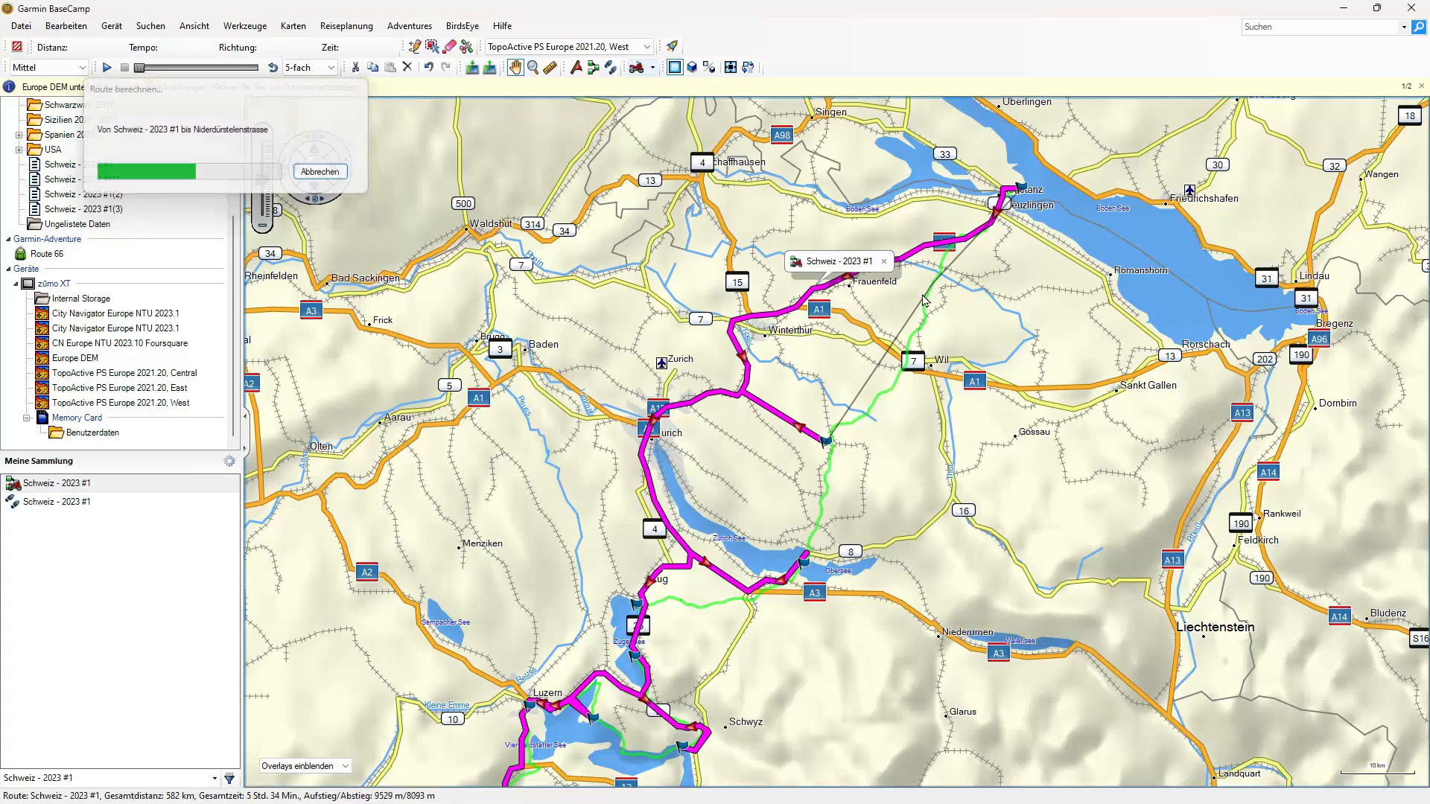
Switch to Garmin BaseCamp and reshape the Schweiz - 2023 #1 route by pulling the leg near Frauenfeld towards Wil.
drag(866, 272, 918, 313)
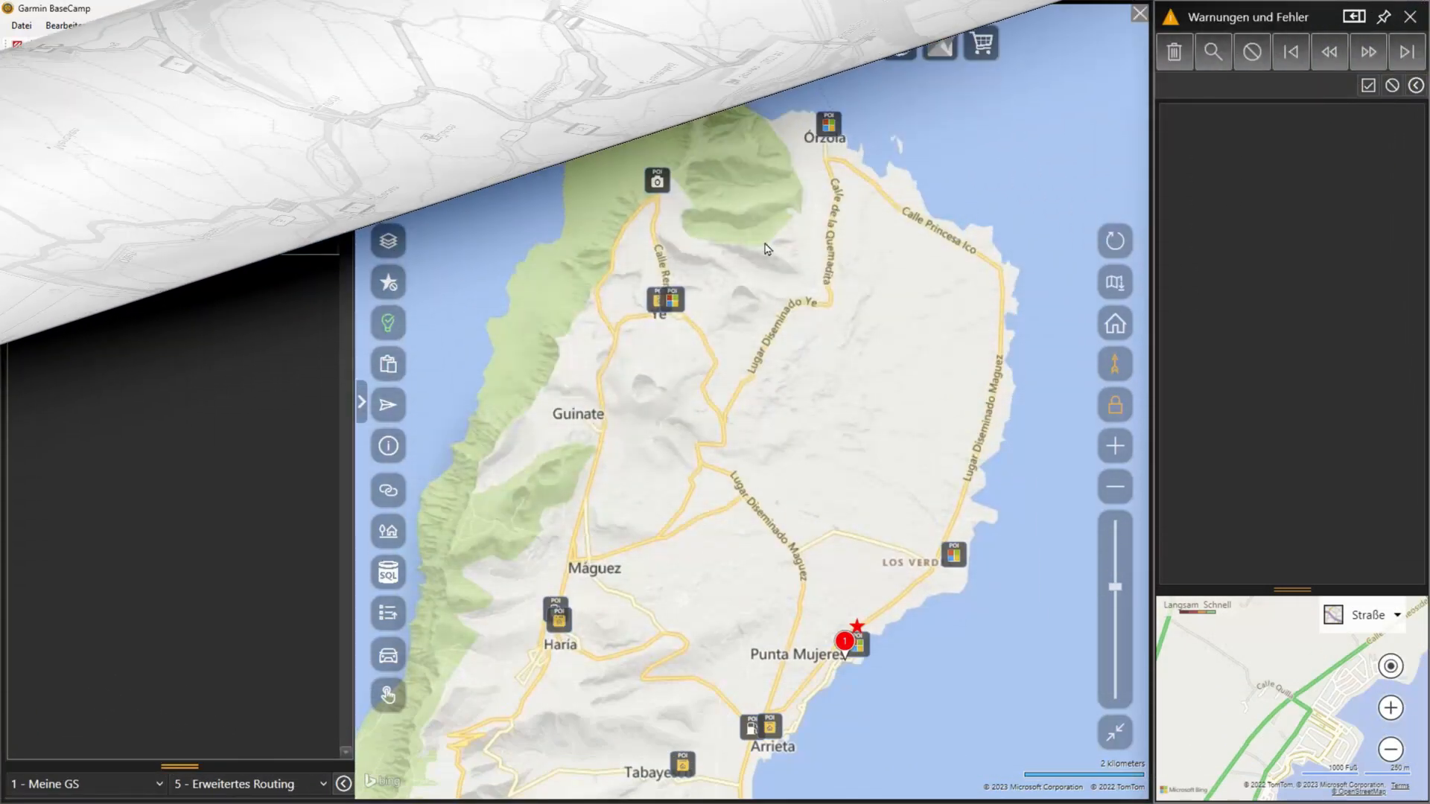
Add the Mirador del Río POI to the route and insert Los Jameos and Mirador del Roque as stops before it.
click(661, 186)
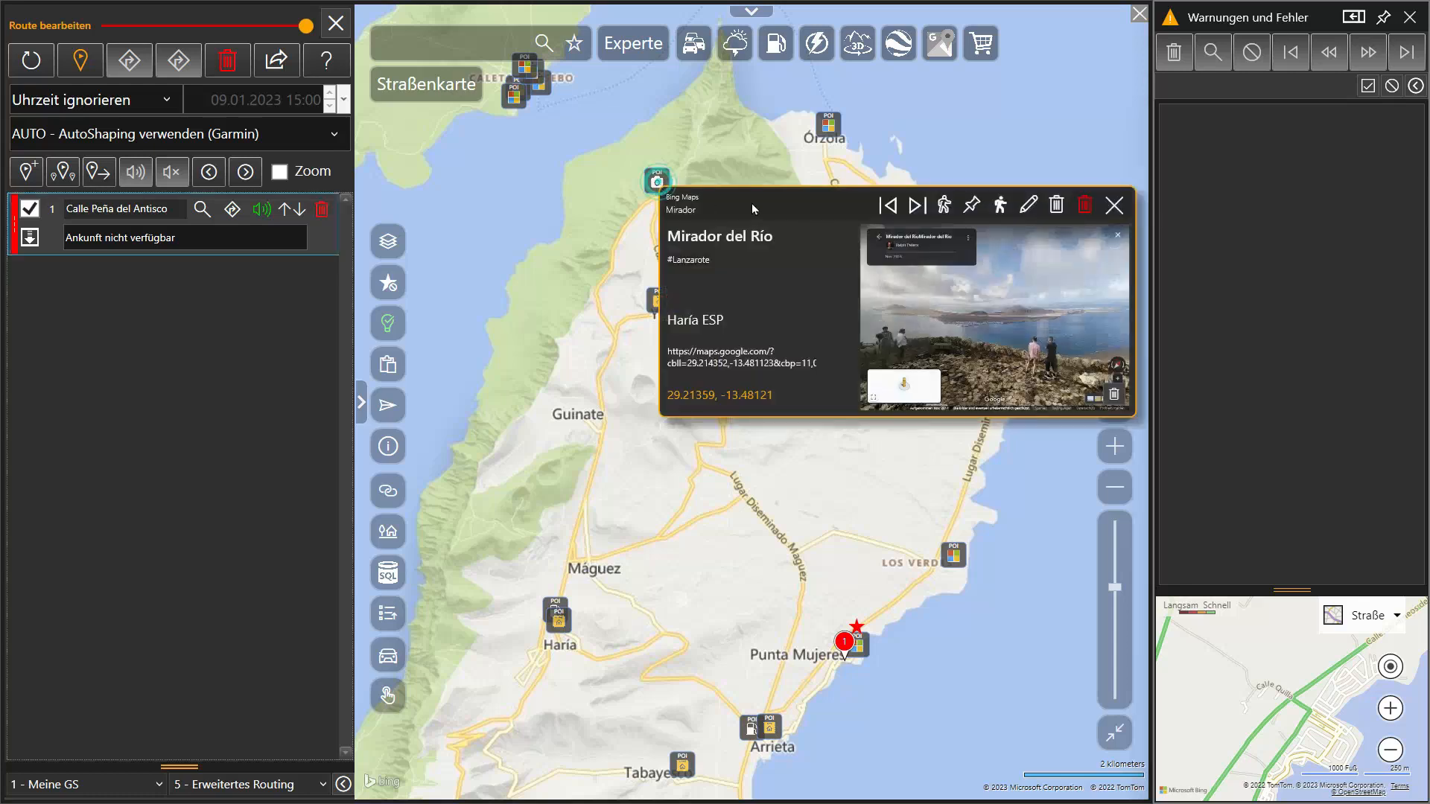
click(998, 215)
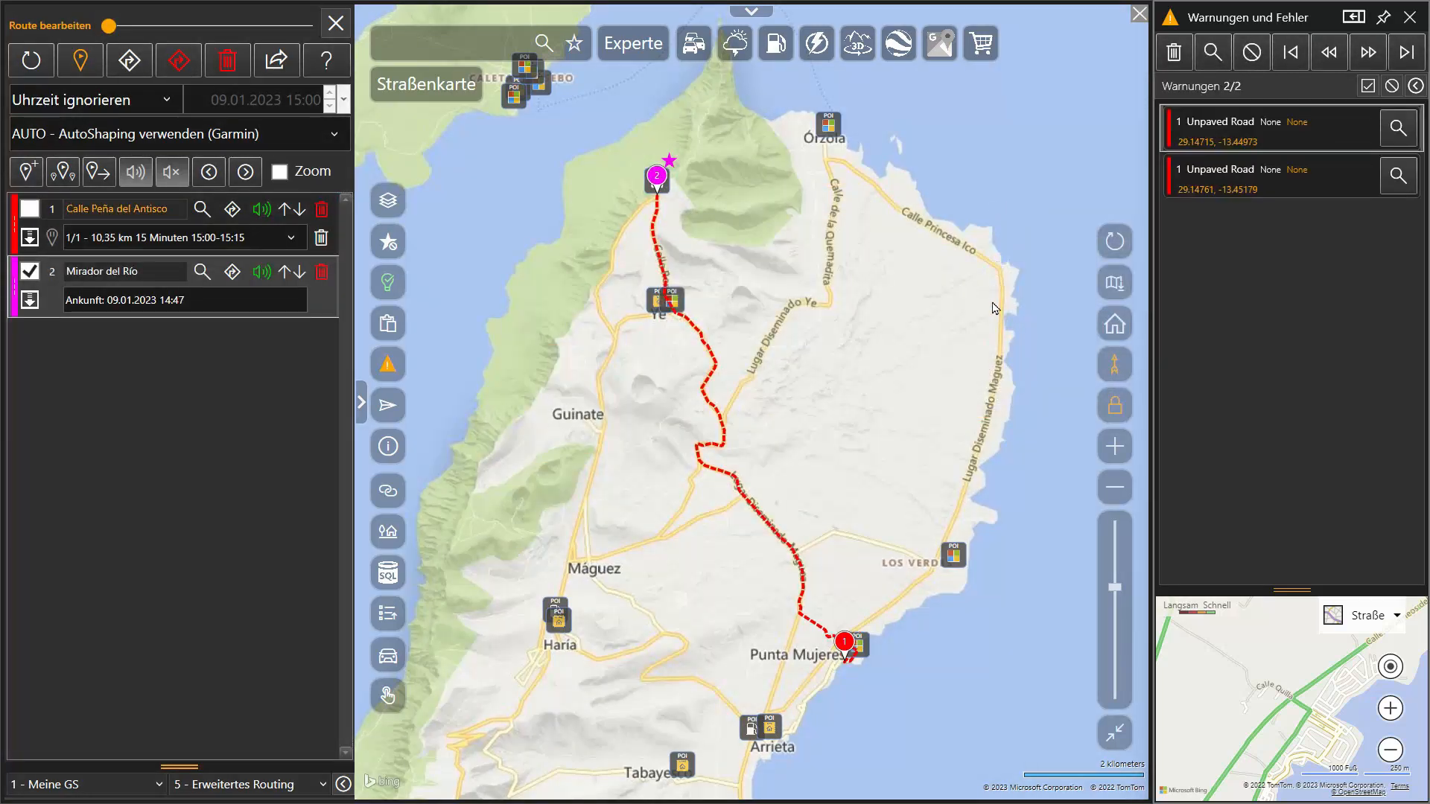
click(953, 557)
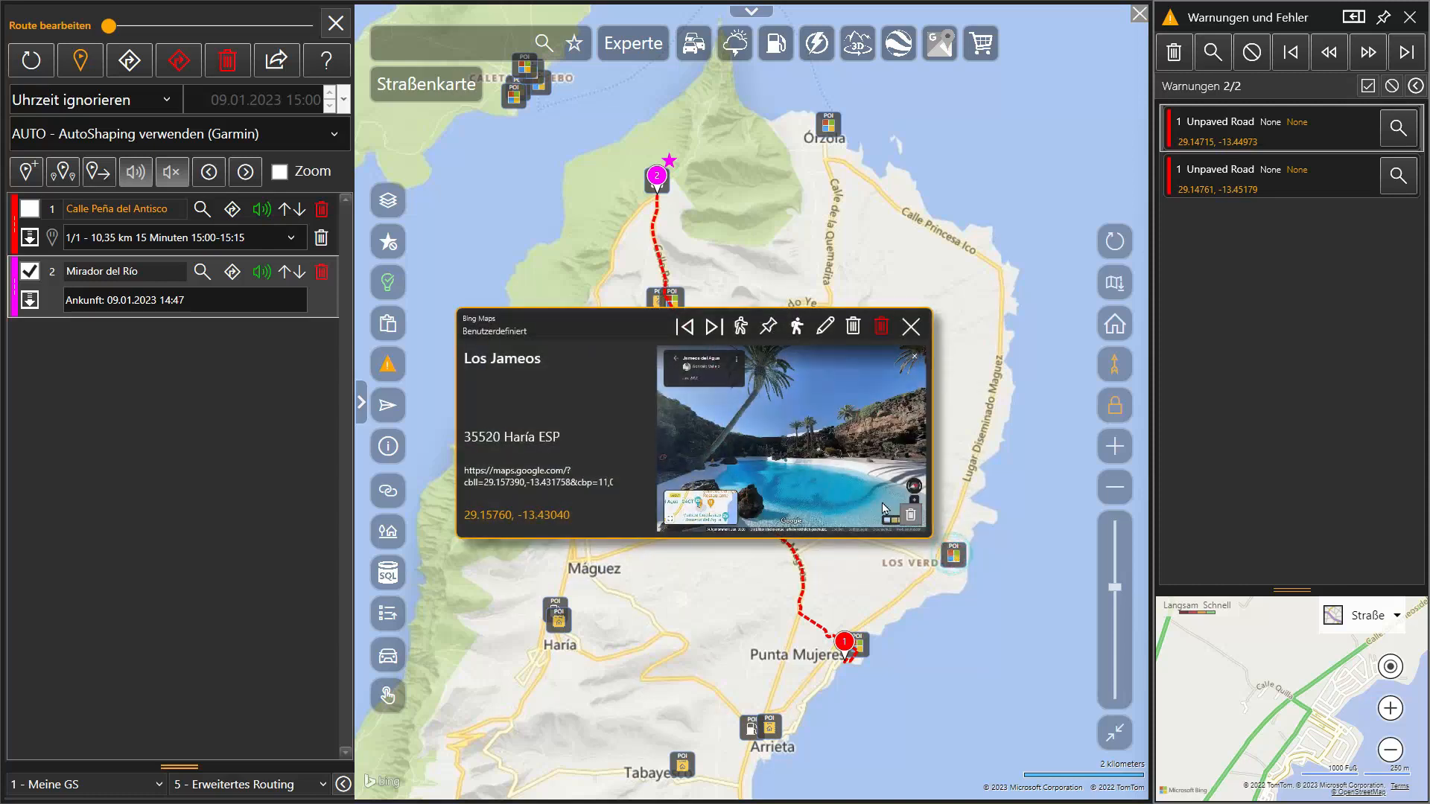
click(769, 328)
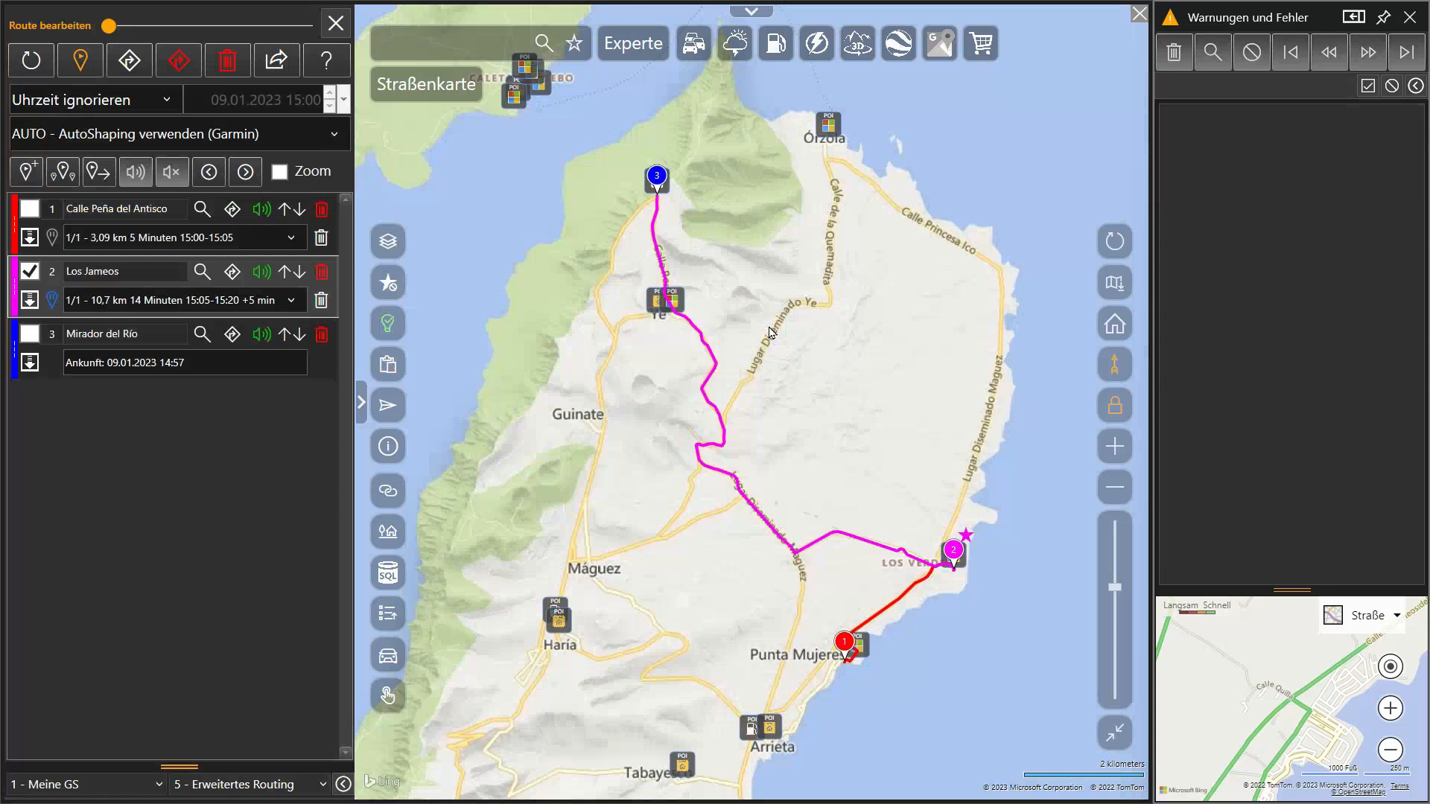
click(828, 125)
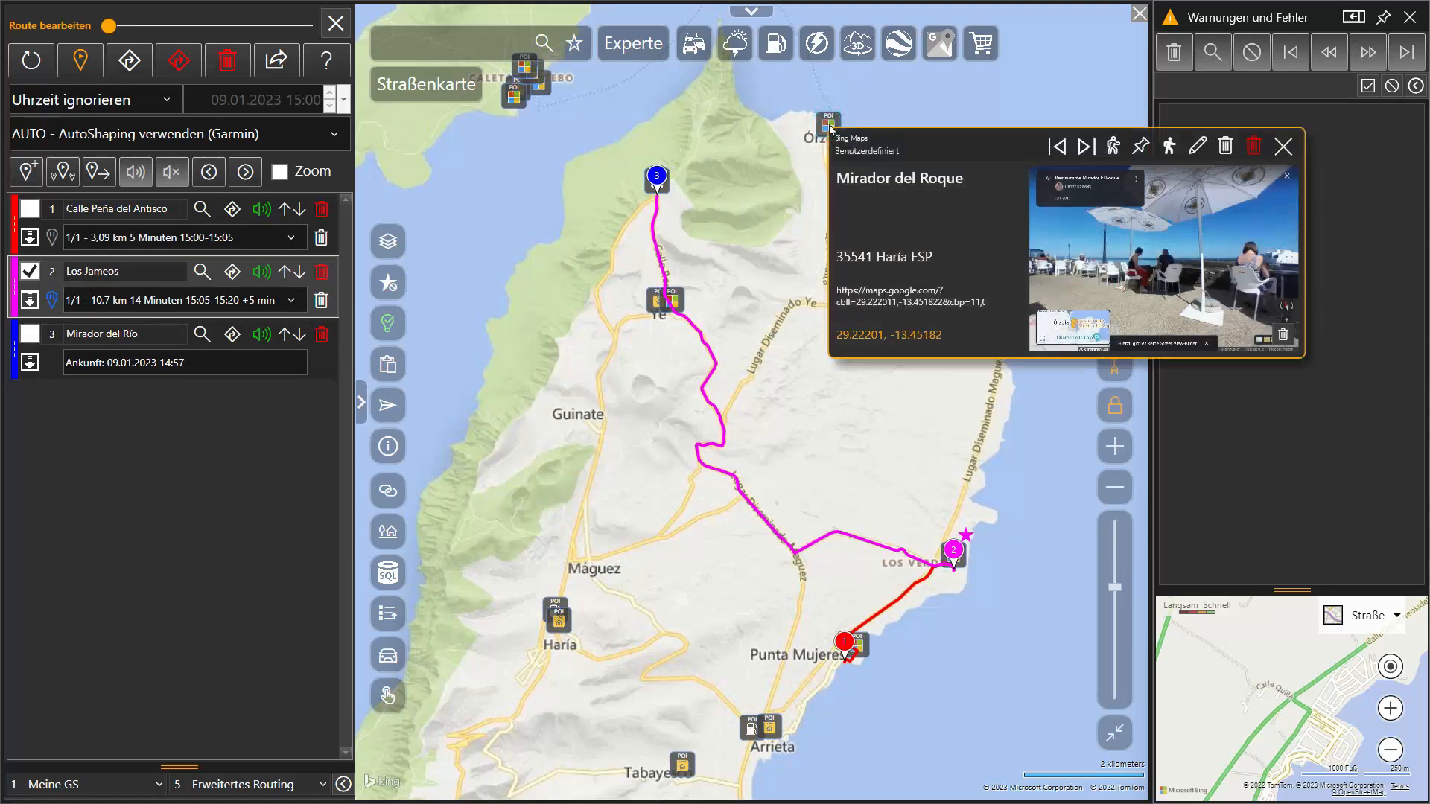
click(1140, 146)
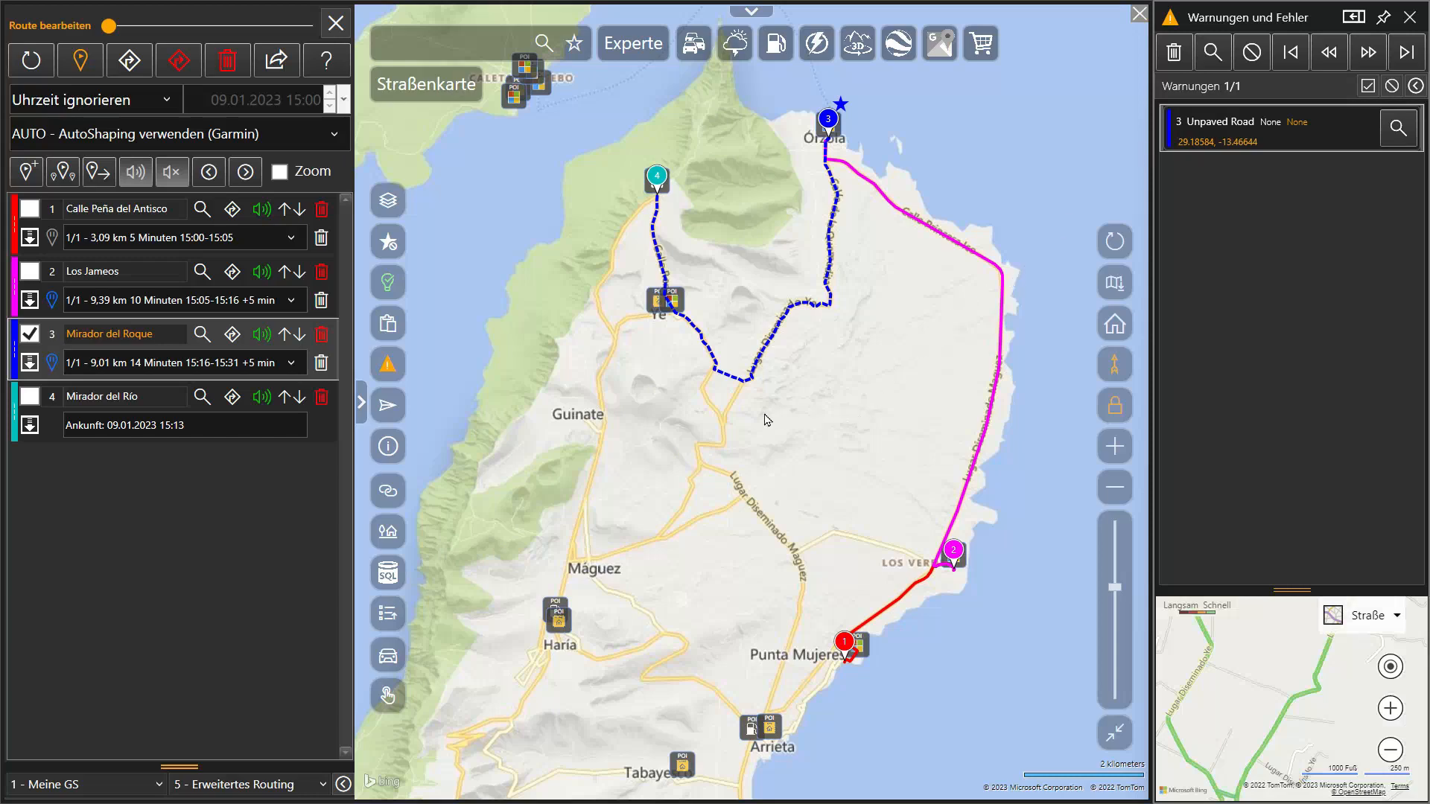
Insert a route point on Lugar Diseminado Maguez before Mirador del Río, and extend the route from Mirador del Río to Calle Las Rositas.
scroll(728, 427, up, 2)
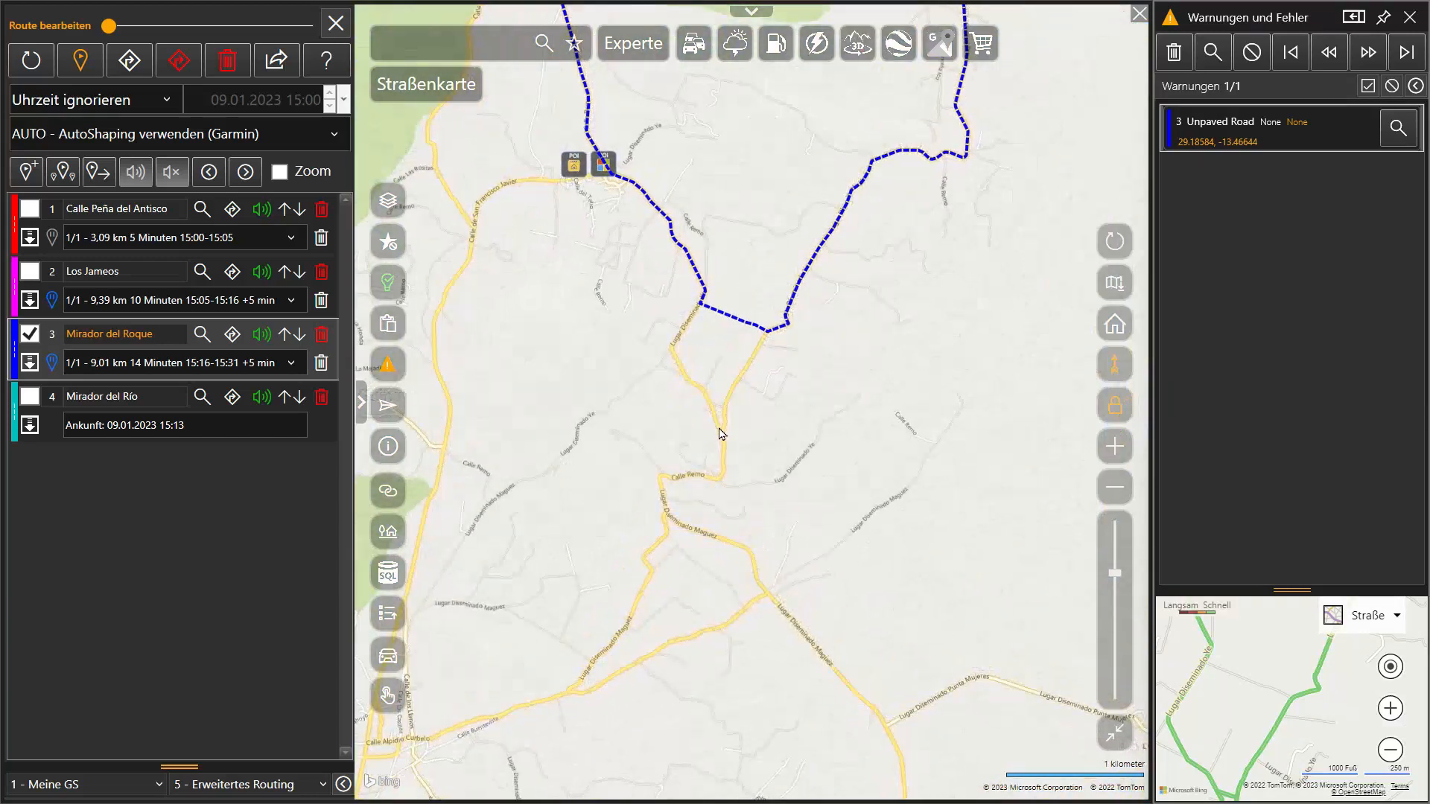
click(721, 439)
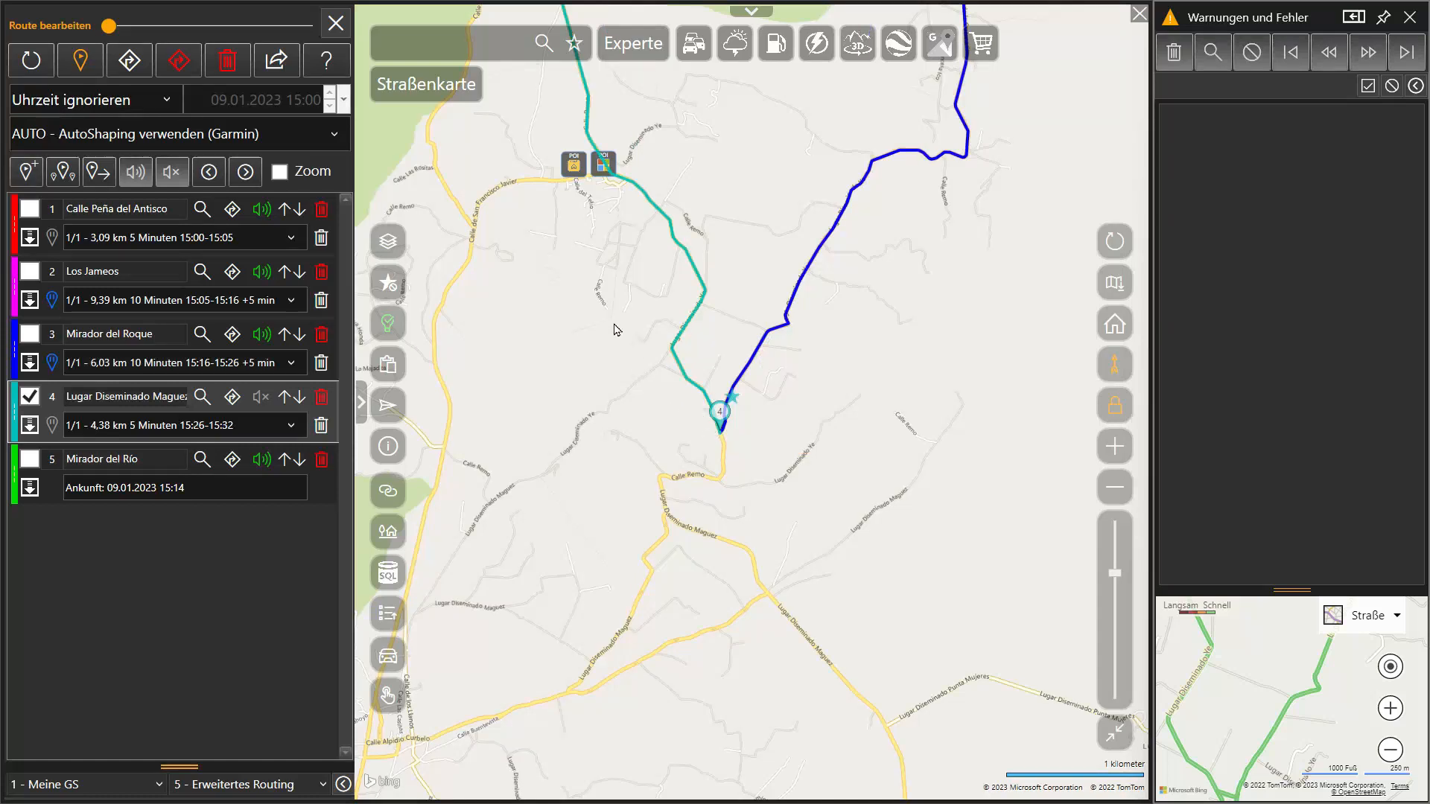
drag(614, 325, 719, 440)
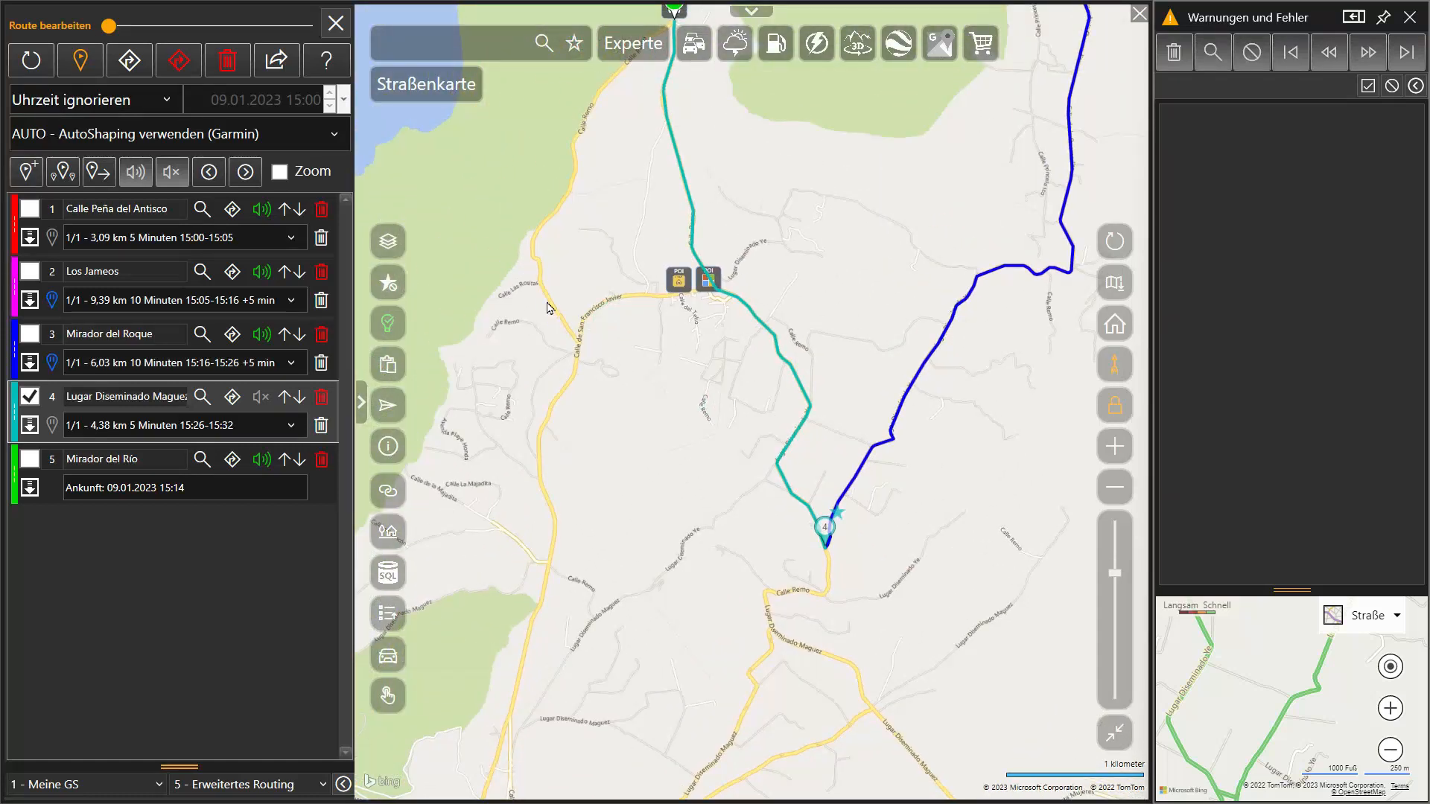
click(533, 246)
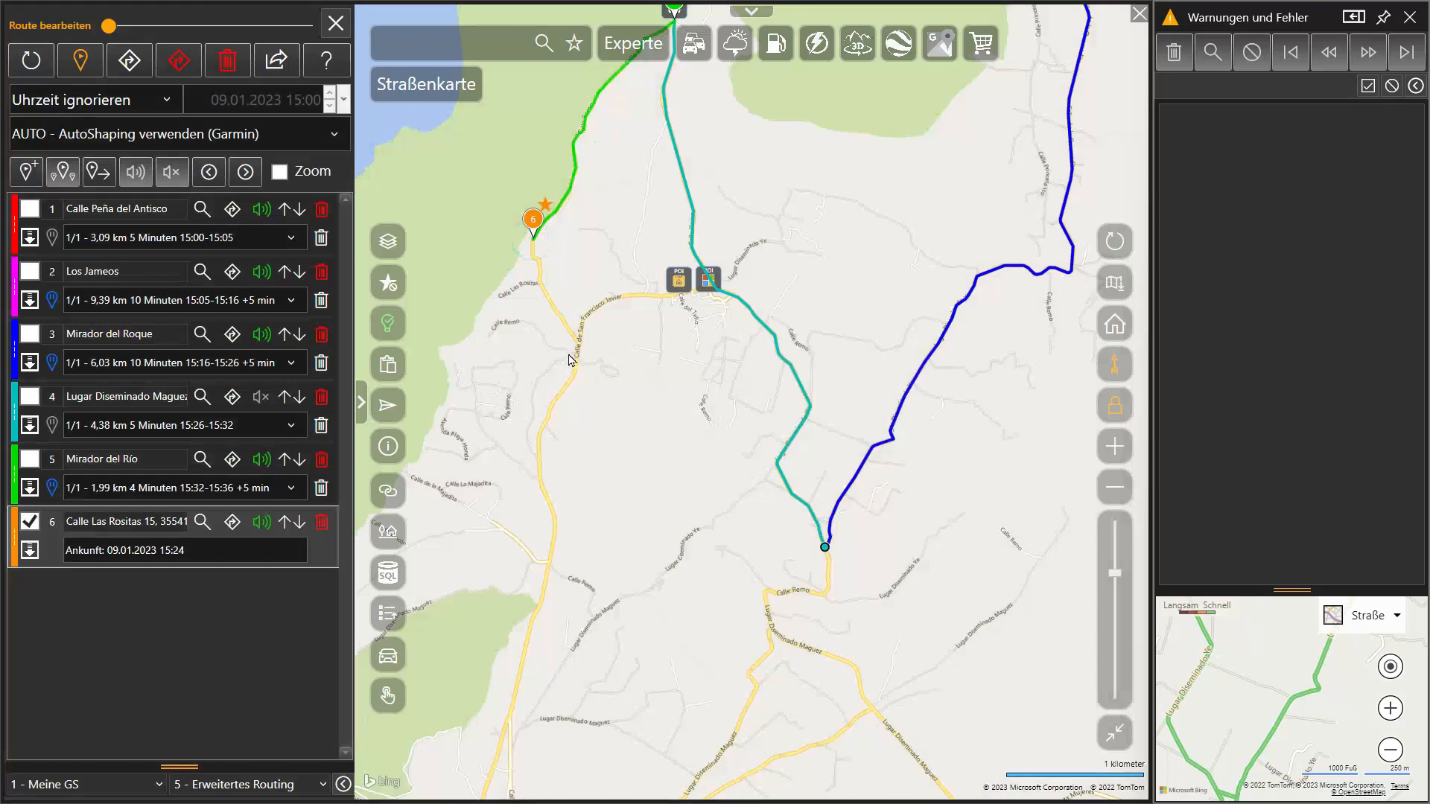
Extend the route with a point on Calle de San Francisco Javier, shifted slightly south past the junction, and another on Calle Remo.
click(581, 343)
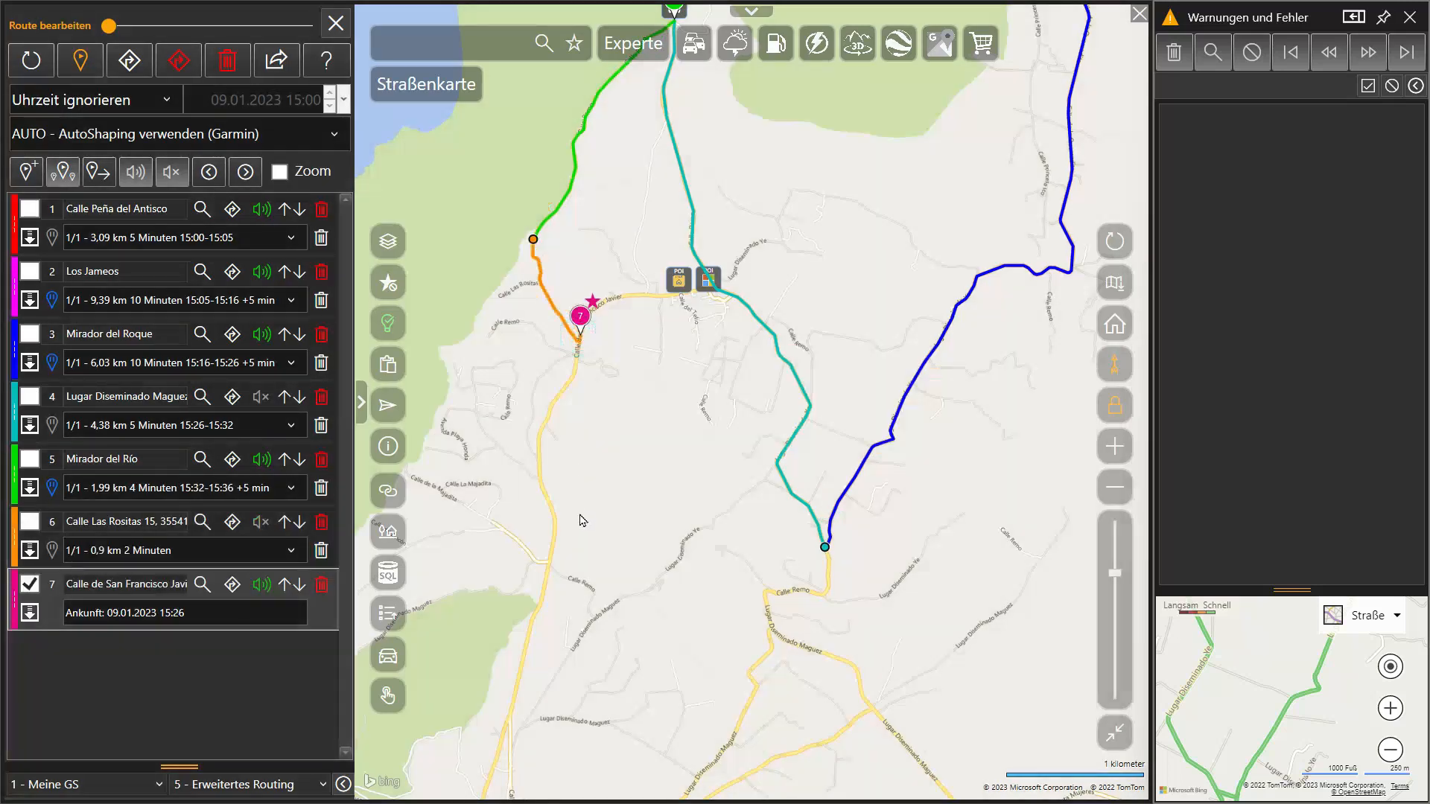
drag(579, 323, 574, 357)
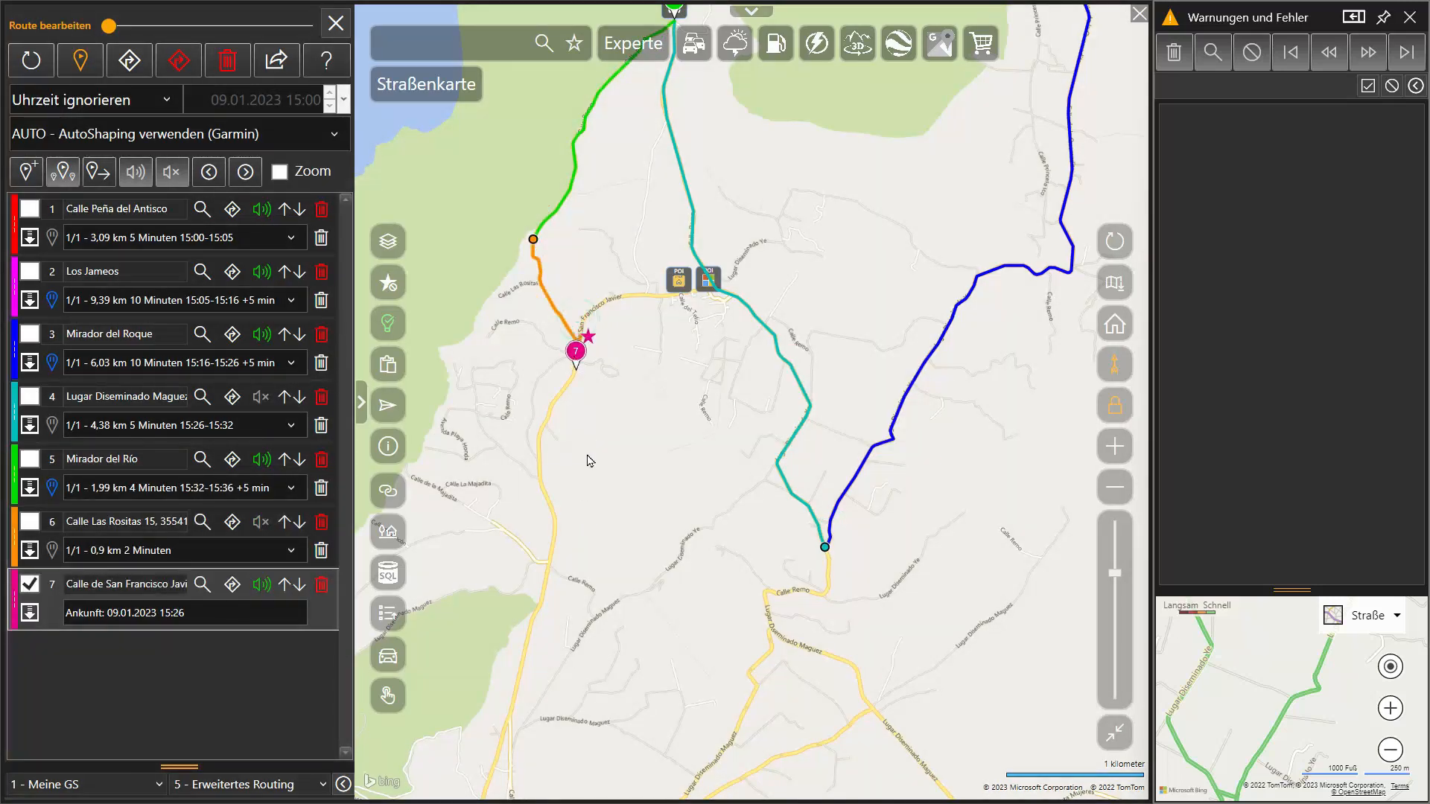
drag(593, 580, 689, 355)
click(667, 348)
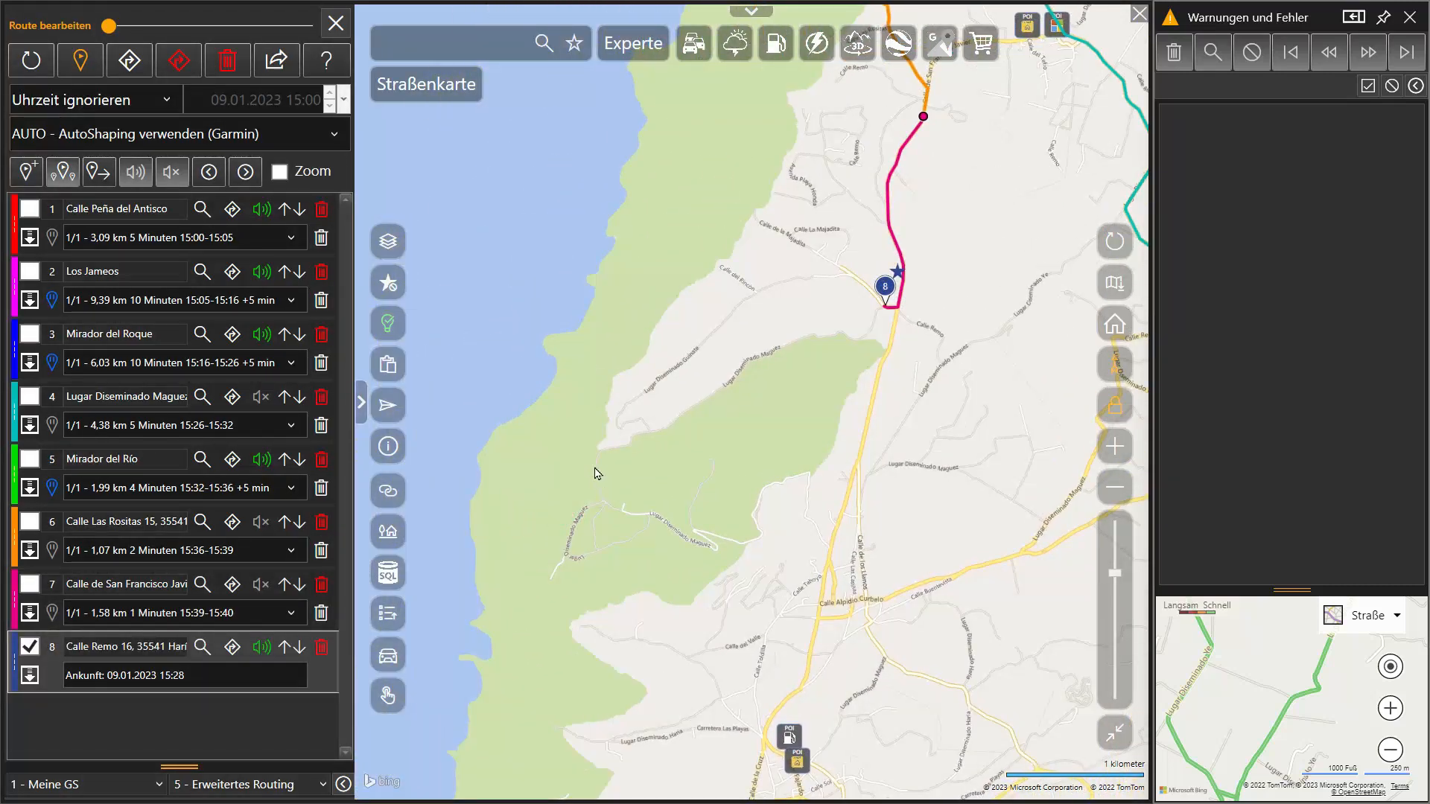
Continue the route around the green area through points on Lugar Diseminado Maguez, Calle de la Caldera and Calle San Francisco.
click(596, 473)
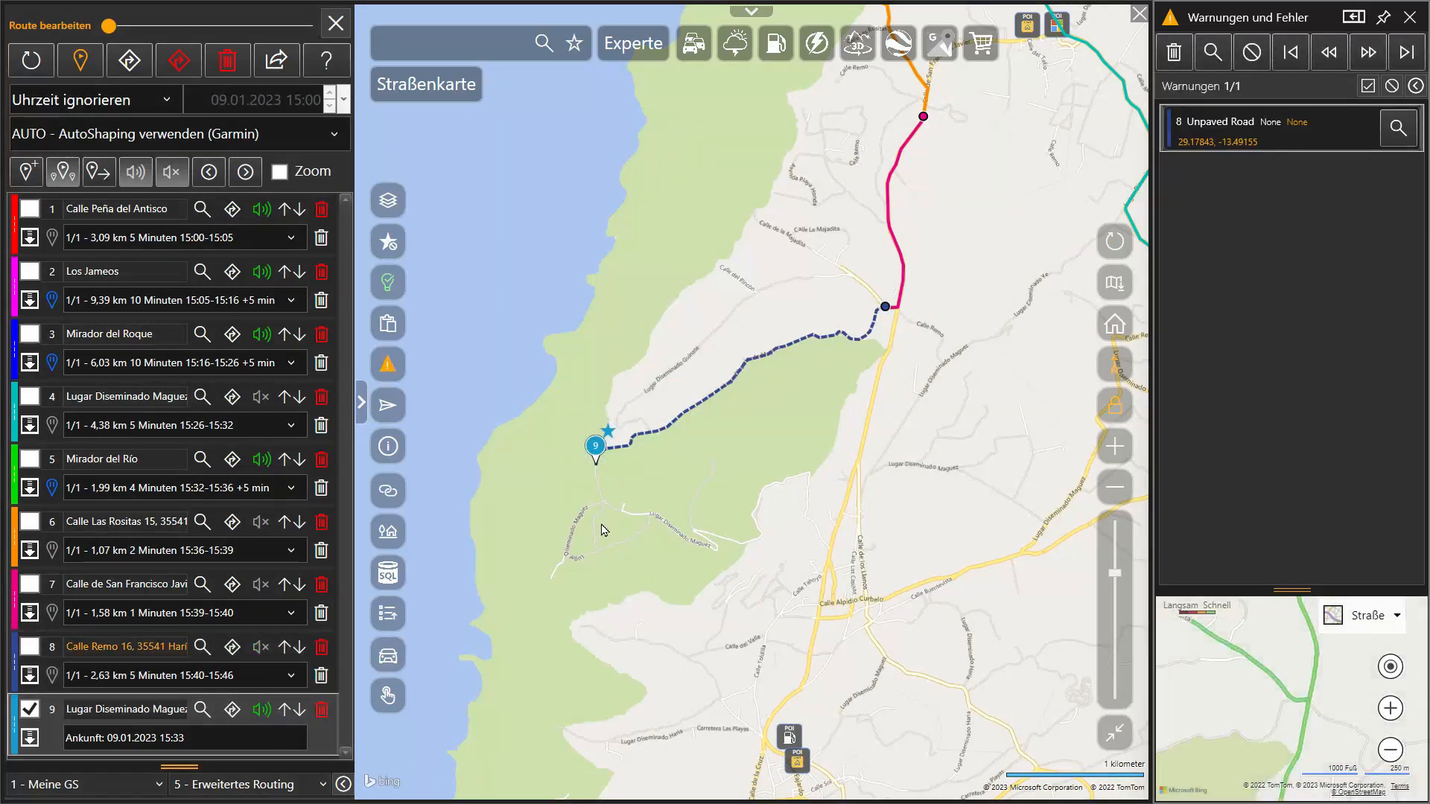
click(808, 480)
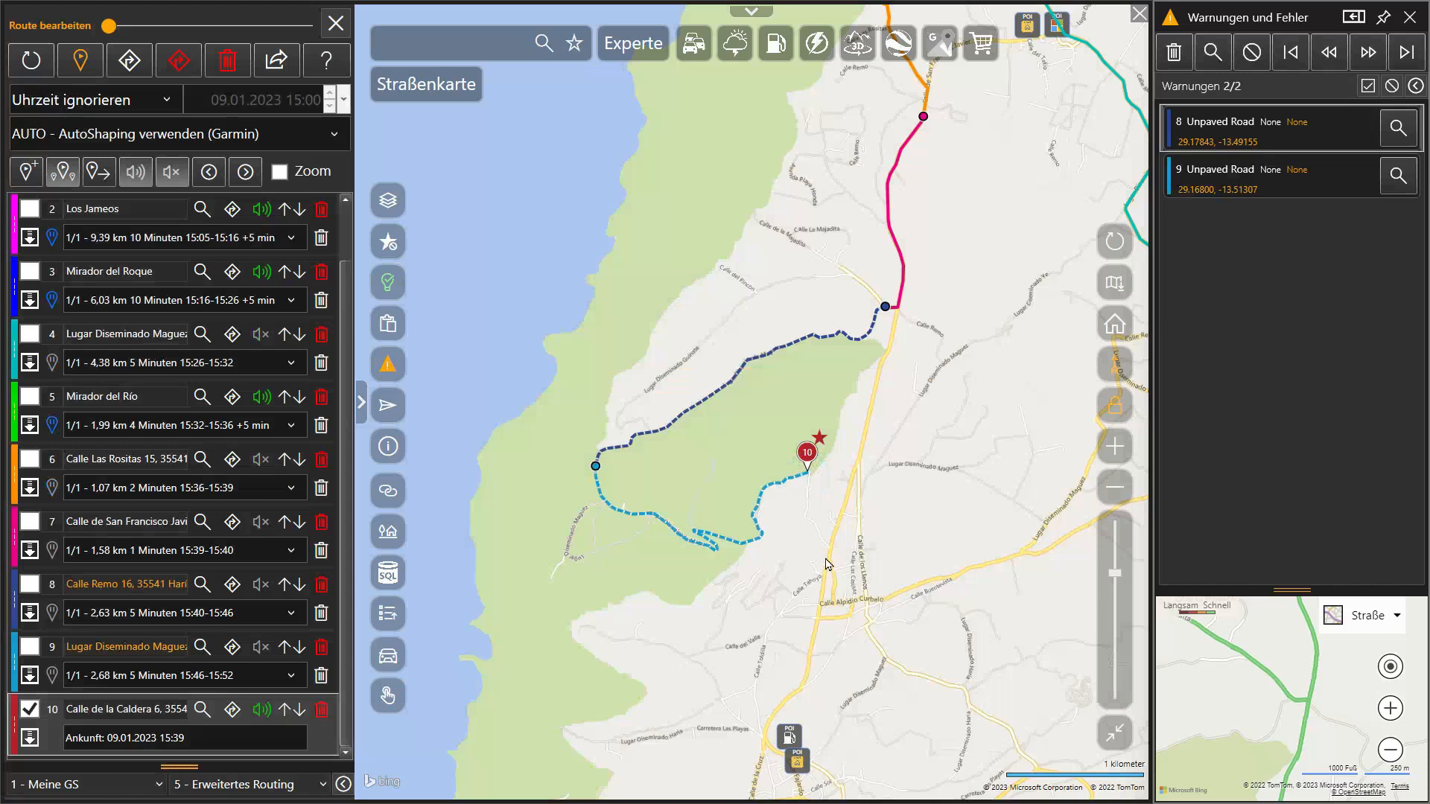
click(830, 557)
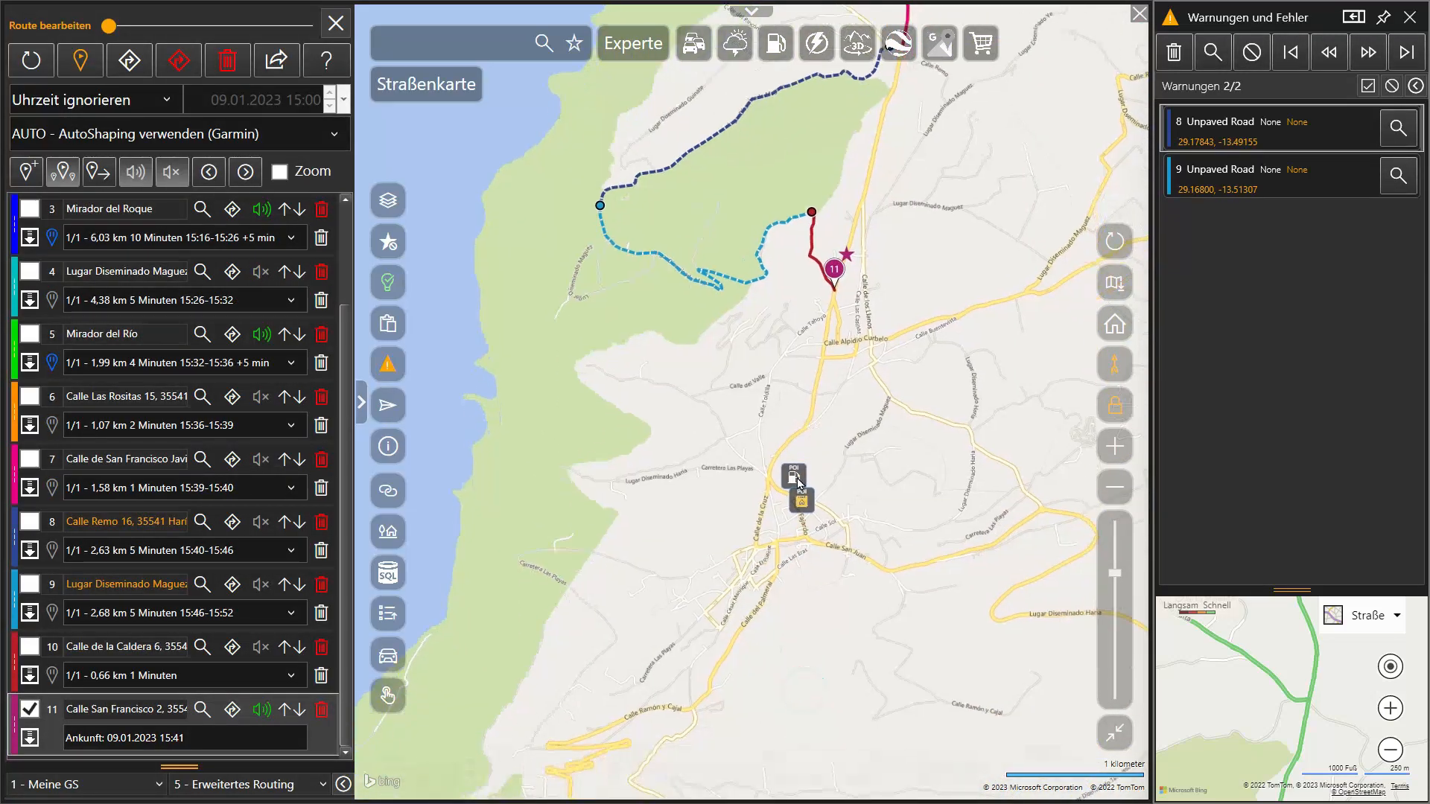
Add the Cepsa Haria fuel station to the route and continue through Lugar Diseminado Haria to Calle Ramón y Cajal.
click(799, 482)
click(1056, 502)
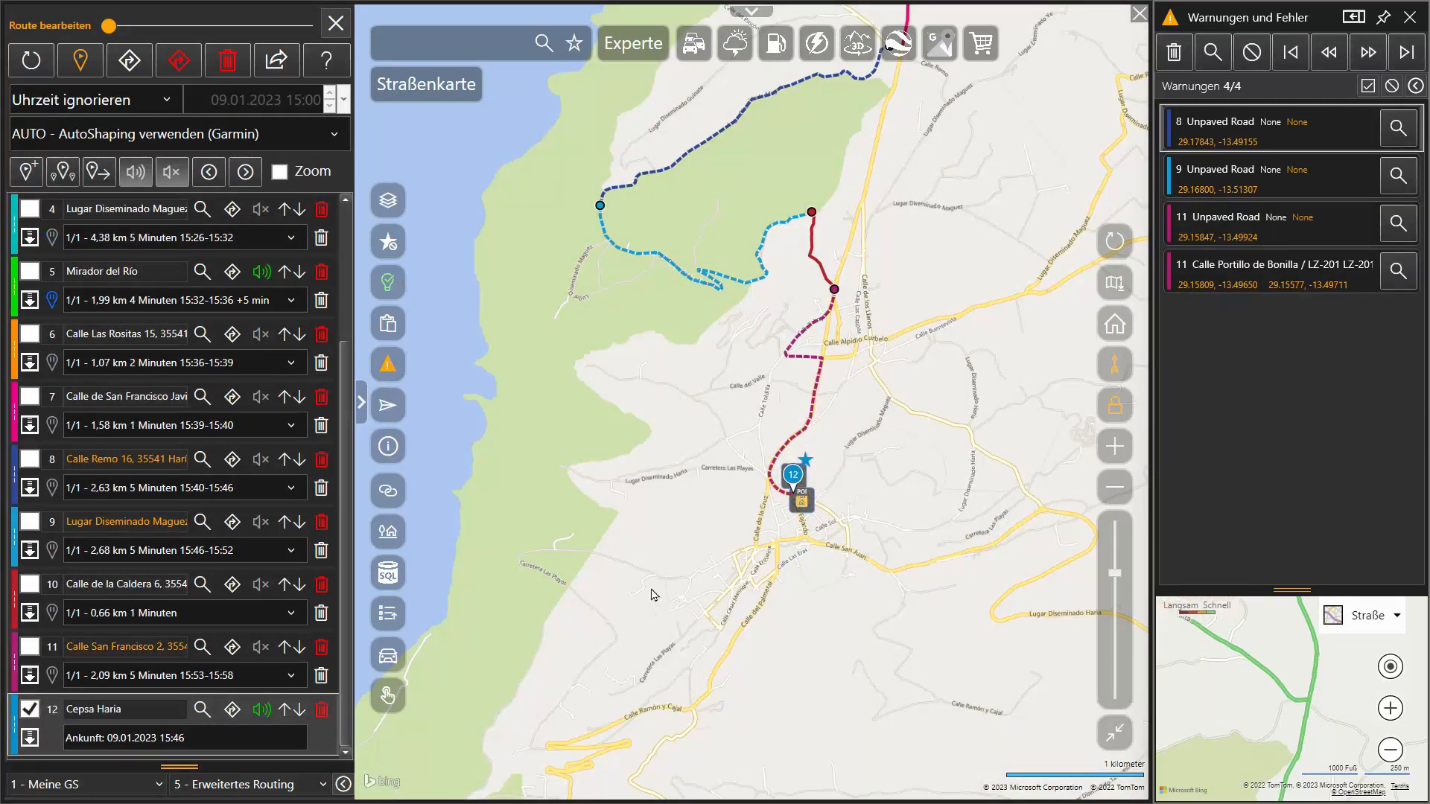
click(523, 560)
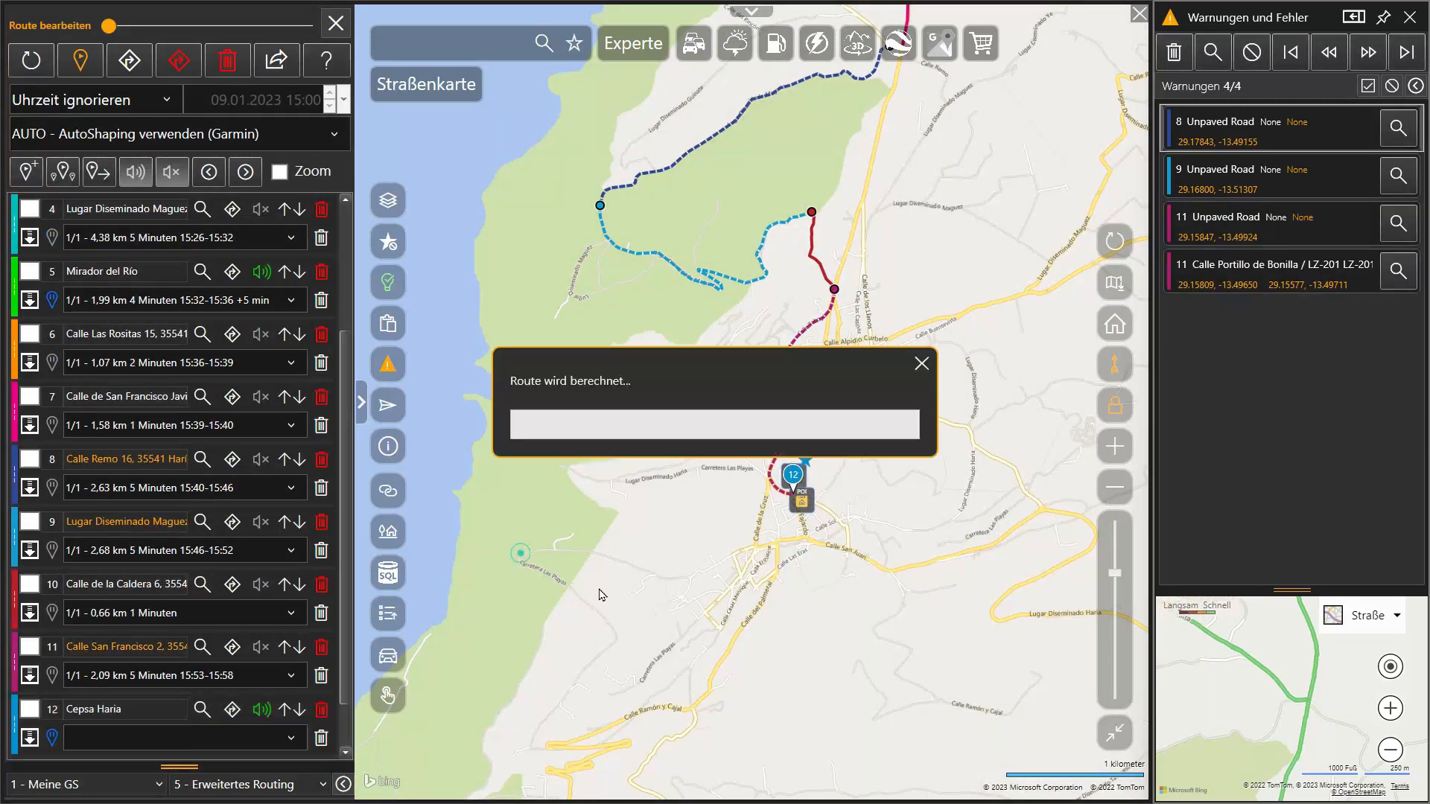
click(561, 753)
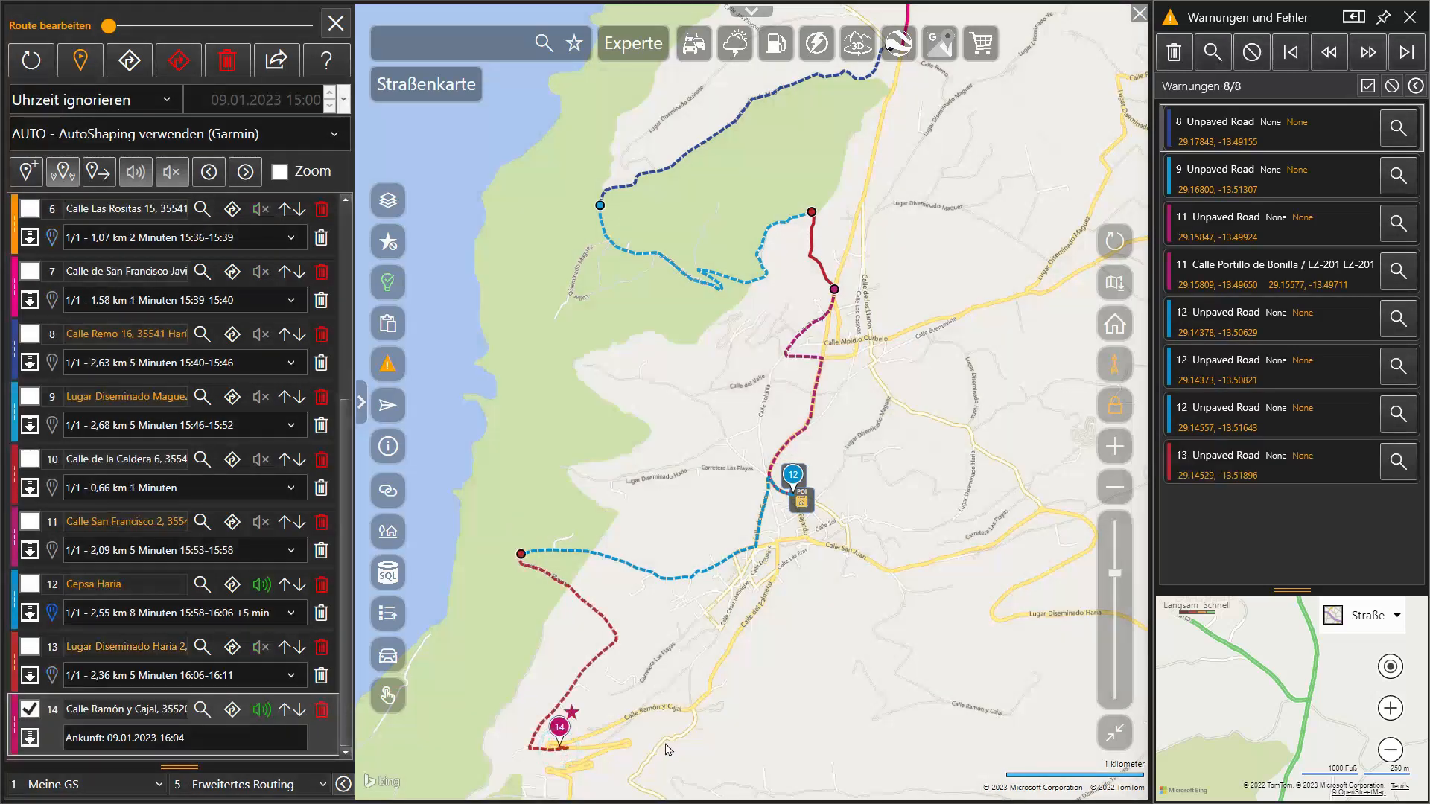
Move route point 14 slightly east along the lower stretch of Calle Ramón y Cajal.
drag(668, 749, 694, 583)
scroll(606, 588, up, 3)
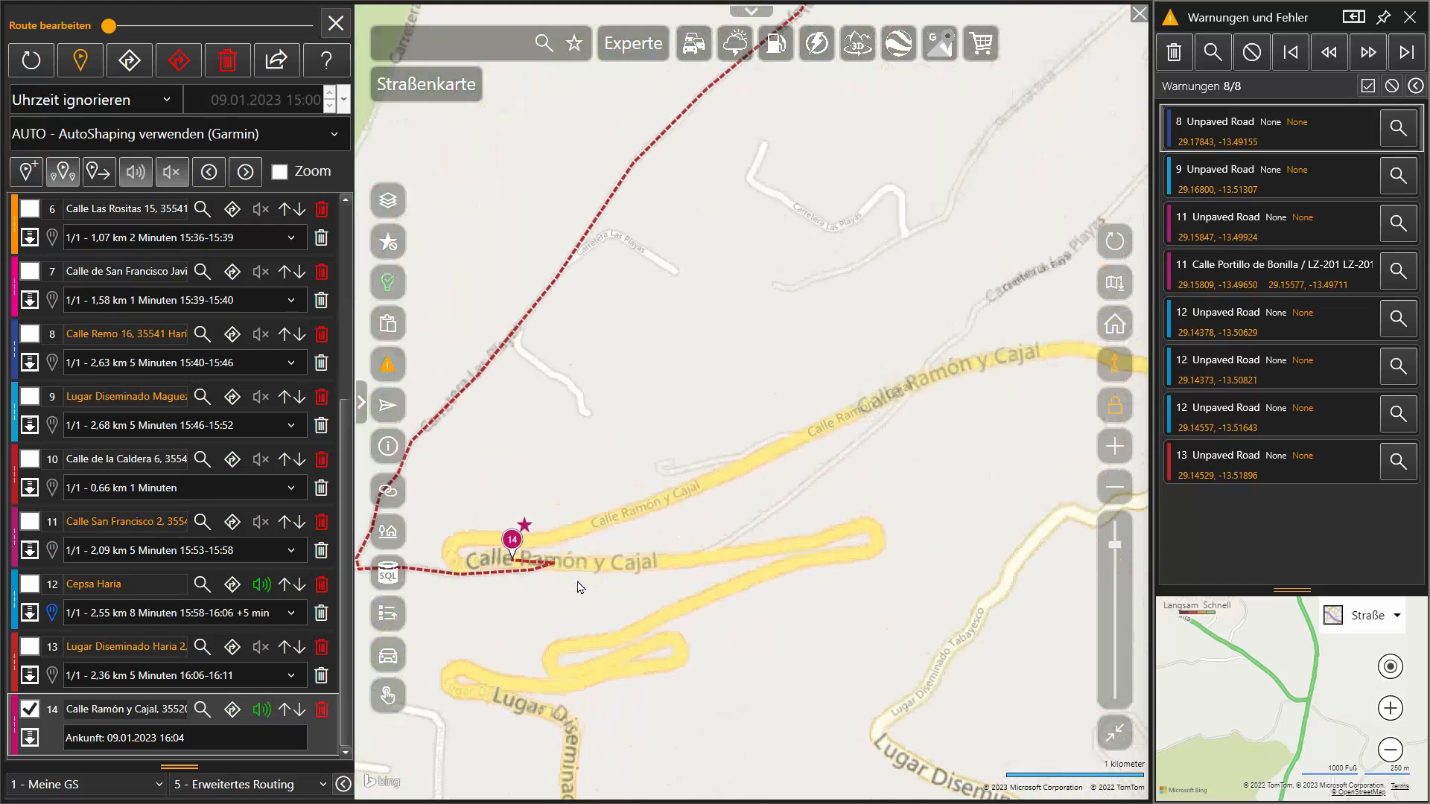
drag(515, 547, 560, 555)
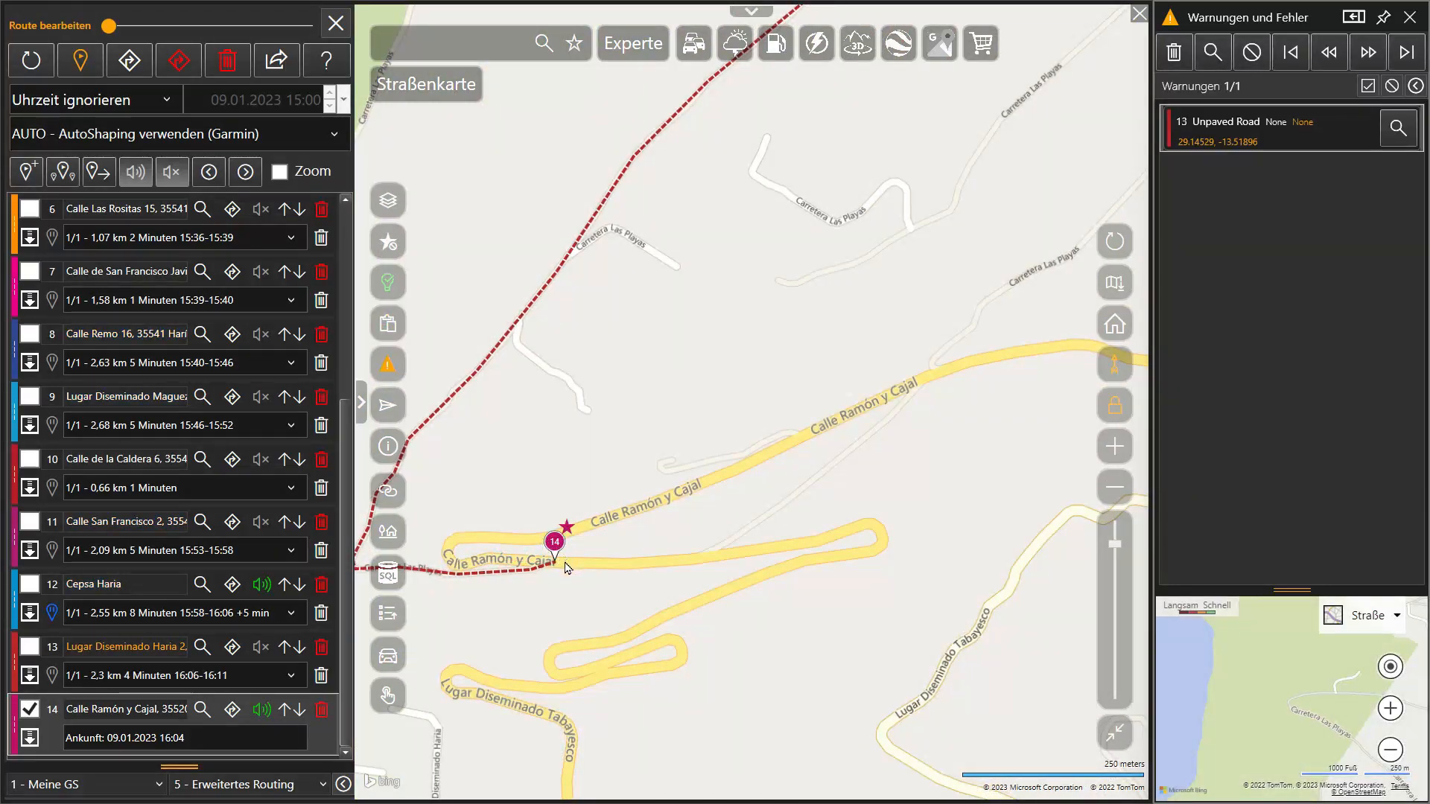
Examine the road and its surroundings at route point 14 in Google Streetview, and close the view.
right_click(560, 564)
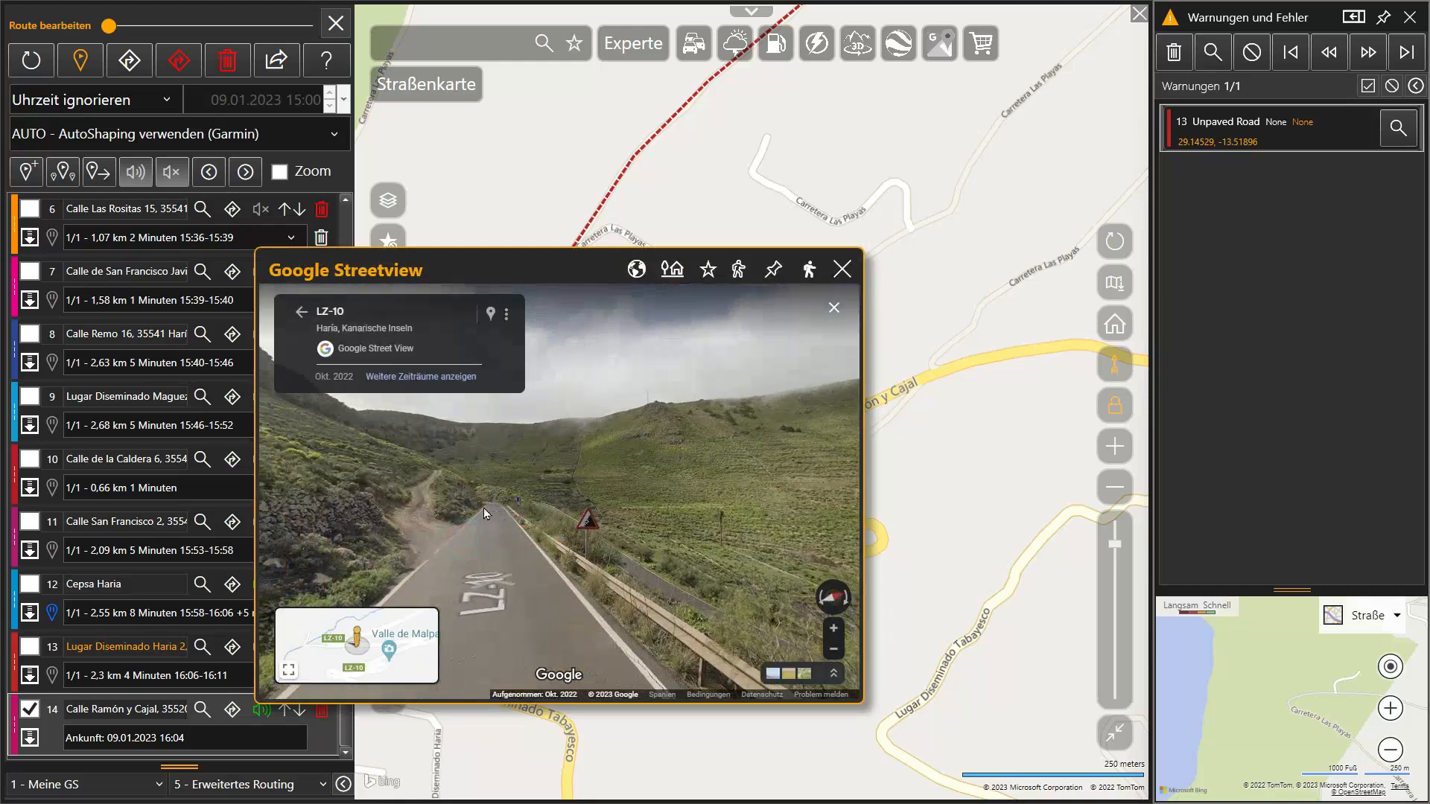
click(491, 549)
drag(469, 528, 496, 506)
drag(757, 533, 387, 558)
drag(679, 540, 663, 553)
click(663, 552)
click(846, 273)
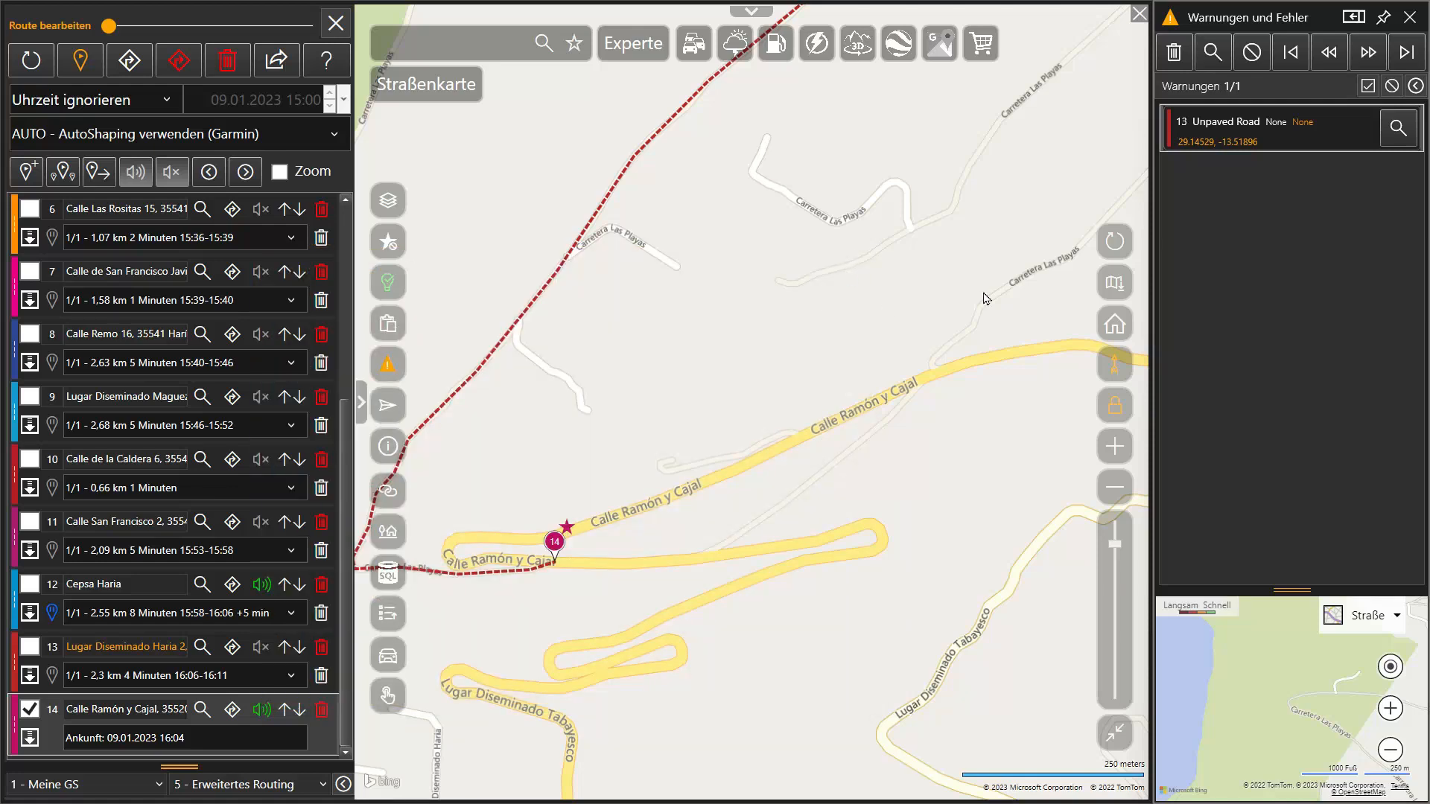
Extend the route with points at the hairpin bends below Calle Ramón y Cajal and further south along the main road.
click(1117, 246)
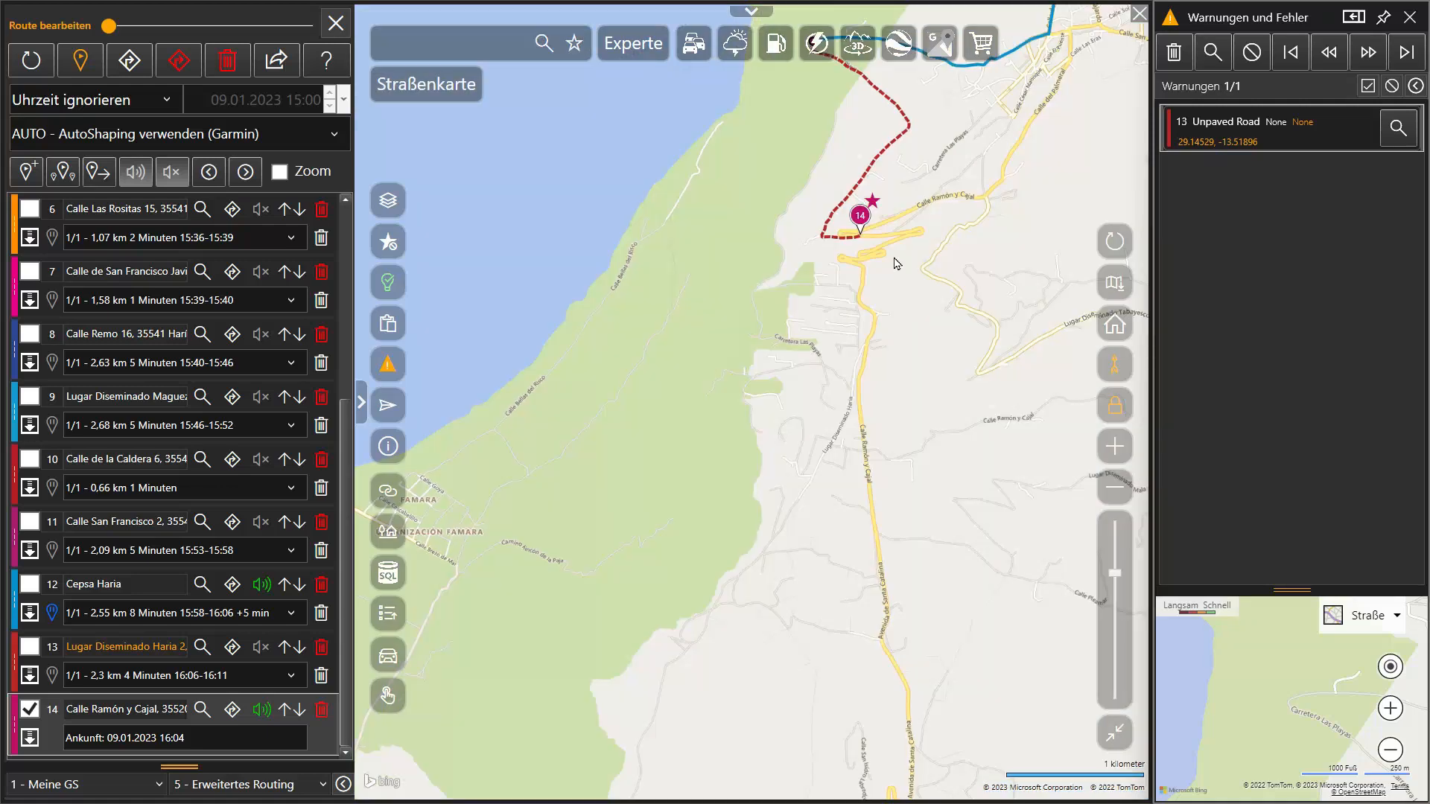
click(936, 239)
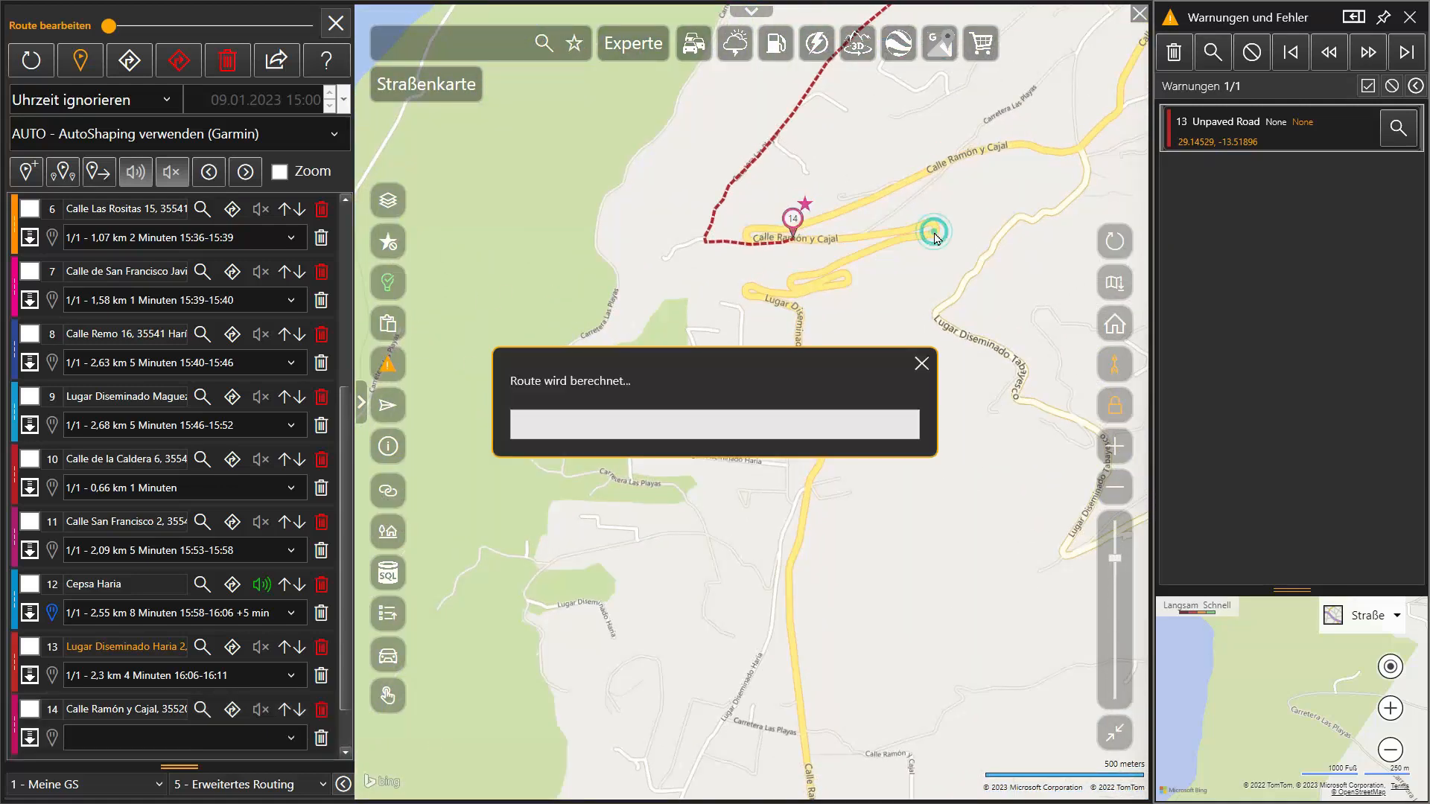
click(792, 280)
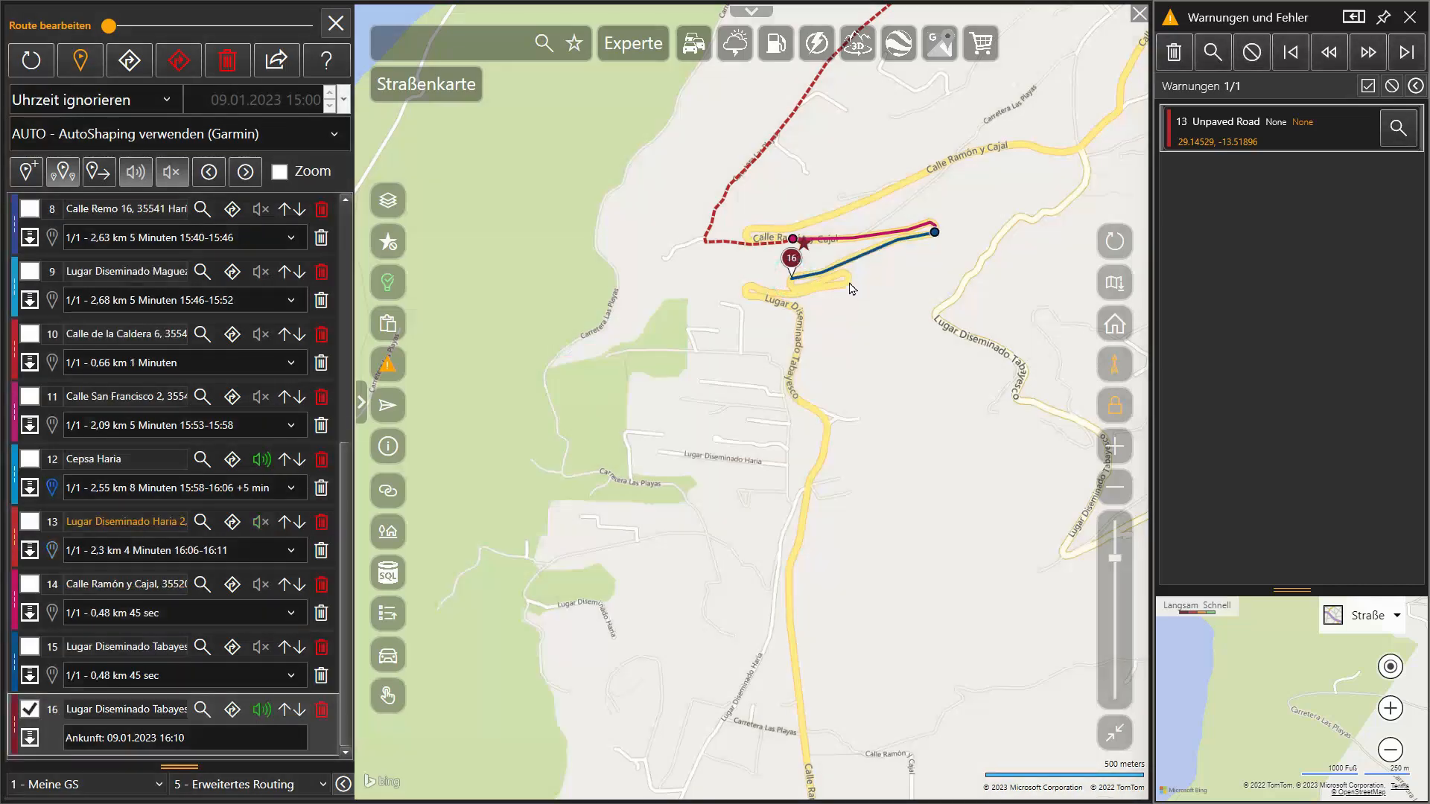
click(850, 283)
click(748, 293)
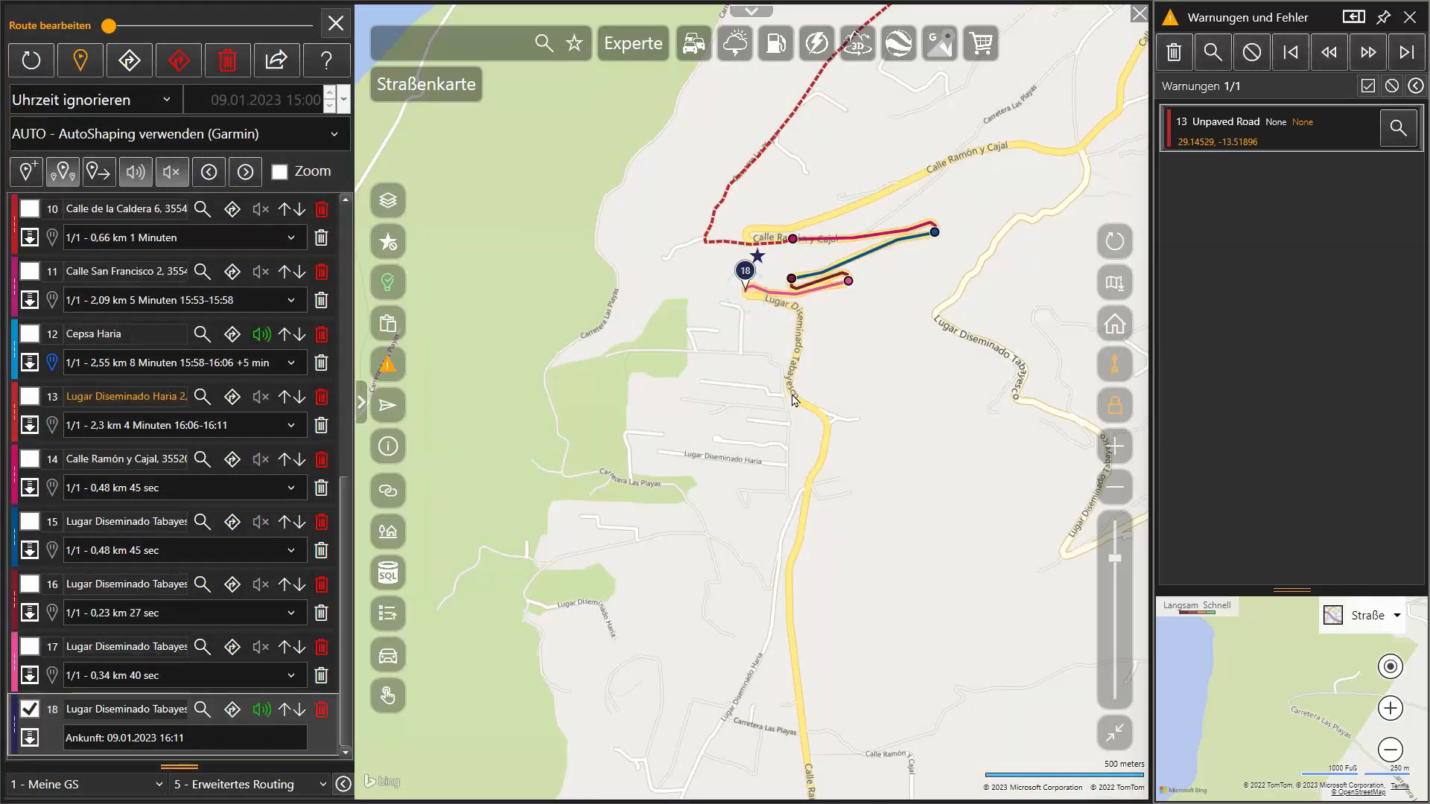
click(794, 400)
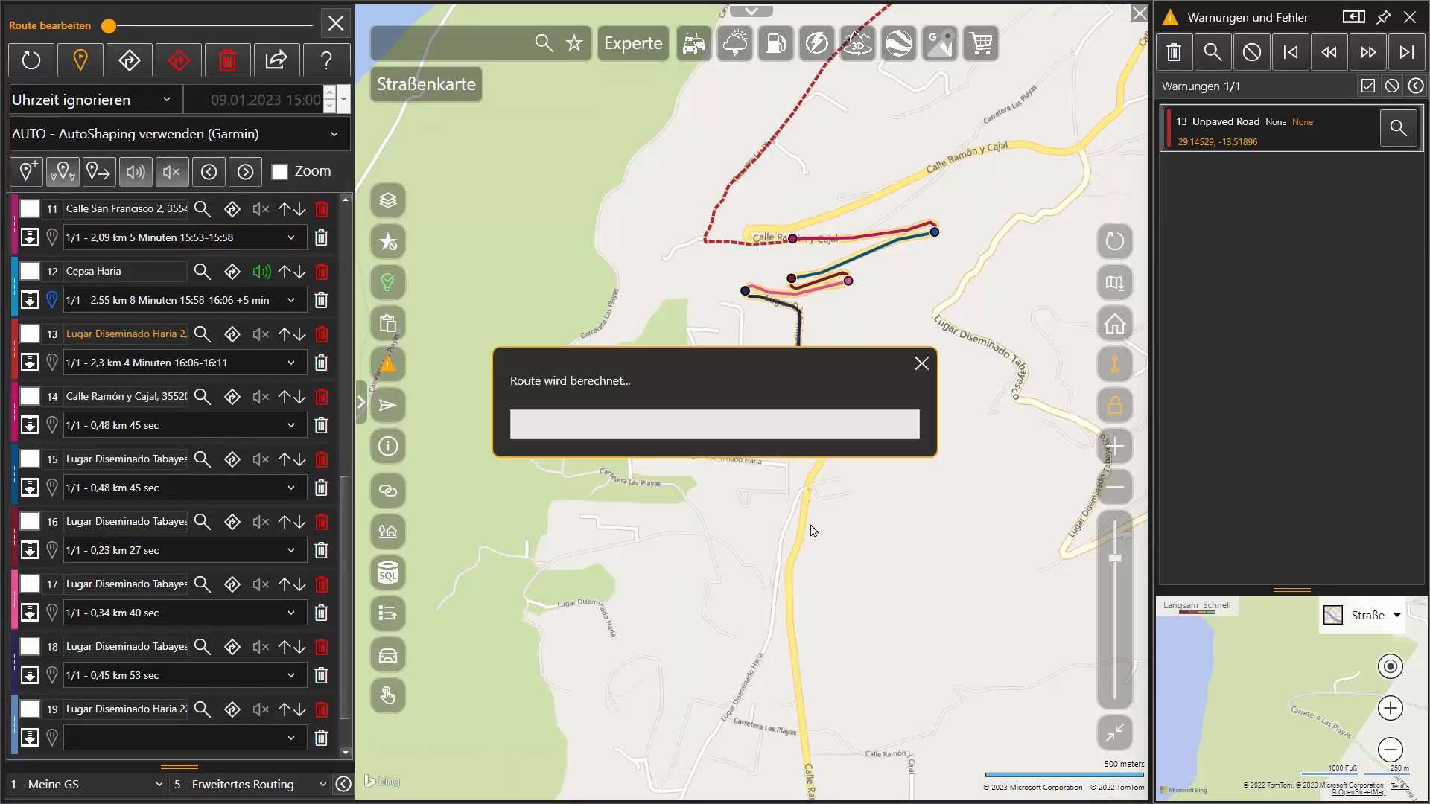
click(808, 486)
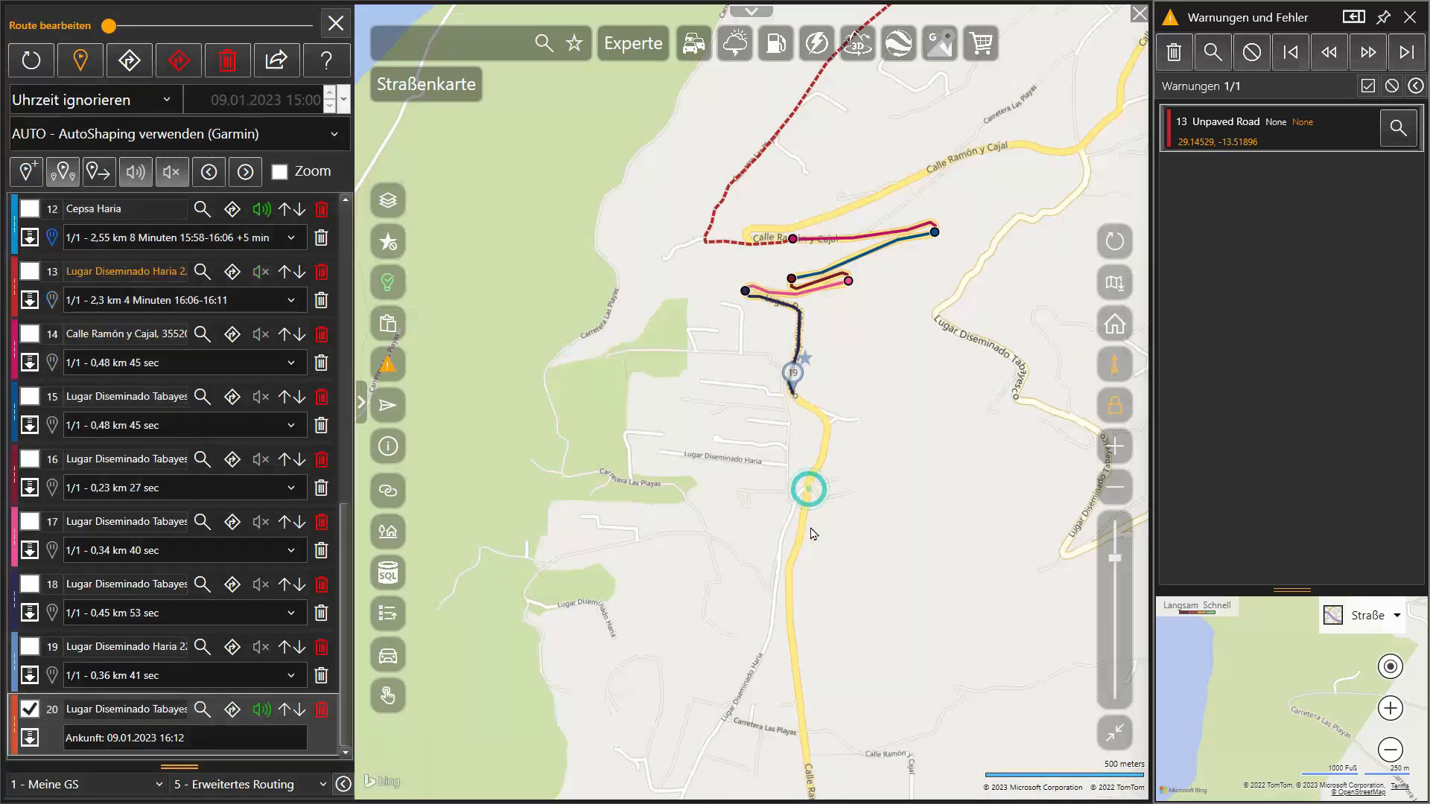
Switch the map south of route point 20 to the Luftbildkarte aerial view.
drag(812, 594, 896, 212)
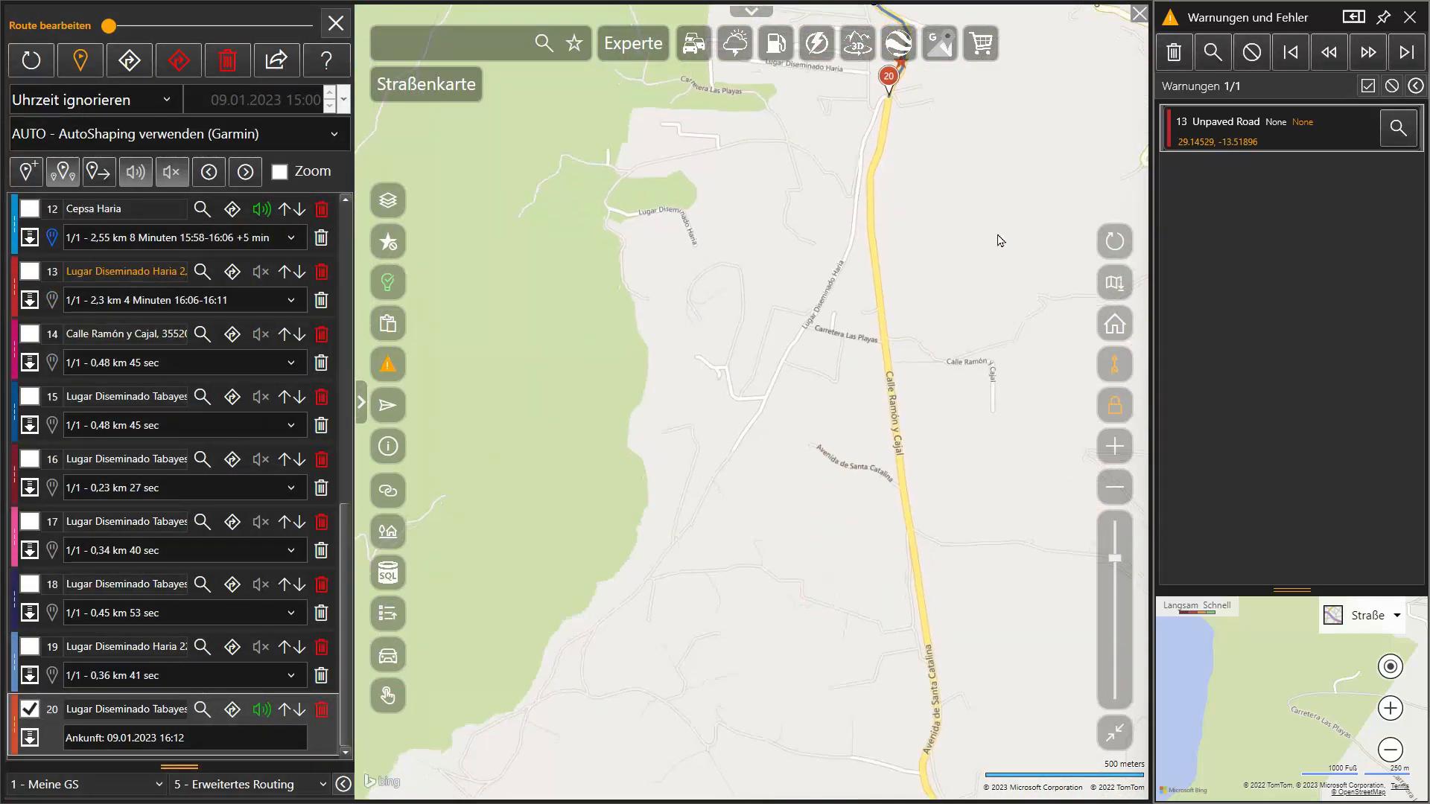
click(1105, 287)
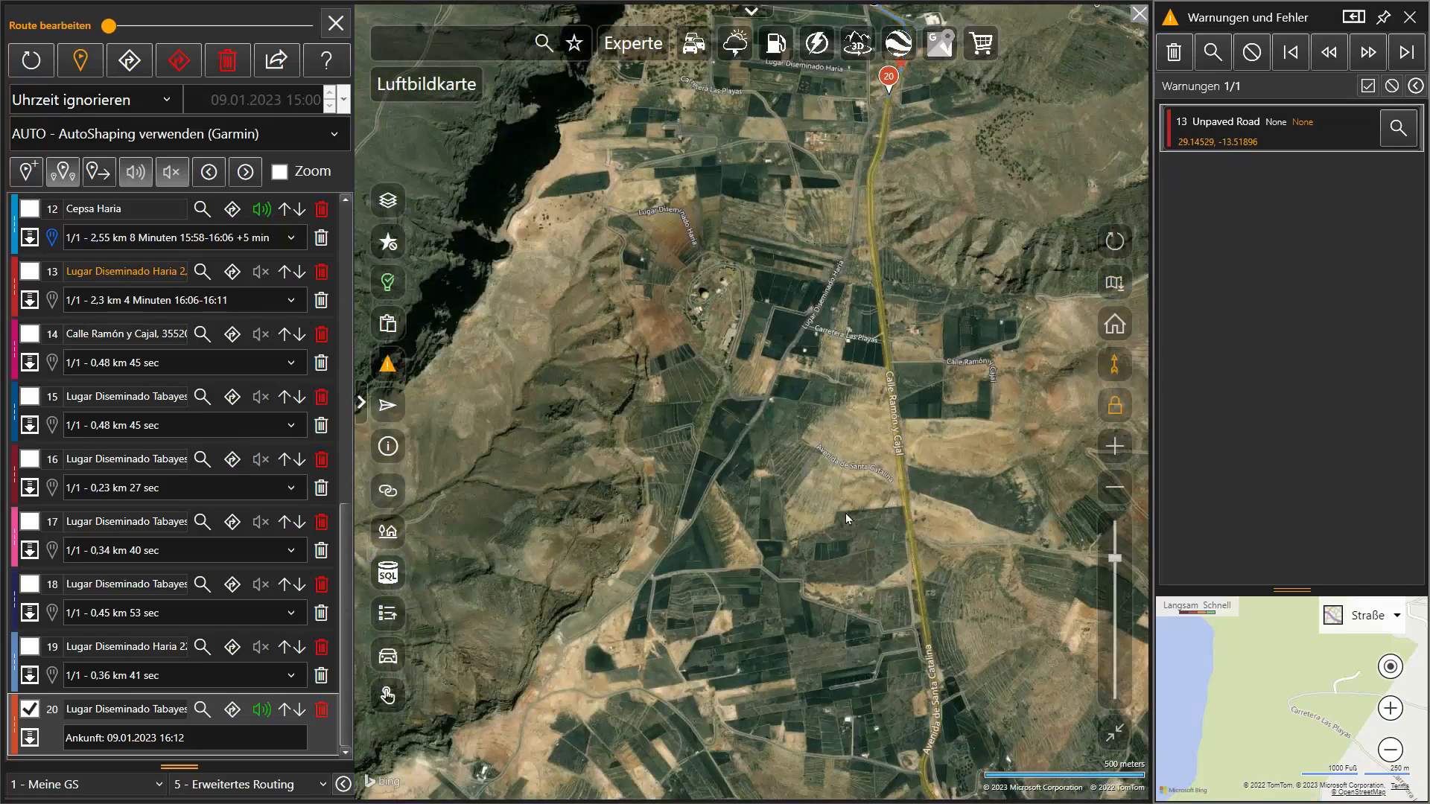
scroll(694, 539, up, 4)
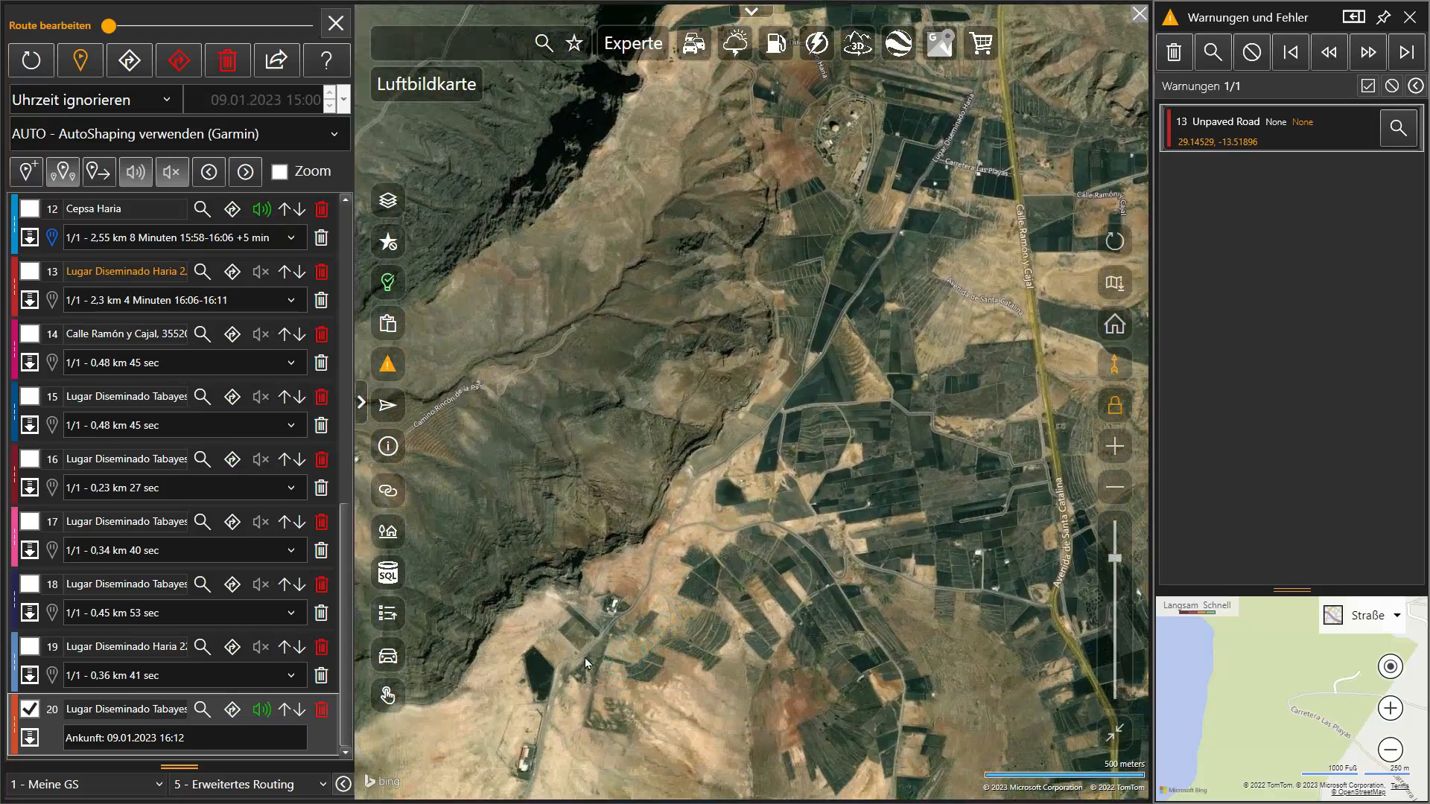
Save Ermita de Las Nieves as a POI and extend the route to it.
scroll(605, 620, up, 2)
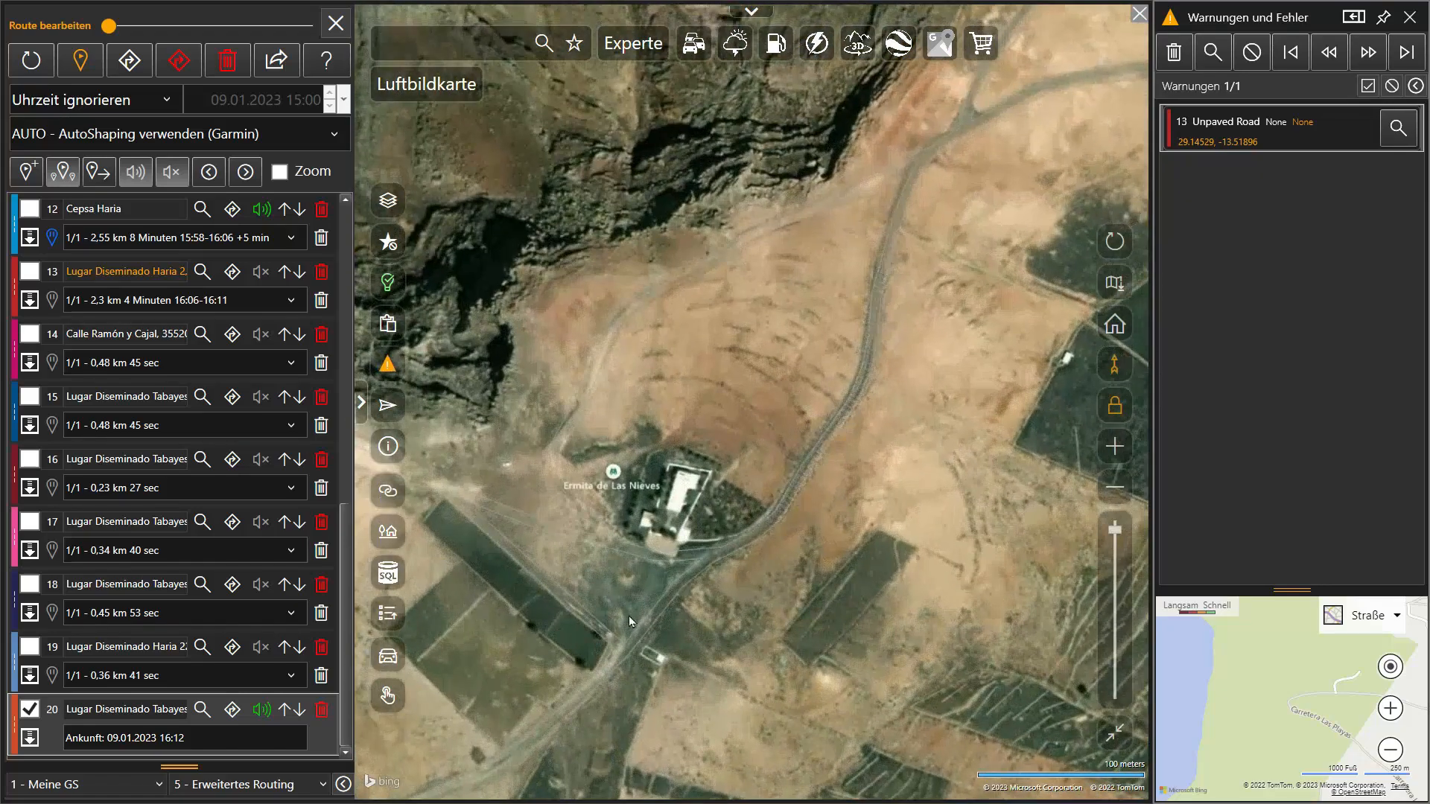
click(612, 477)
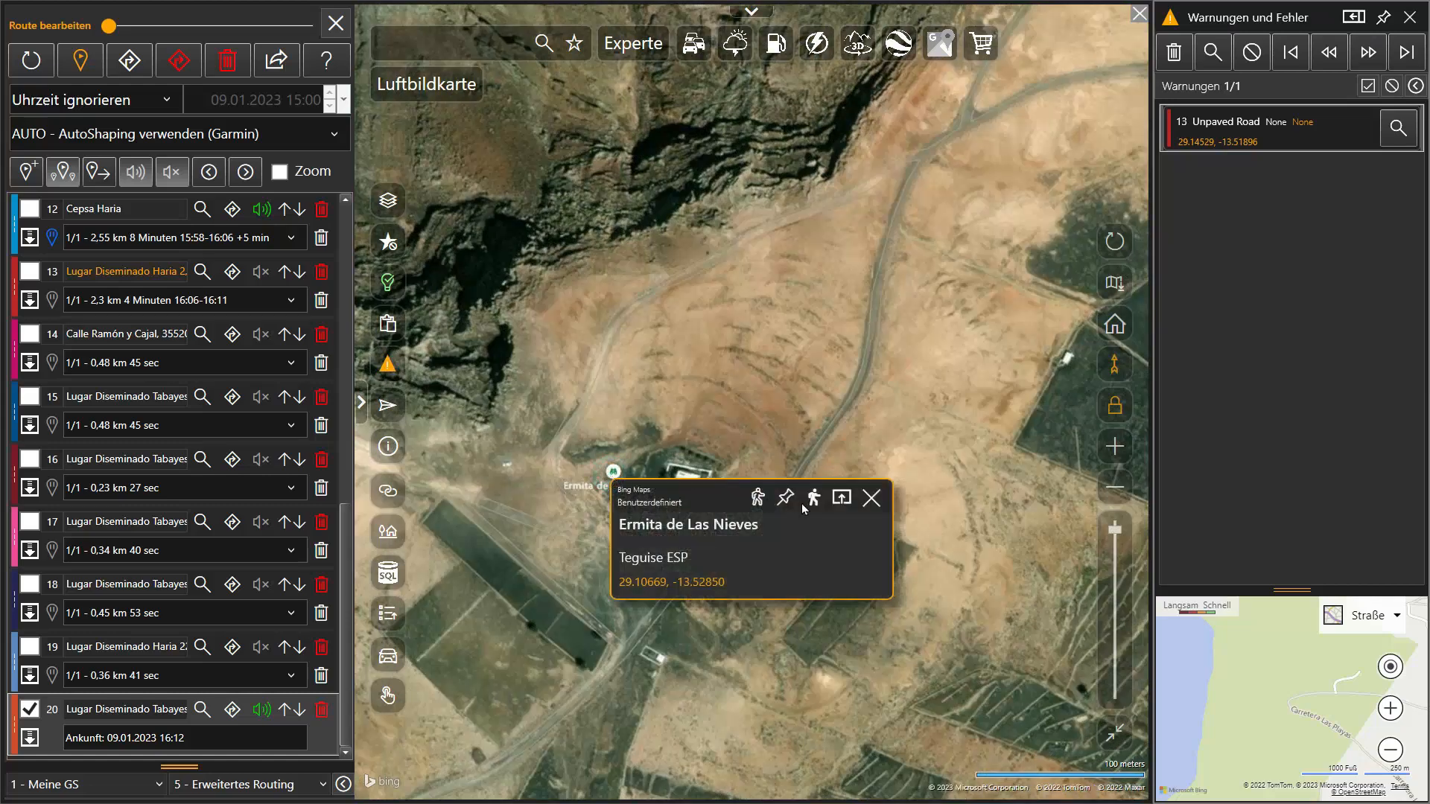
click(841, 500)
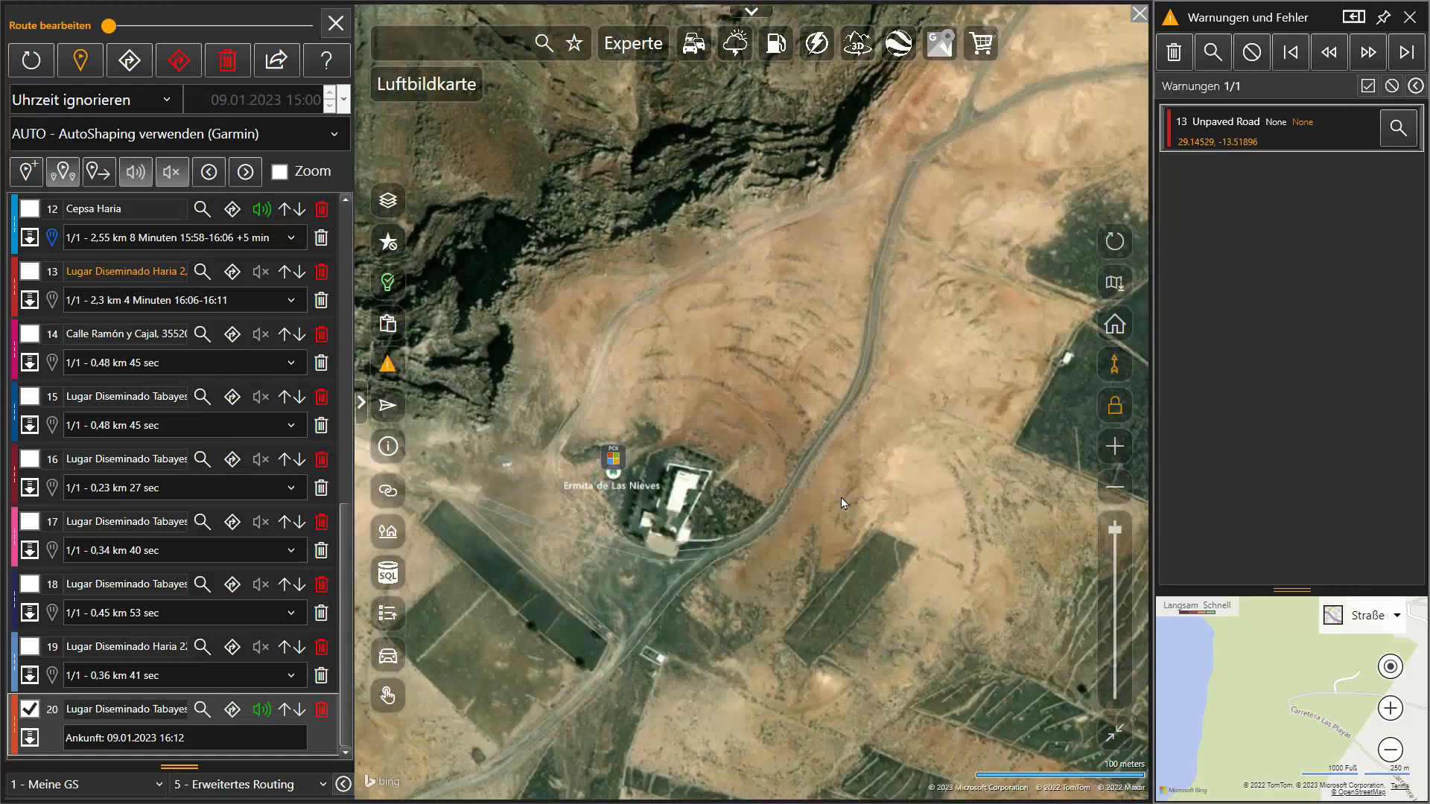
click(613, 466)
click(797, 482)
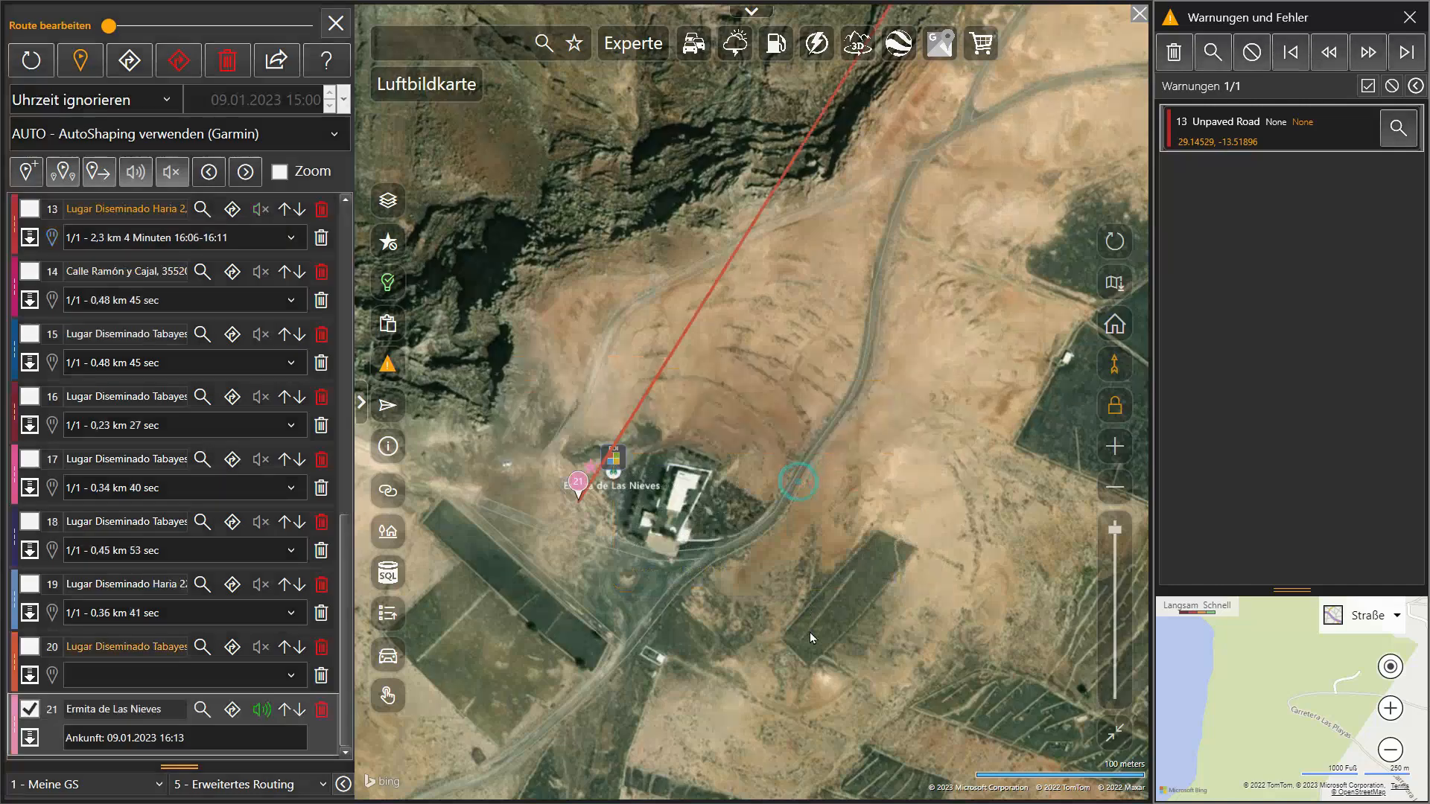
Insert a route point on Camino de Teguise a las Nieves and move the Ermita de Las Nieves waypoint east onto the road.
scroll(810, 633, down, 2)
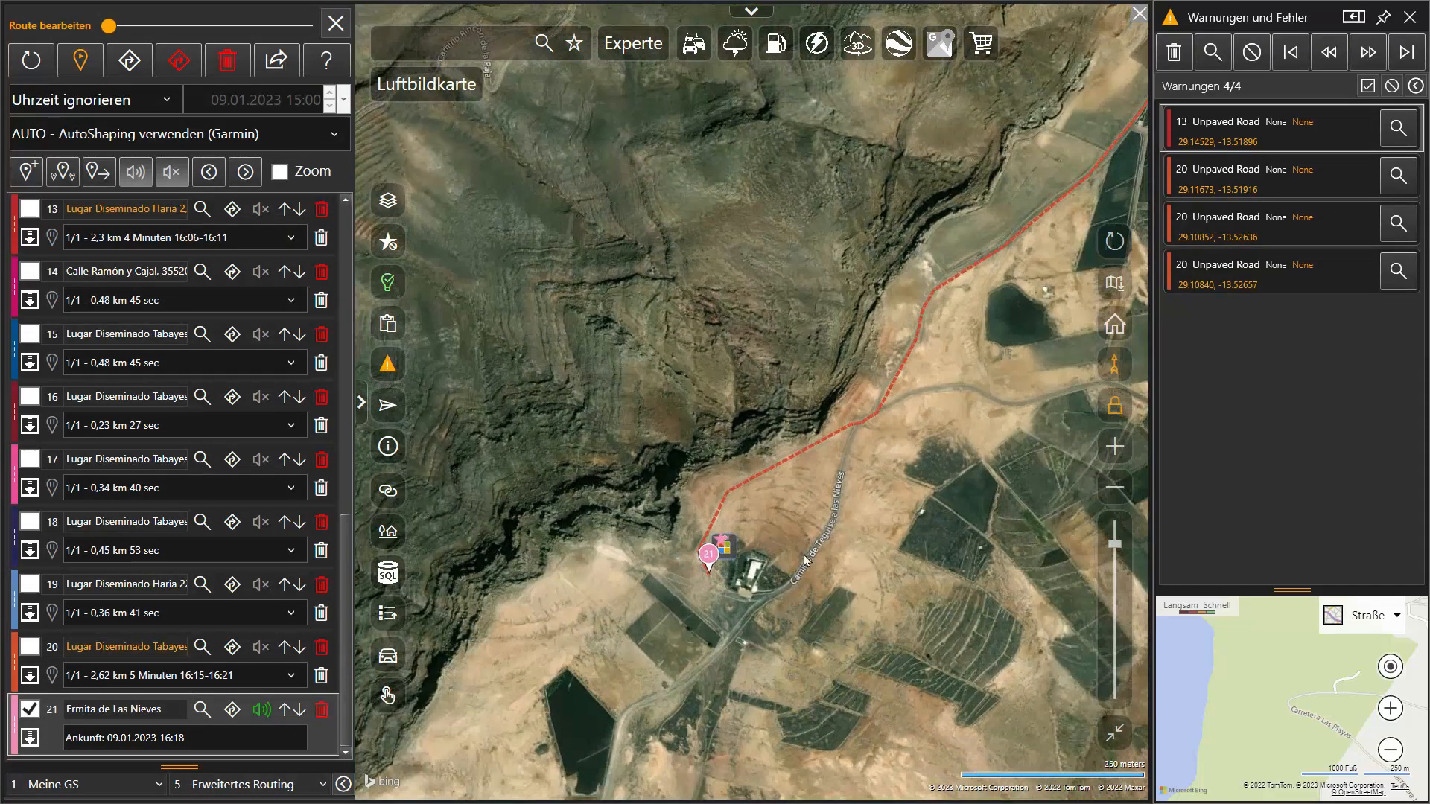
click(834, 514)
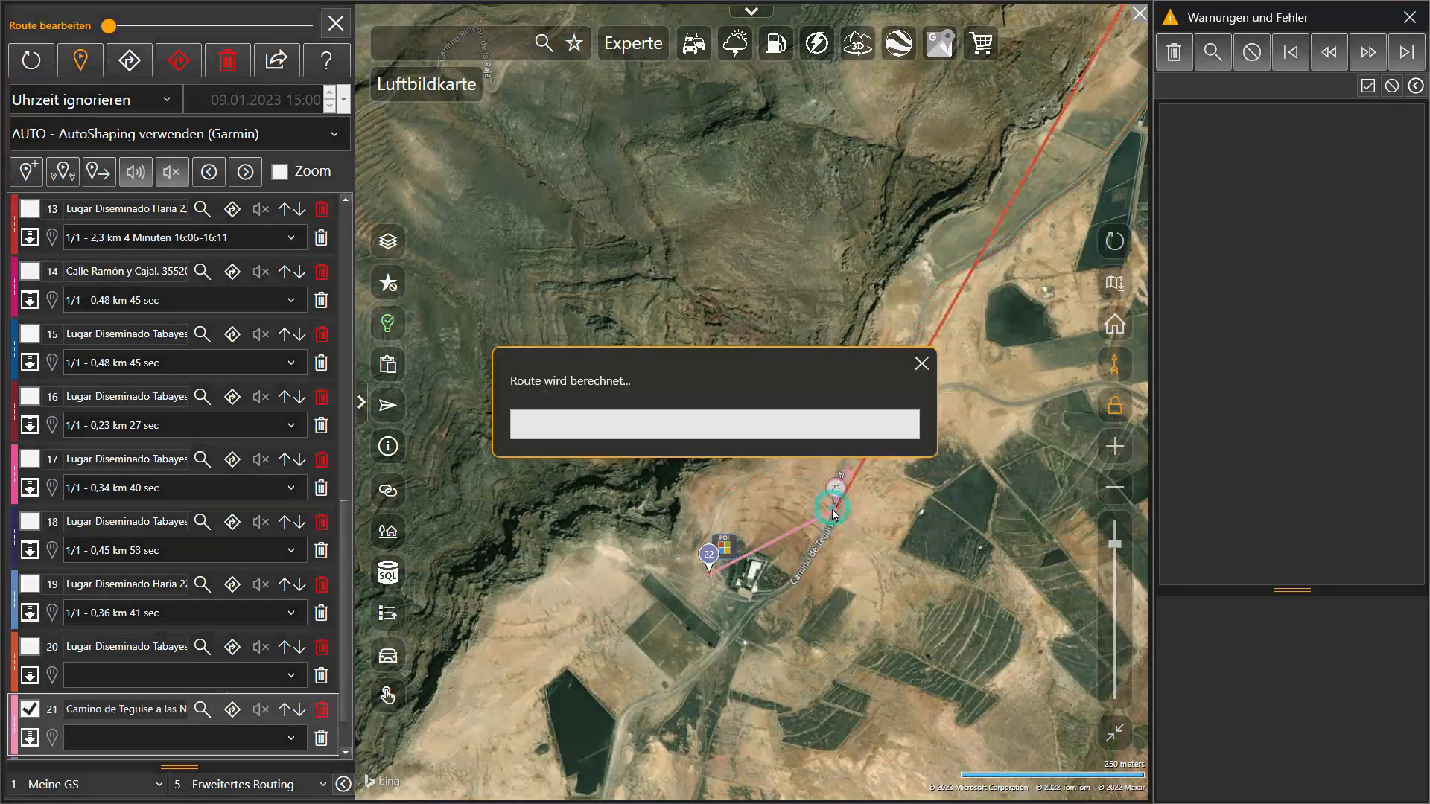
drag(711, 555, 781, 574)
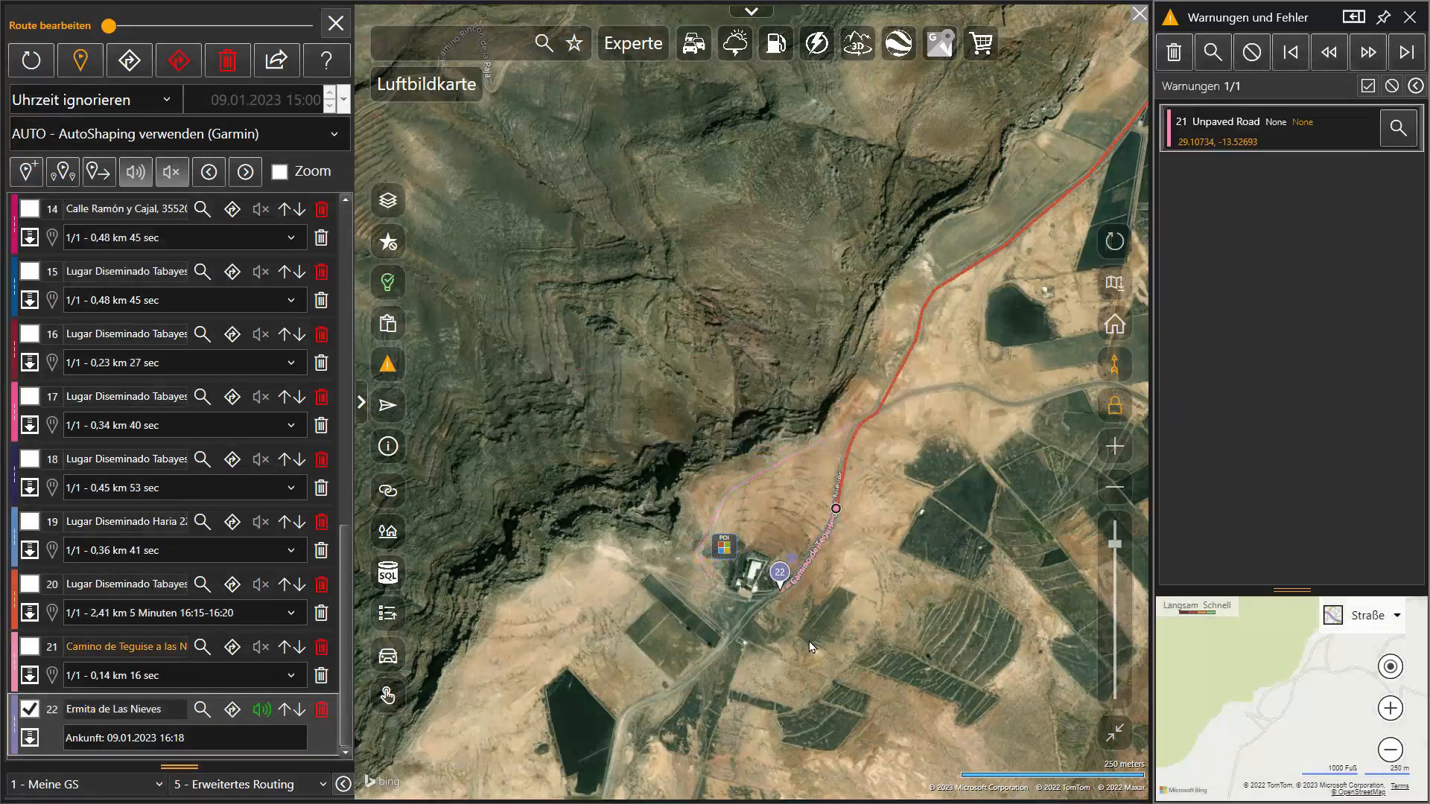
Extend the route southwest of Ermita de Las Nieves with two points along the track towards Teguise.
scroll(846, 641, down, 3)
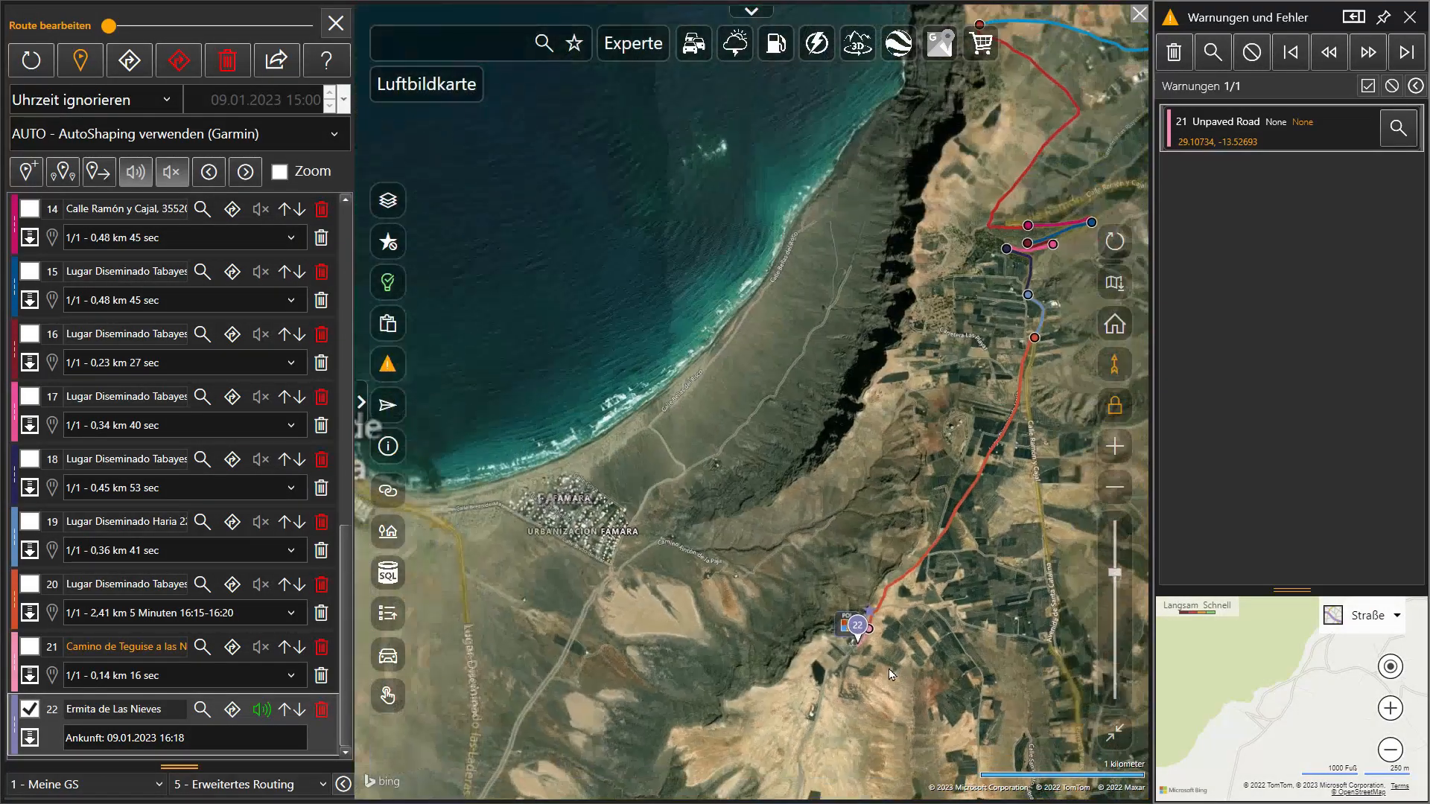
drag(888, 668, 849, 444)
click(705, 635)
drag(705, 634, 797, 345)
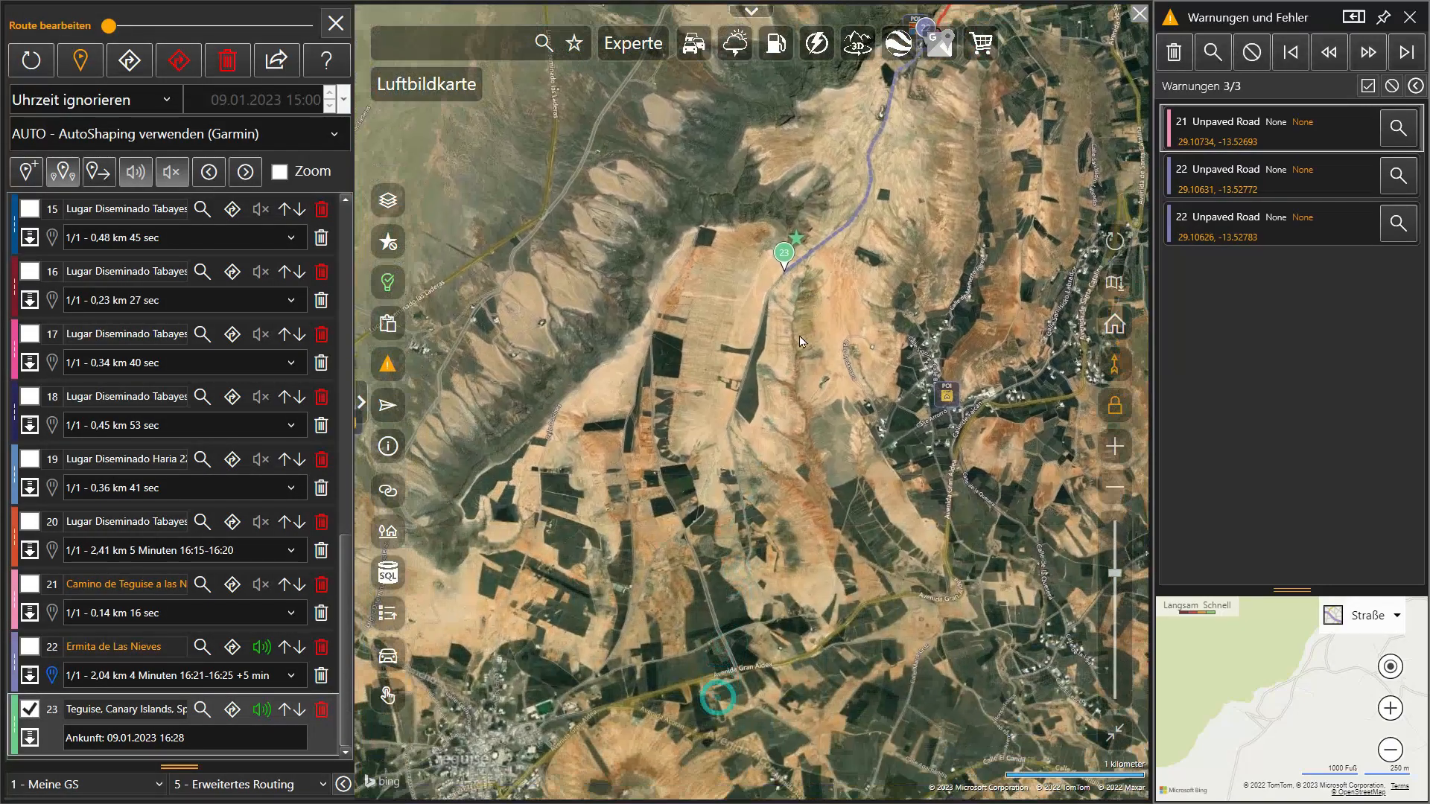
click(748, 489)
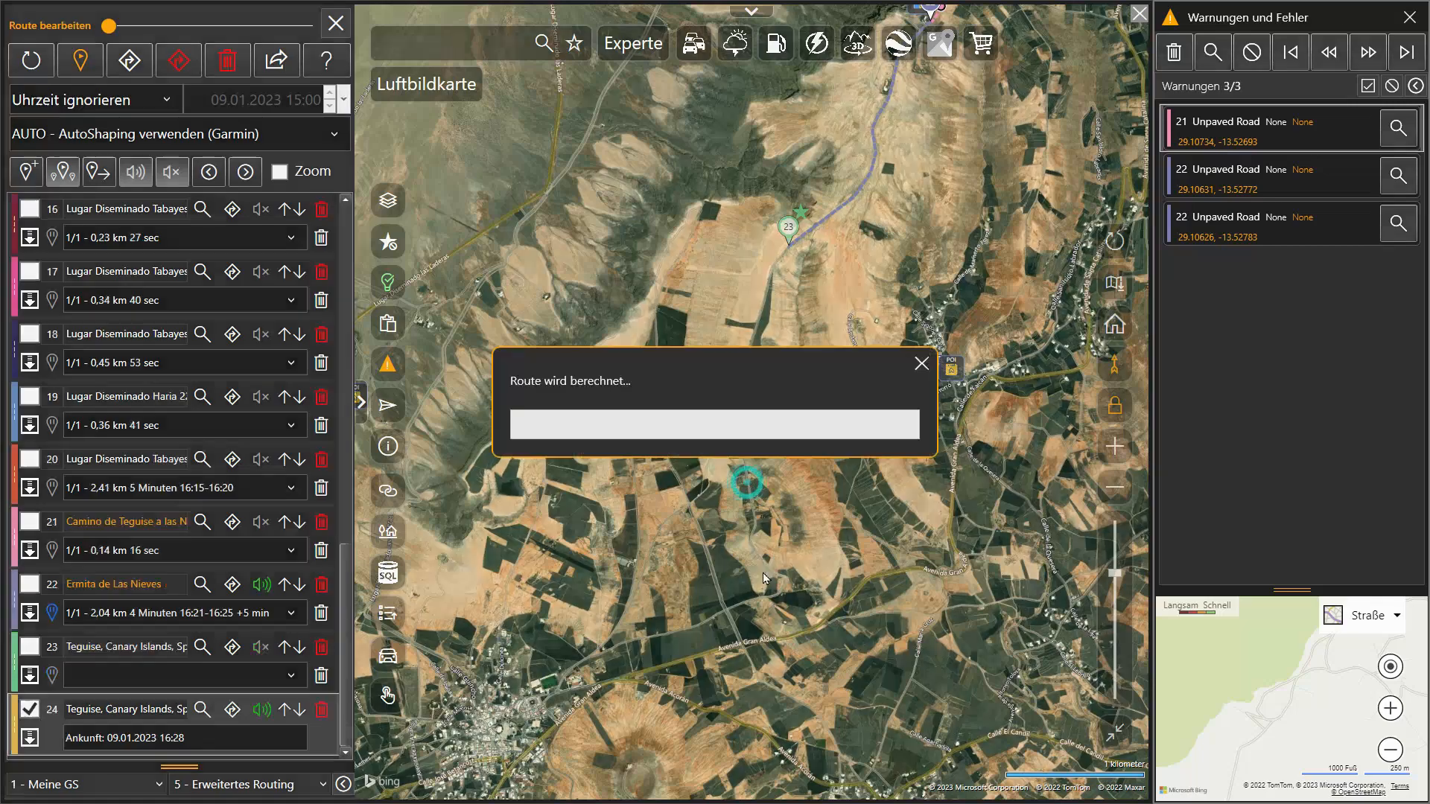
drag(779, 622, 745, 532)
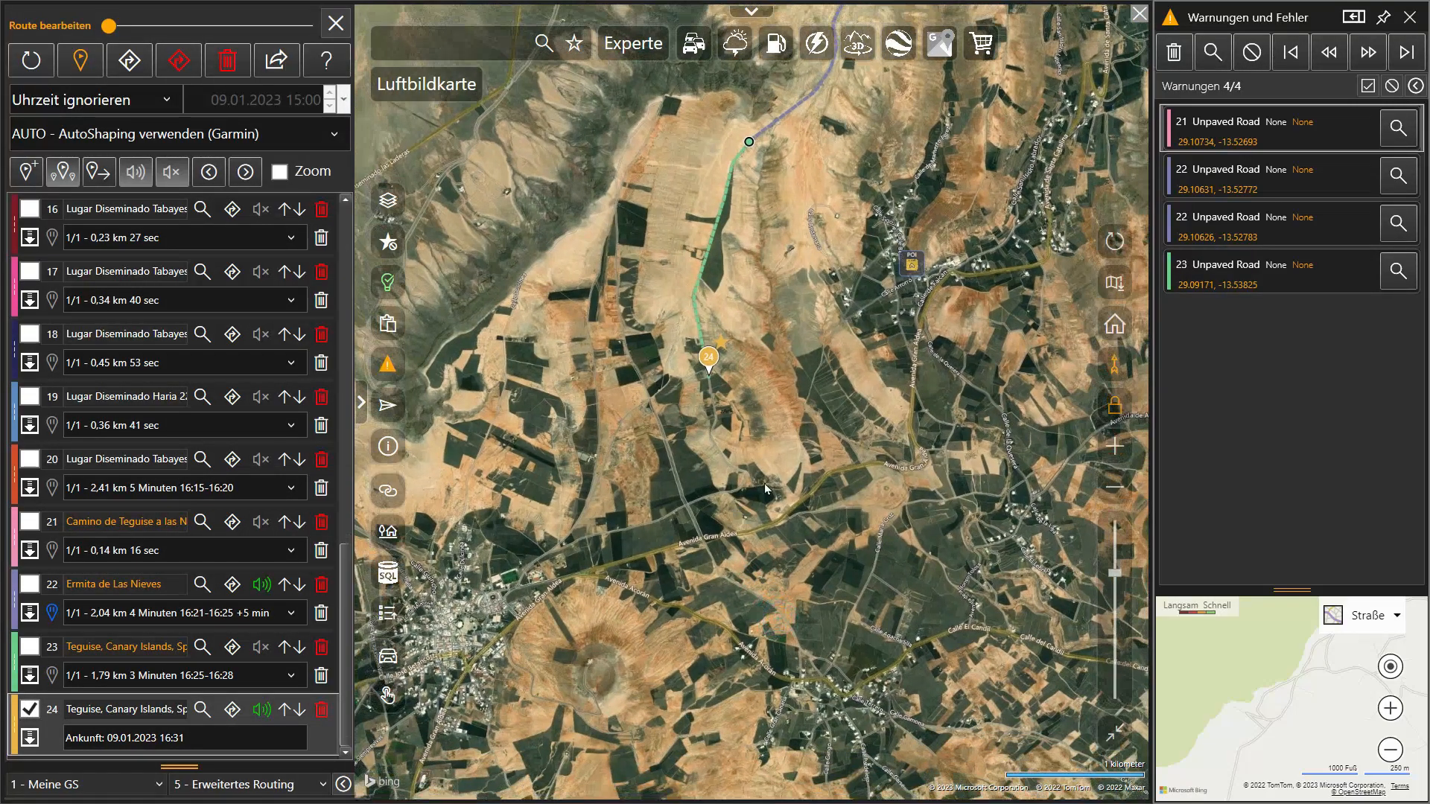
Switch the map to Straßenkarte and extend the route to Avenida Gran Aldea east of Teguise.
click(1111, 284)
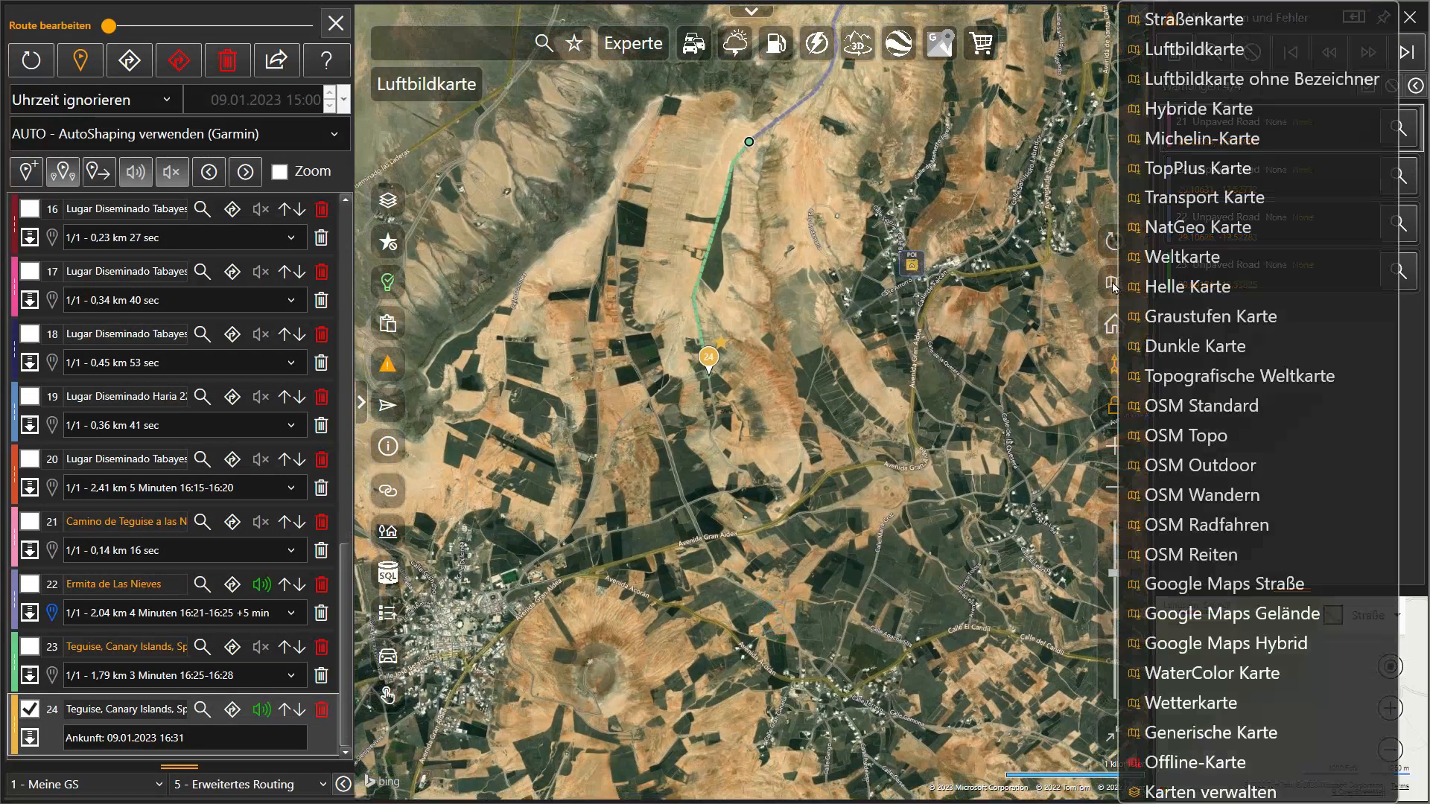
click(1166, 17)
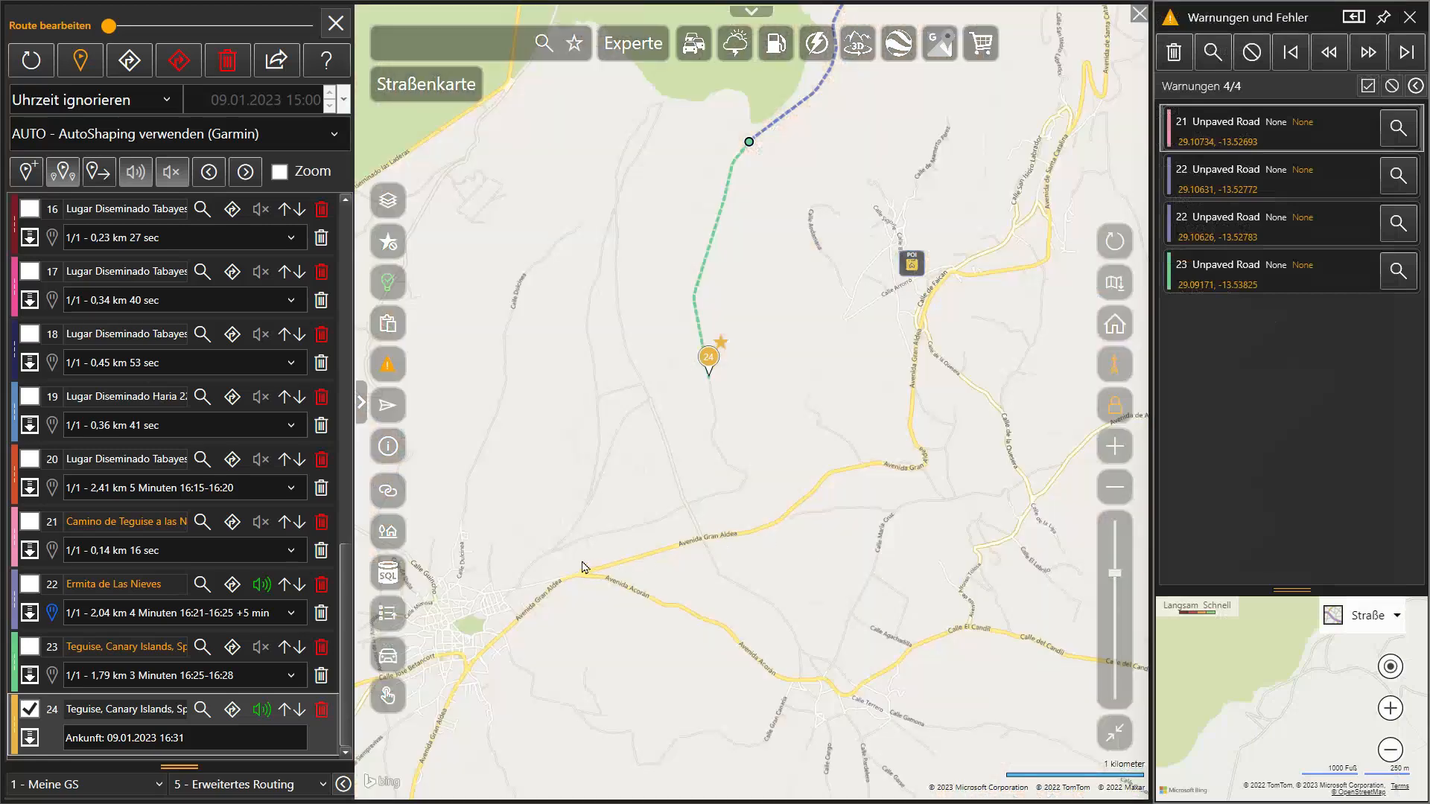
scroll(528, 607, up, 2)
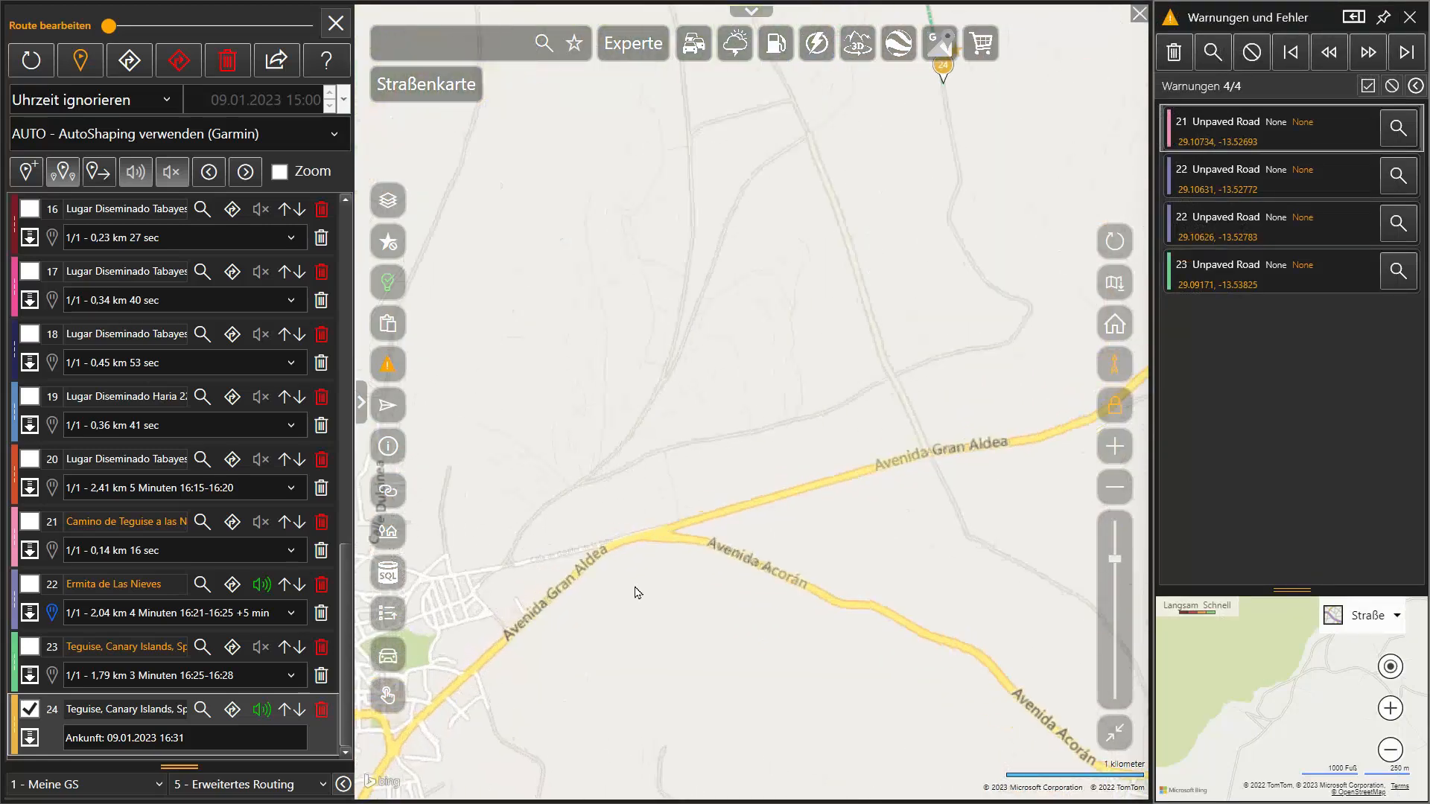
click(933, 457)
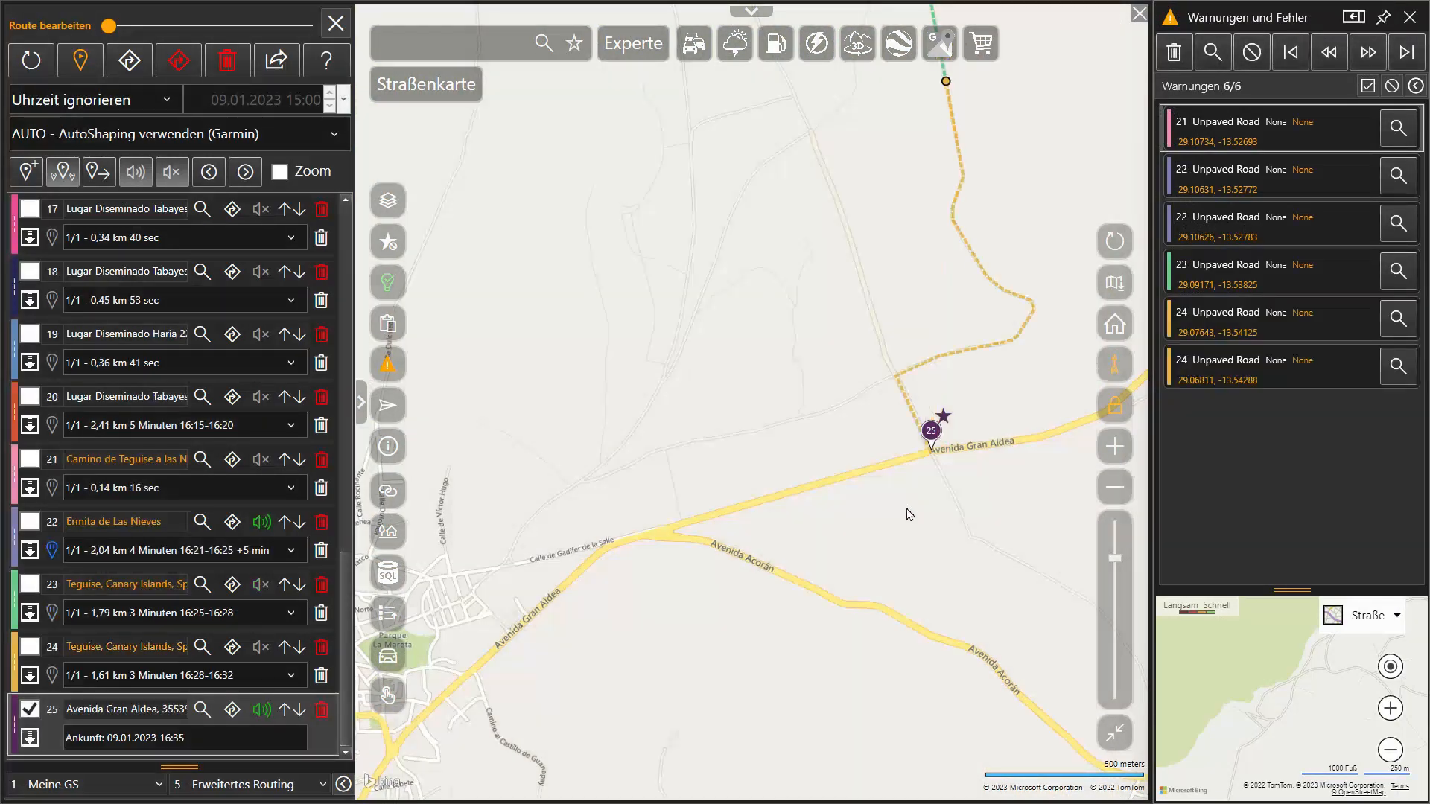
Extend the route to Plaza San Francisco in the centre of Teguise and show the whole route.
scroll(909, 514, down, 2)
scroll(707, 589, up, 4)
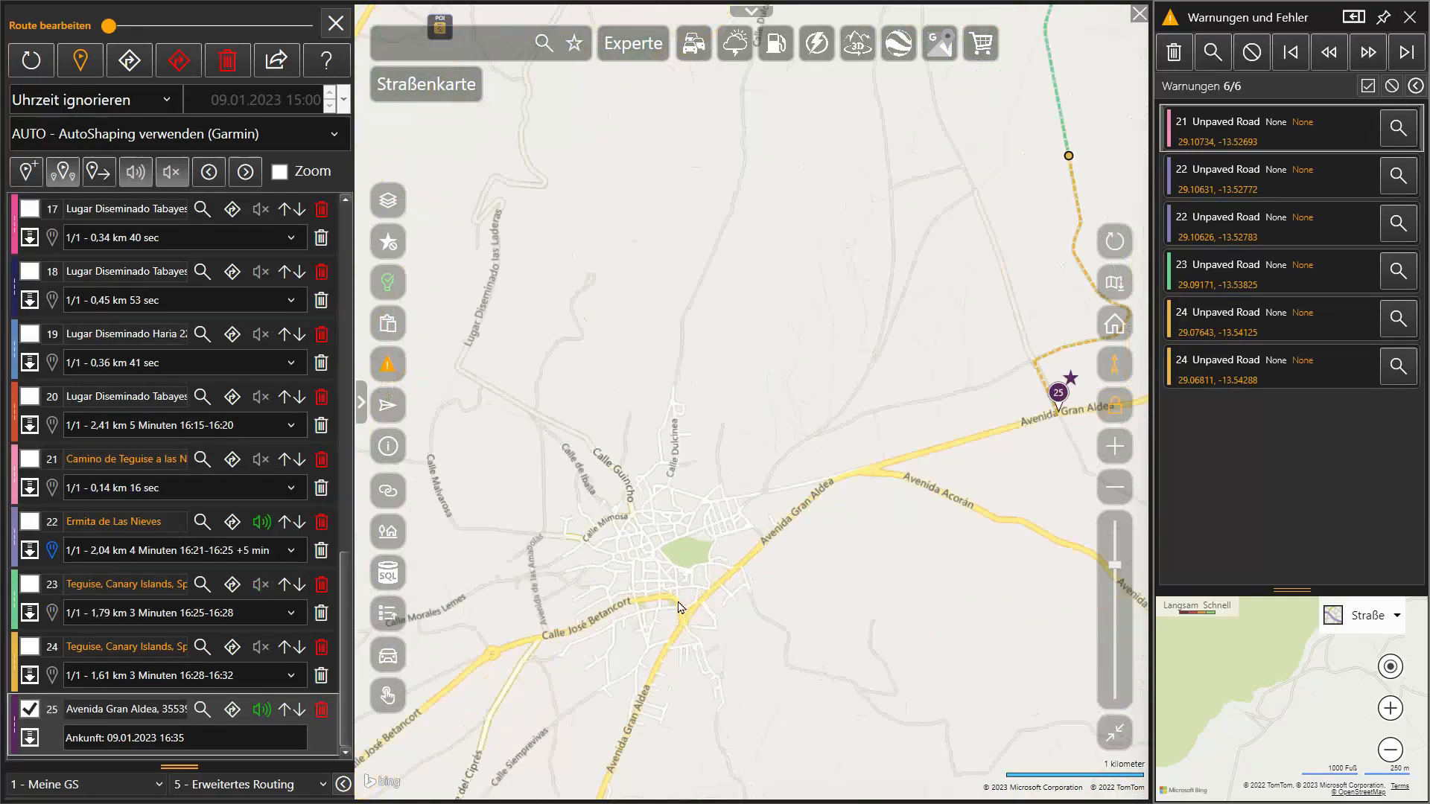
click(657, 593)
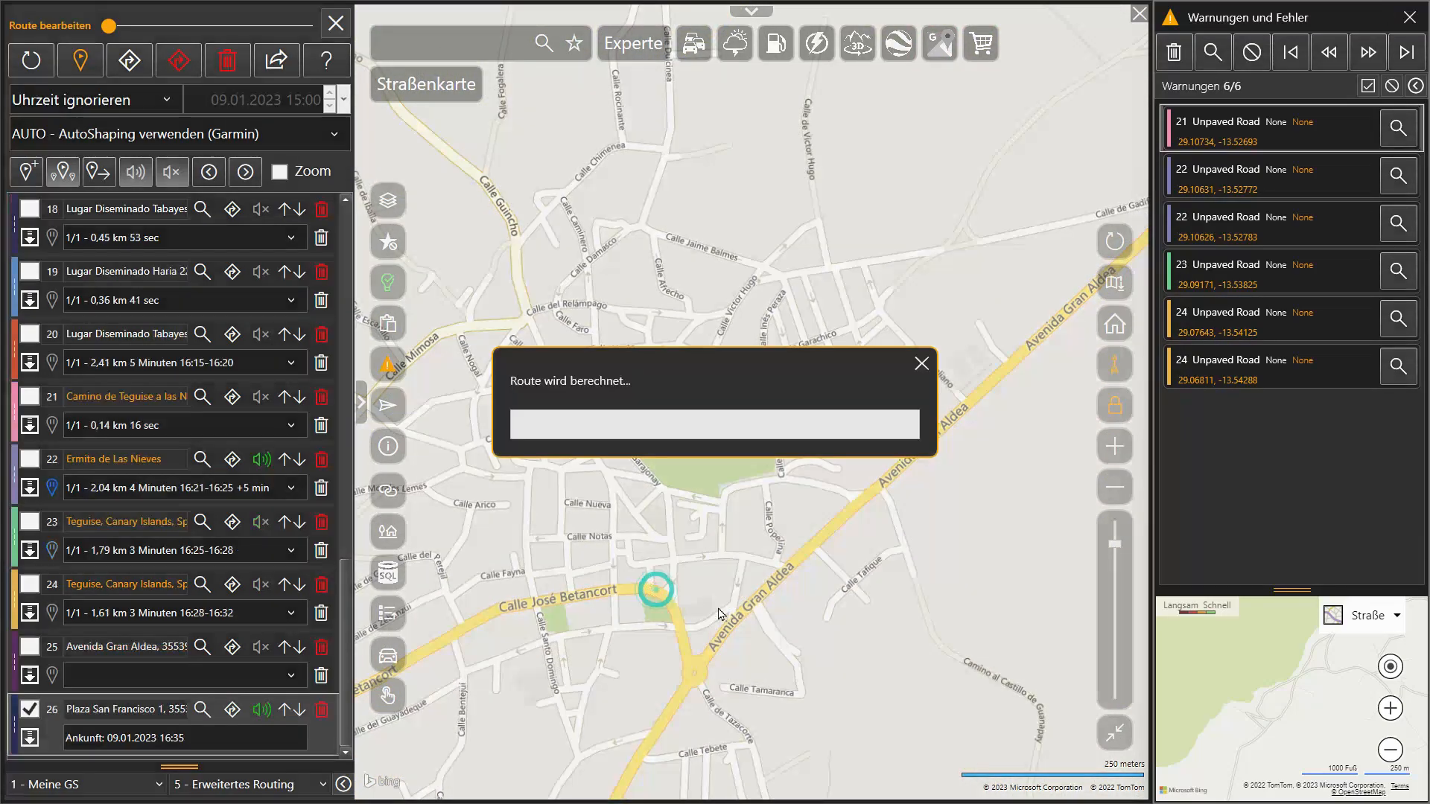
scroll(720, 614, down, 4)
scroll(720, 613, down, 2)
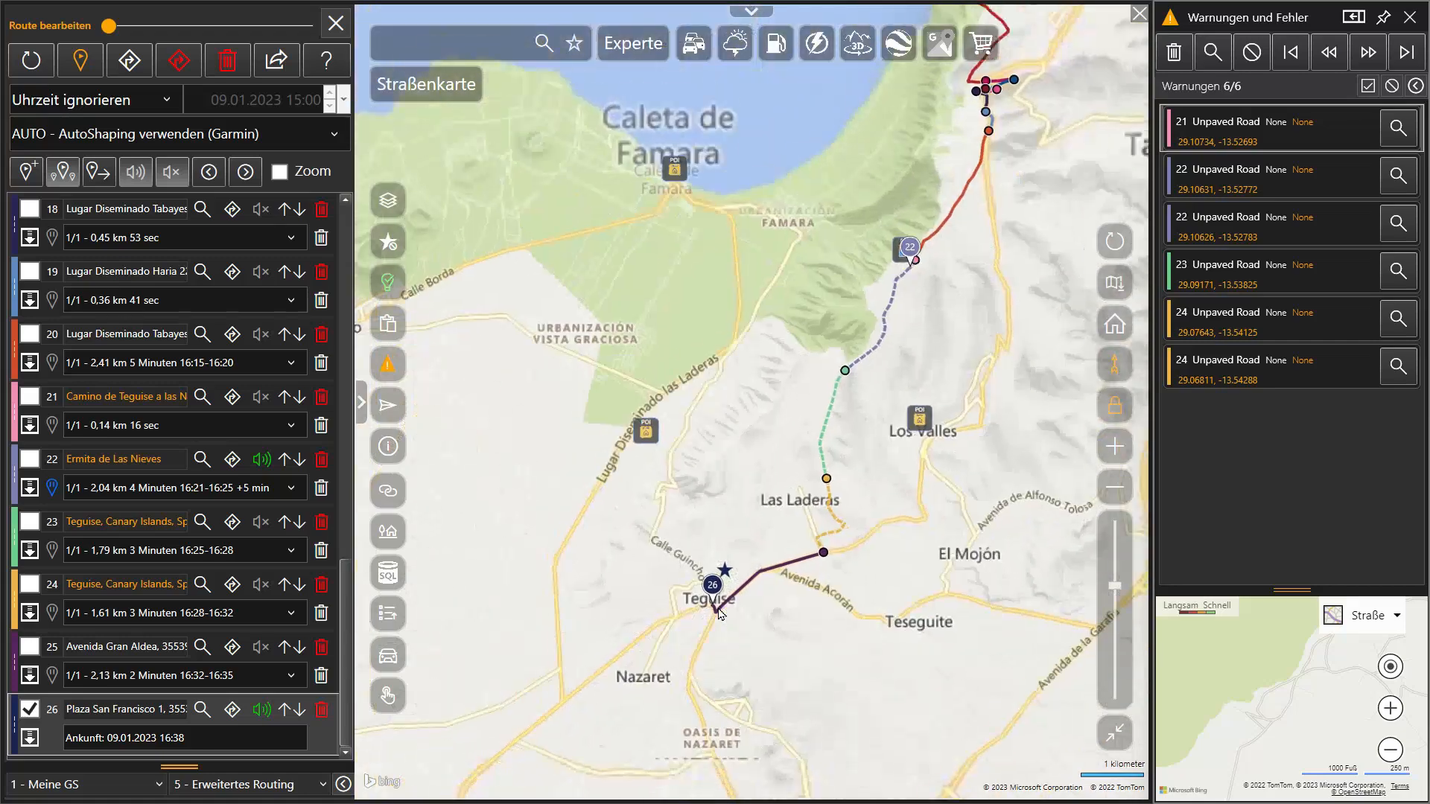
drag(925, 494, 804, 581)
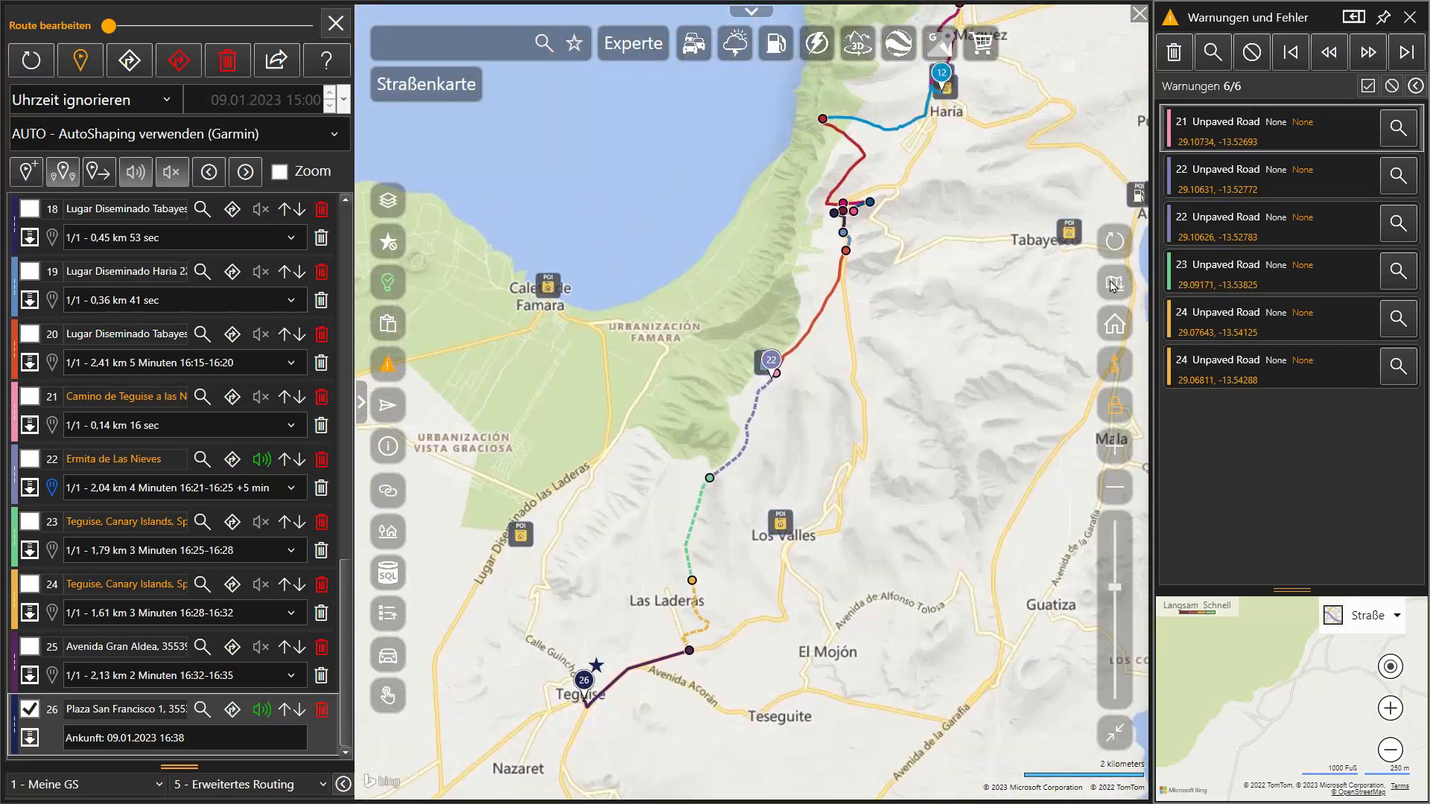
click(1114, 242)
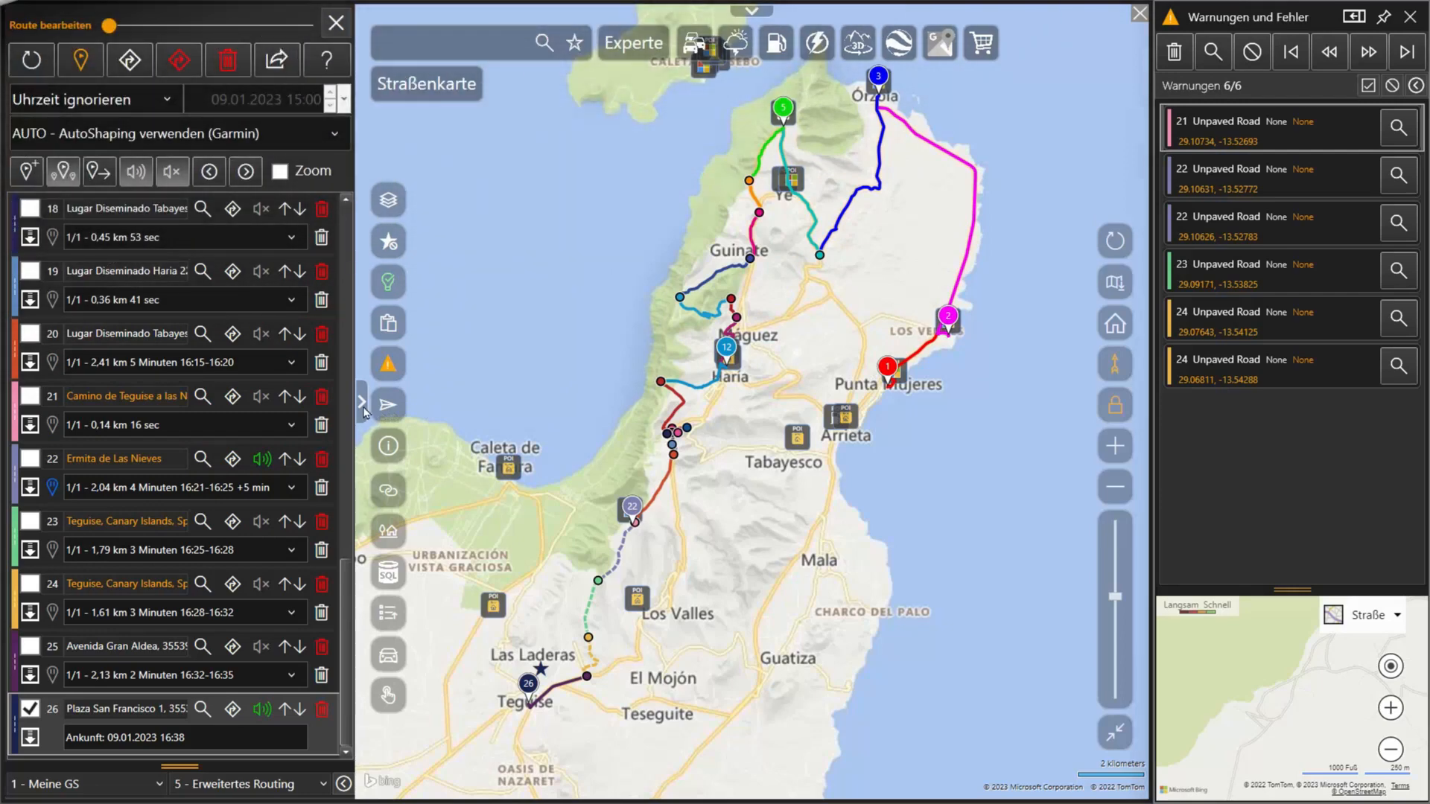
Examine the AutoShaping (Garmin) options in the Routing settings, and close the settings.
click(362, 404)
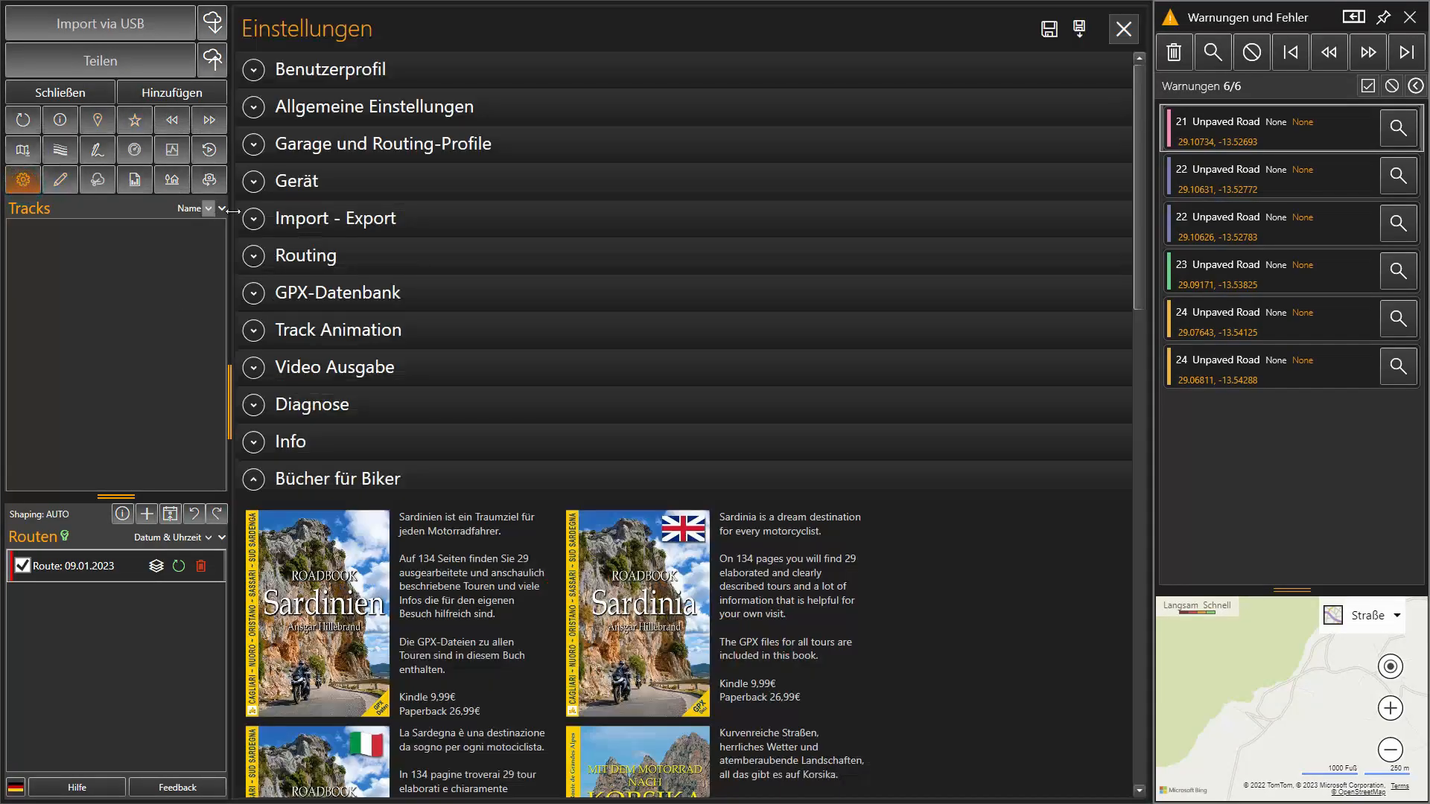
click(333, 261)
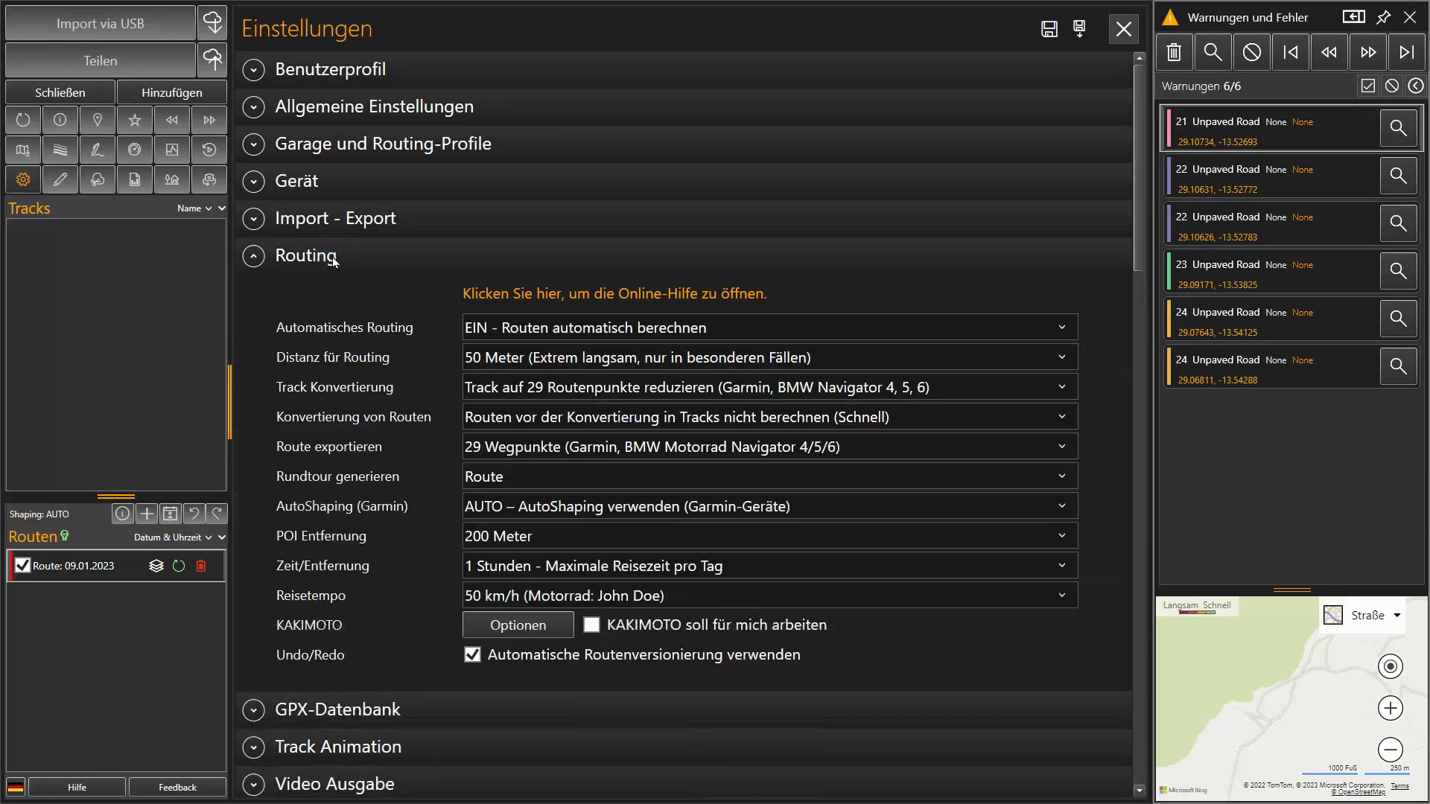
click(521, 505)
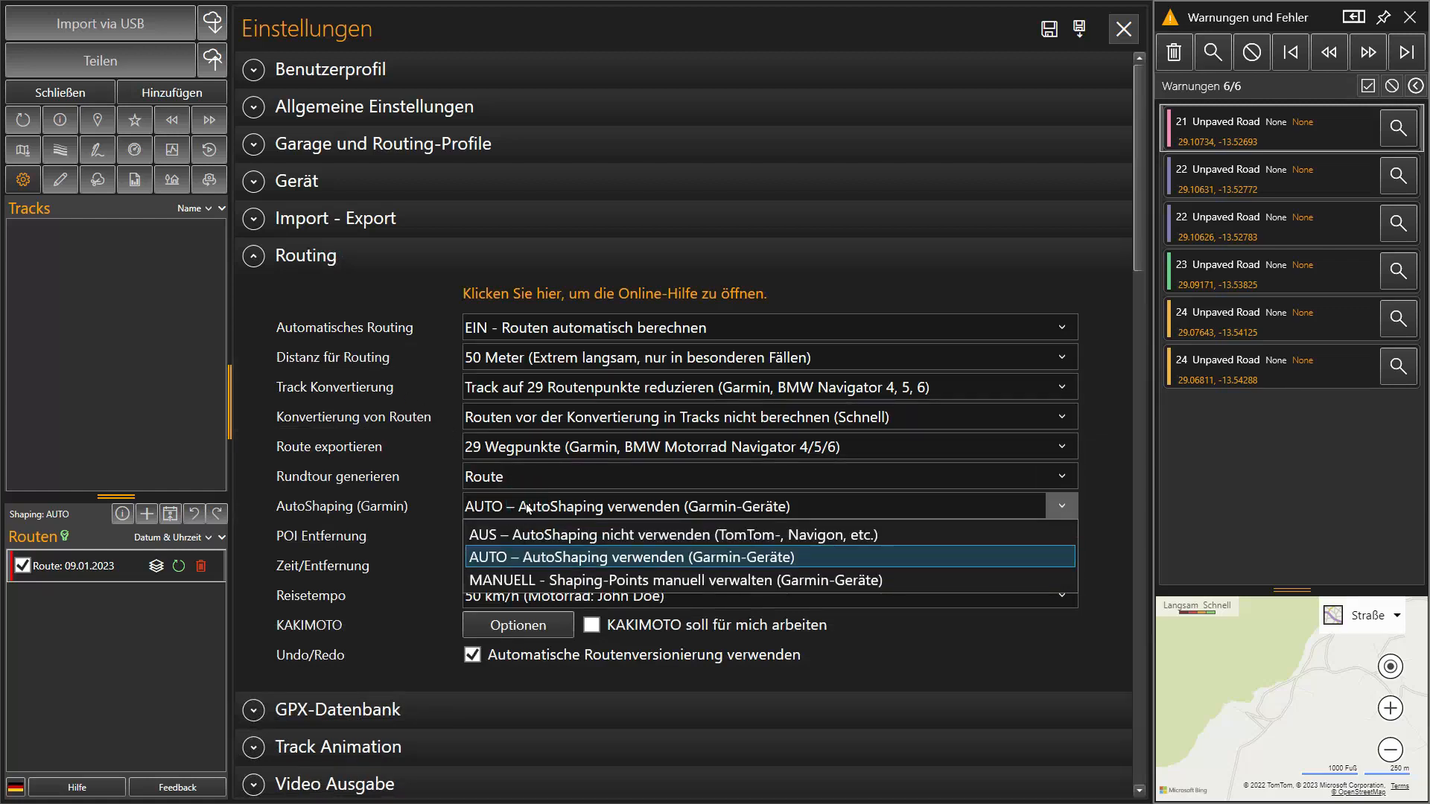
click(526, 506)
click(1124, 37)
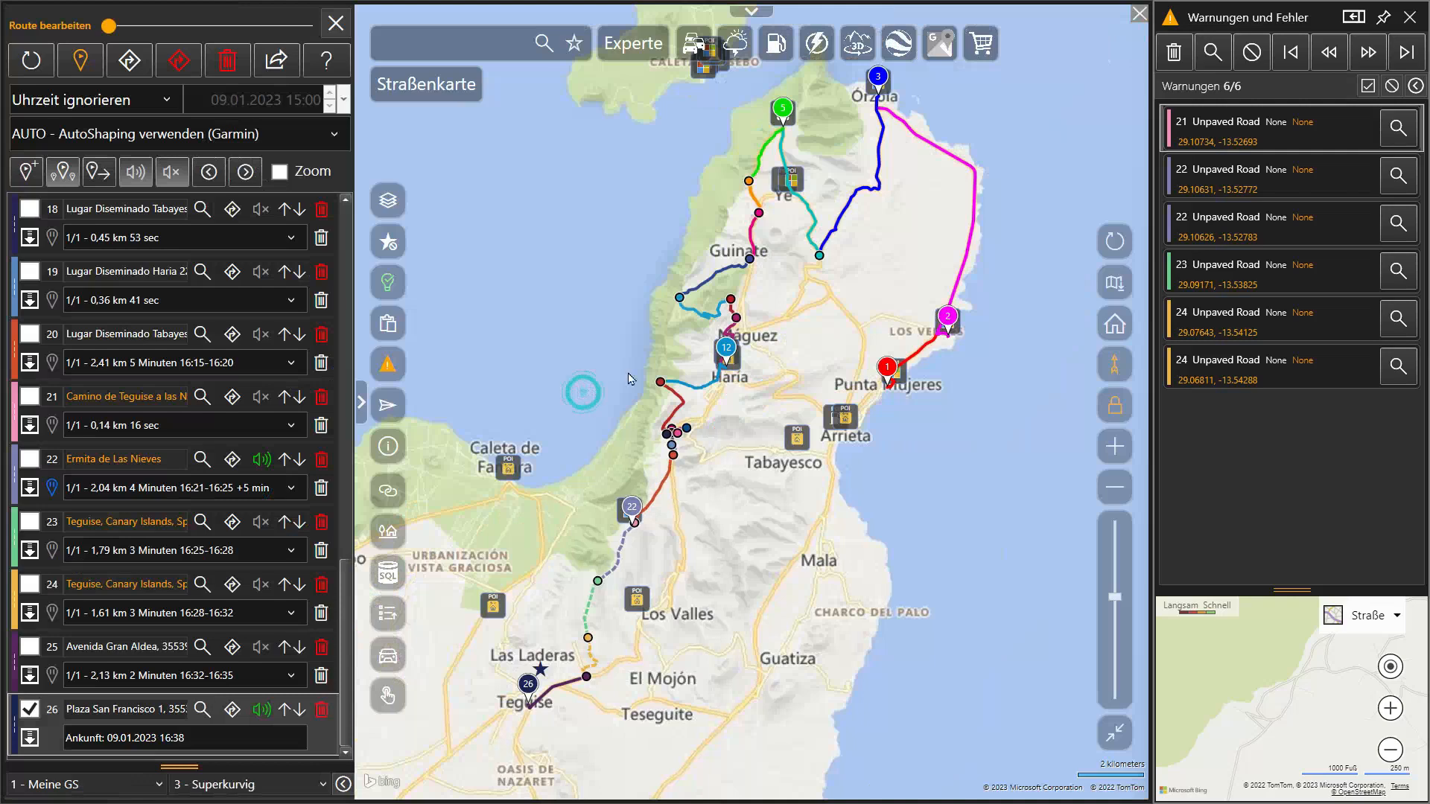
Apply Route verfeinern to the Lanzarote route and look at the shaping mode choices in the route editor.
right_click(692, 348)
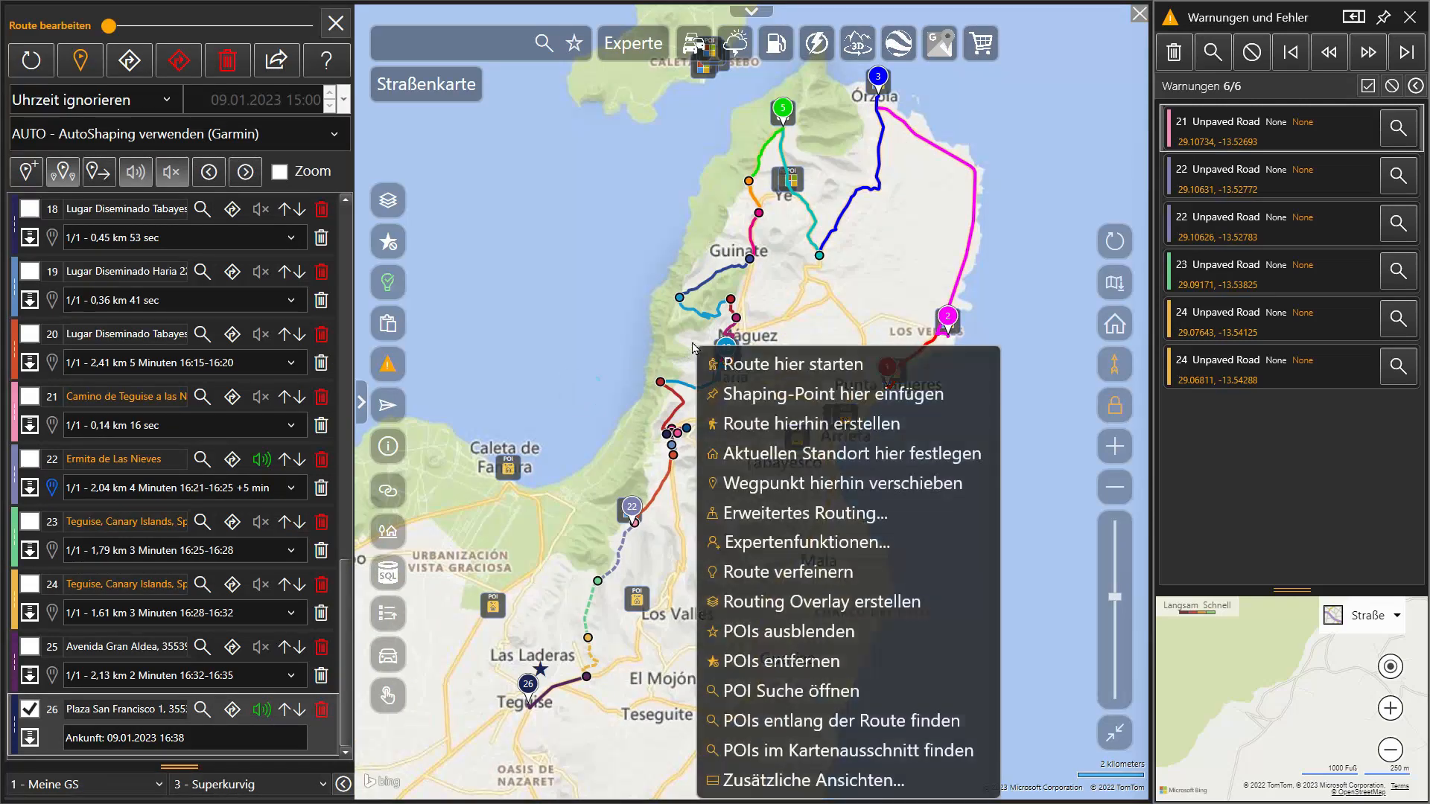
click(777, 573)
click(850, 448)
click(705, 453)
click(769, 517)
click(304, 134)
click(304, 134)
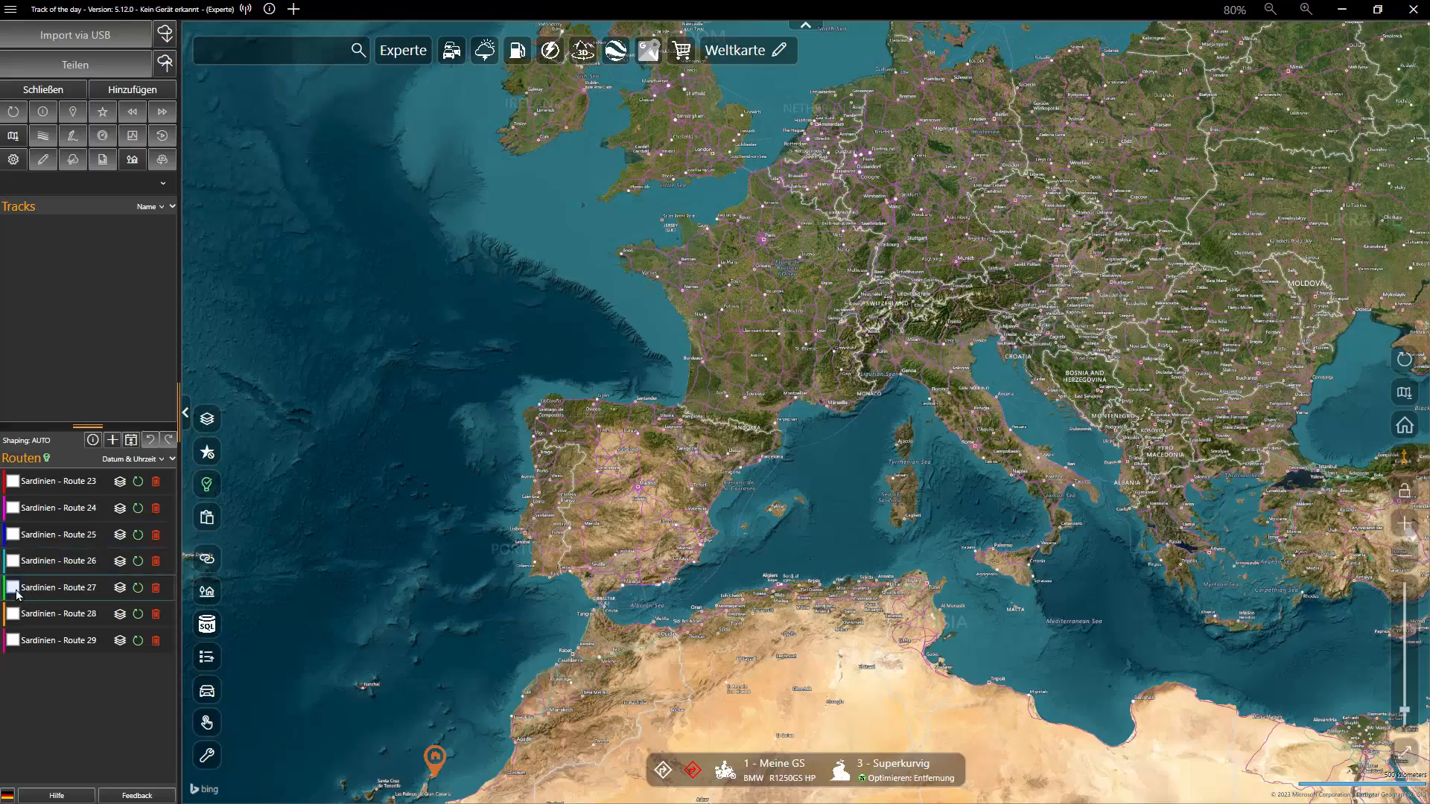
Open Sardinien - Route 27 for editing and set its shaping mode to MANUELL - Shaping-Punkte setzen (Garmin).
click(16, 590)
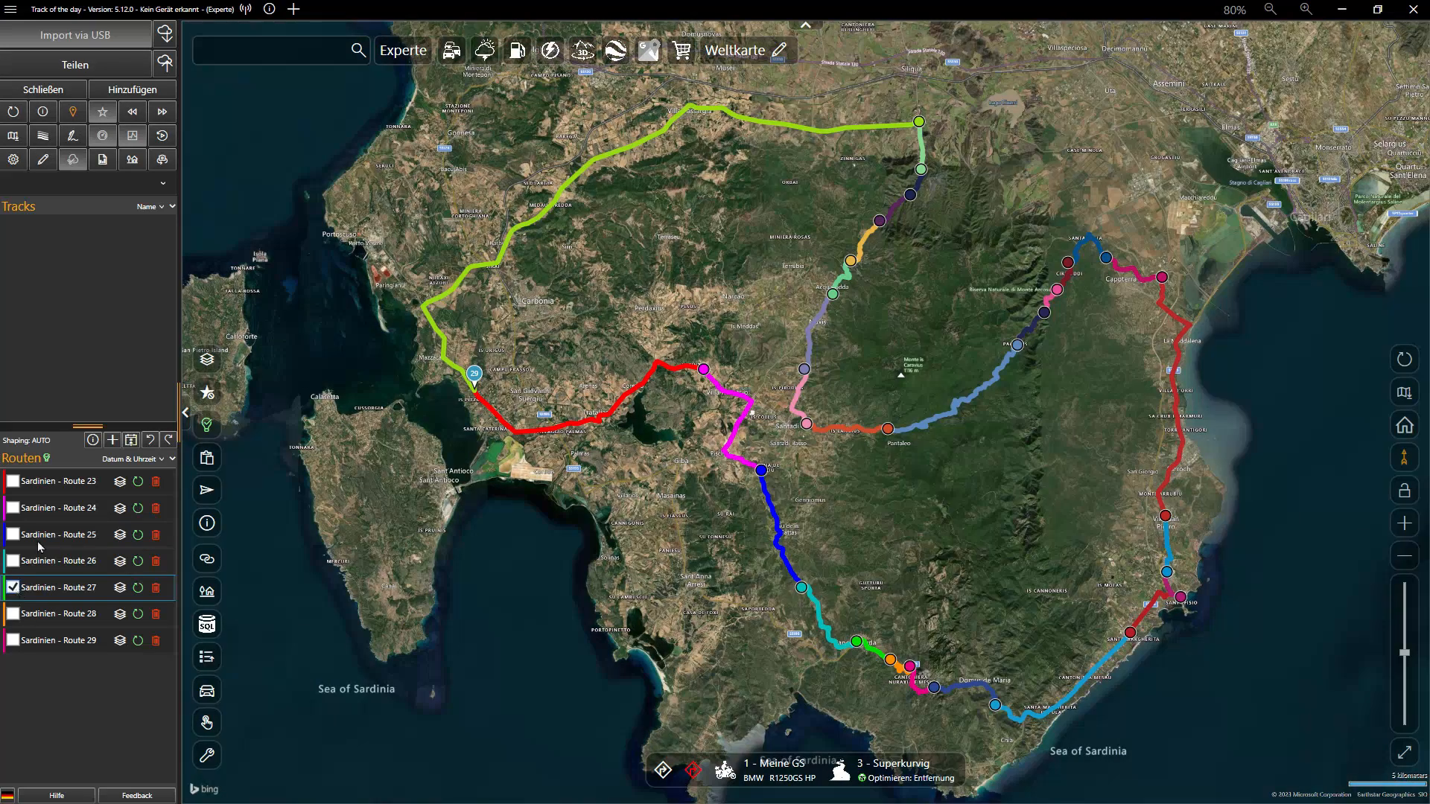
click(42, 161)
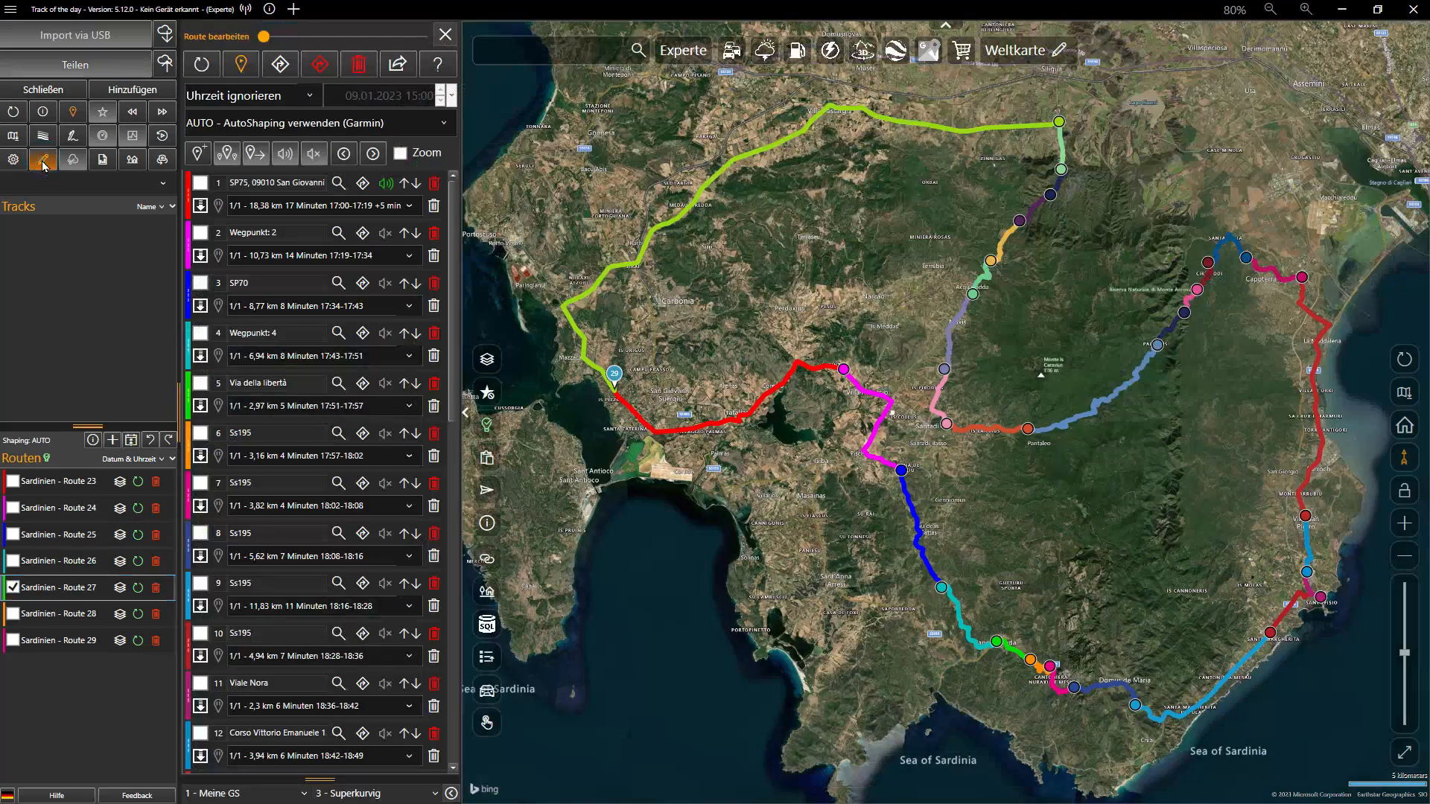
click(307, 122)
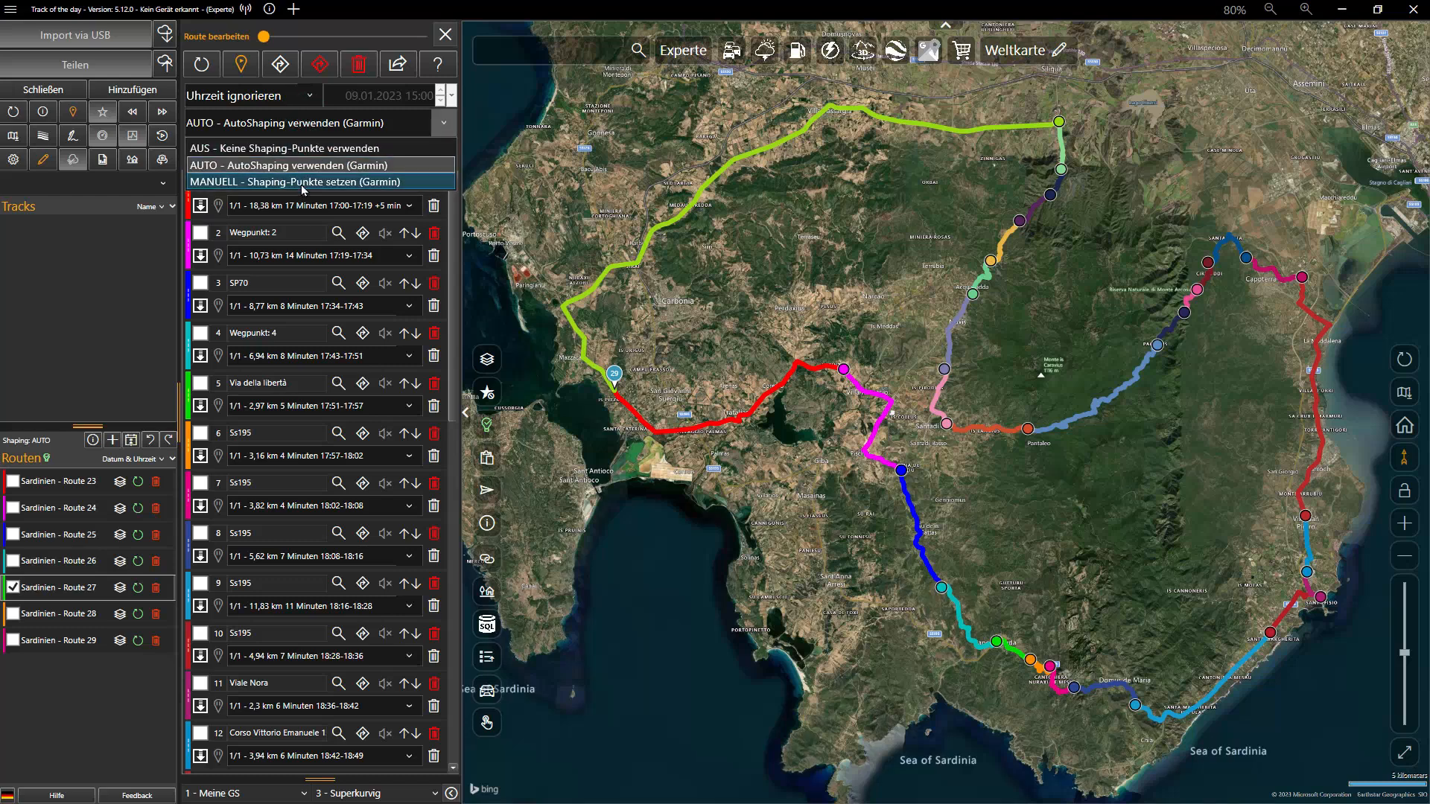
click(303, 183)
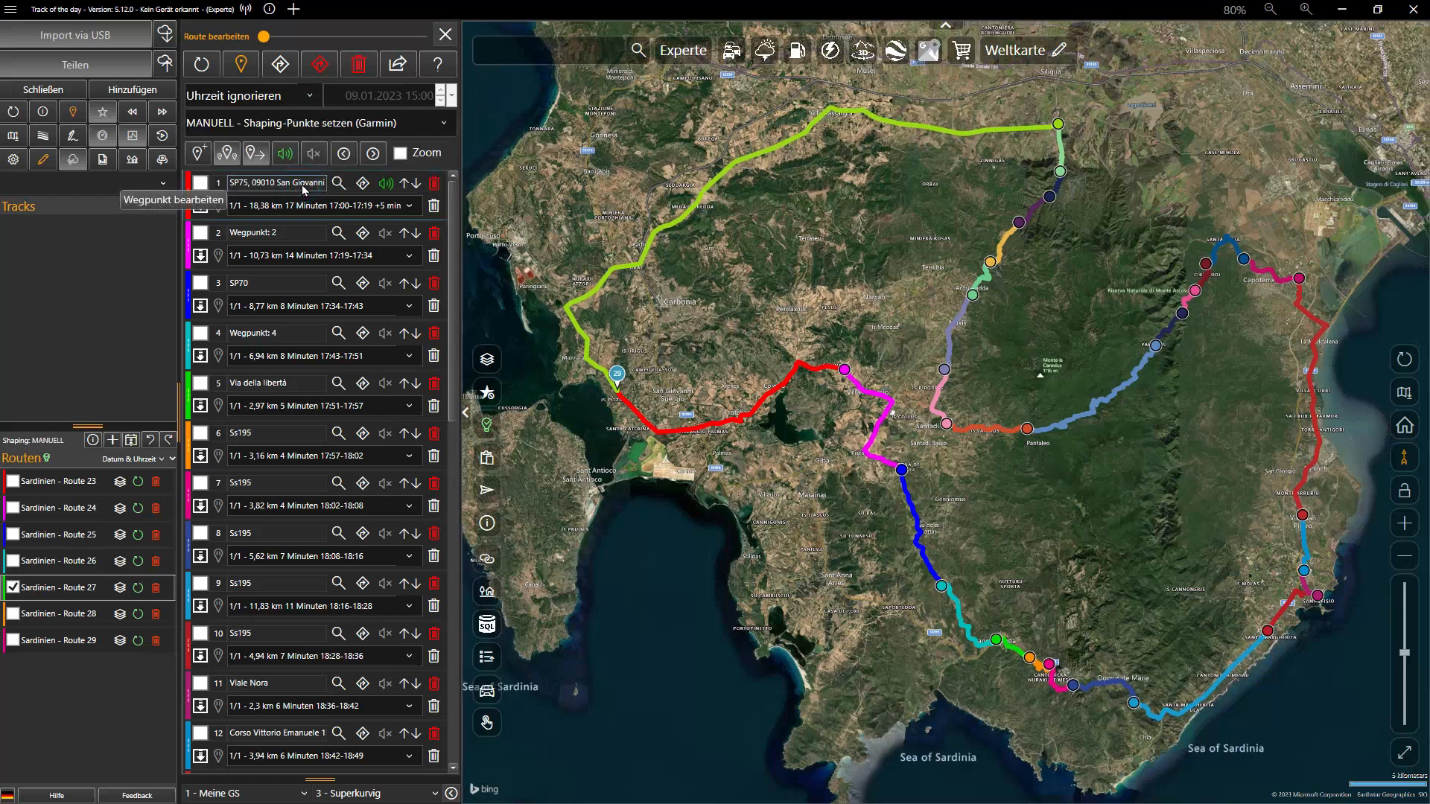
Switch all route points between announced waypoints and silent shaping points, ending with silent, and make point 4 announced.
click(286, 155)
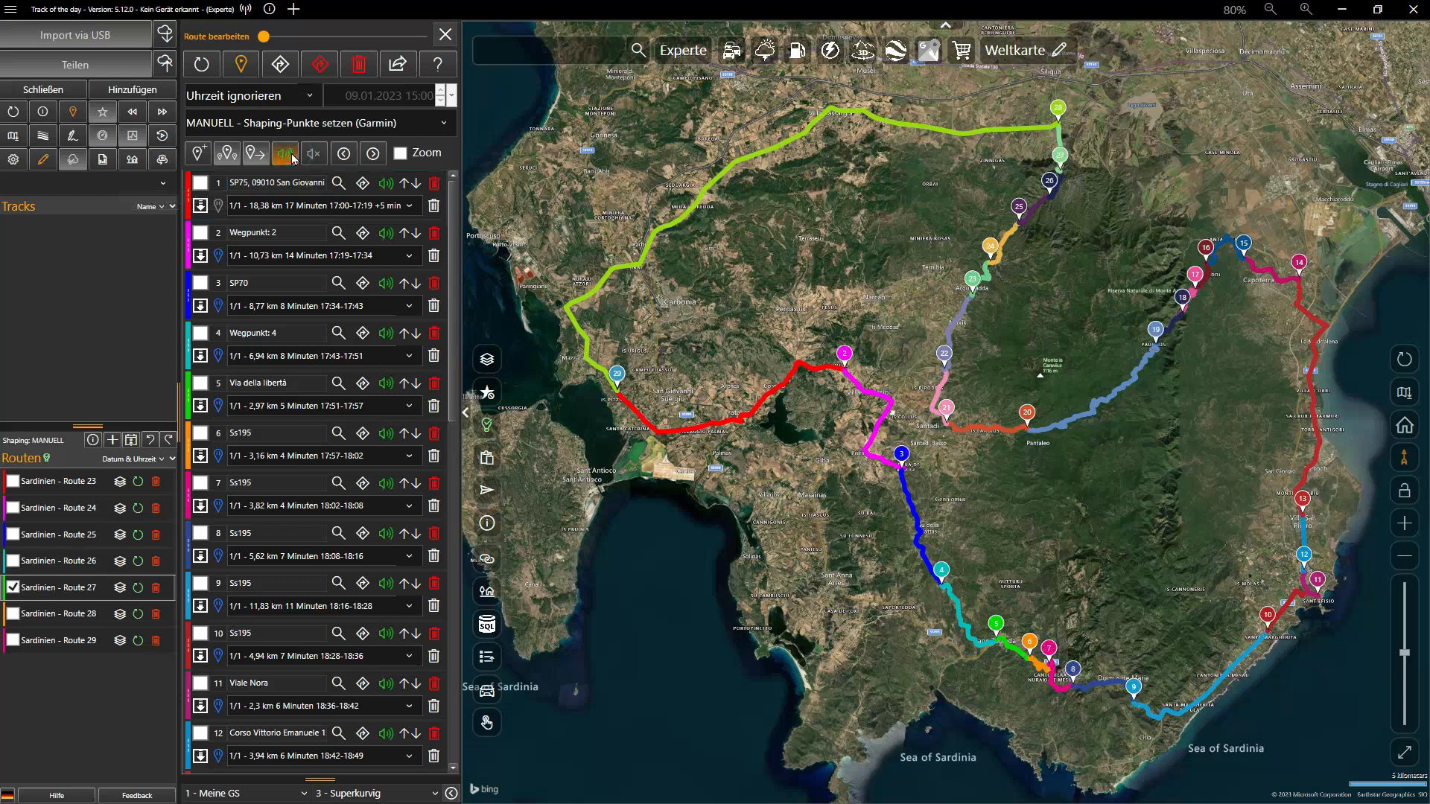
click(311, 154)
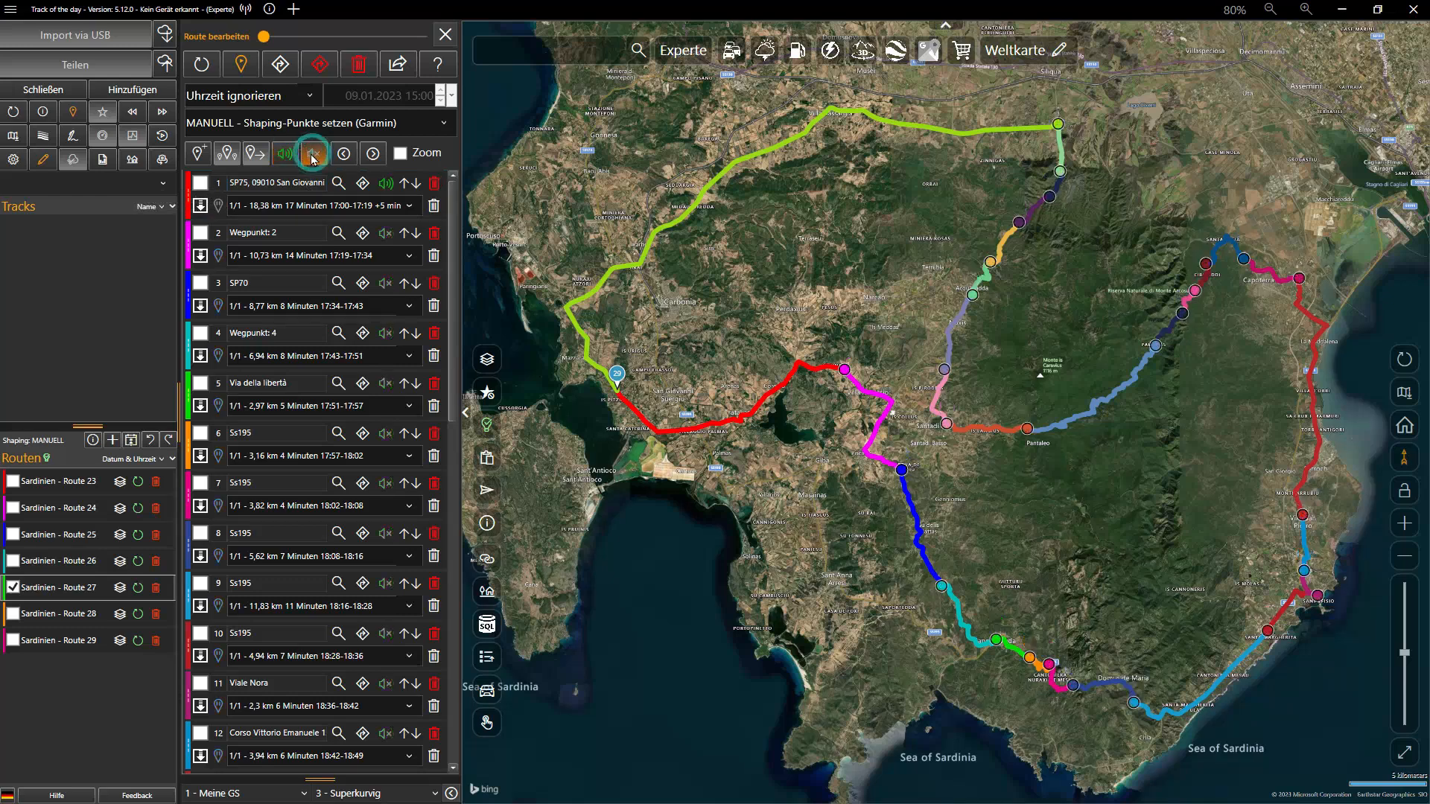
click(285, 155)
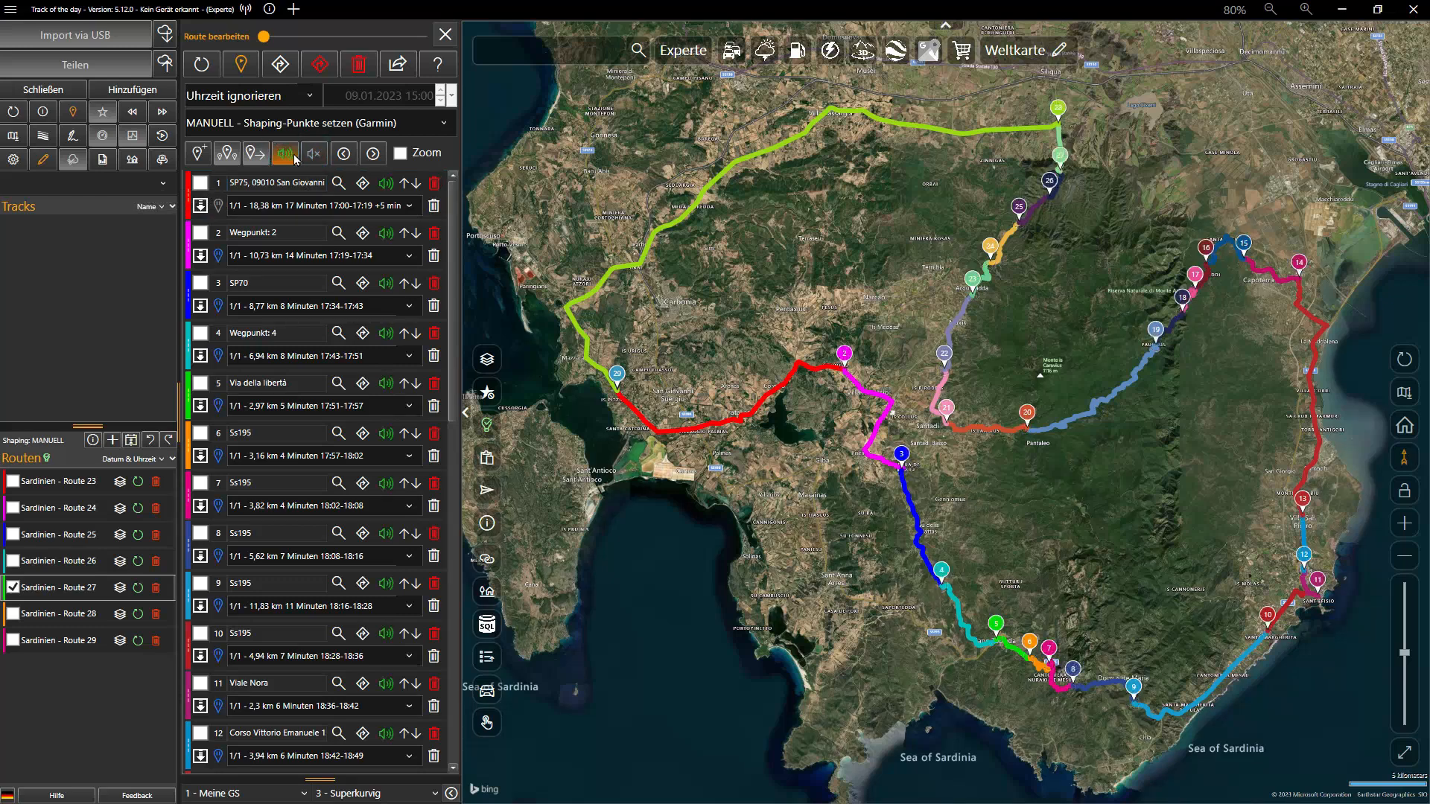
click(307, 155)
click(386, 335)
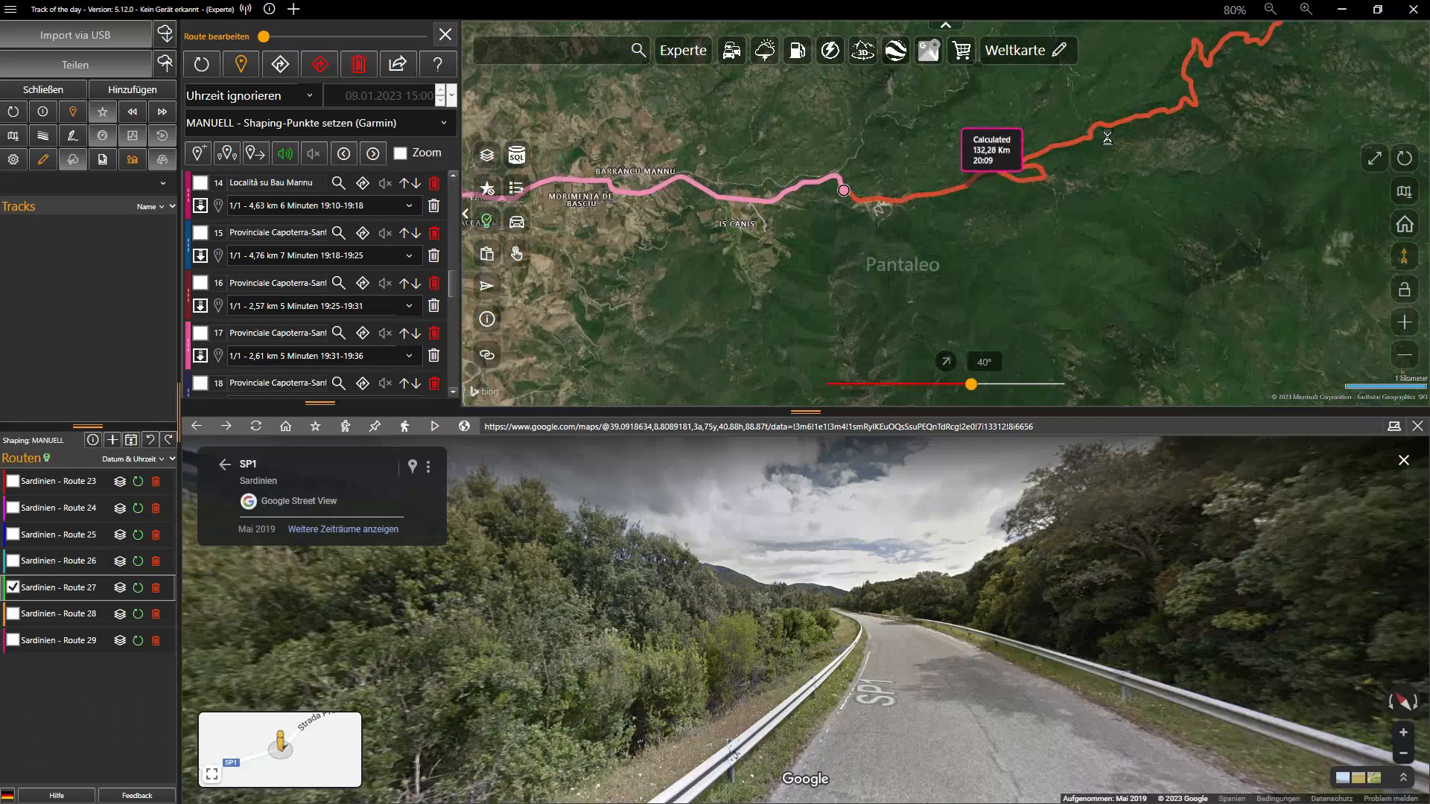
Inspect the SP1 stretch of Sardinien - Route 27 in Street View at another route point, looking in both directions along the road.
scroll(1111, 137, up, 2)
drag(1111, 137, 884, 301)
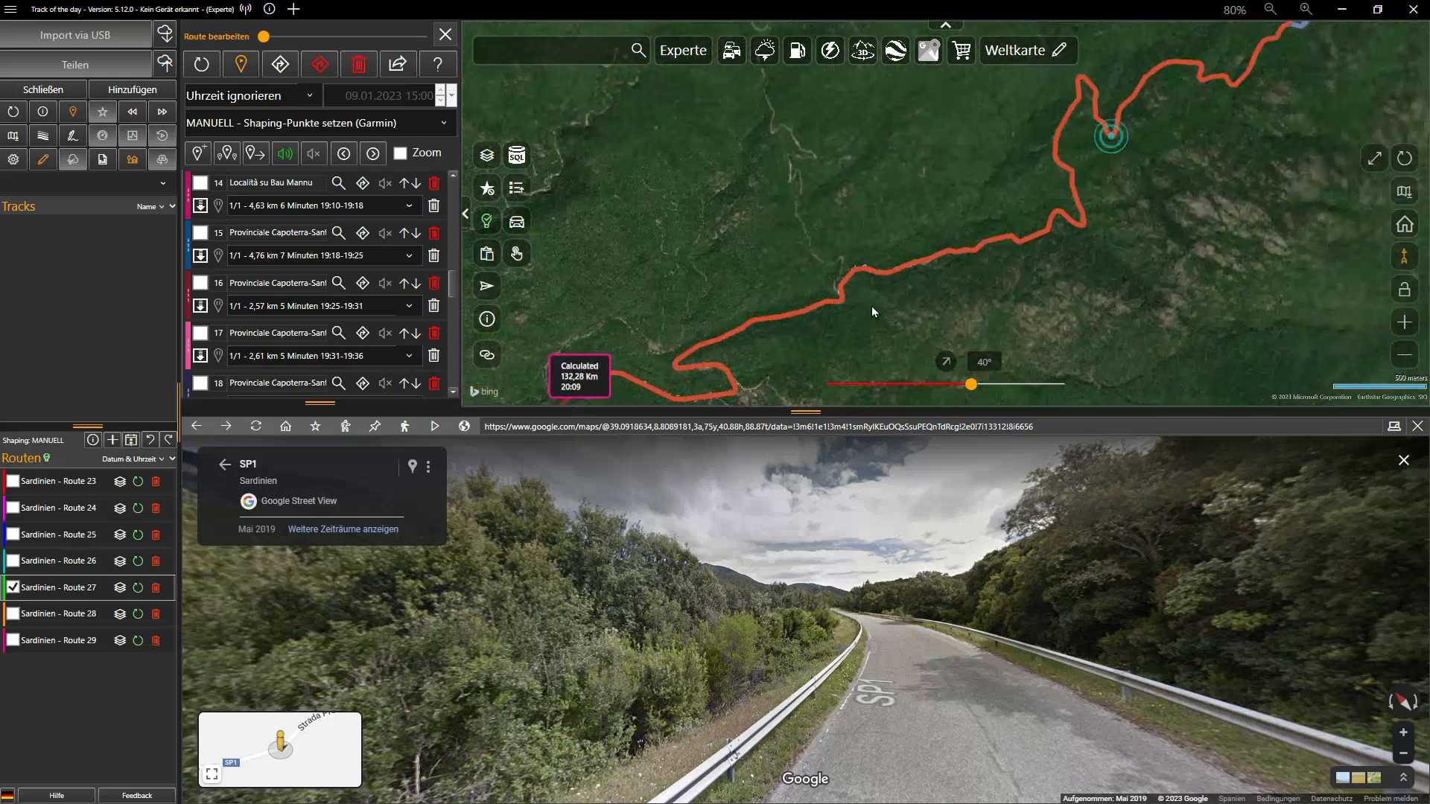
click(1055, 239)
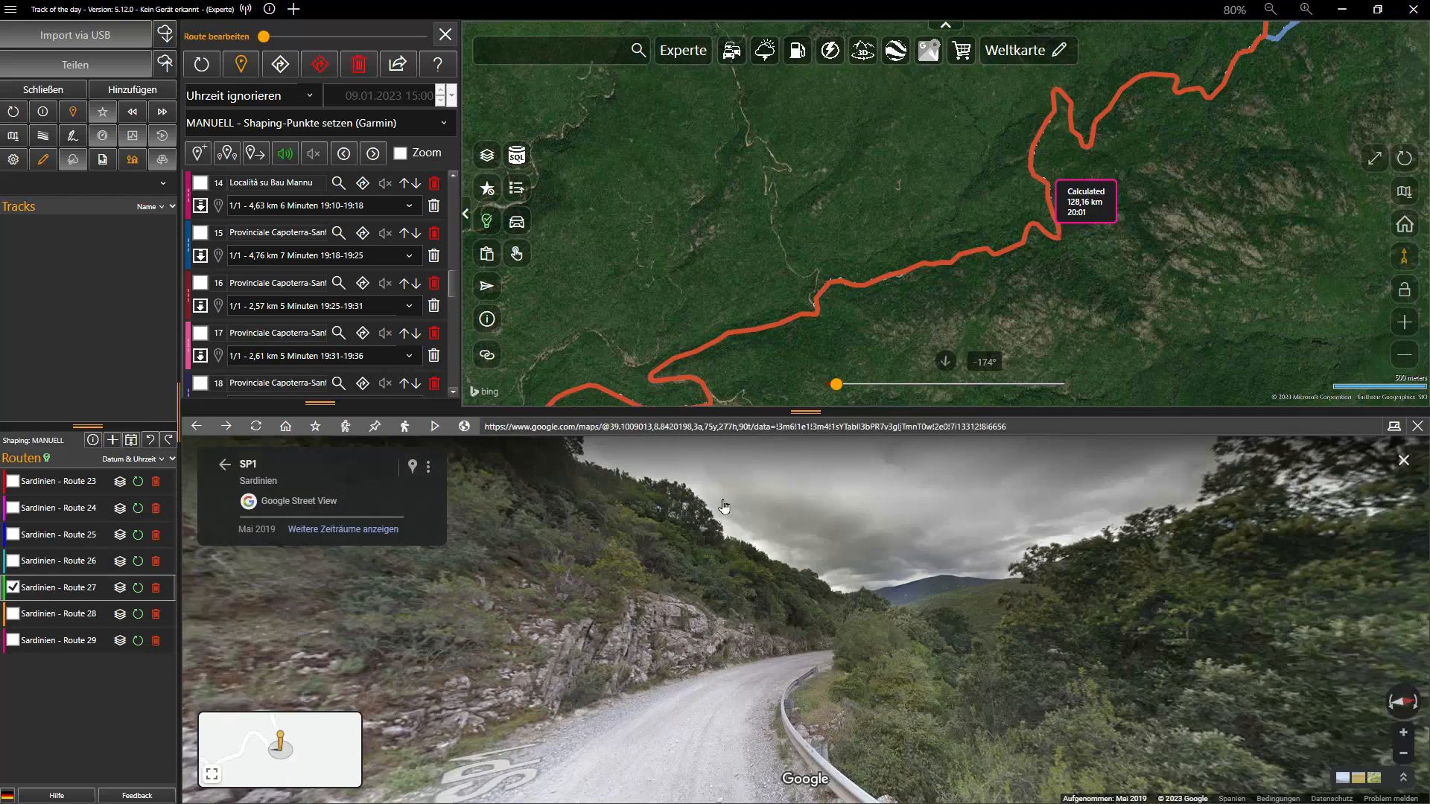
drag(447, 603, 829, 619)
click(877, 632)
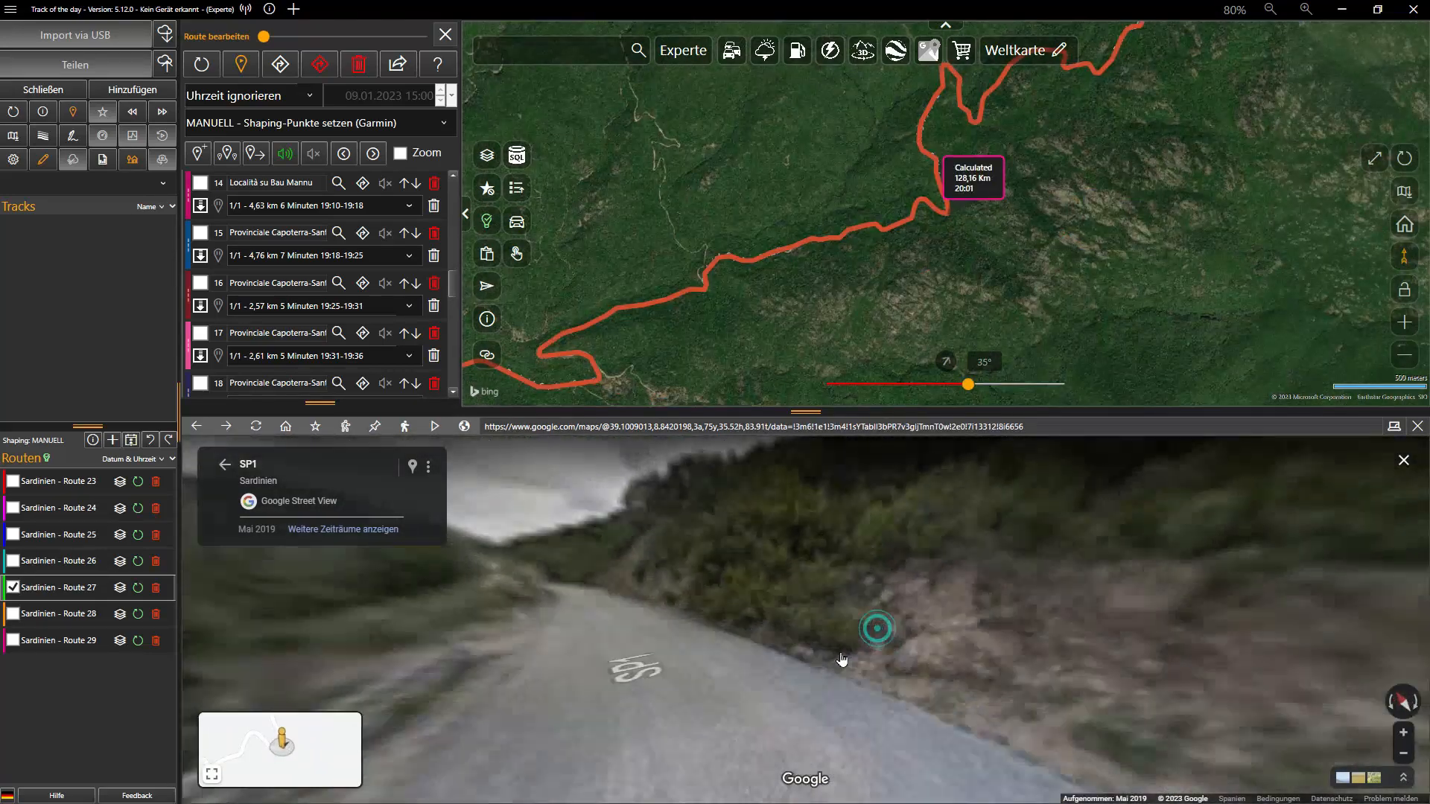
click(615, 653)
drag(575, 617, 827, 654)
click(826, 653)
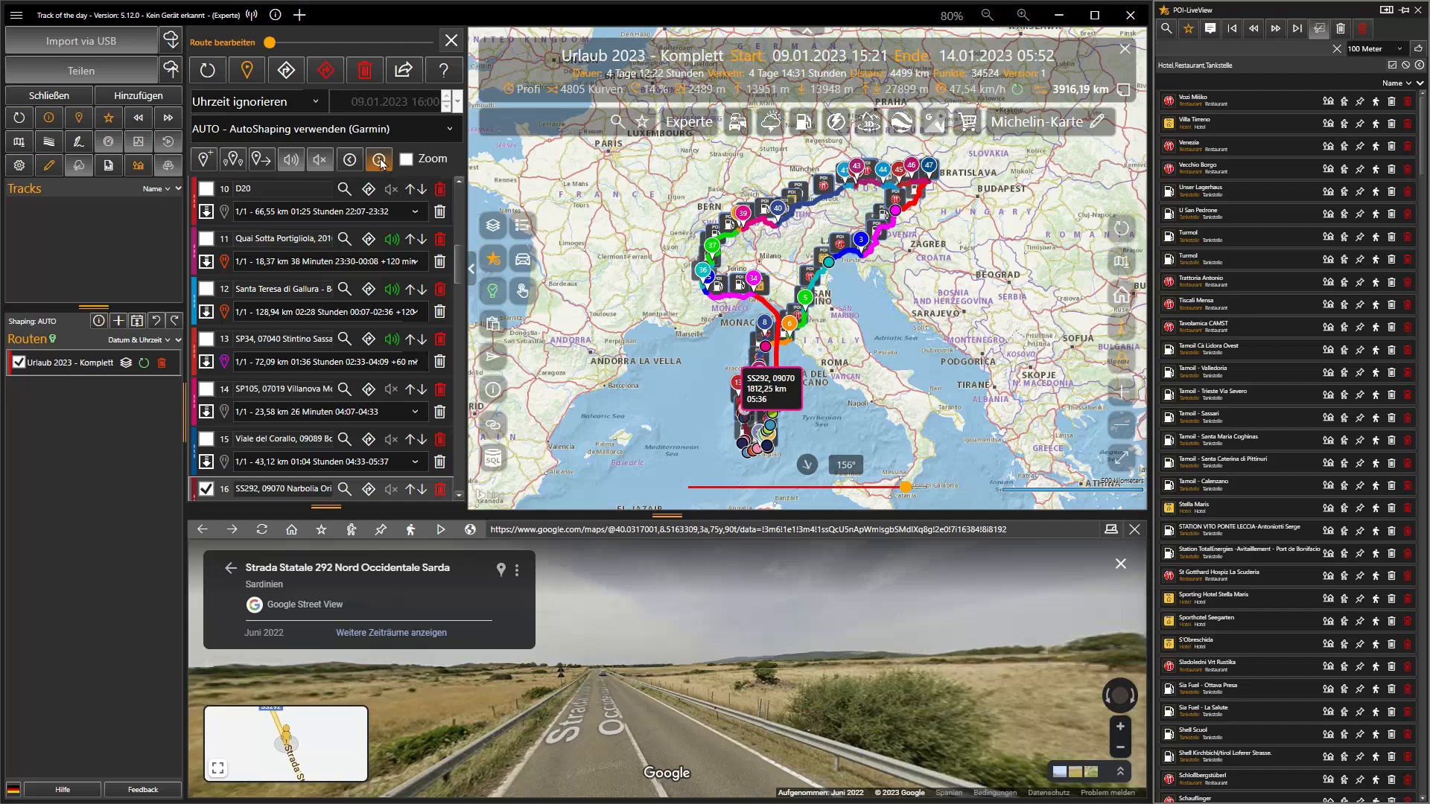
Step through the points of Urlaub 2023 - Komplett to point 18 and look along the SP83 coast road in Street View.
click(380, 160)
click(379, 160)
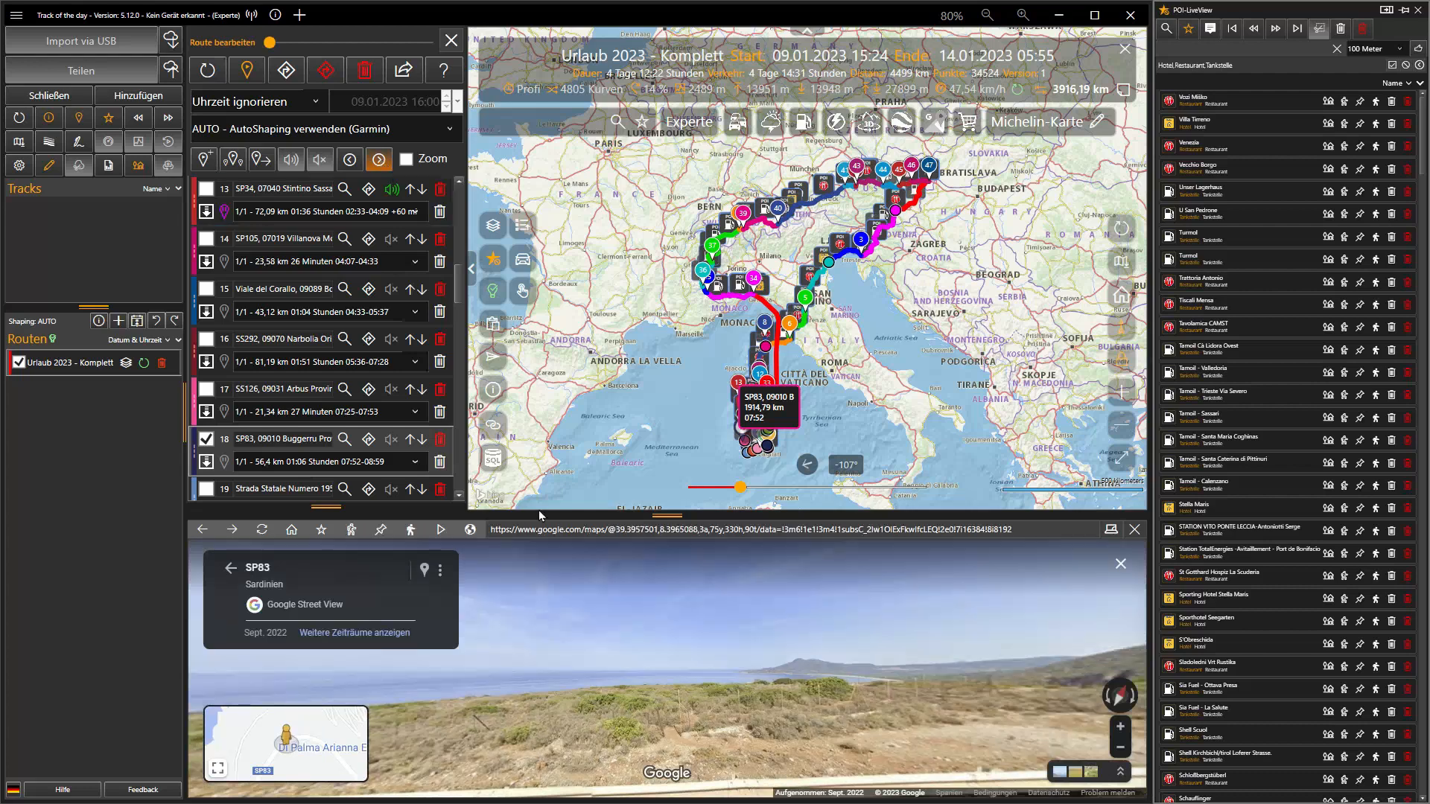
drag(854, 650, 721, 653)
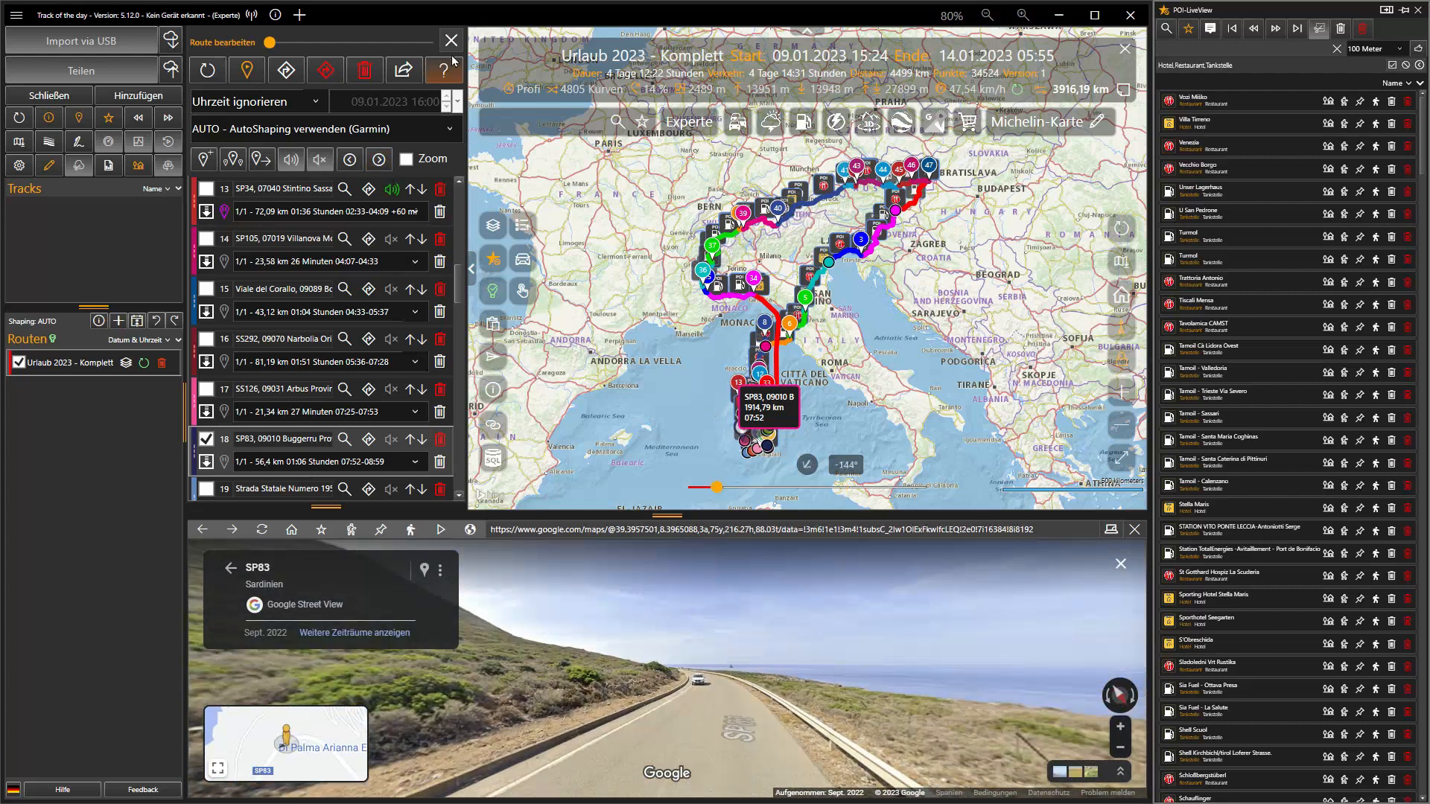
Close the route editor and Street View, and show the whole tour on the map without POIs.
click(452, 41)
click(1113, 533)
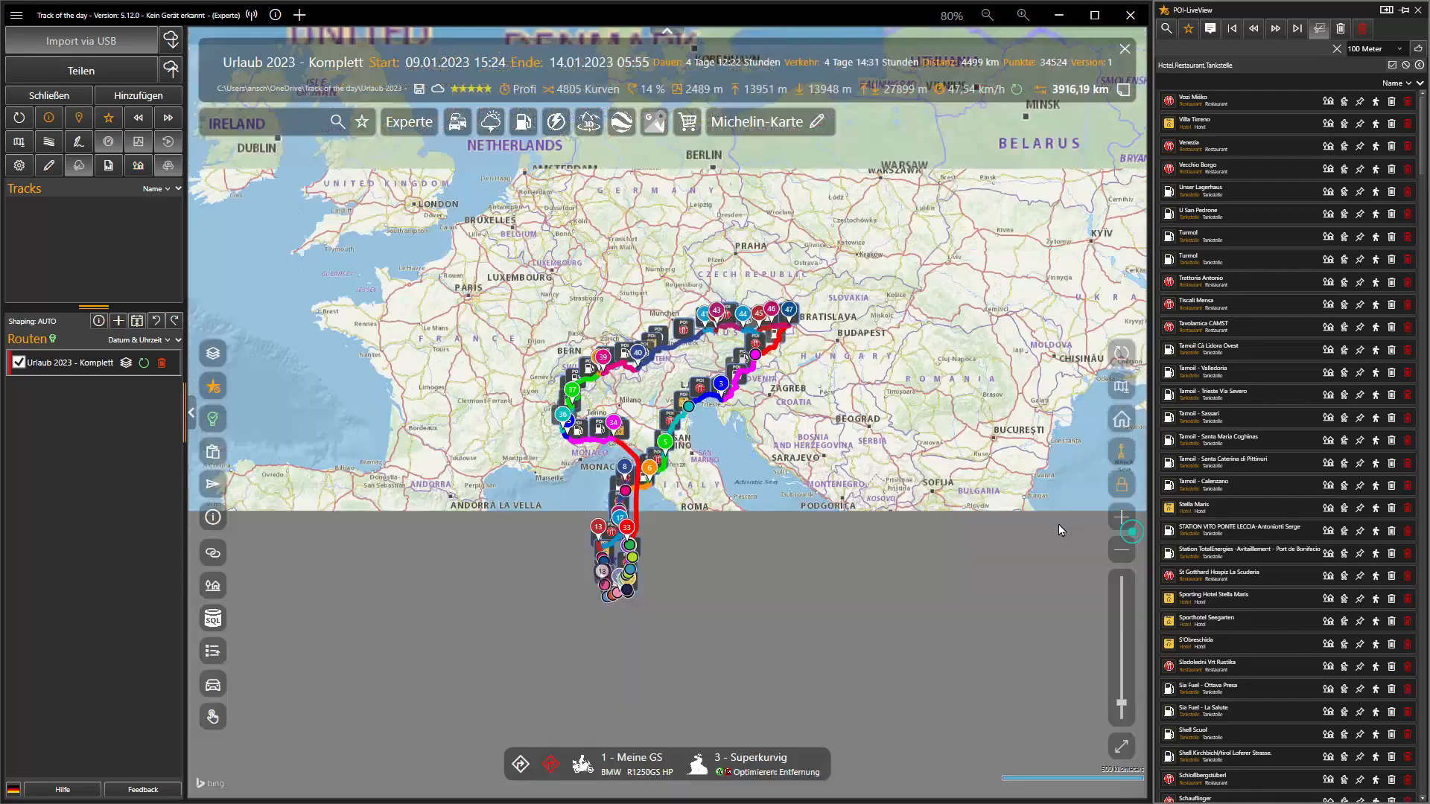
click(1119, 354)
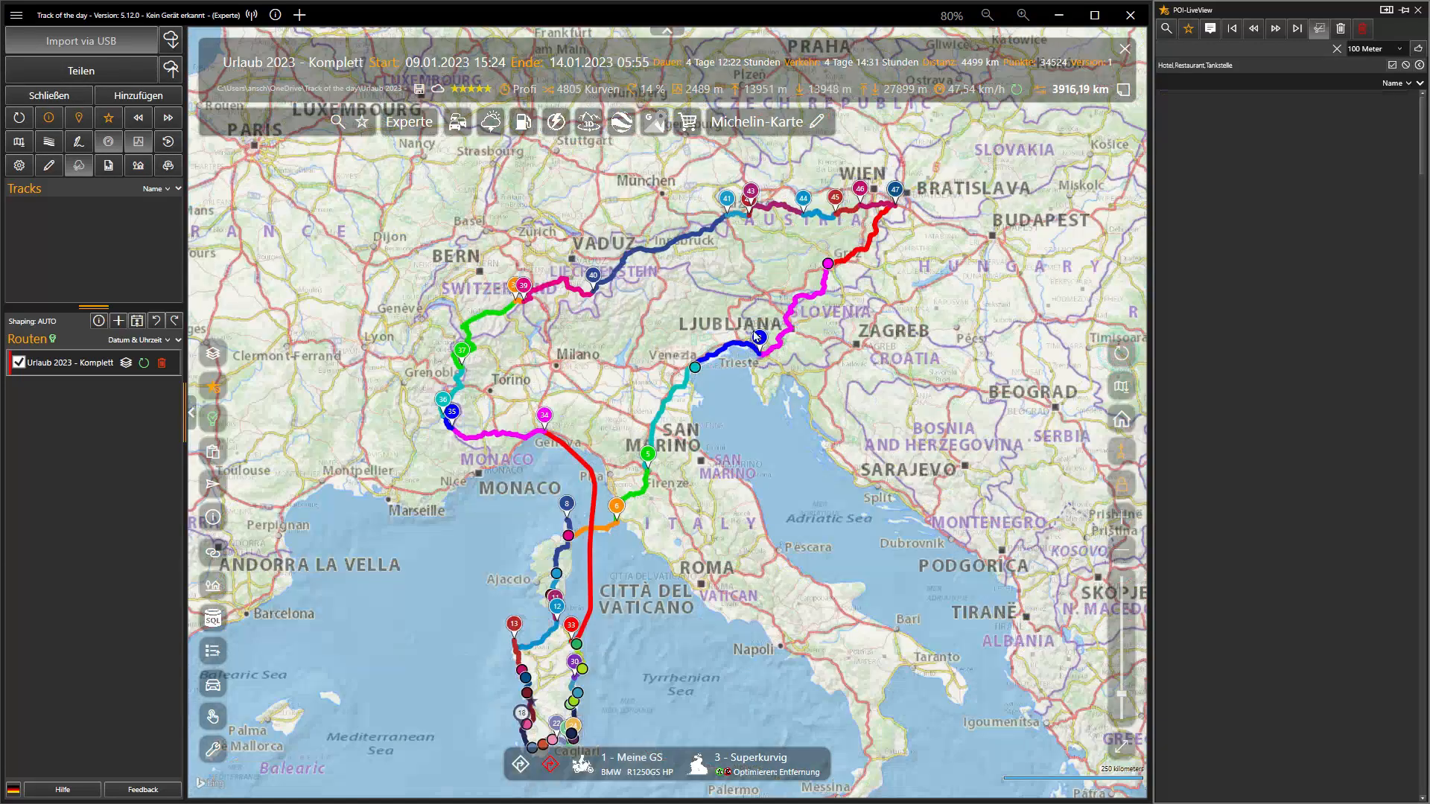
click(113, 118)
drag(379, 253, 411, 224)
Start Route in Reisetage aufteilen for Urlaub 2023 - Komplett, keeping a maximum of 8 Stunden per day and a 50 km/h travel pace.
right_click(421, 223)
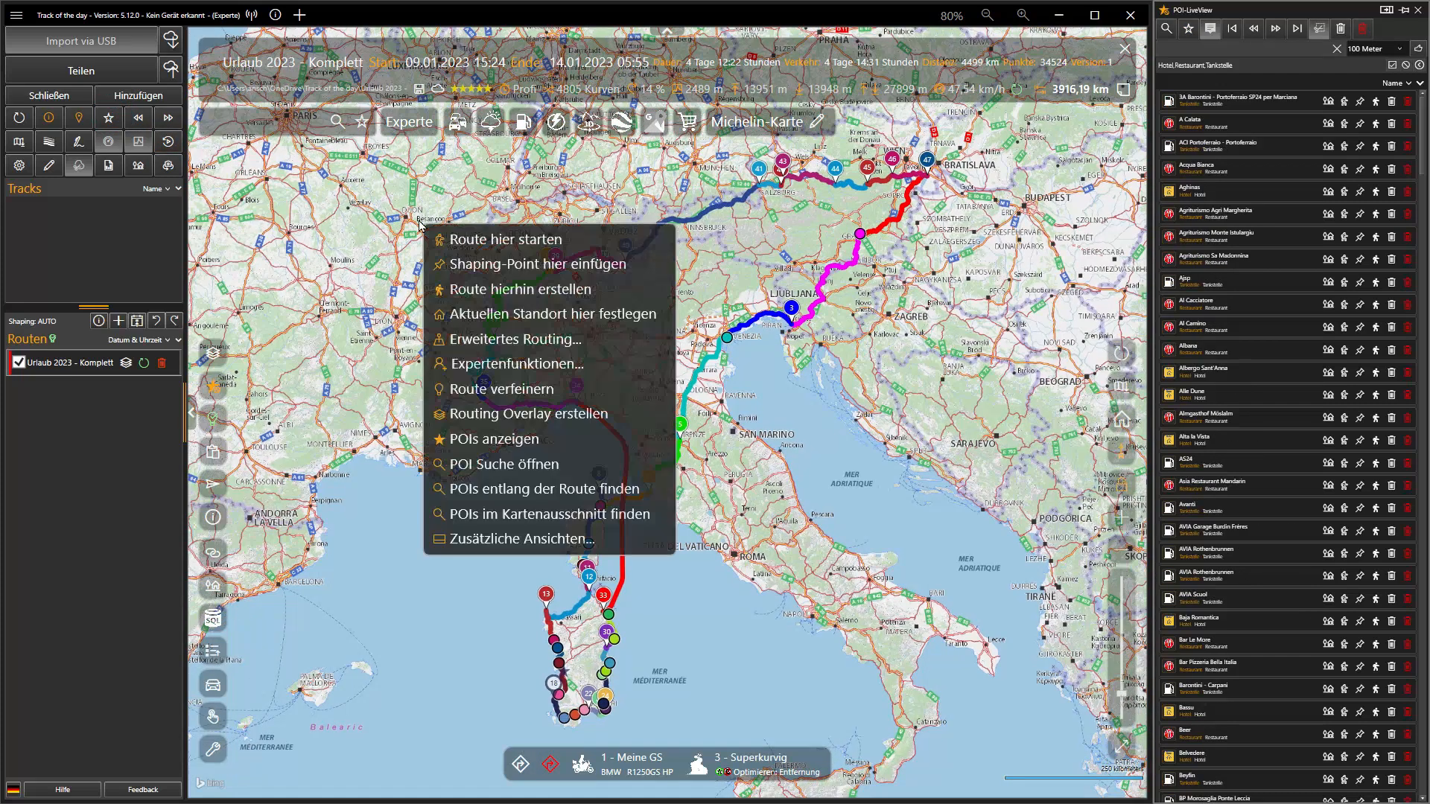
mouse_move(499, 354)
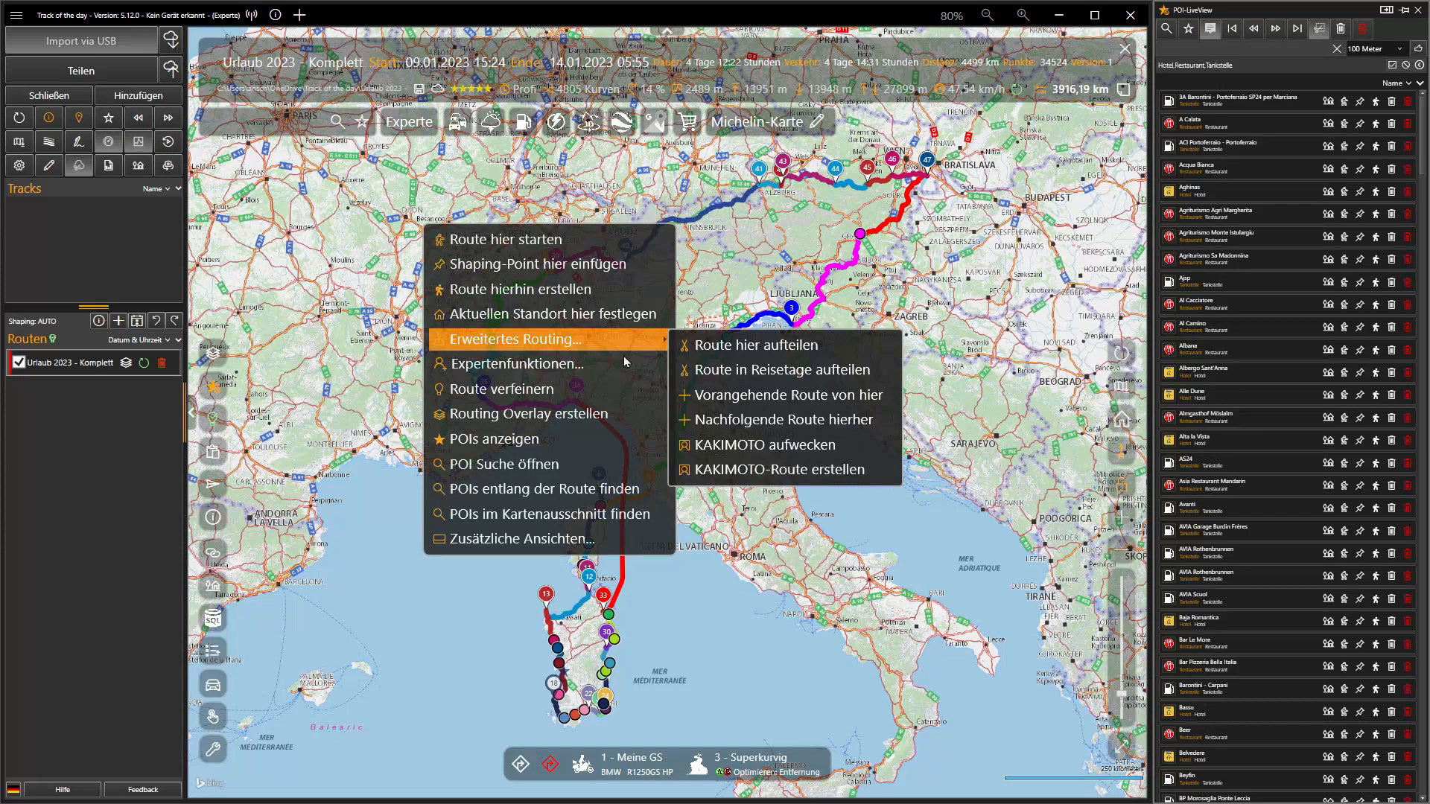
click(830, 377)
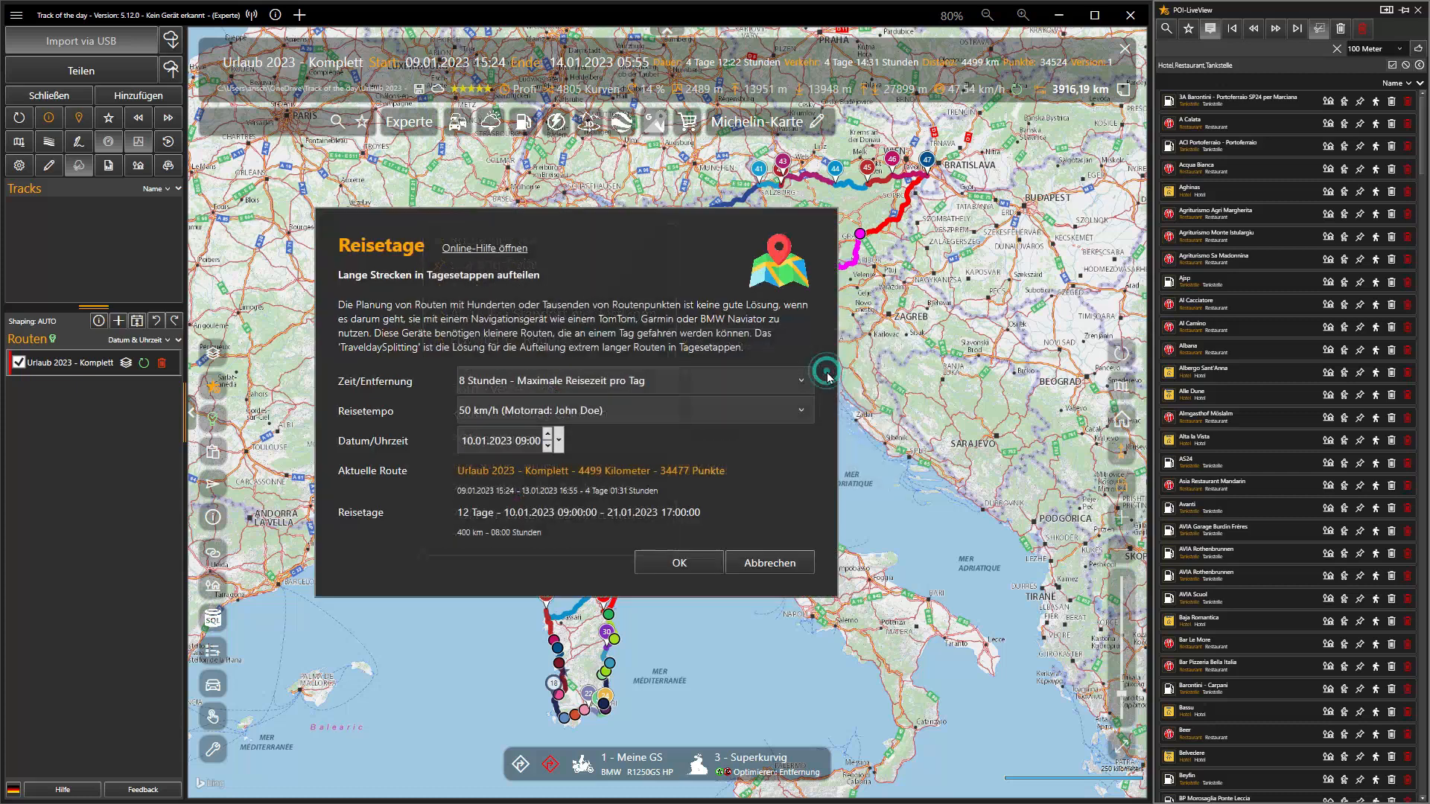
click(807, 376)
click(807, 377)
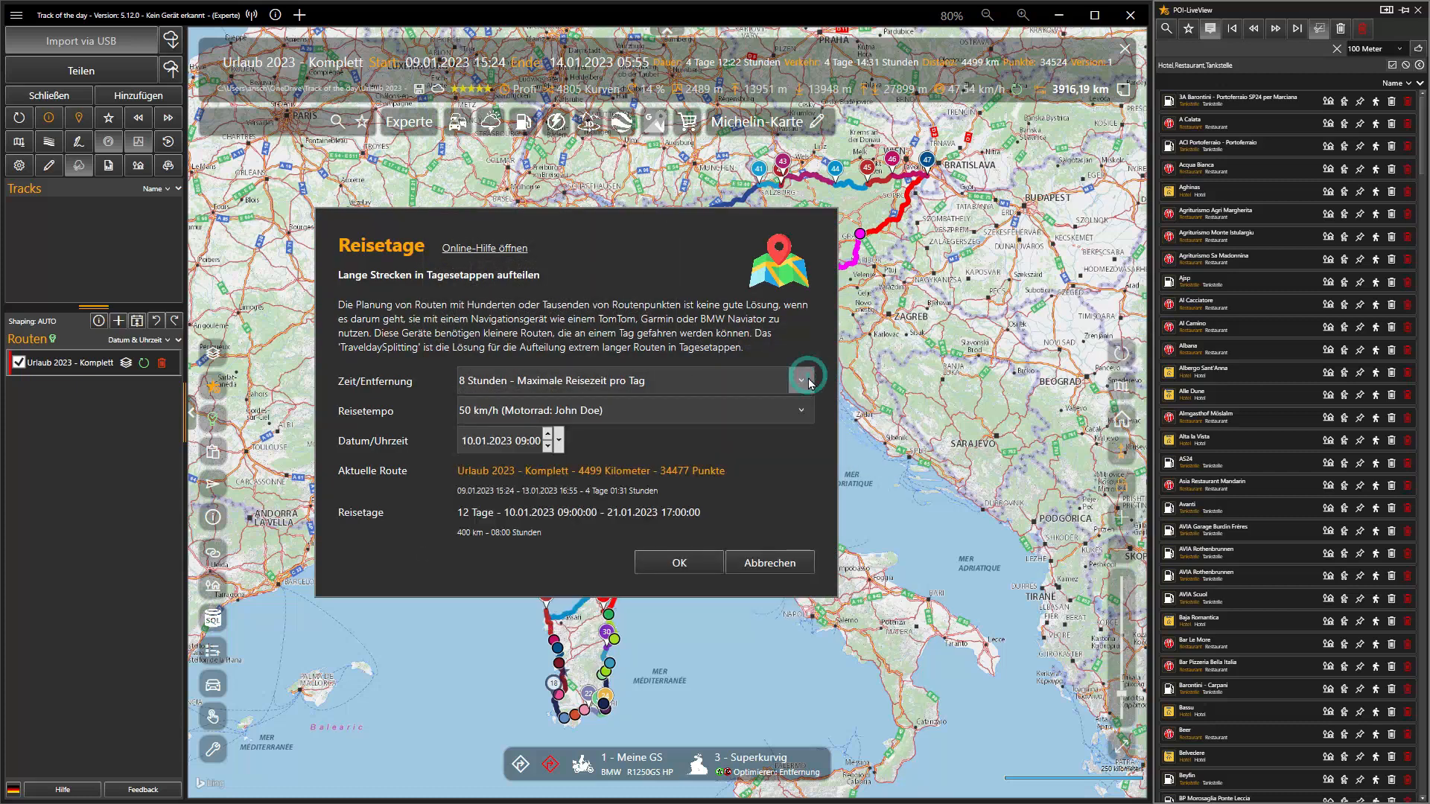
click(805, 406)
click(804, 406)
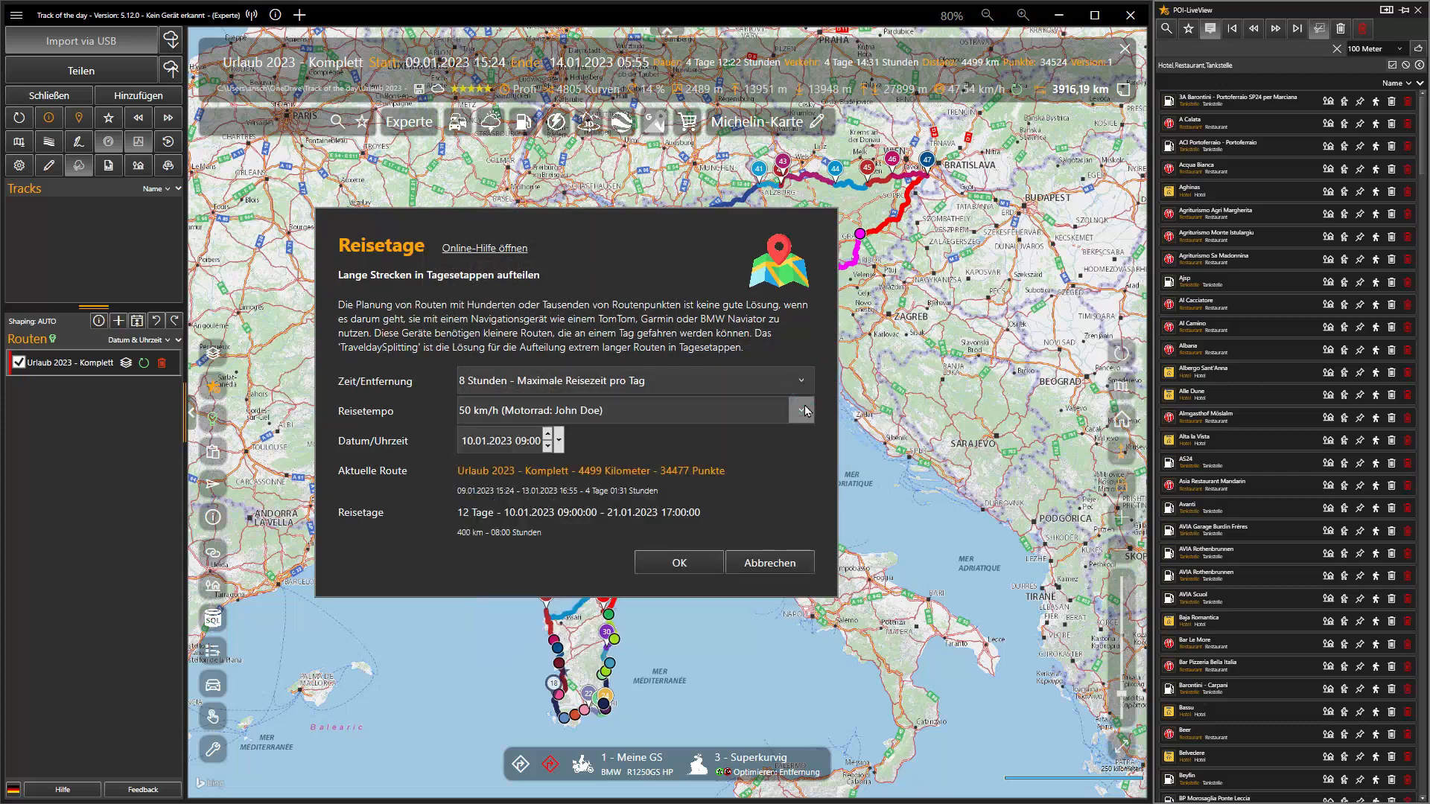
Set the travel start to 01.05.2023 09:00 and split the tour into daily stages.
click(560, 441)
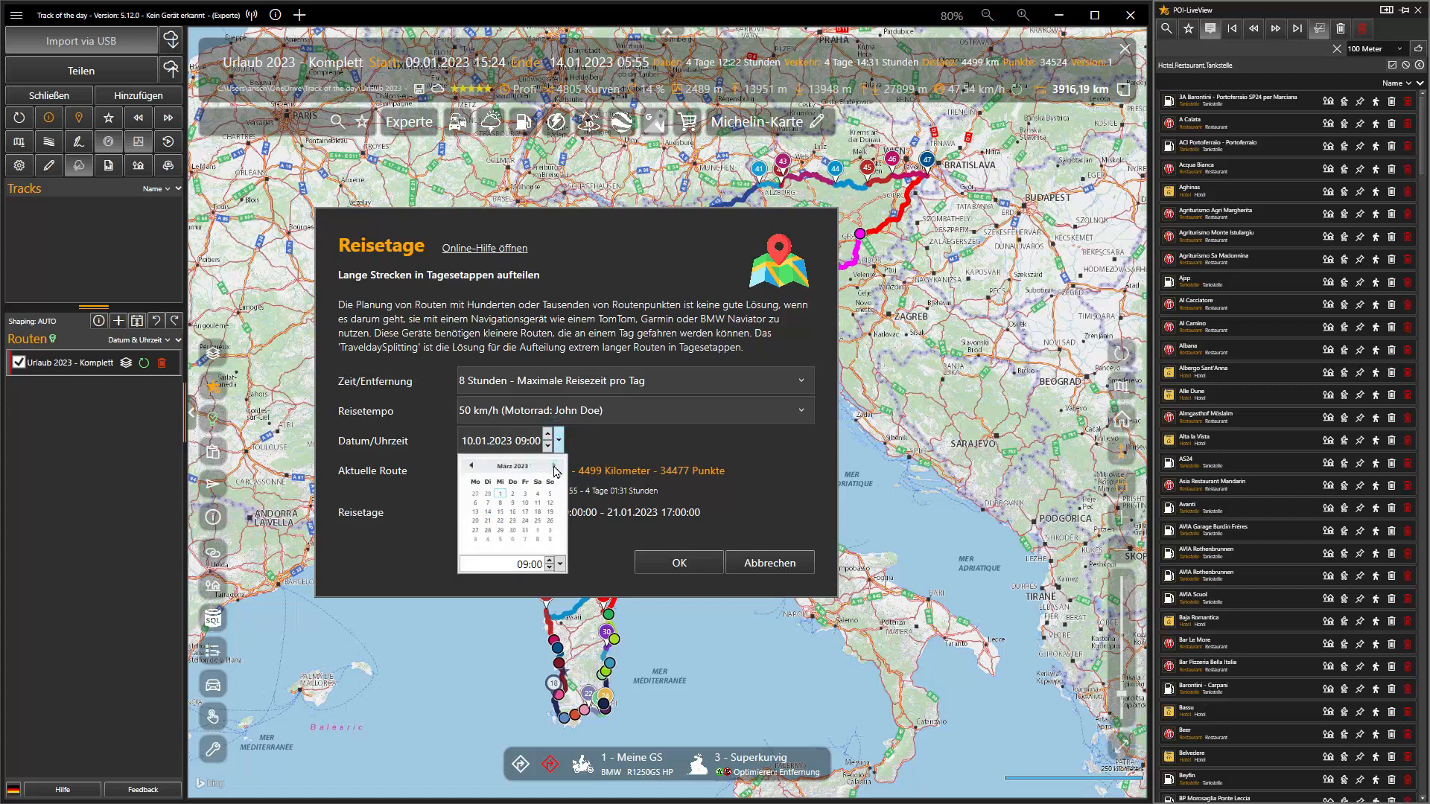
click(554, 468)
click(474, 504)
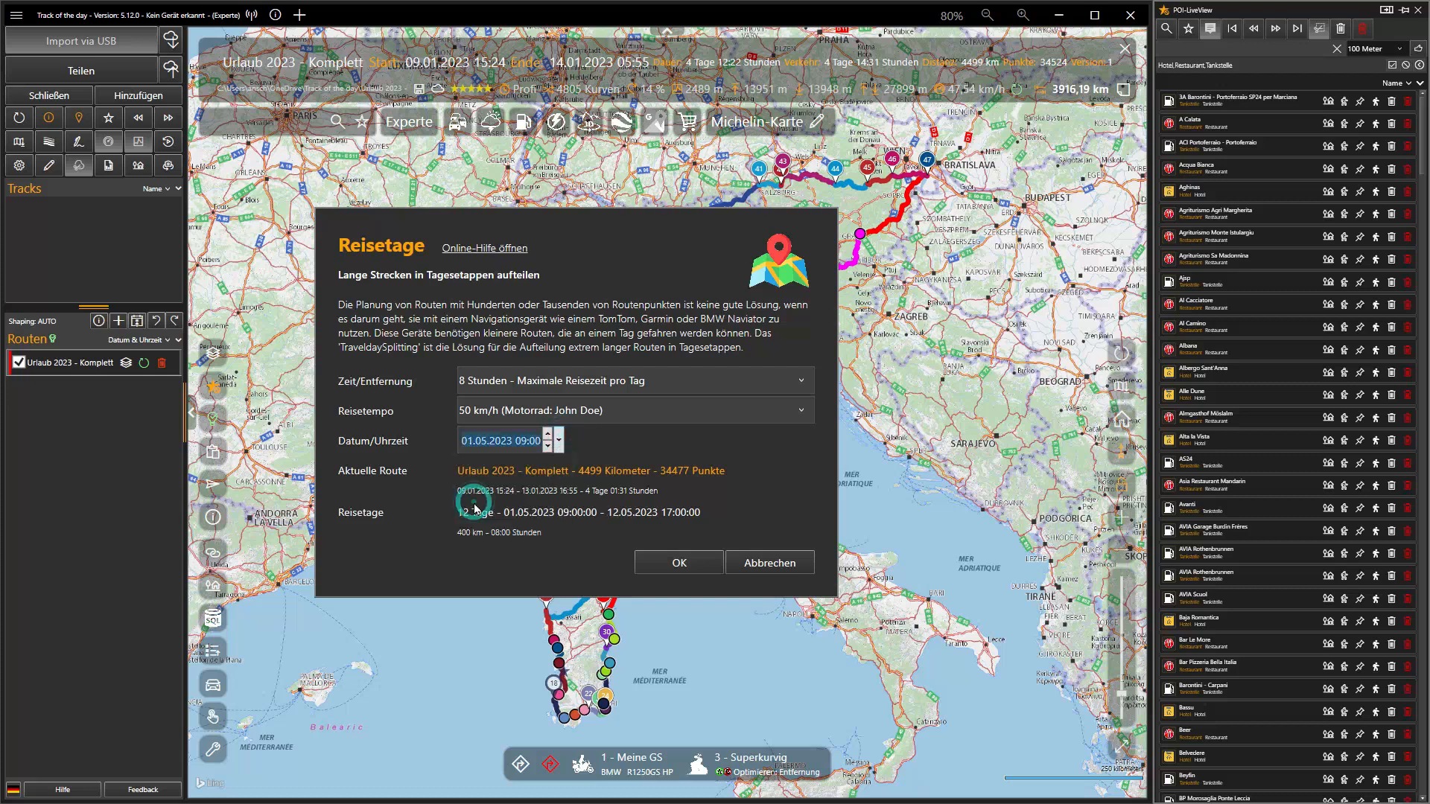
click(669, 564)
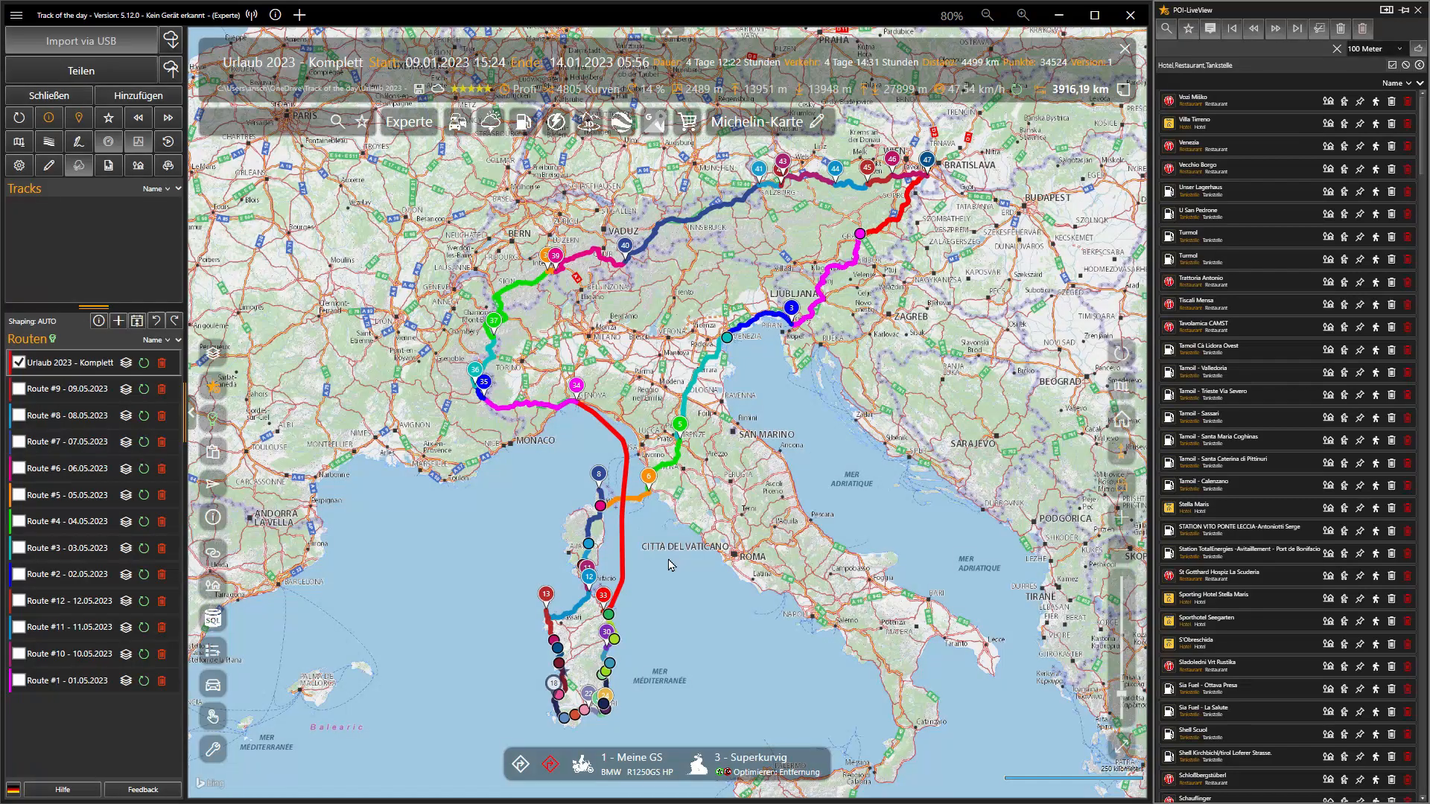
Sort the route list by Datum & Uhrzeit in ascending order and hide Urlaub 2023 - Komplett.
click(178, 341)
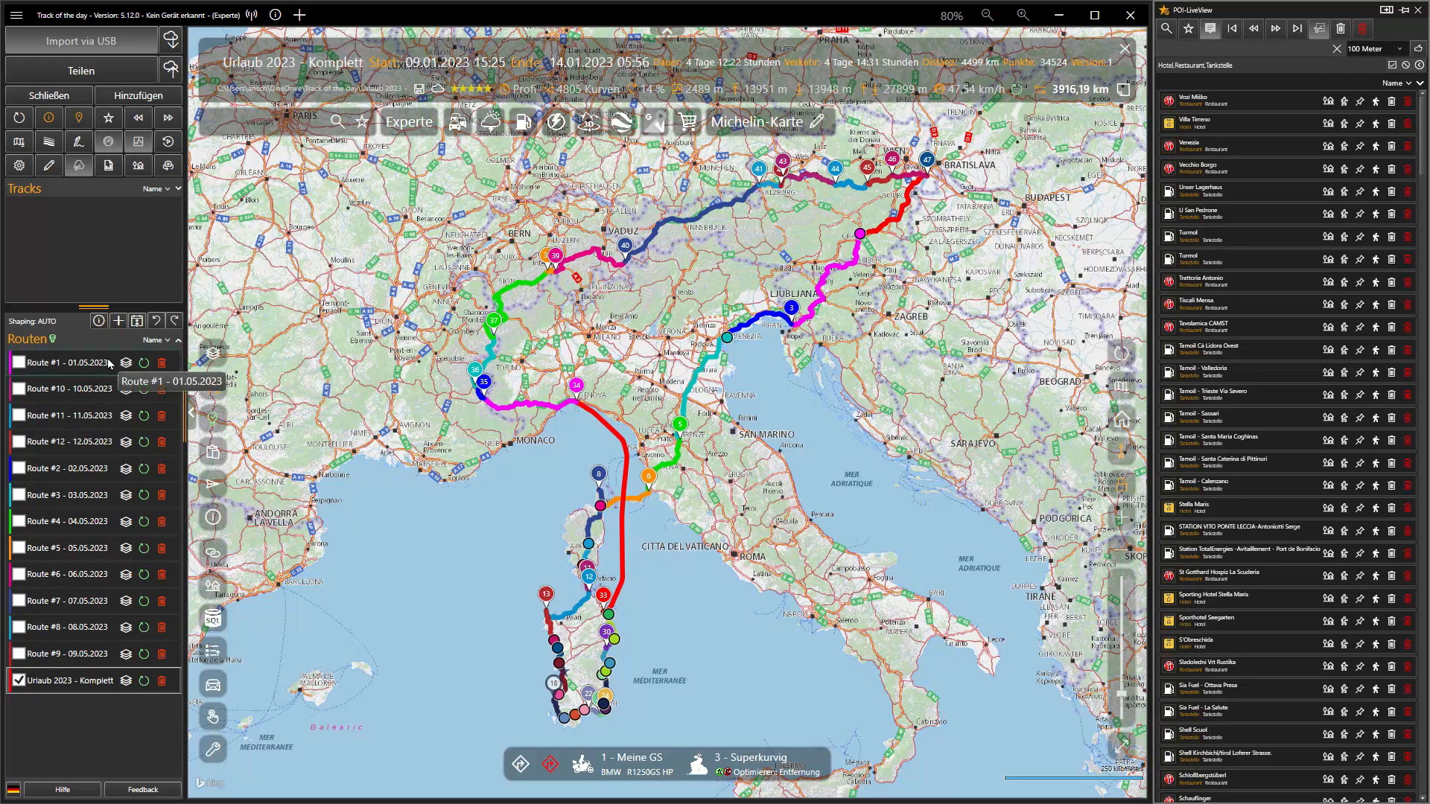
click(145, 366)
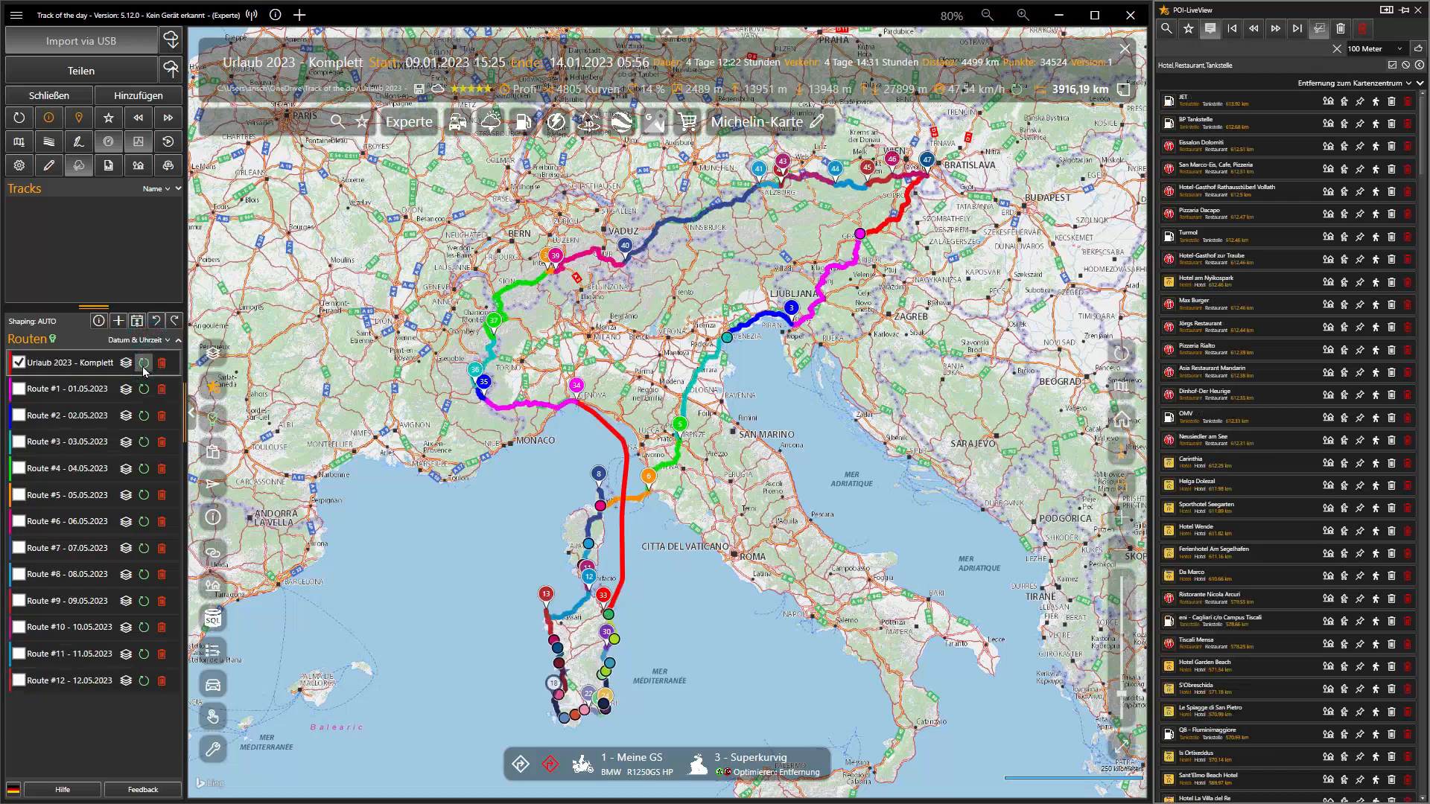
click(19, 363)
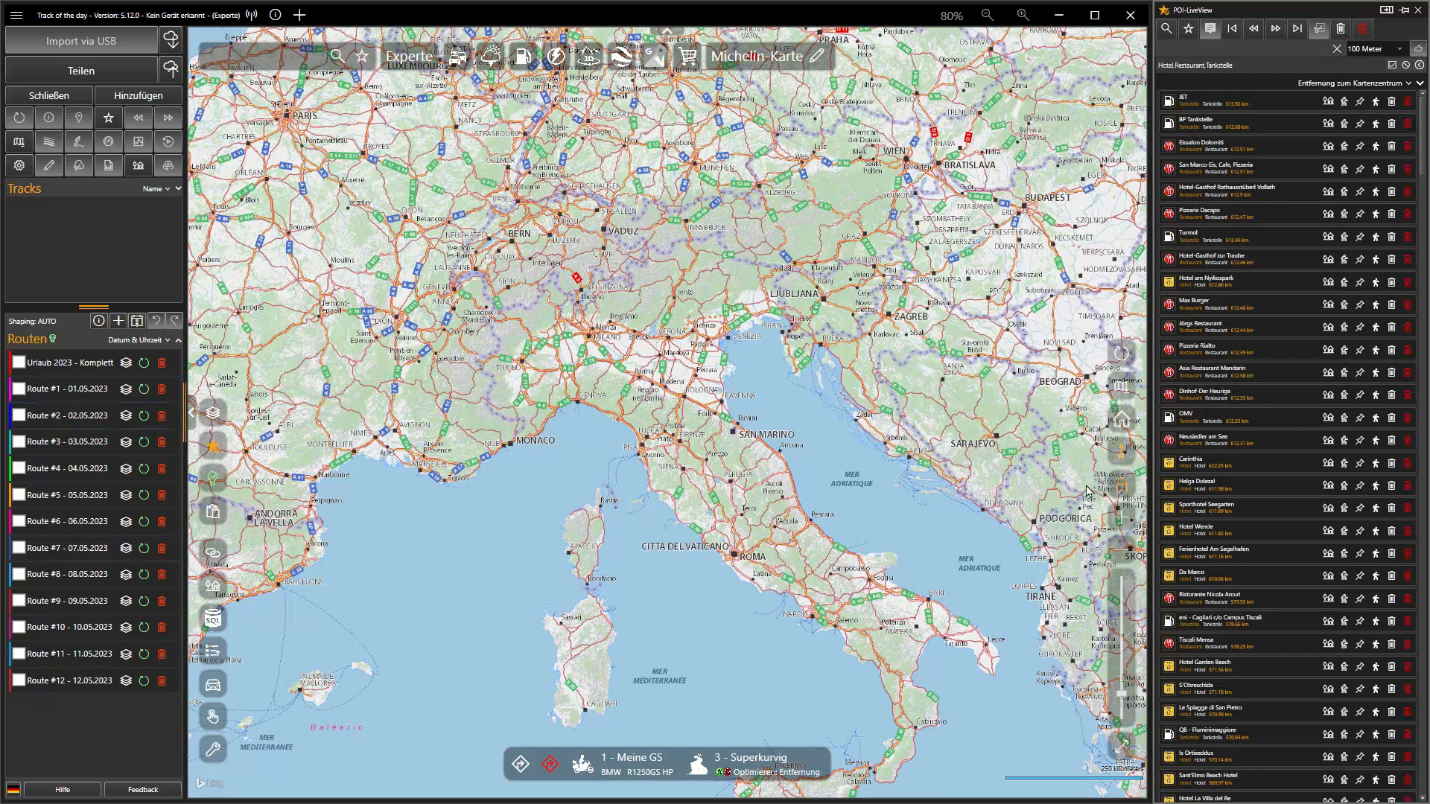
View the daily stages one after another on the map, from Route #1 - 01.05.2023 to Route #12 - 12.05.2023.
click(94, 391)
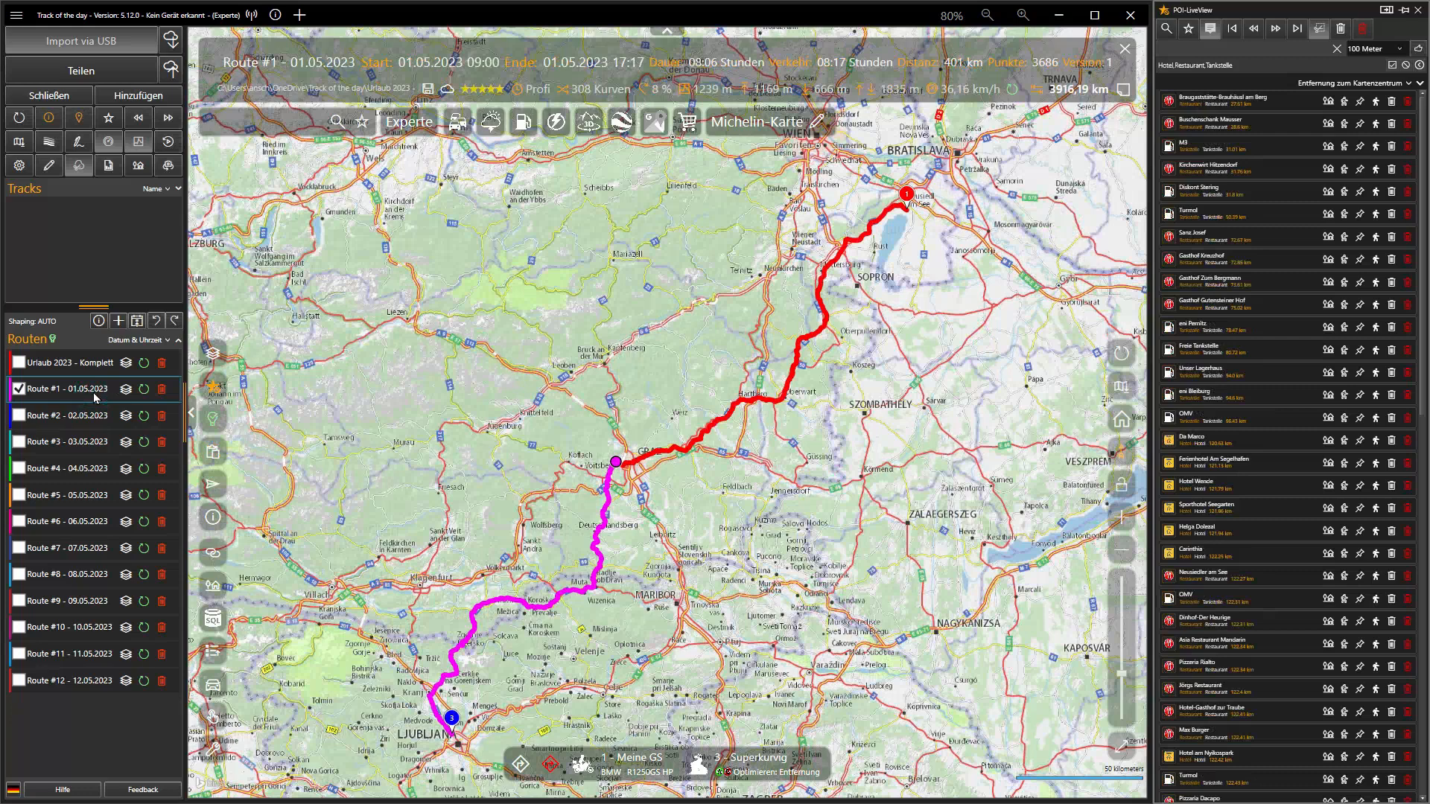
click(88, 415)
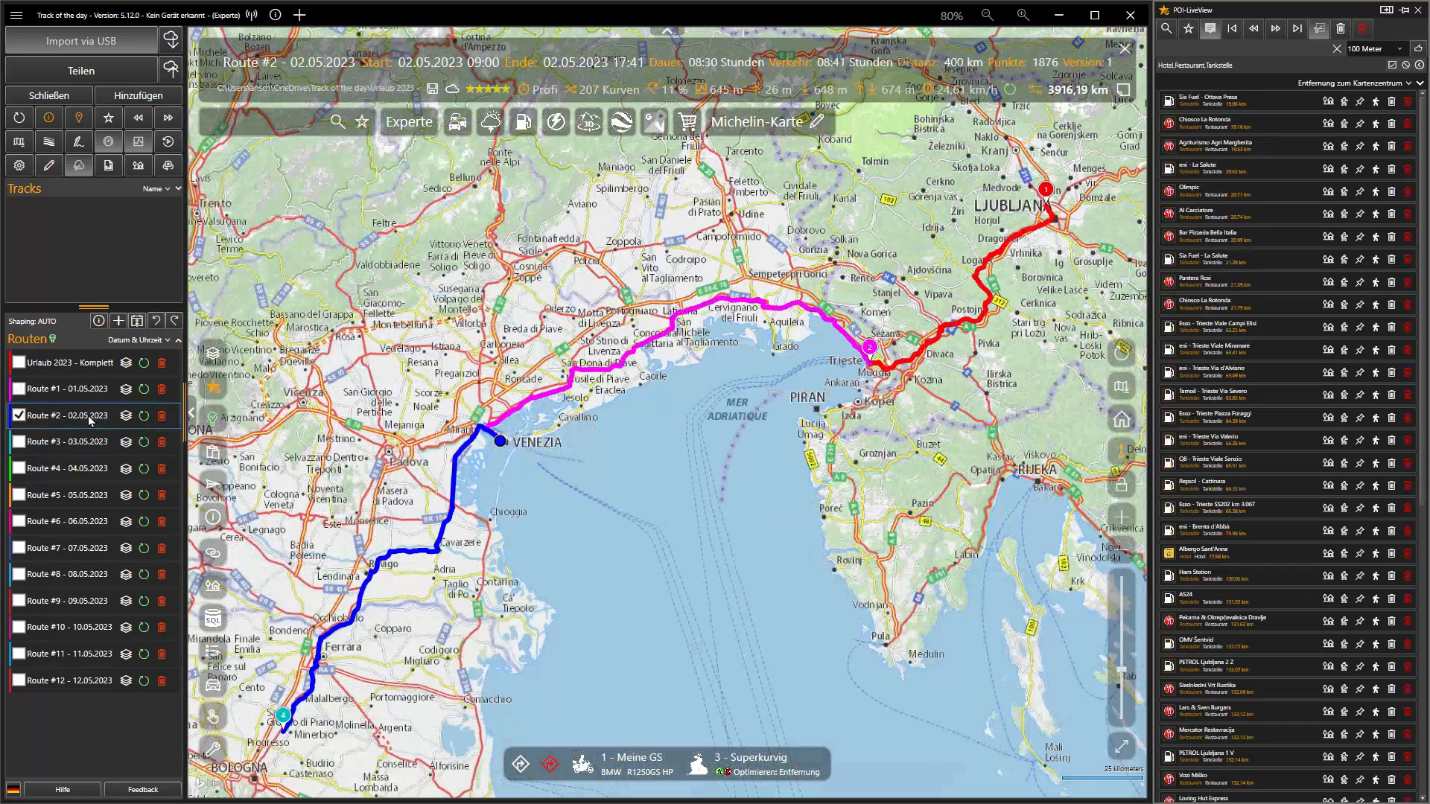
click(84, 441)
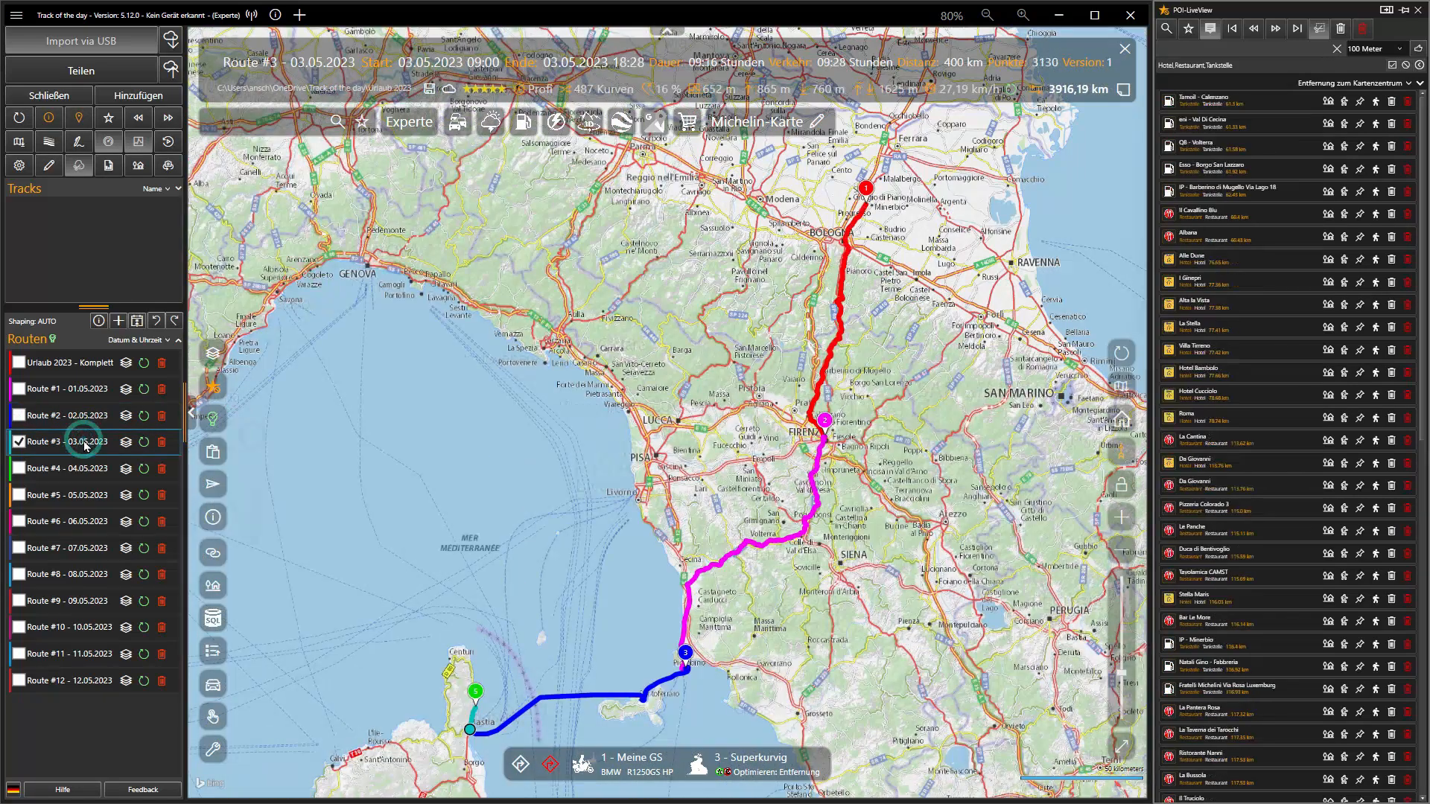
click(78, 472)
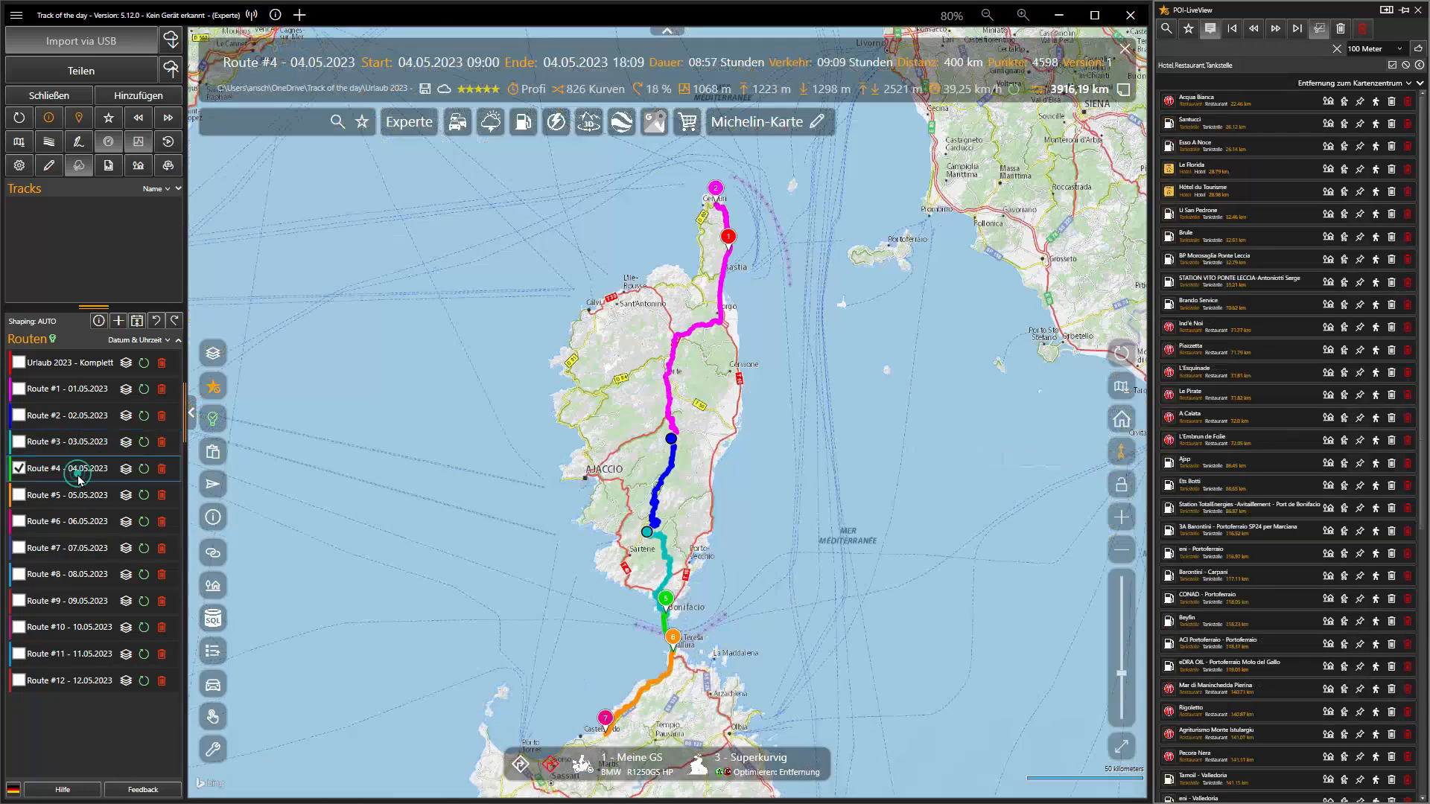
click(74, 496)
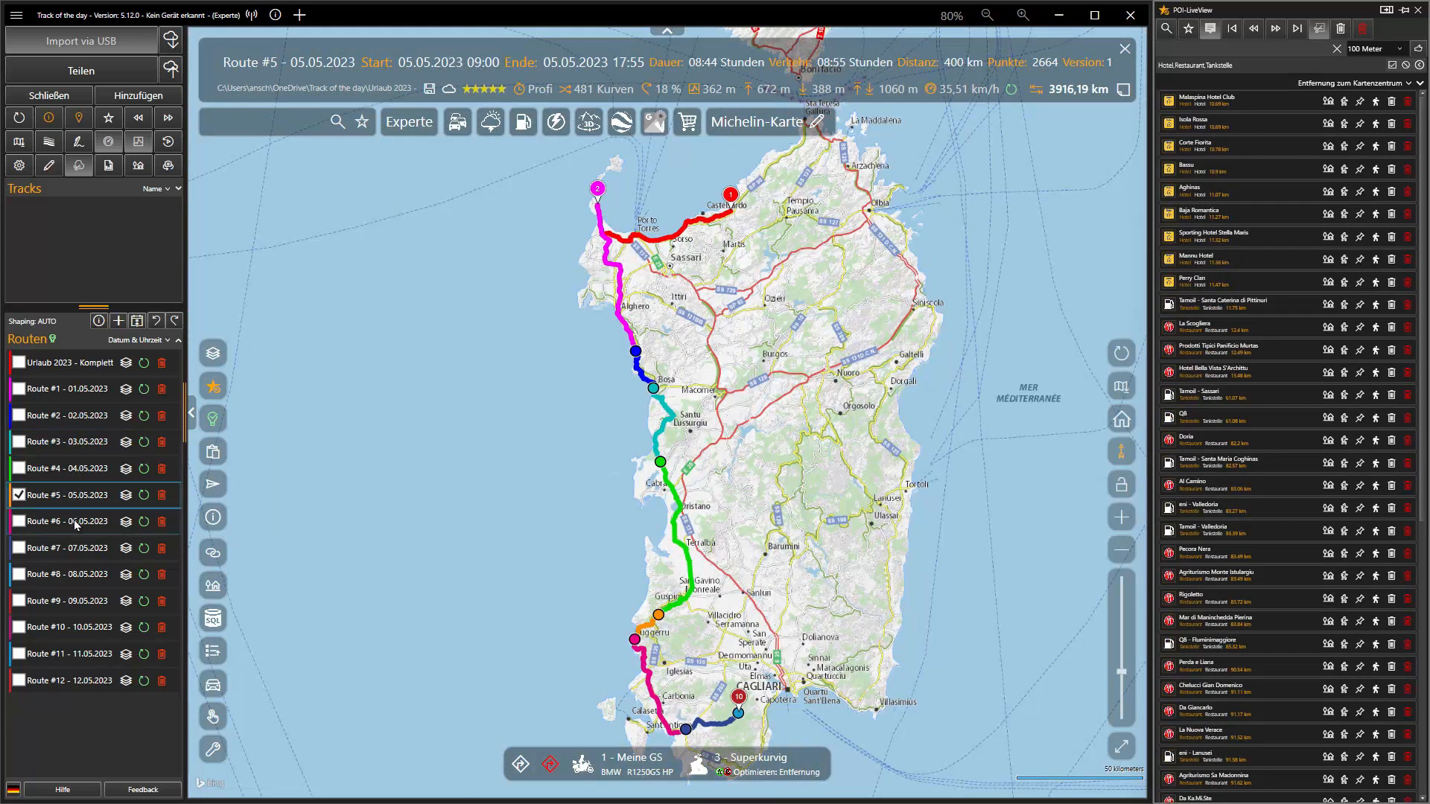
click(75, 523)
click(74, 551)
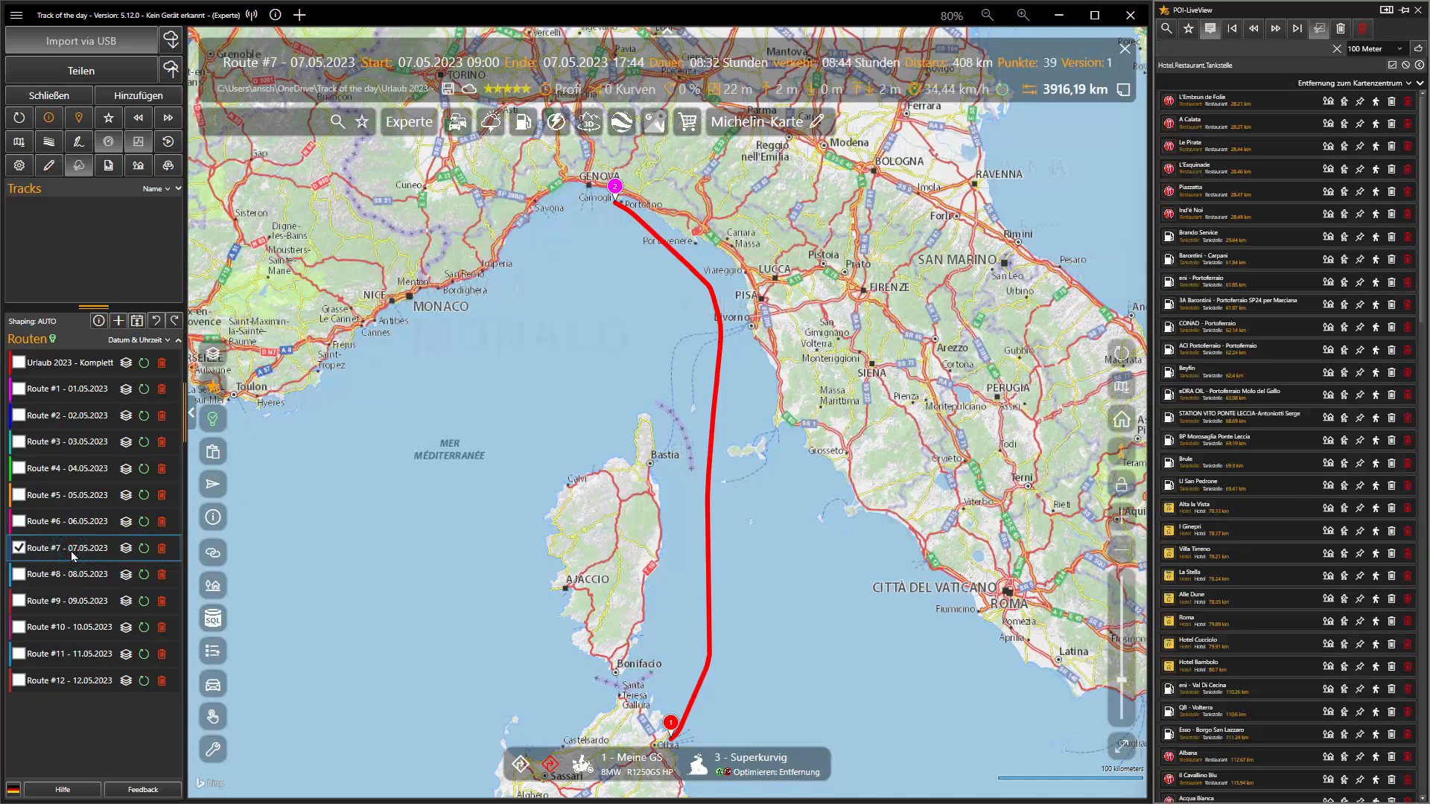
click(71, 575)
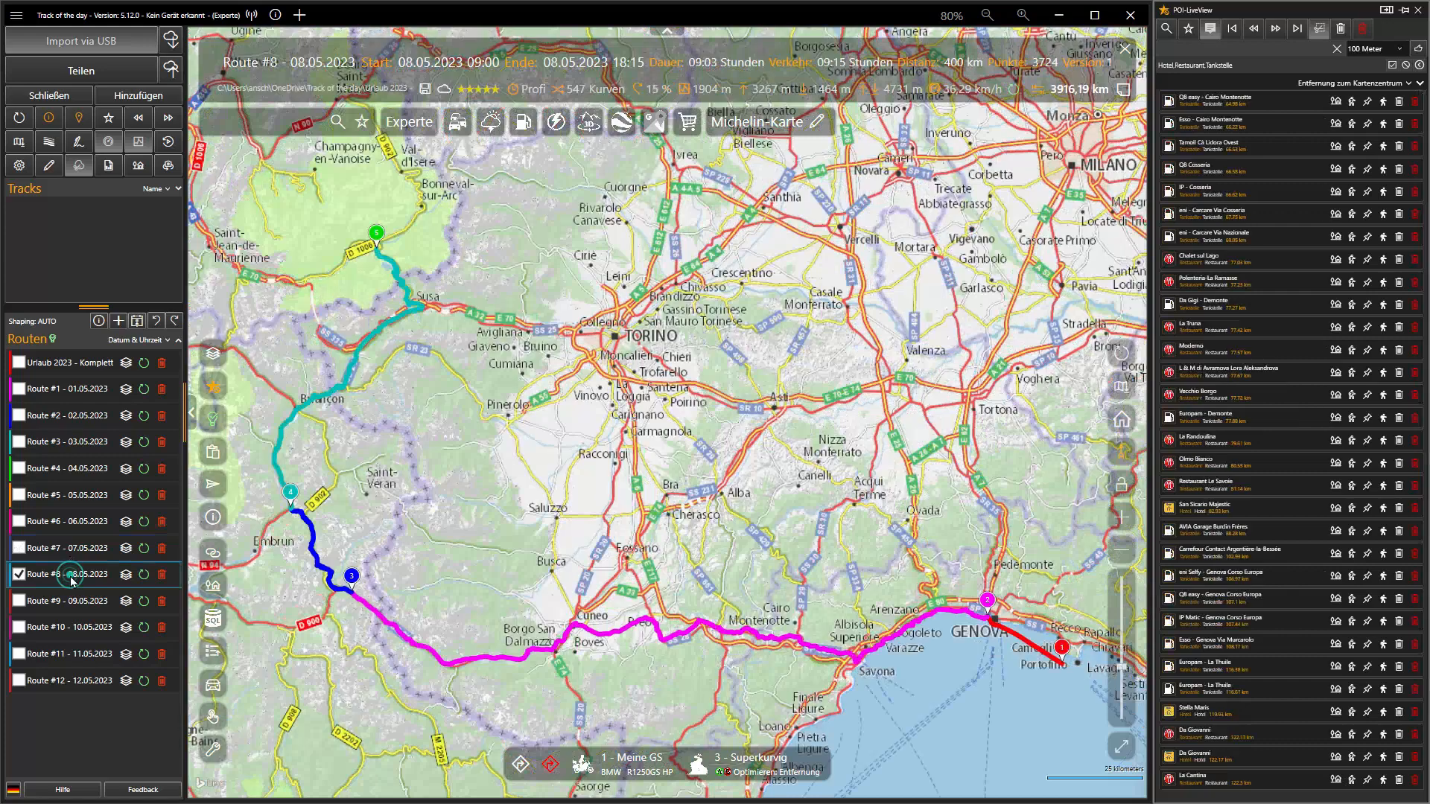
click(74, 603)
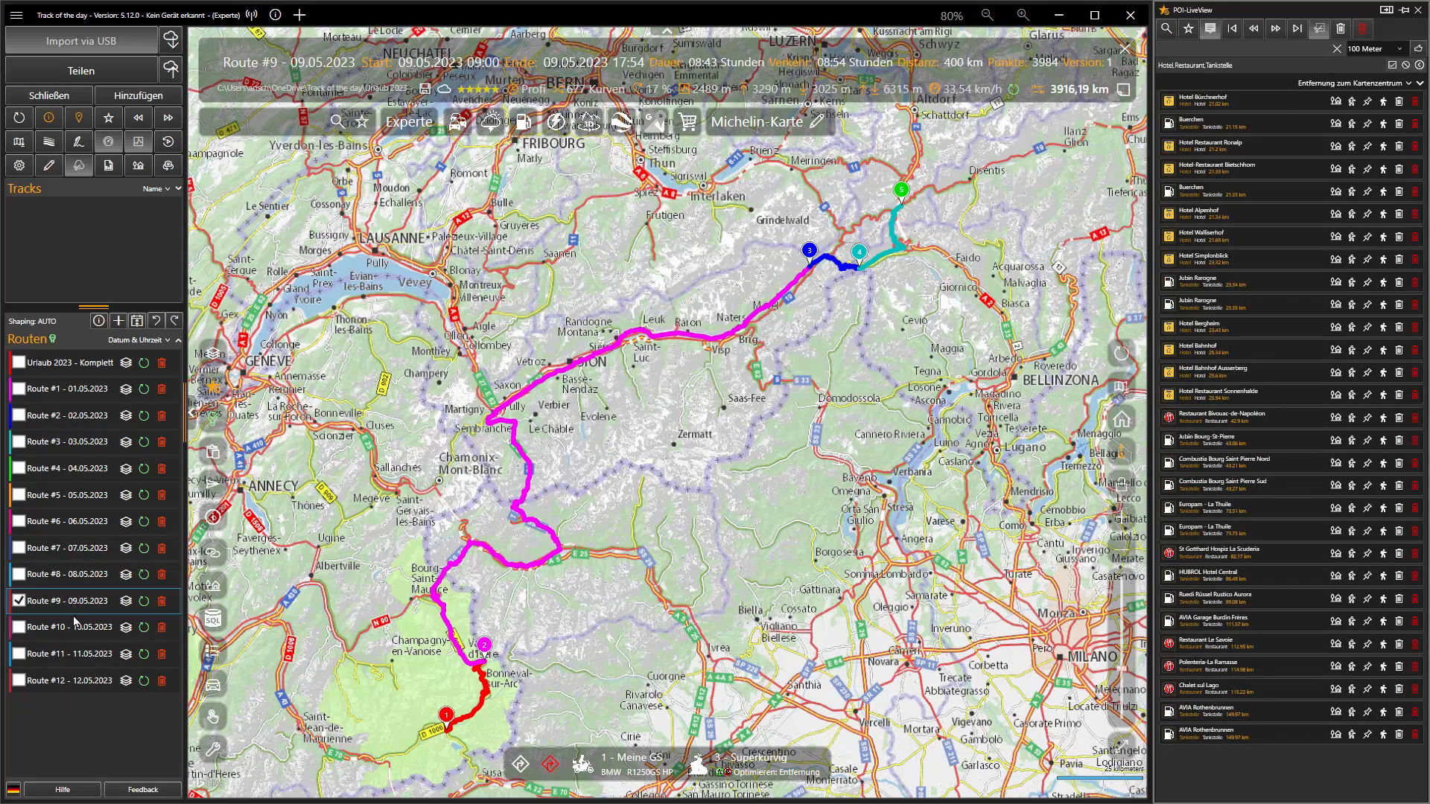
click(74, 625)
click(84, 653)
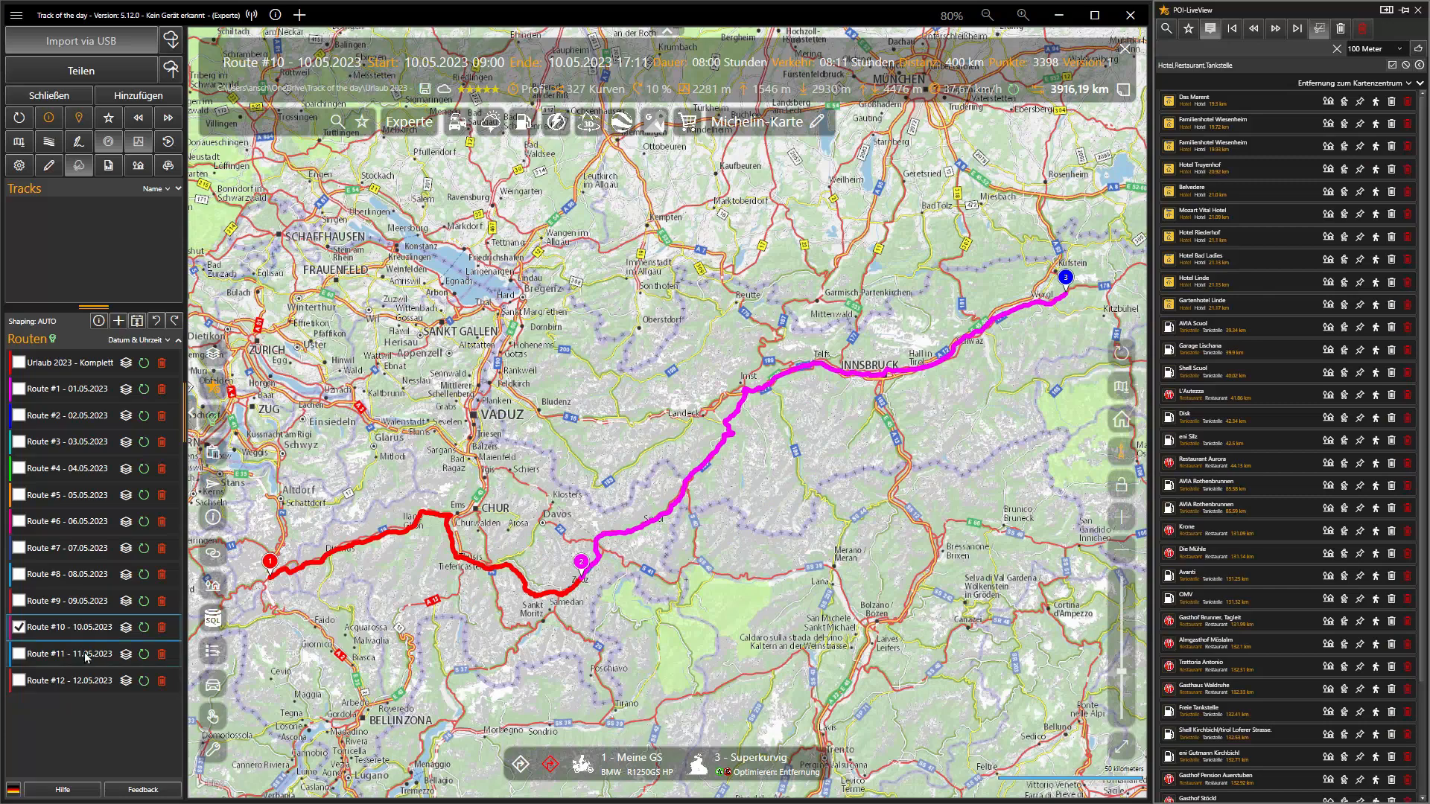
click(87, 681)
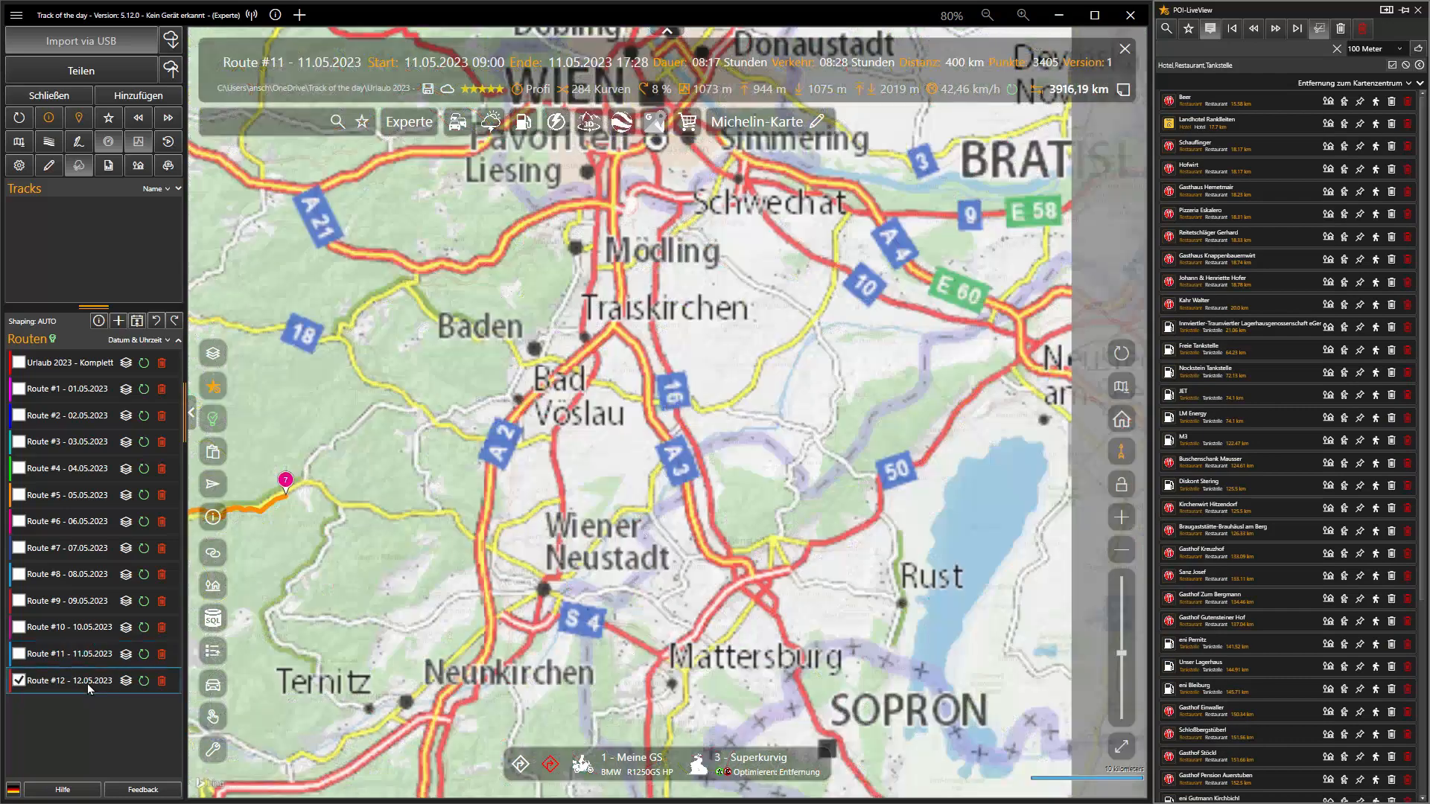
Display Route #1 - 01.05.2023 at 100% interface scale and hide its route information.
click(87, 364)
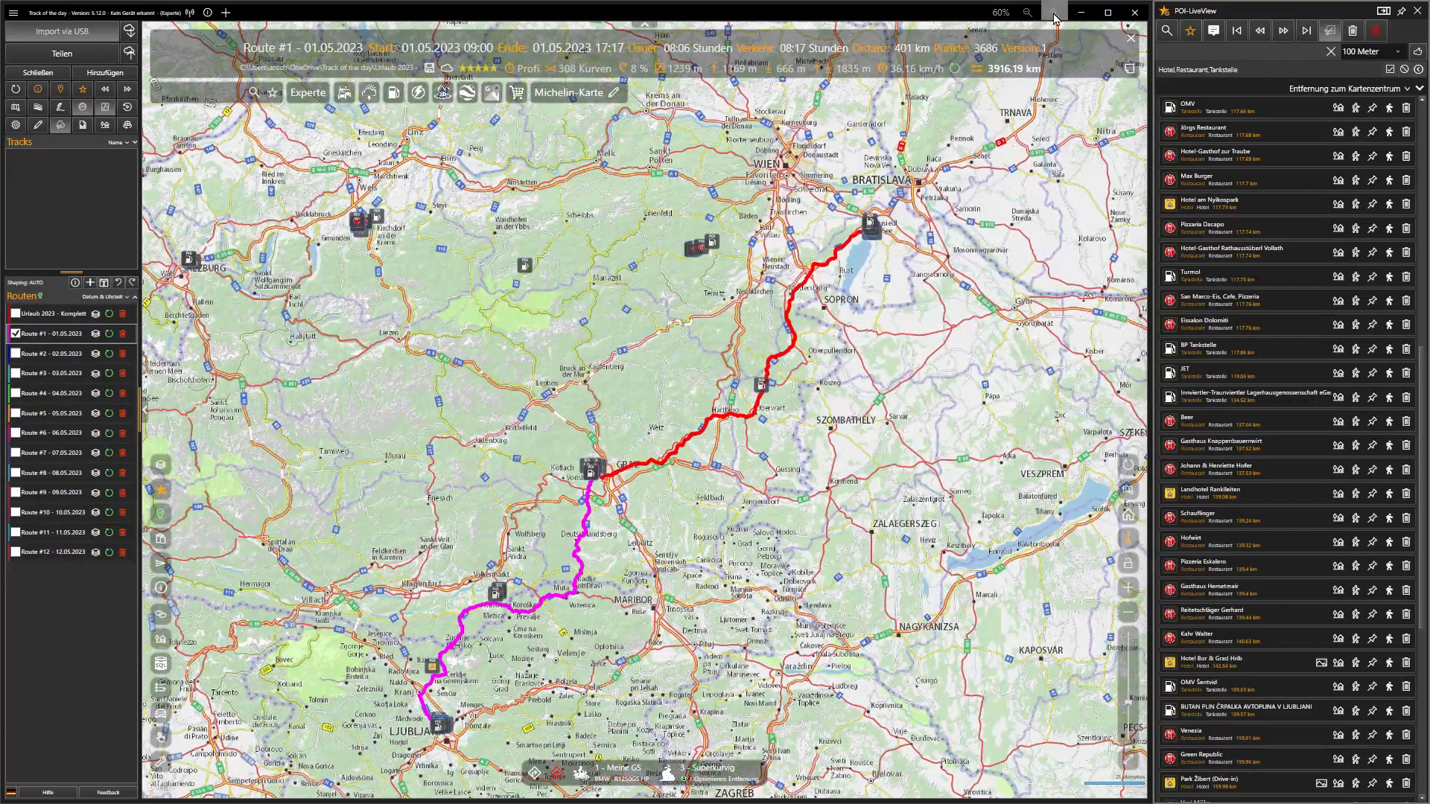
click(1054, 18)
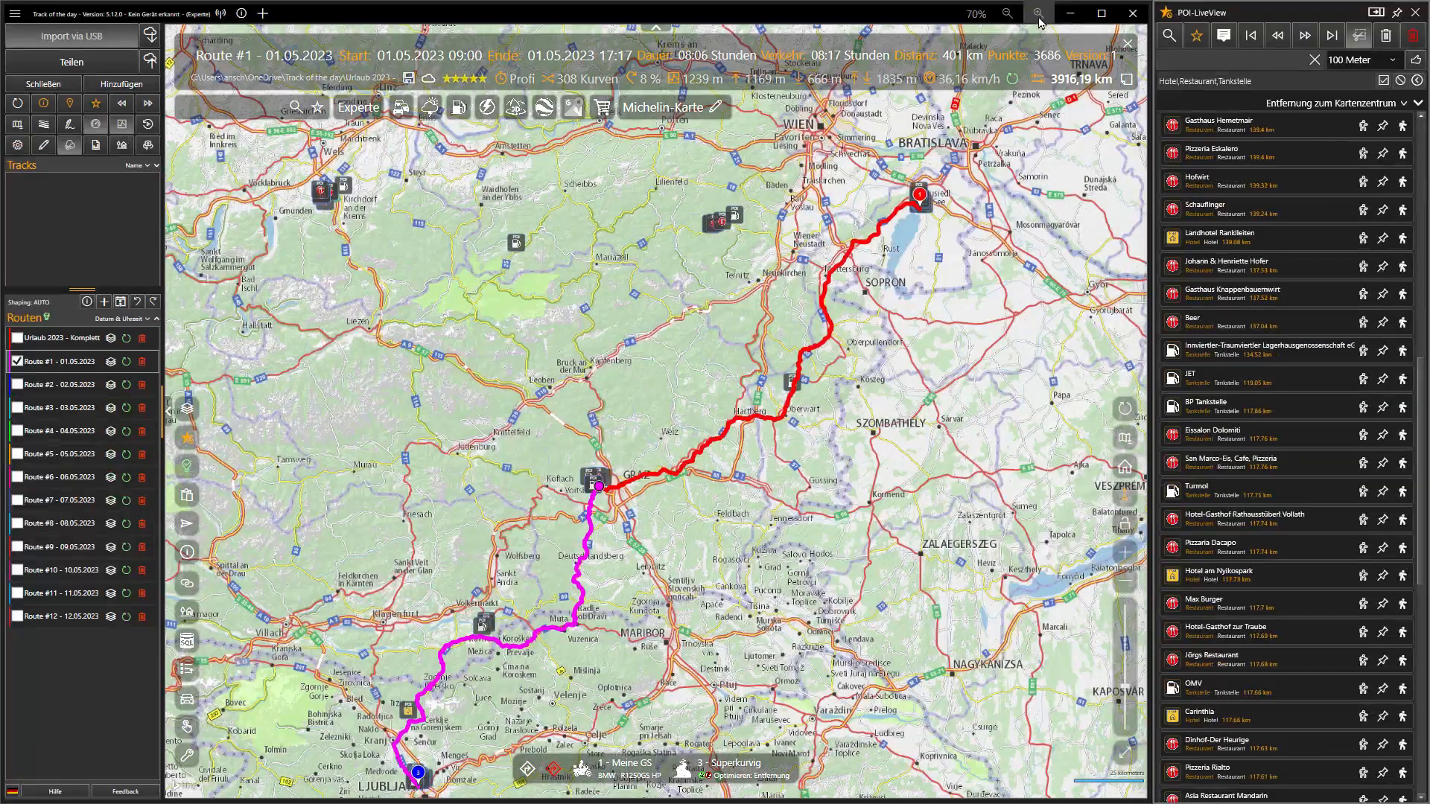
click(1024, 21)
click(1024, 21)
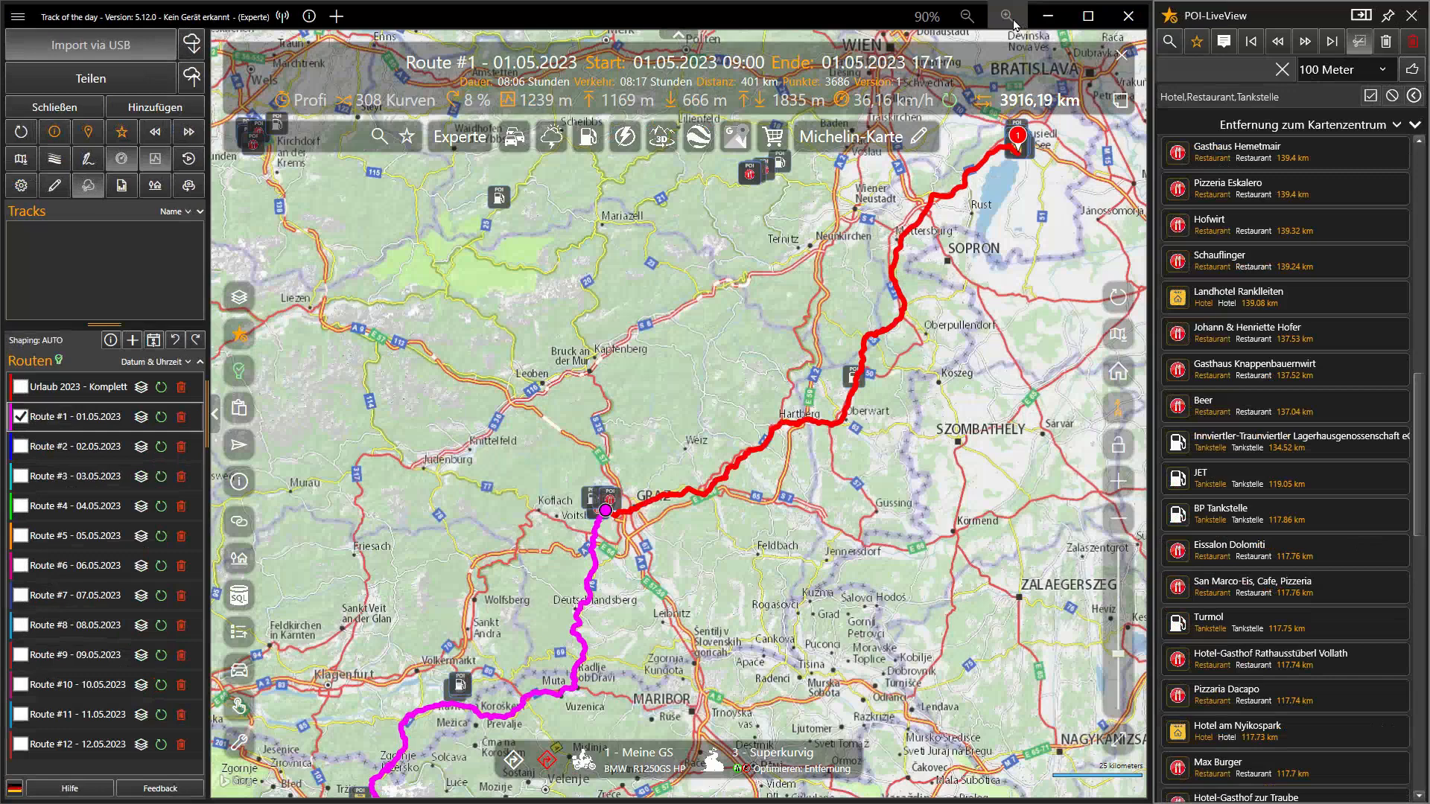
click(1015, 23)
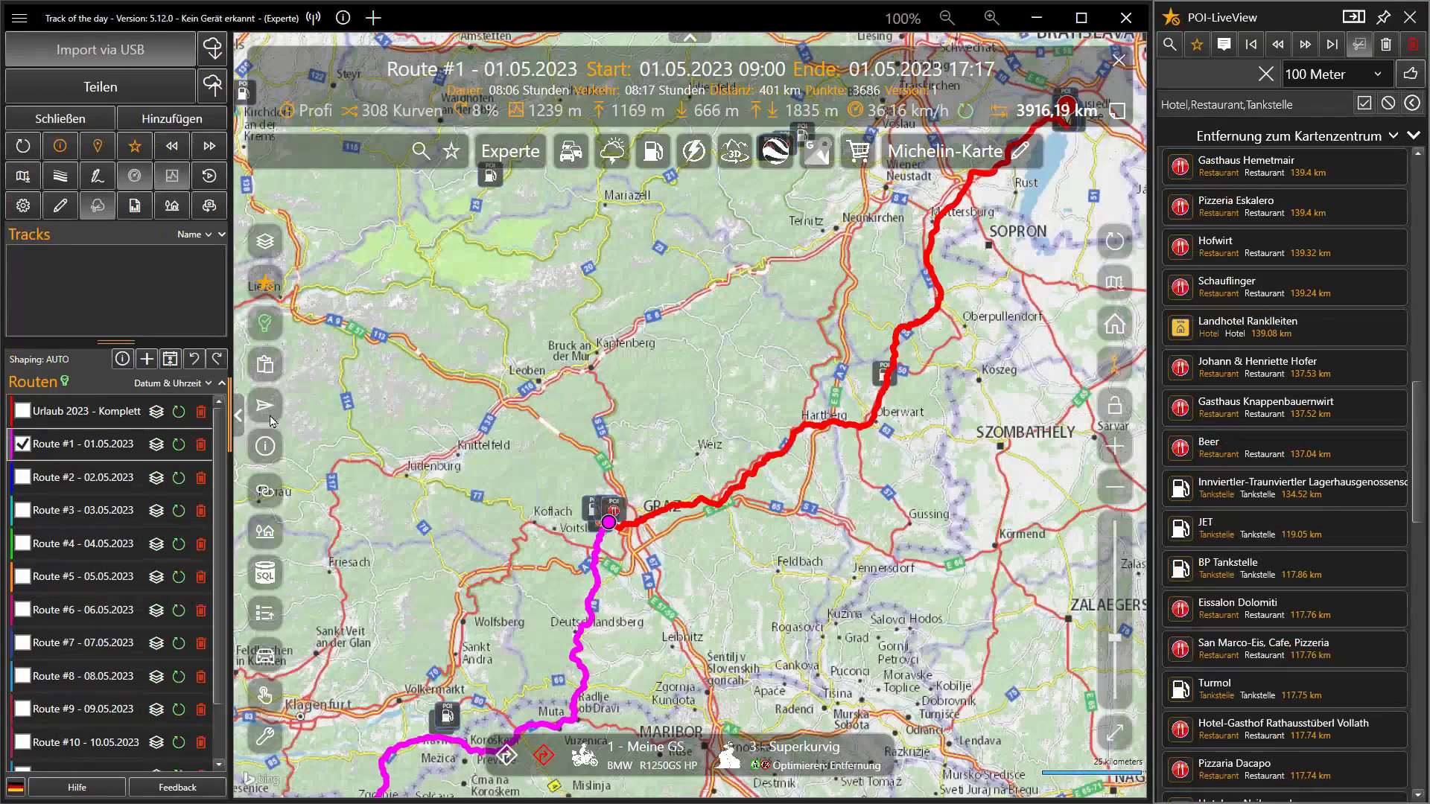
click(266, 450)
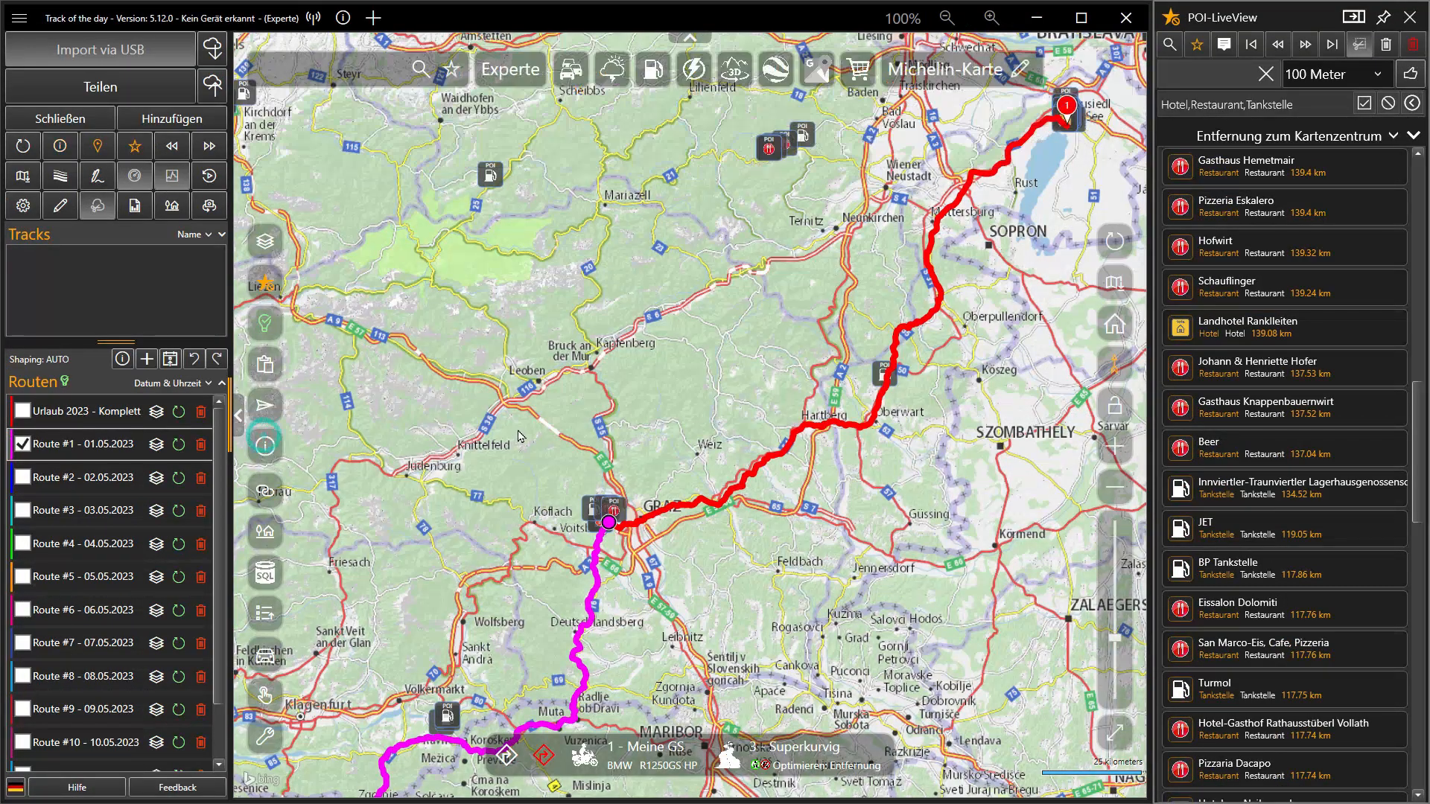
scroll(721, 312, down, 2)
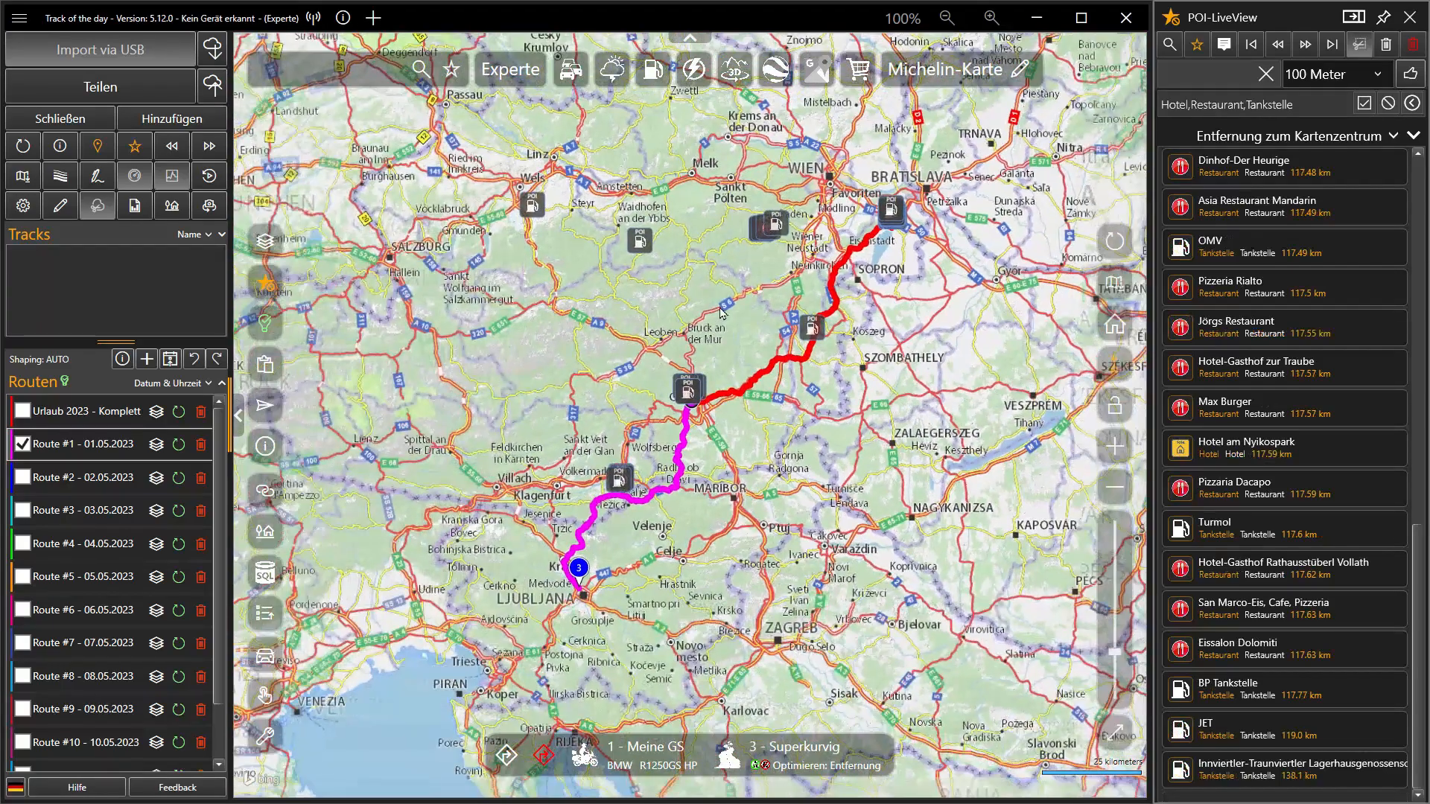
Show the POI labels on the map and insert the Turmol fuel station as an intermediate point in Route #1 - 01.05.2023.
click(1223, 49)
scroll(846, 344, up, 2)
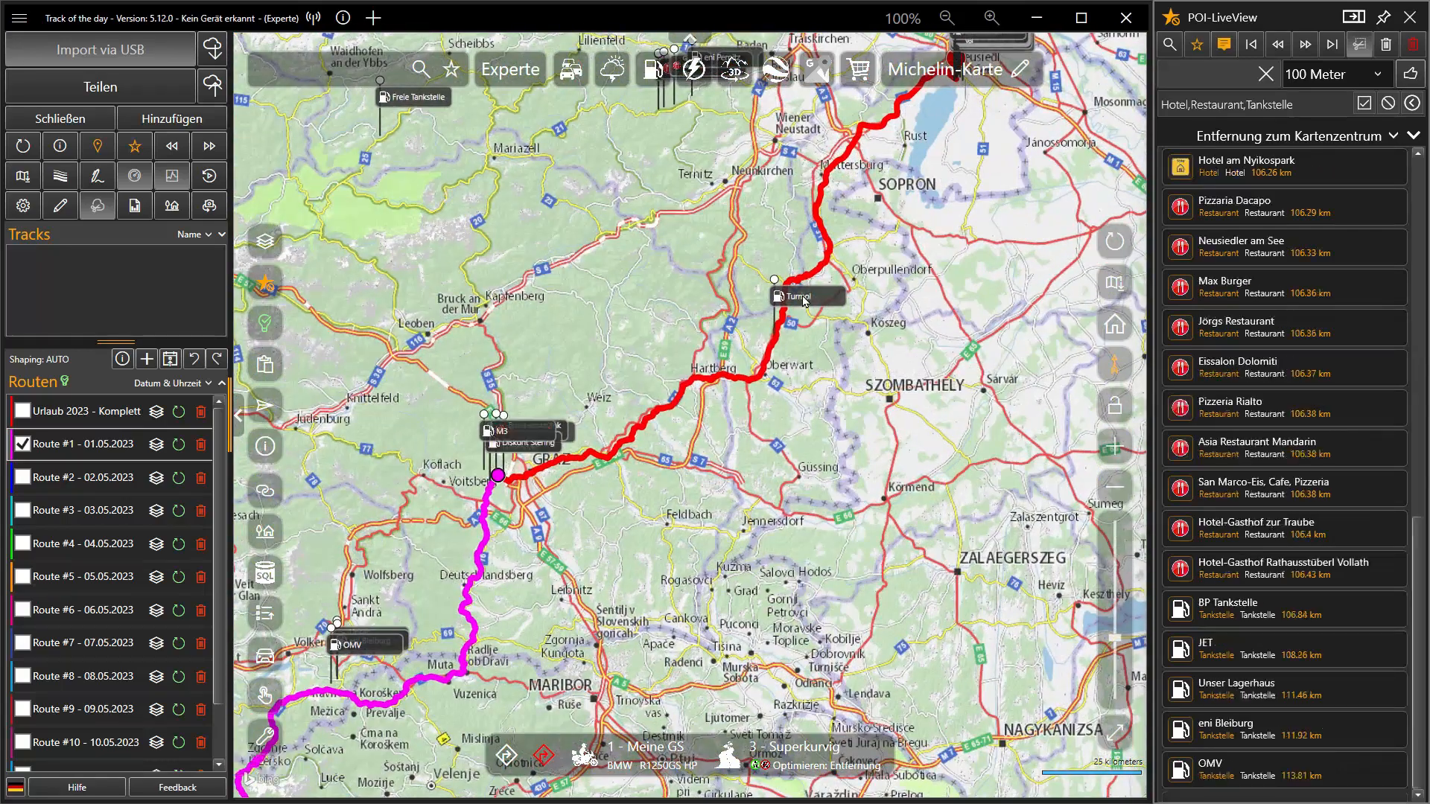
click(804, 299)
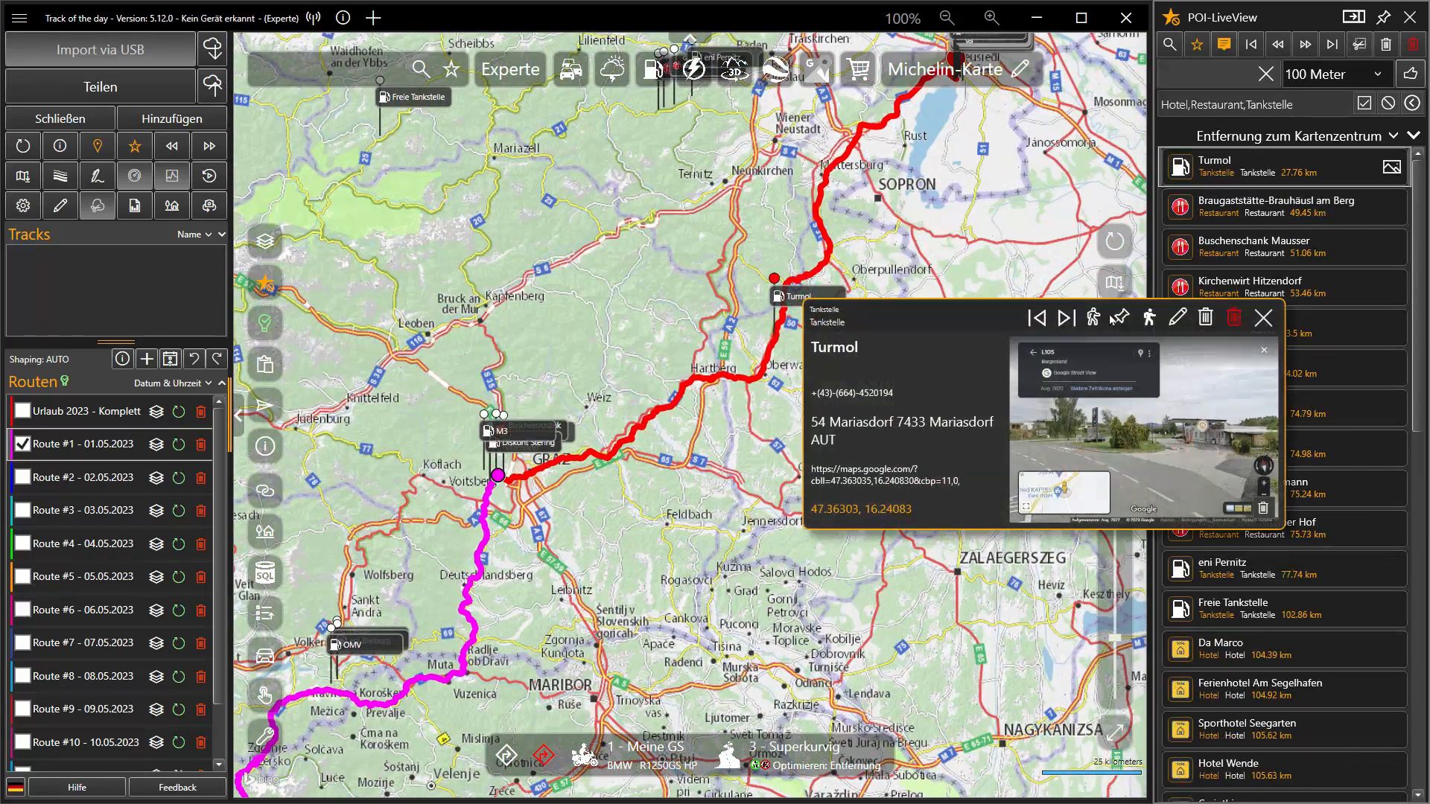
click(1122, 319)
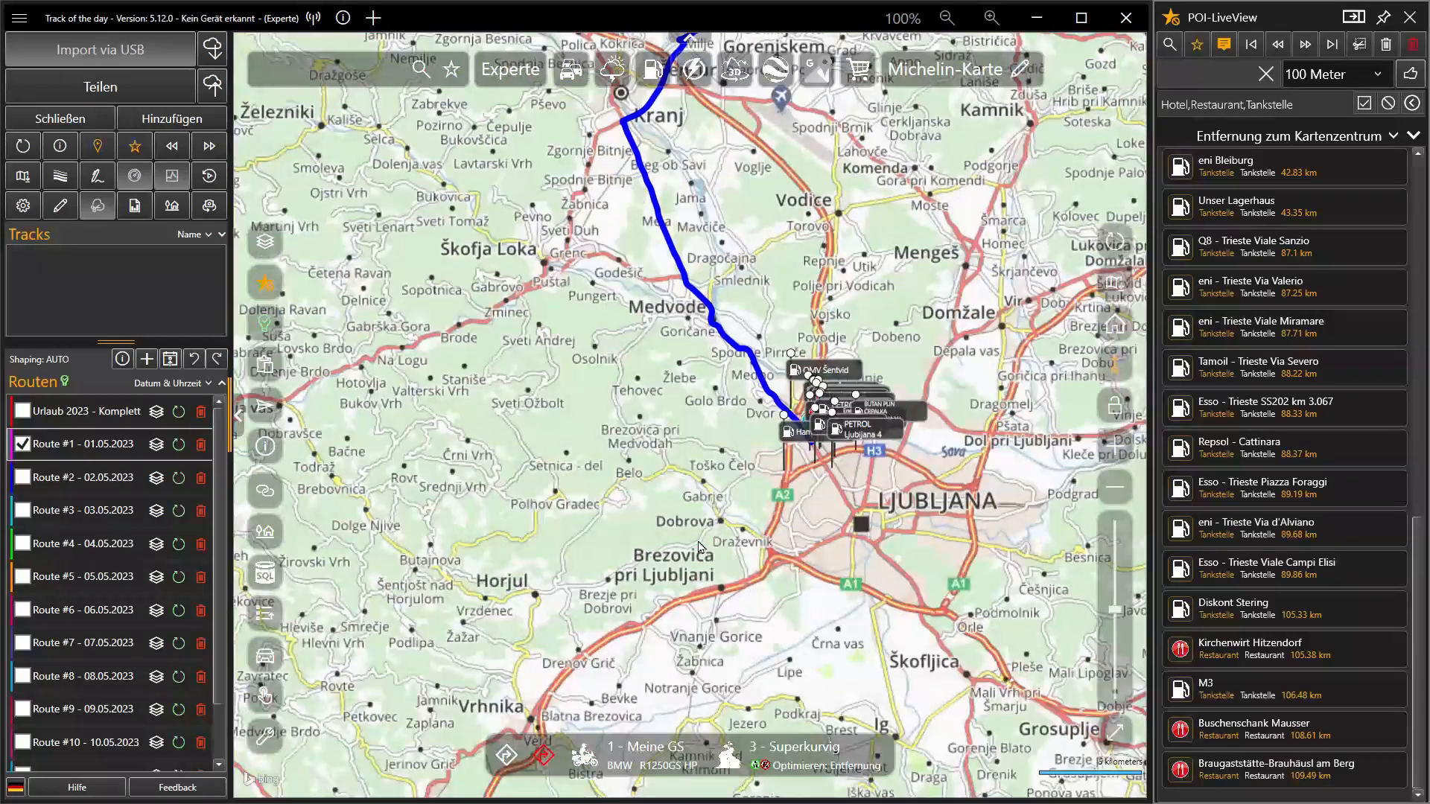
Filter the POI list to Hotel only and append Park Žibert (Drive-in) to the end of the route.
click(1412, 103)
click(1347, 132)
click(1280, 139)
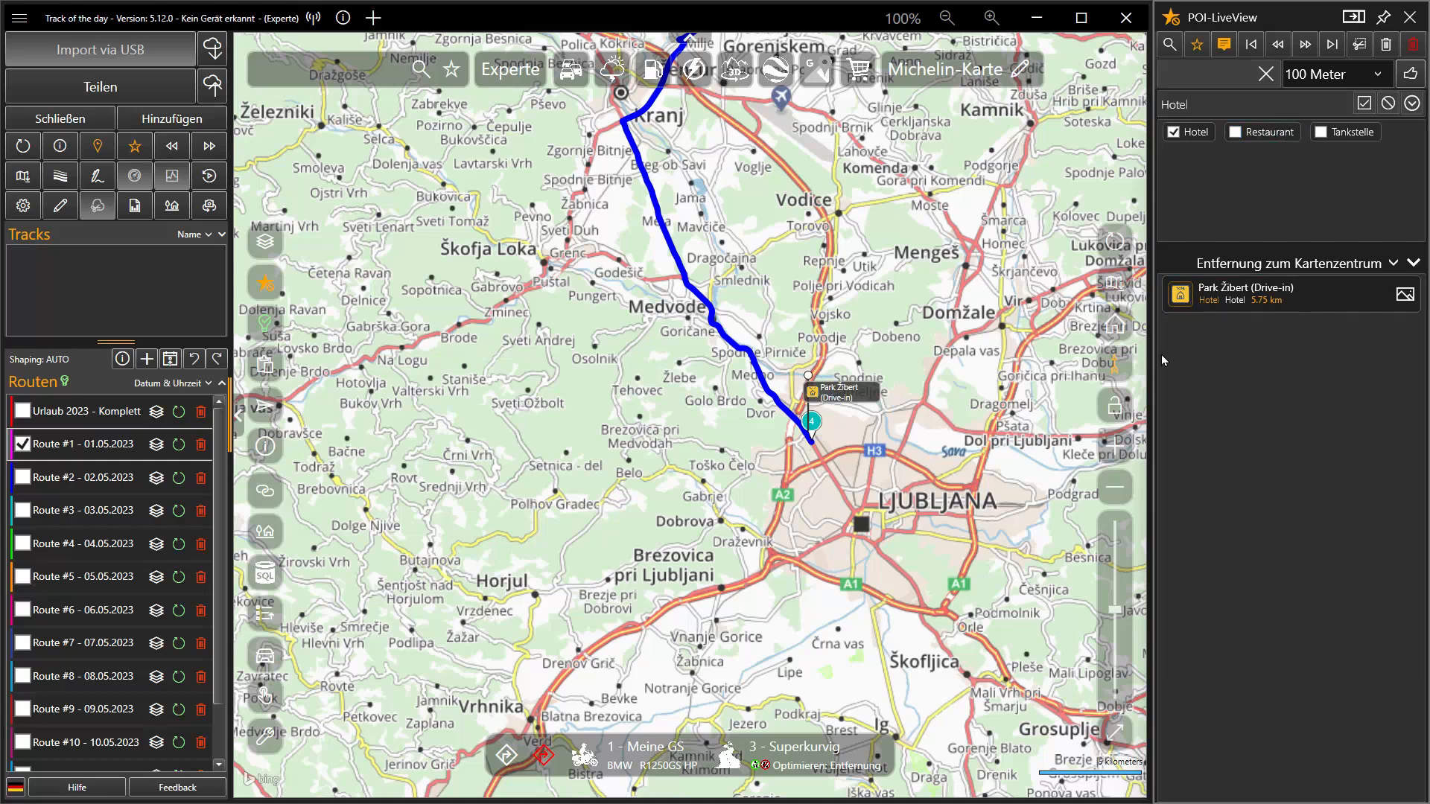
drag(1153, 361, 982, 363)
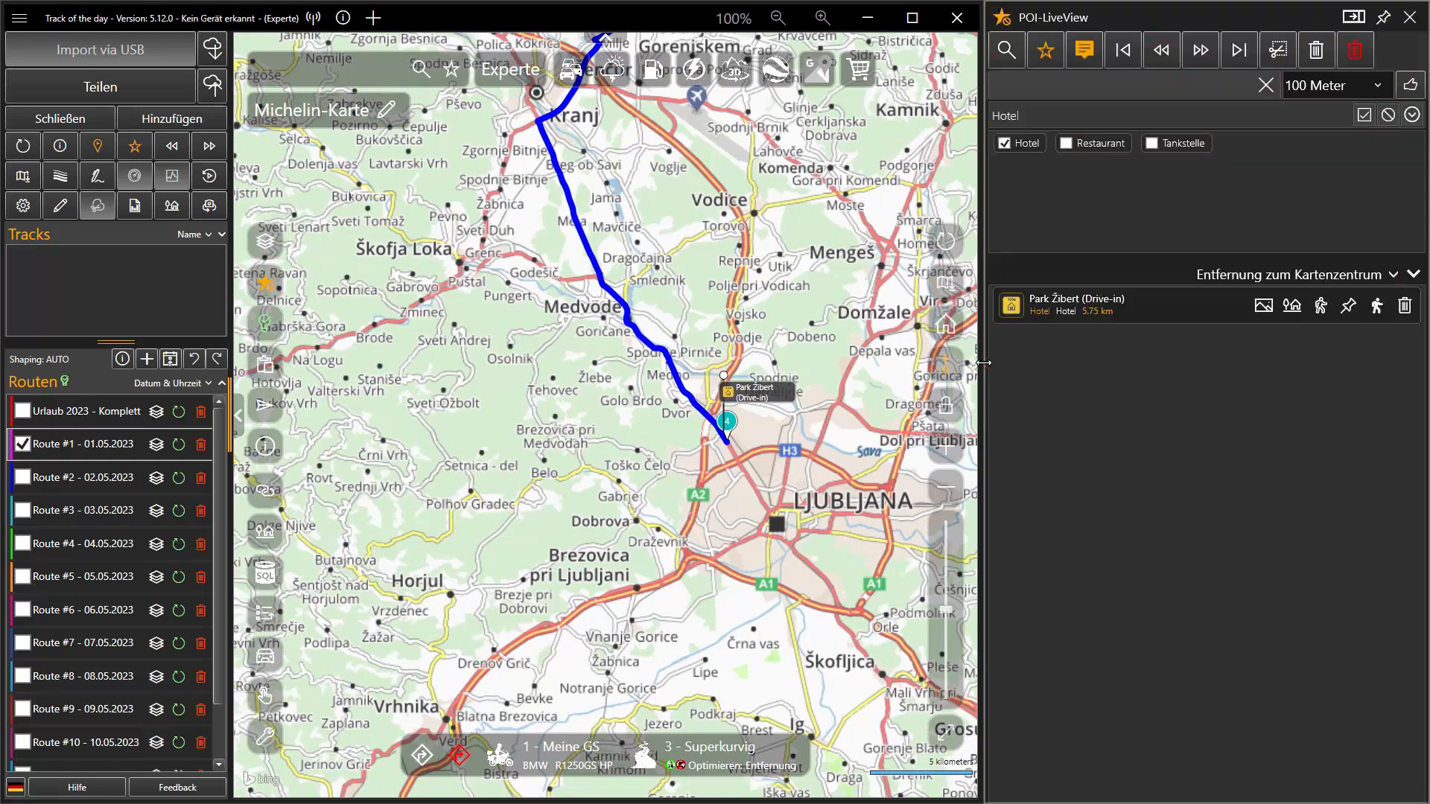
click(1377, 307)
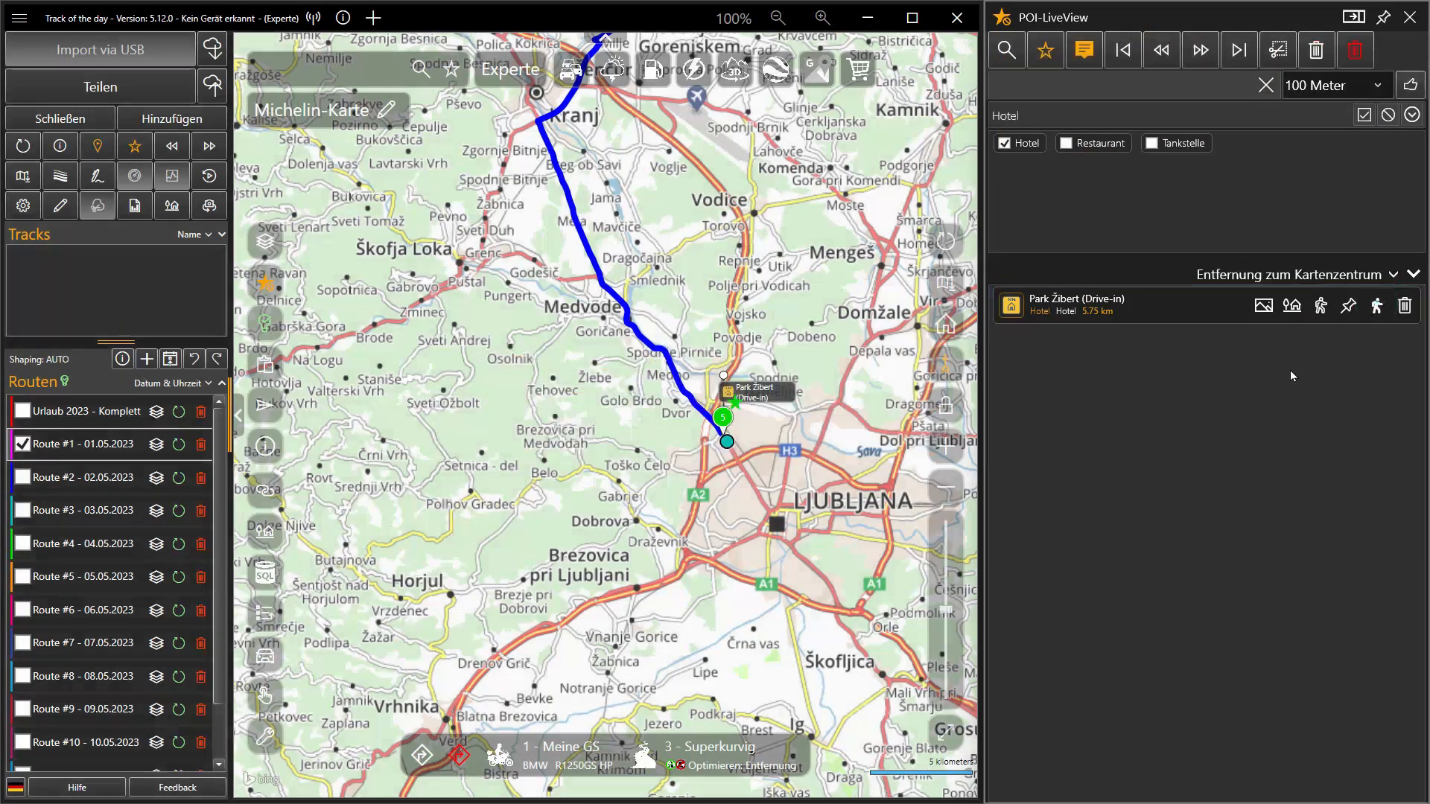
Move route point 4 near Mercator Center Ljubljana to the junction where the final leg to the hotel branches off.
scroll(730, 444, up, 5)
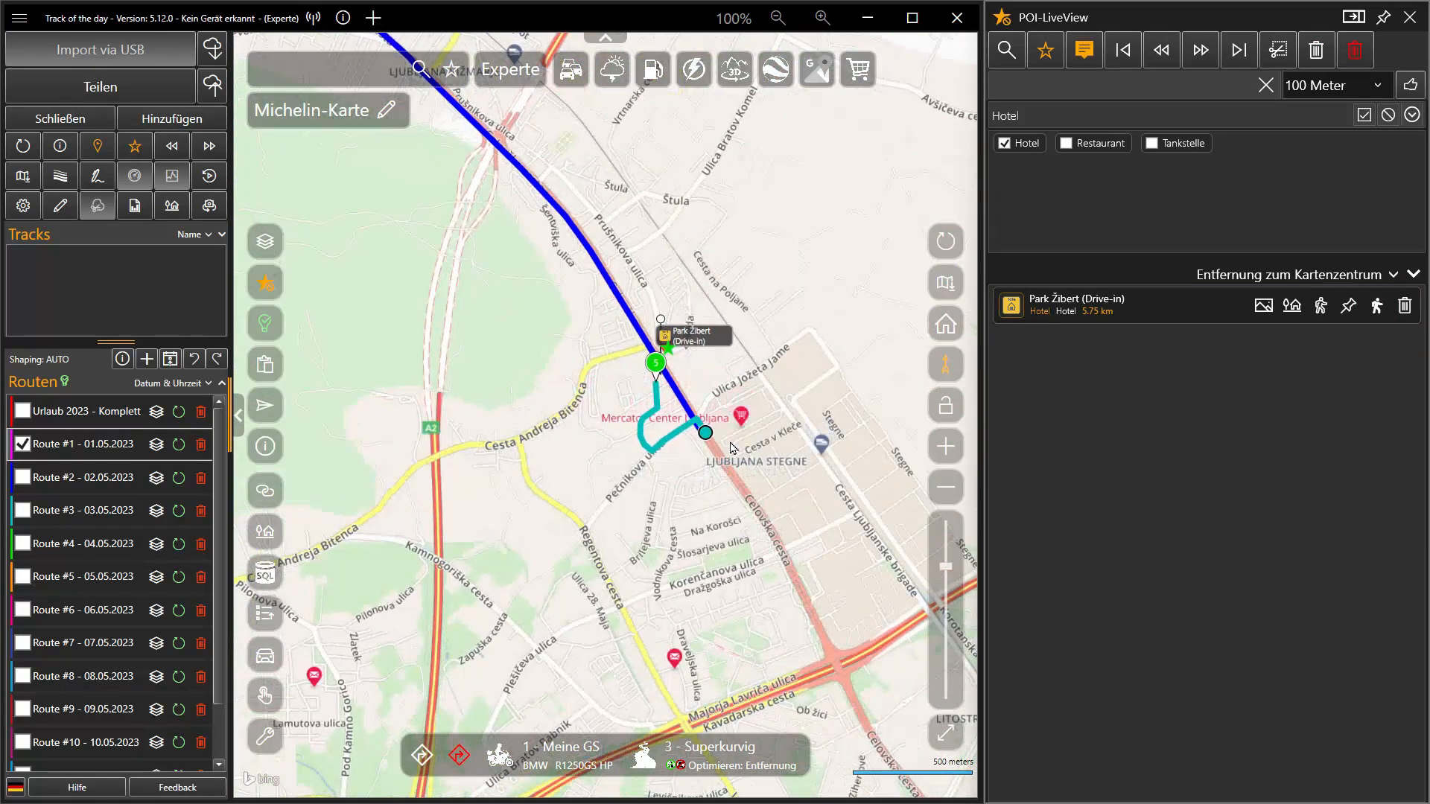
scroll(732, 447, up, 2)
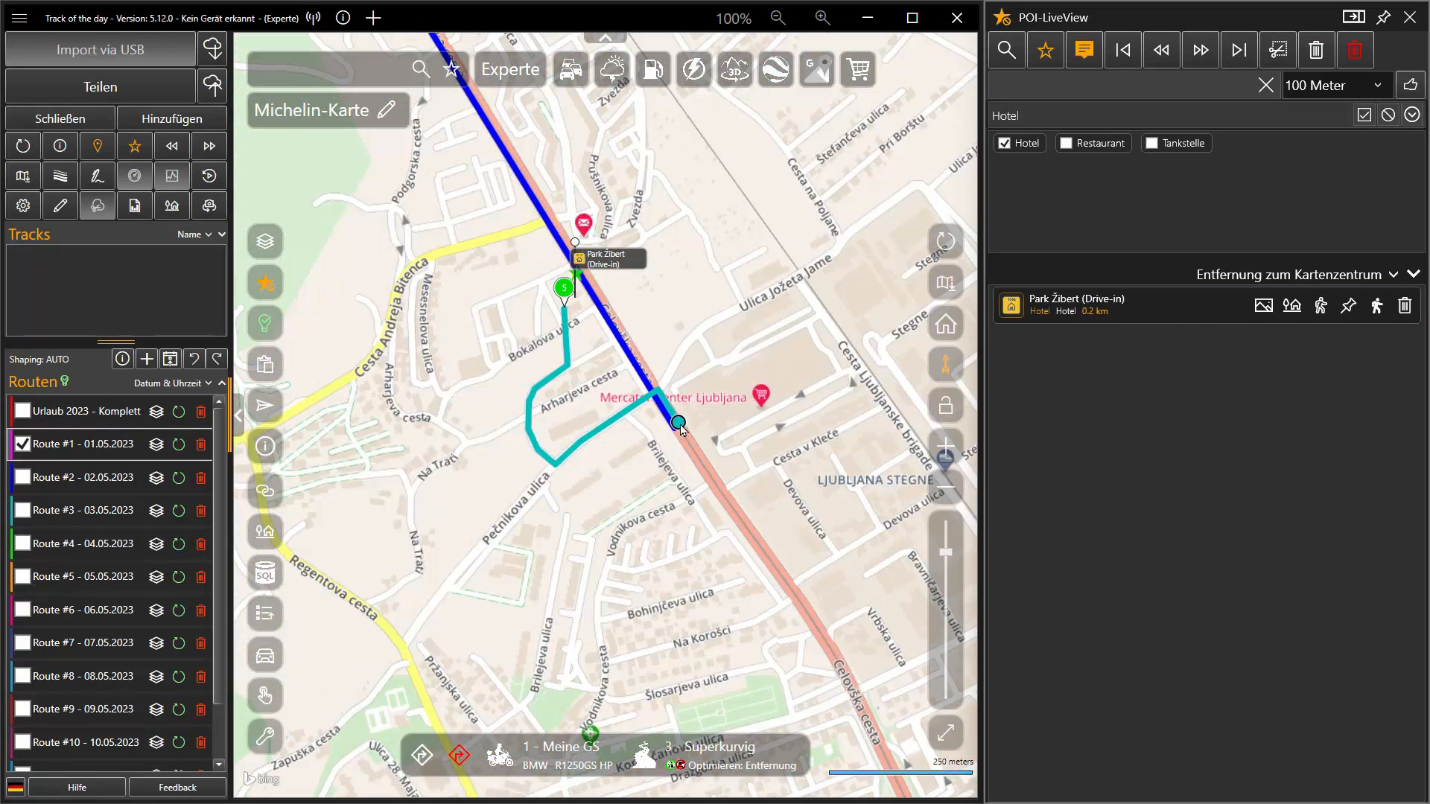
drag(679, 424, 651, 388)
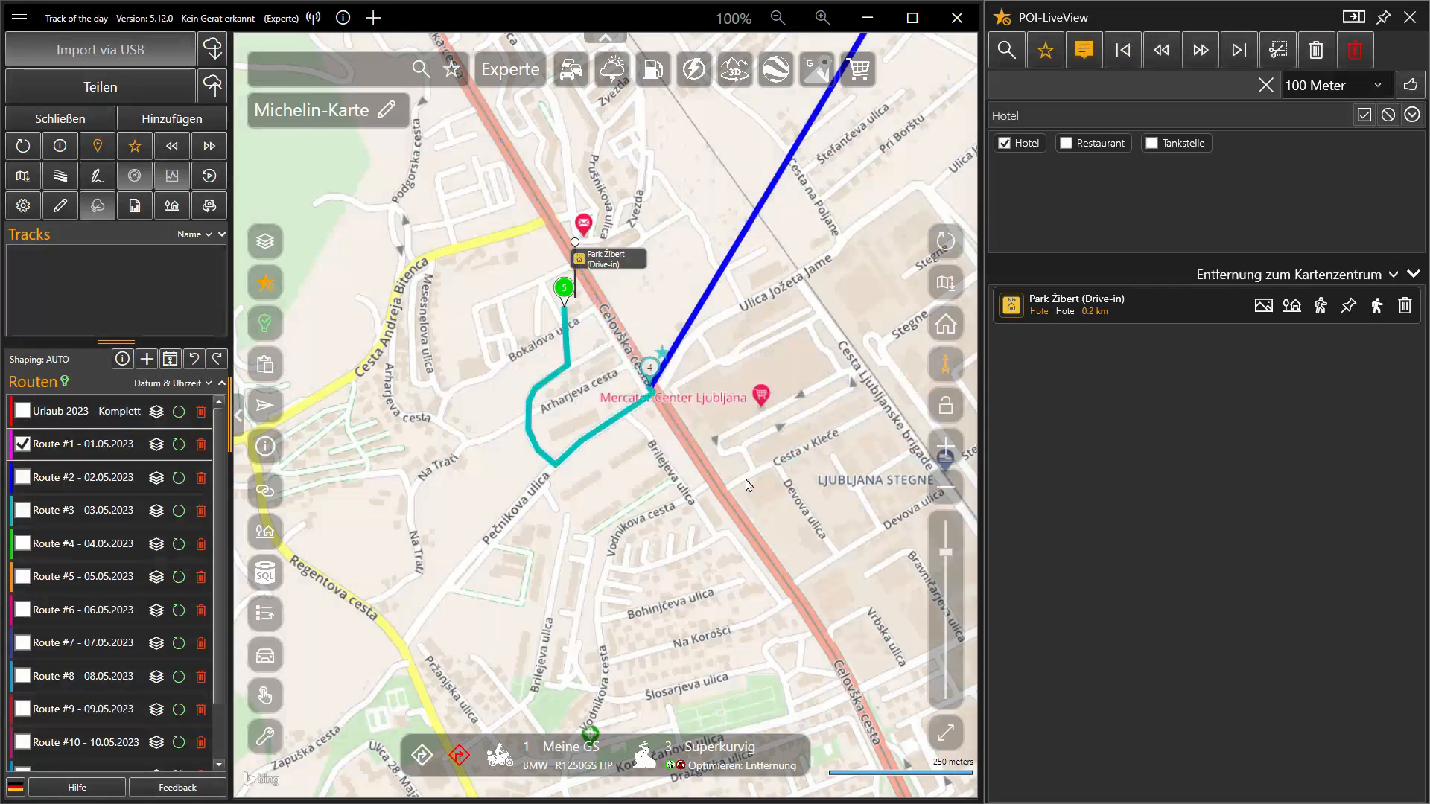
scroll(748, 485, down, 5)
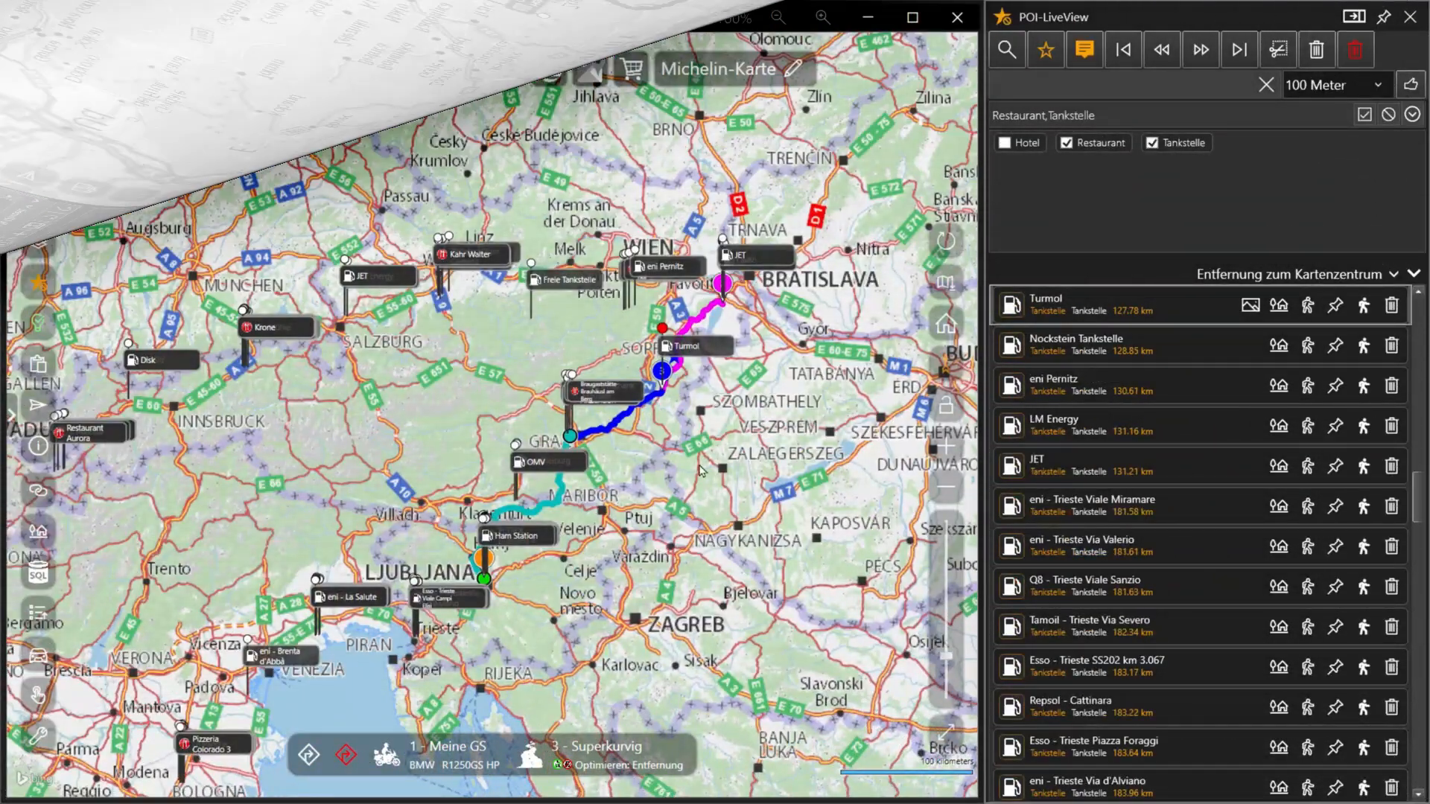
Filter the POI list to Restaurant only and locate the restaurants along the route west of Graz.
click(1067, 143)
click(1152, 143)
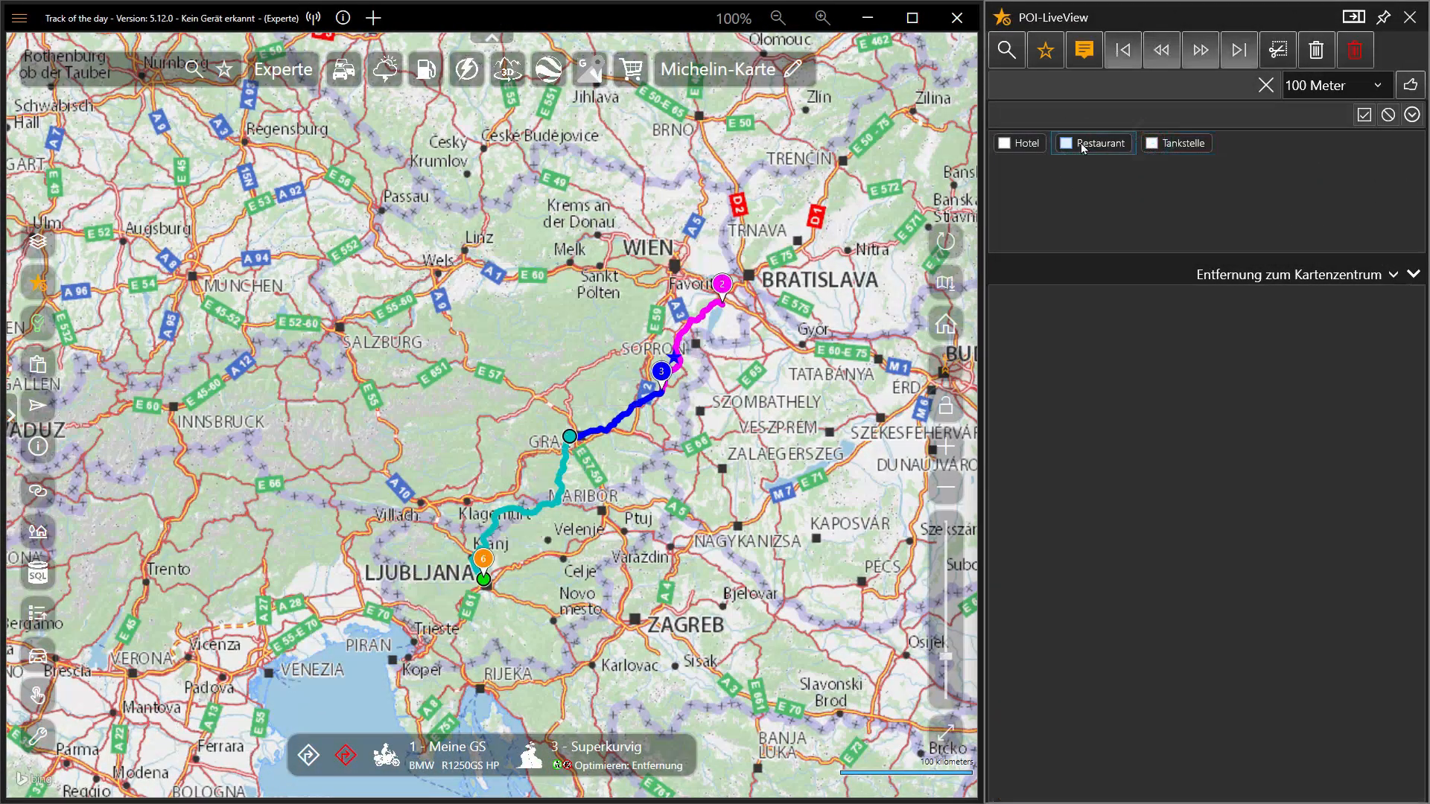
click(1066, 143)
scroll(745, 381, up, 2)
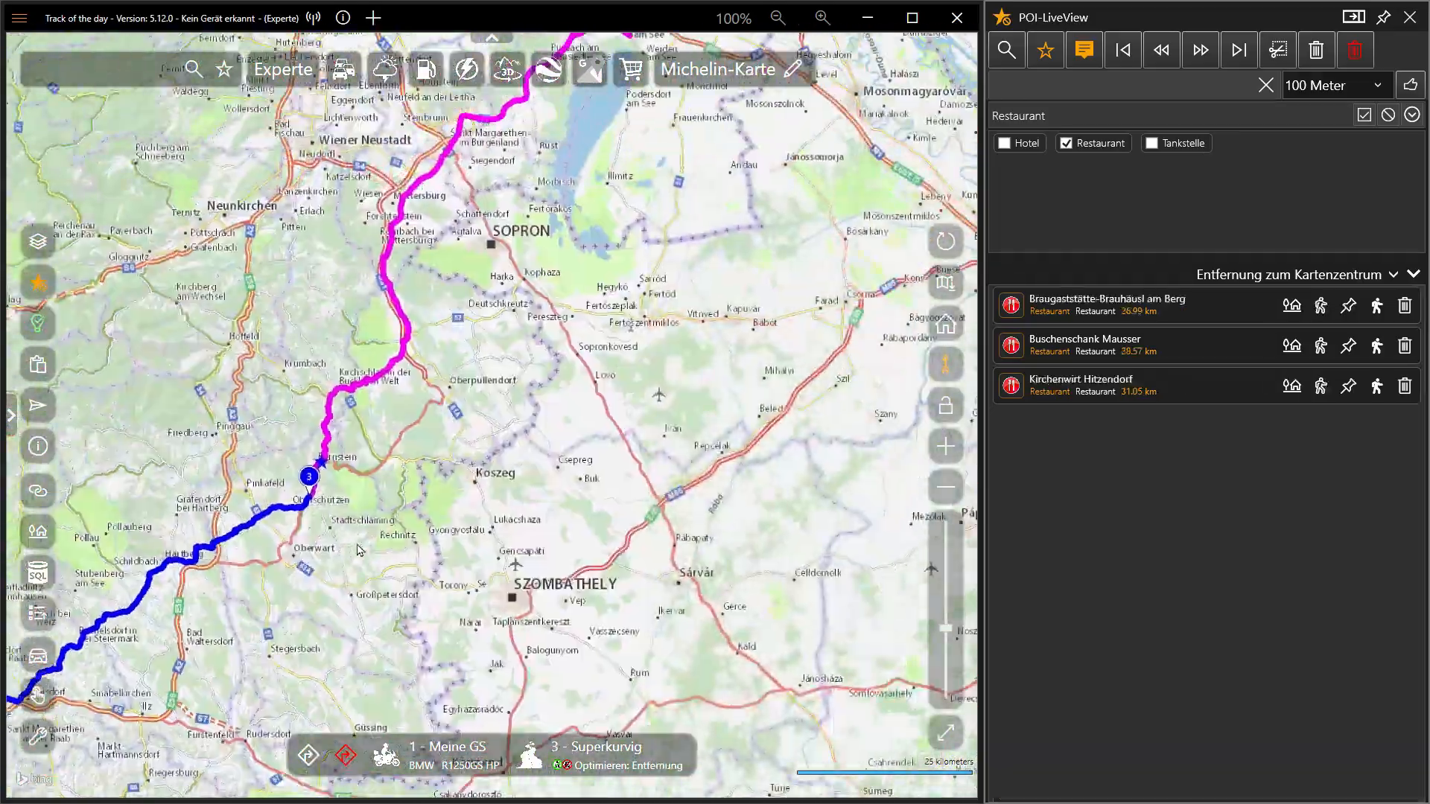
drag(357, 549, 539, 452)
drag(59, 640, 439, 398)
scroll(437, 408, up, 2)
drag(356, 380, 543, 478)
scroll(574, 447, up, 1)
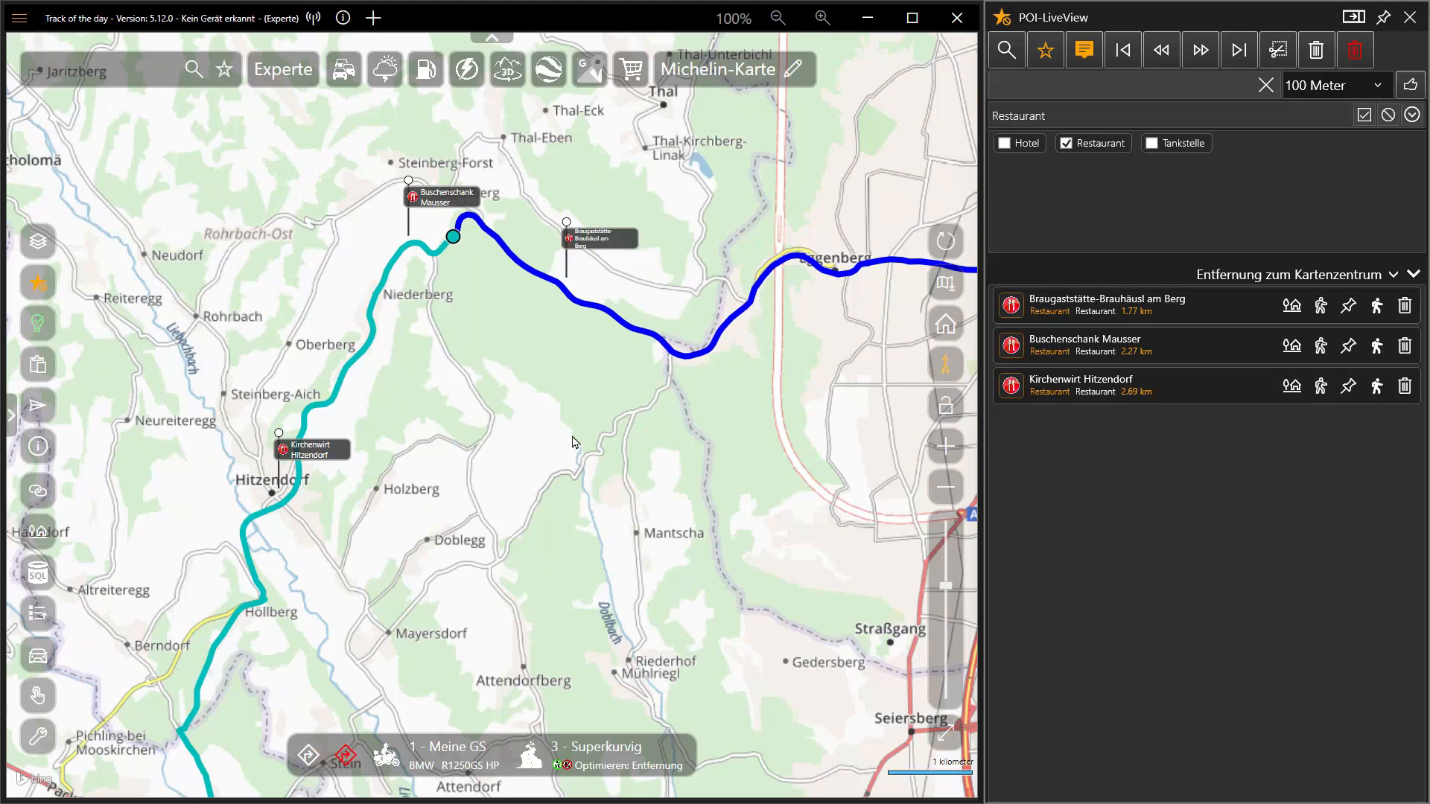
Check Braugaststätte-Brauhäusl am Berg and Kirchenwirt Hitzendorf in Street View.
click(1296, 307)
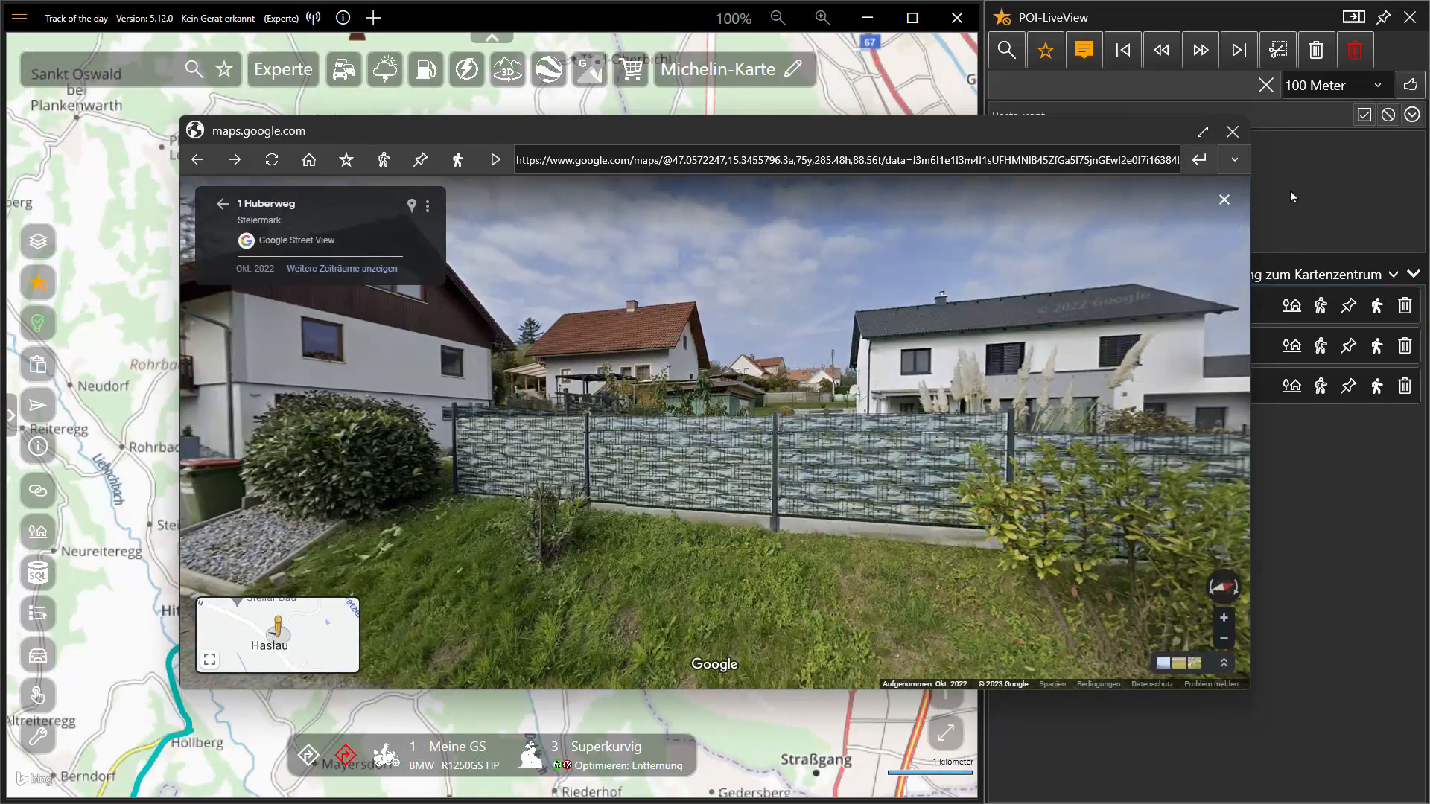
click(1233, 131)
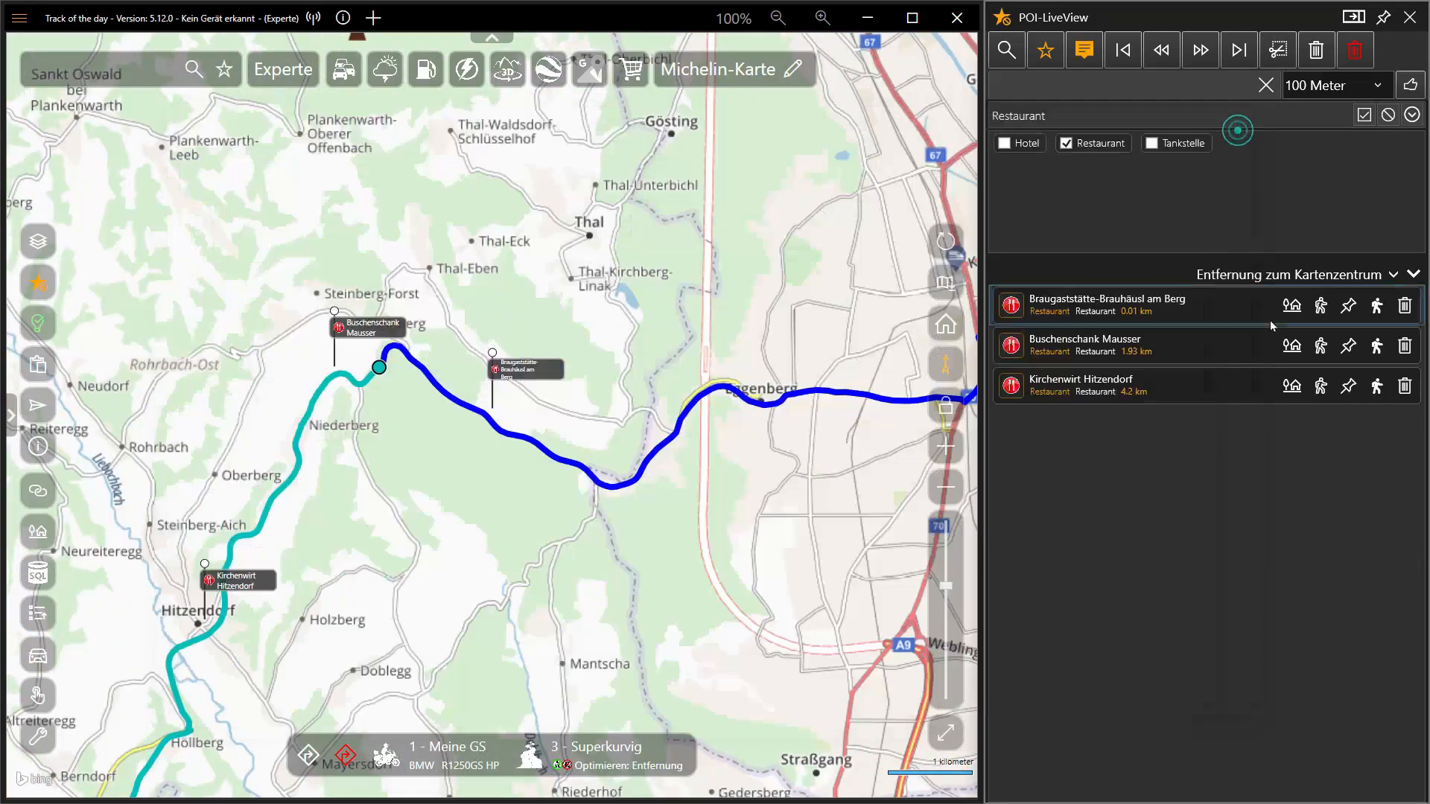
click(1292, 386)
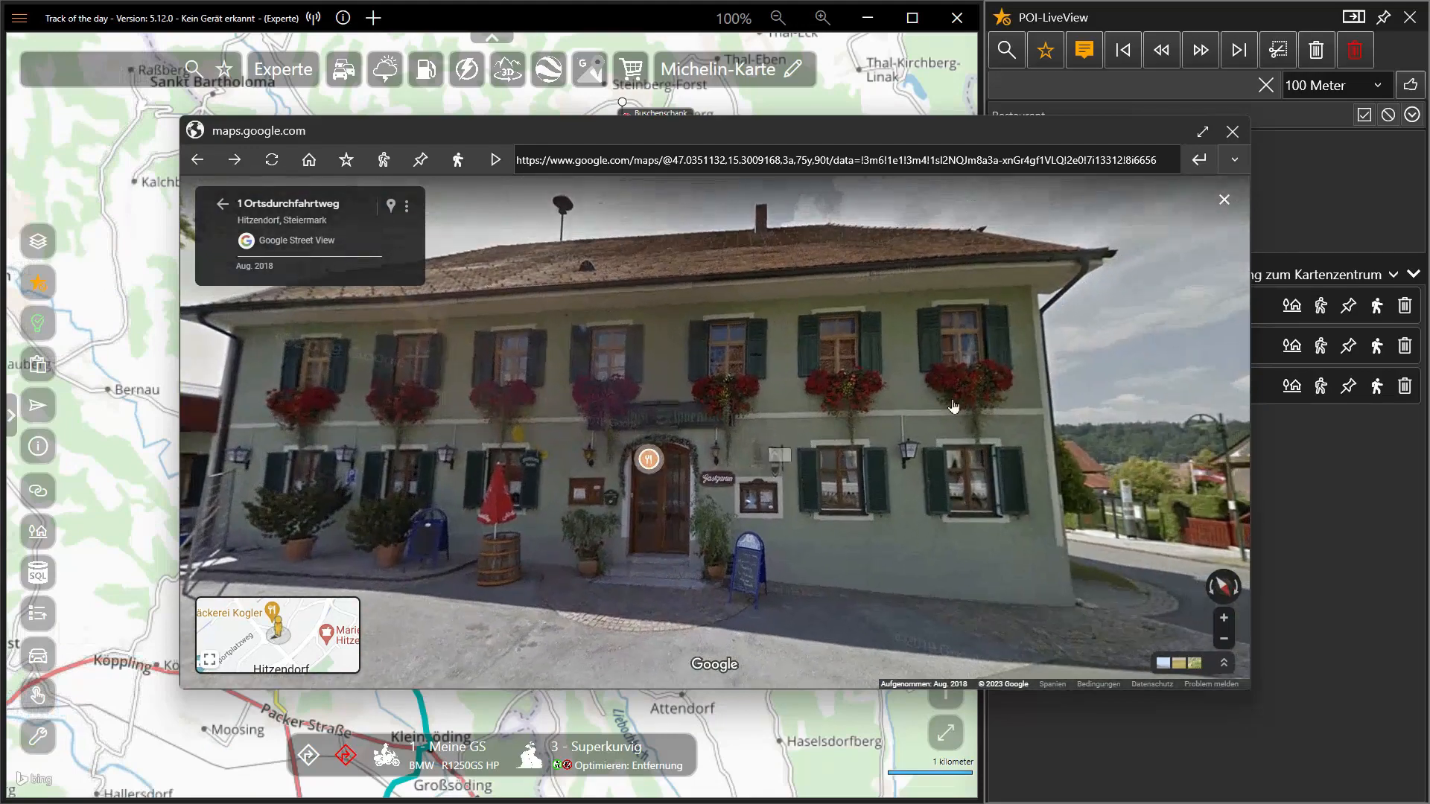
click(1233, 132)
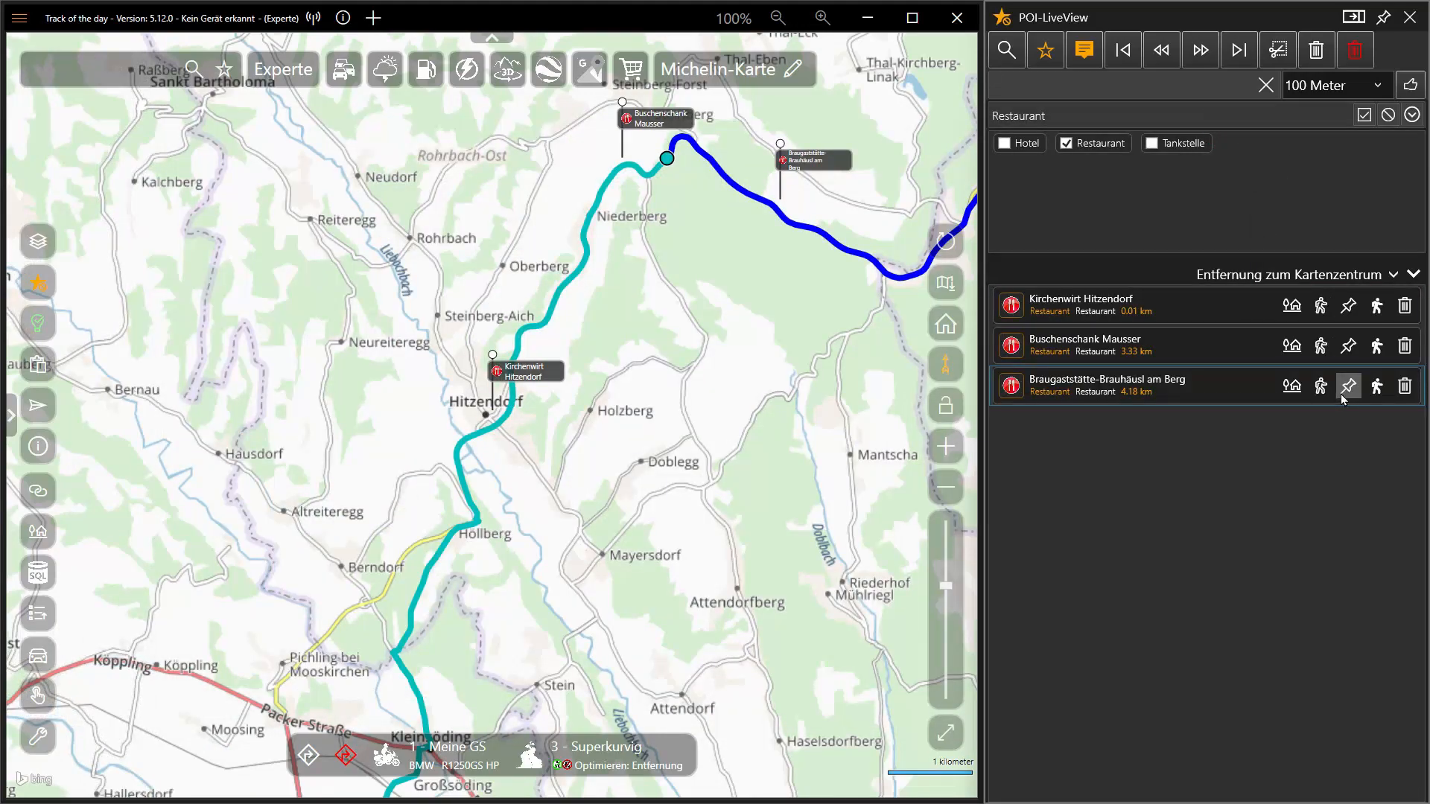
Insert Kirchenwirt Hitzendorf as an intermediate point in the route and capture a Street View image for this POI.
click(1348, 307)
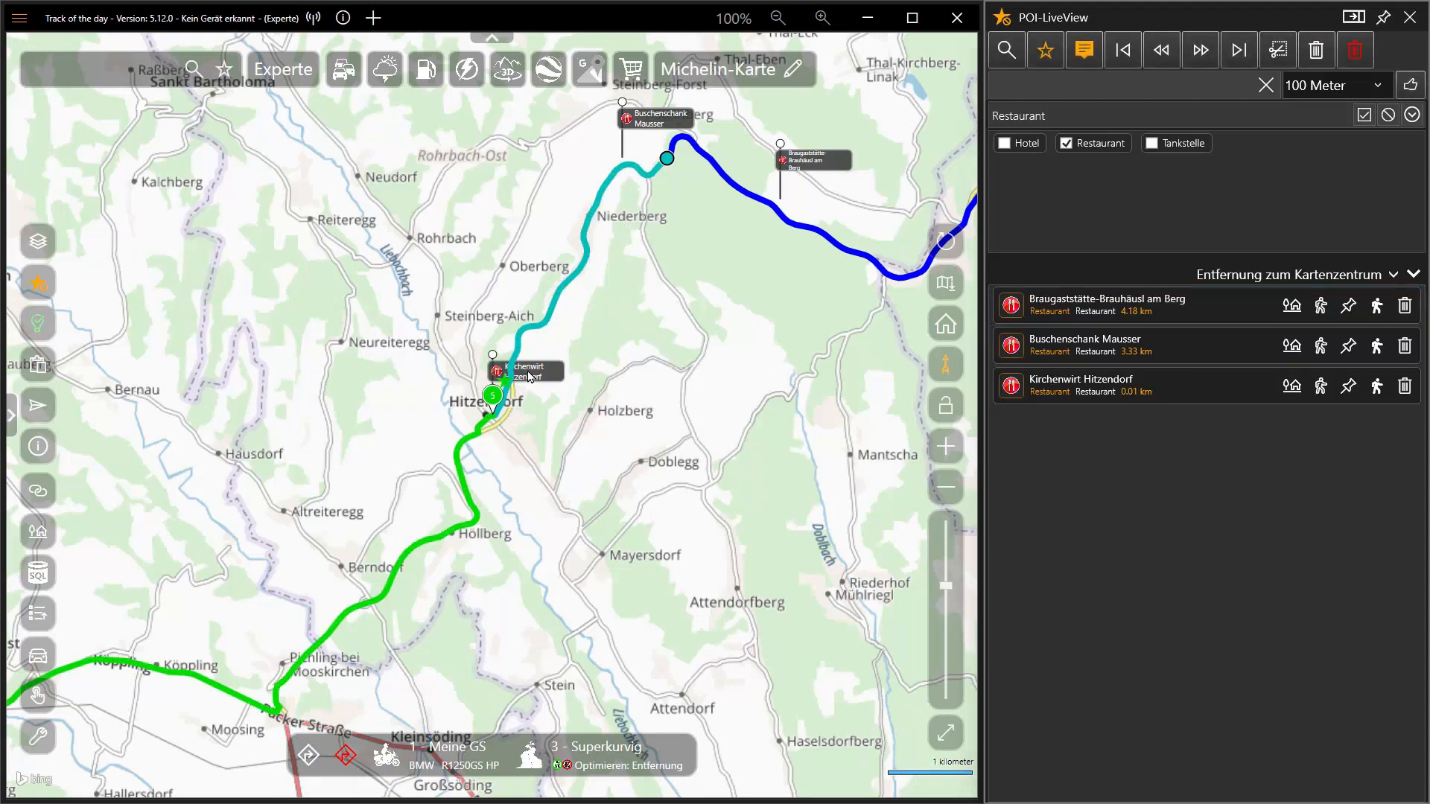
click(522, 371)
click(814, 488)
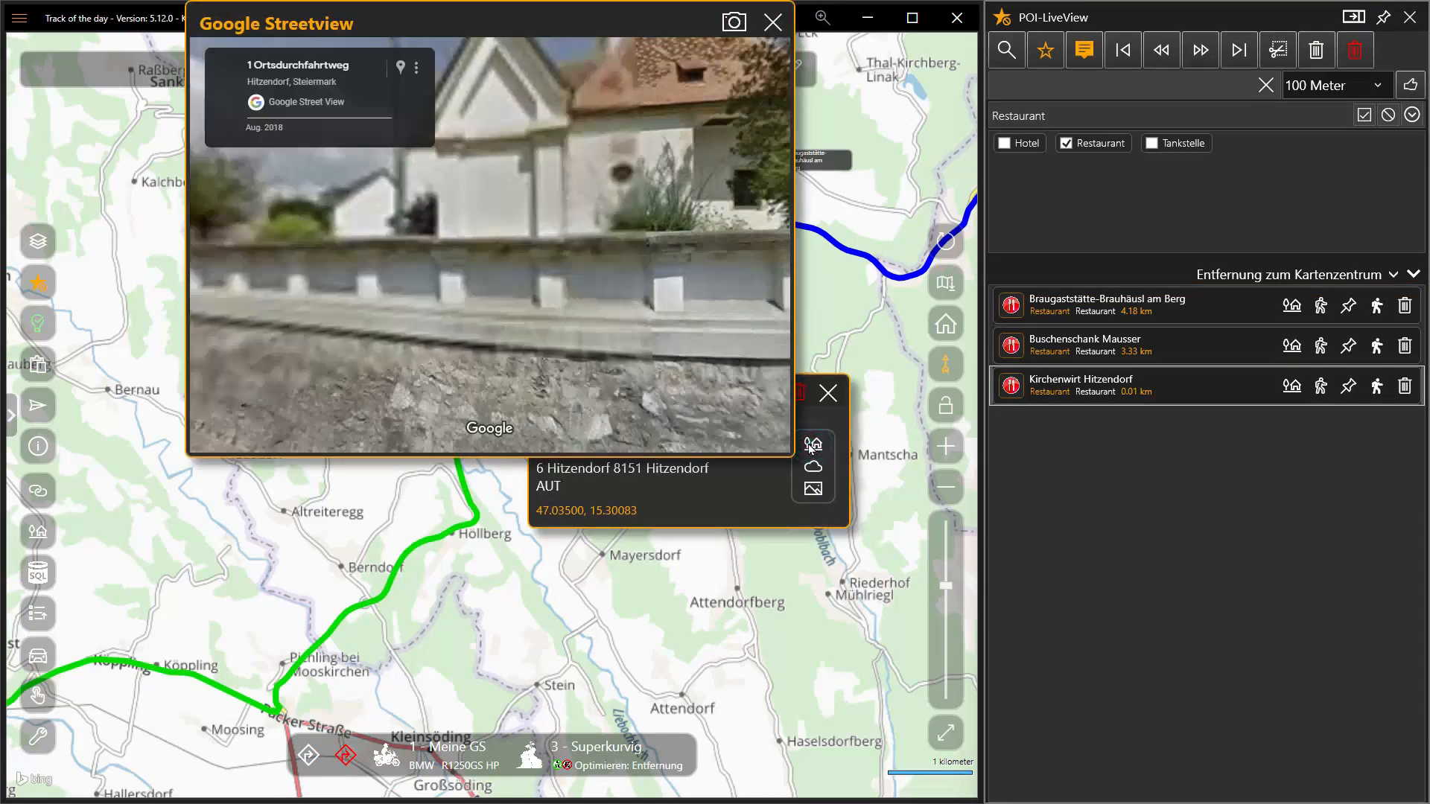
drag(417, 296, 771, 305)
scroll(583, 293, down, 3)
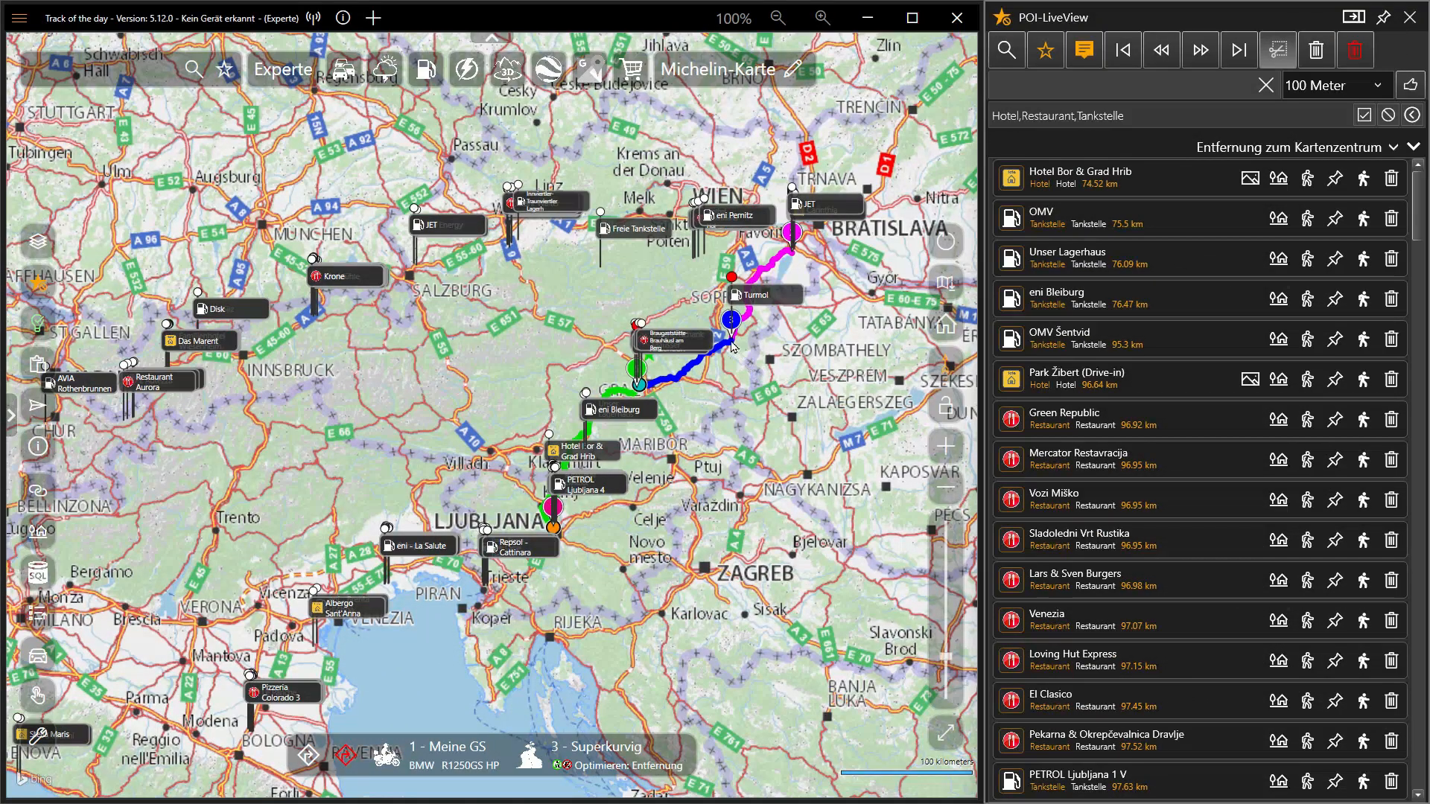
Find the Burger Eck map entry at Jakominiplatz in Graz and look around its location in Street View.
scroll(731, 342, up, 2)
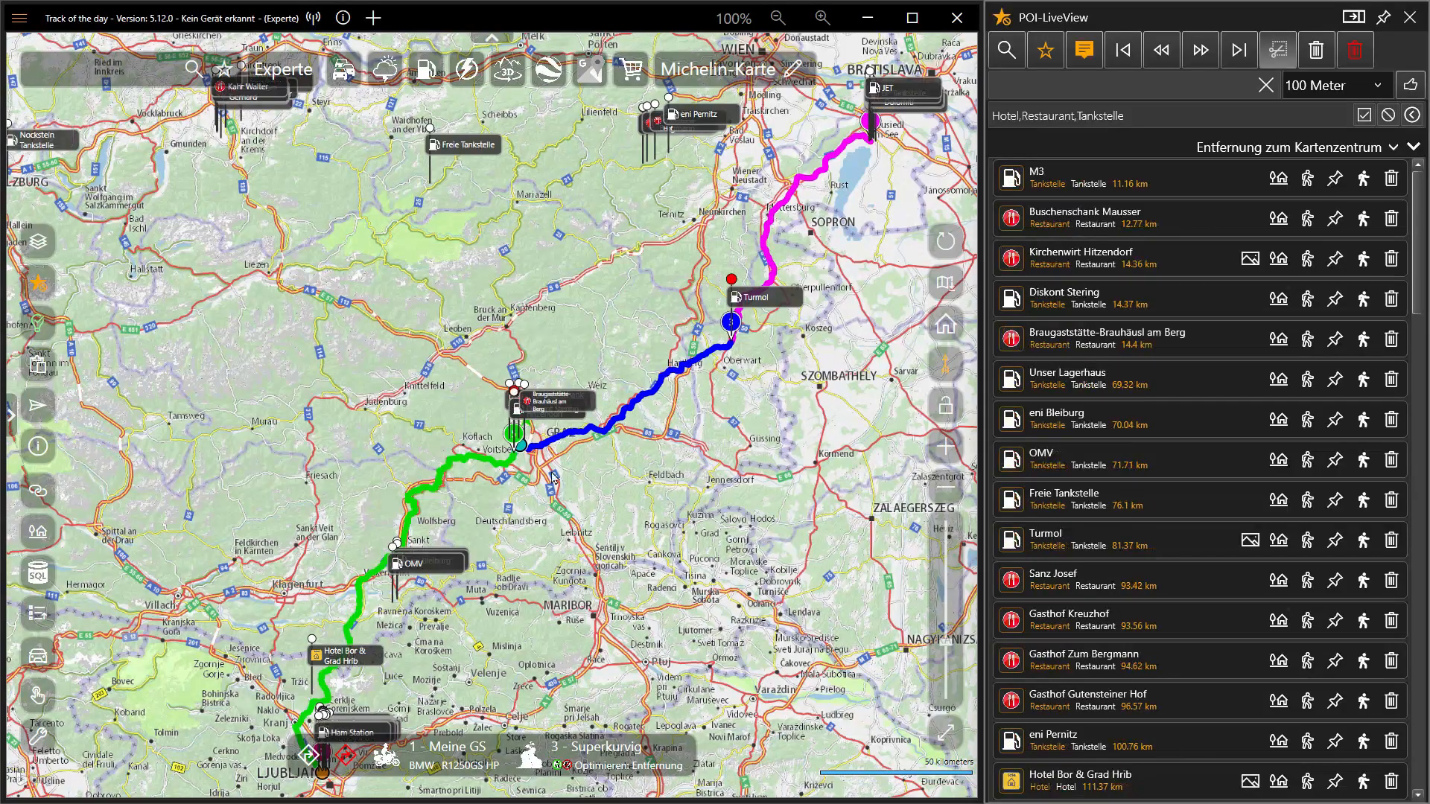
scroll(552, 442, up, 3)
scroll(553, 442, up, 3)
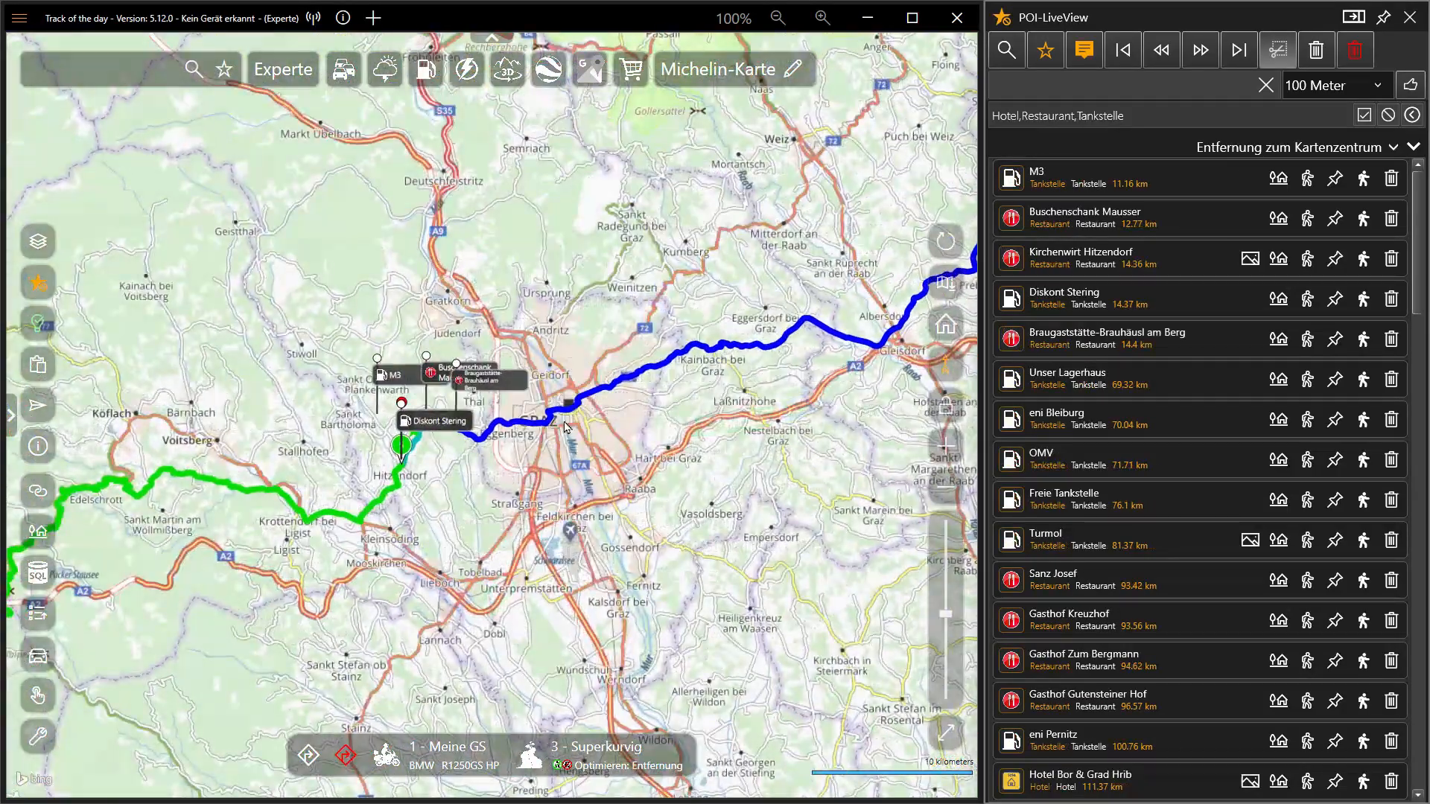
scroll(595, 398, up, 3)
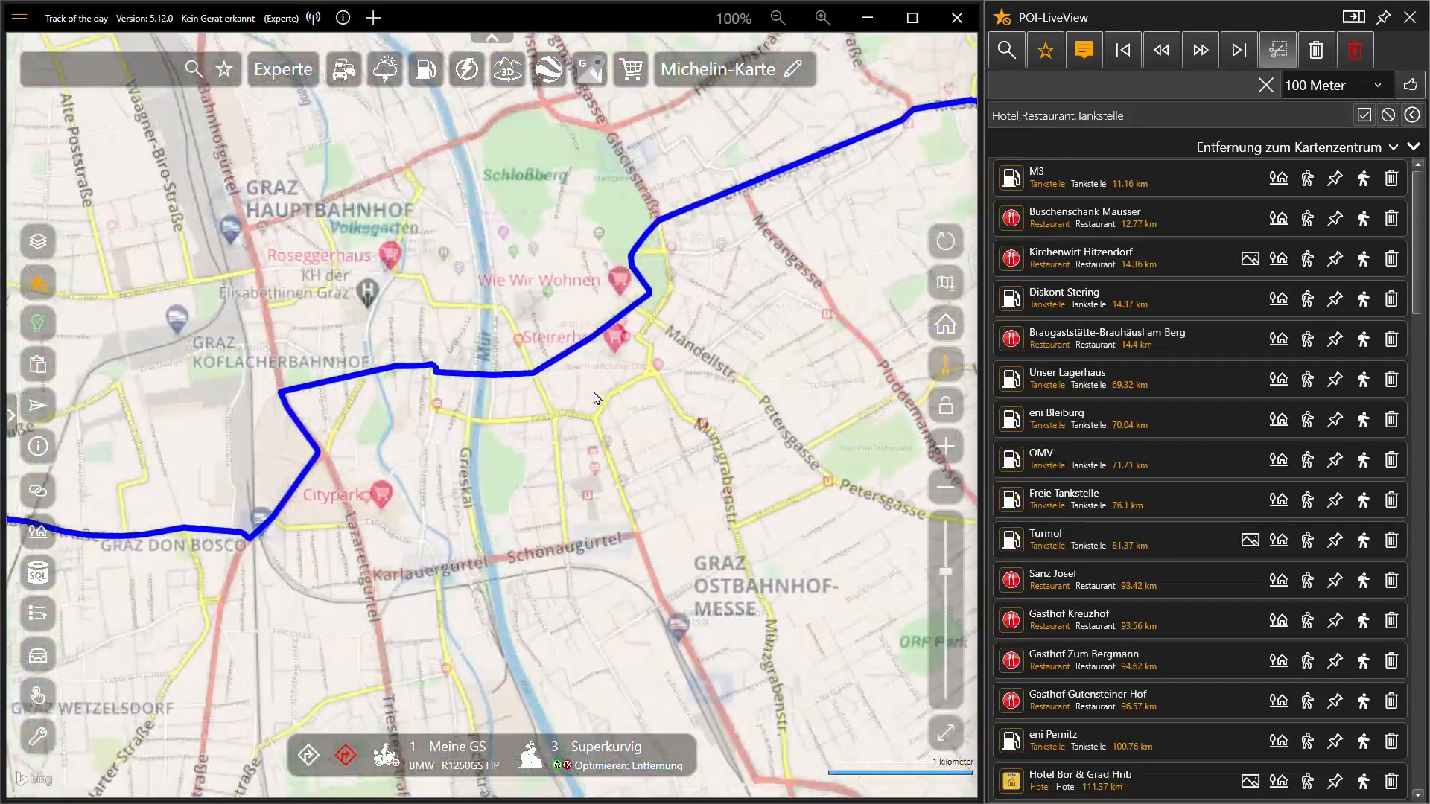
scroll(607, 385, up, 3)
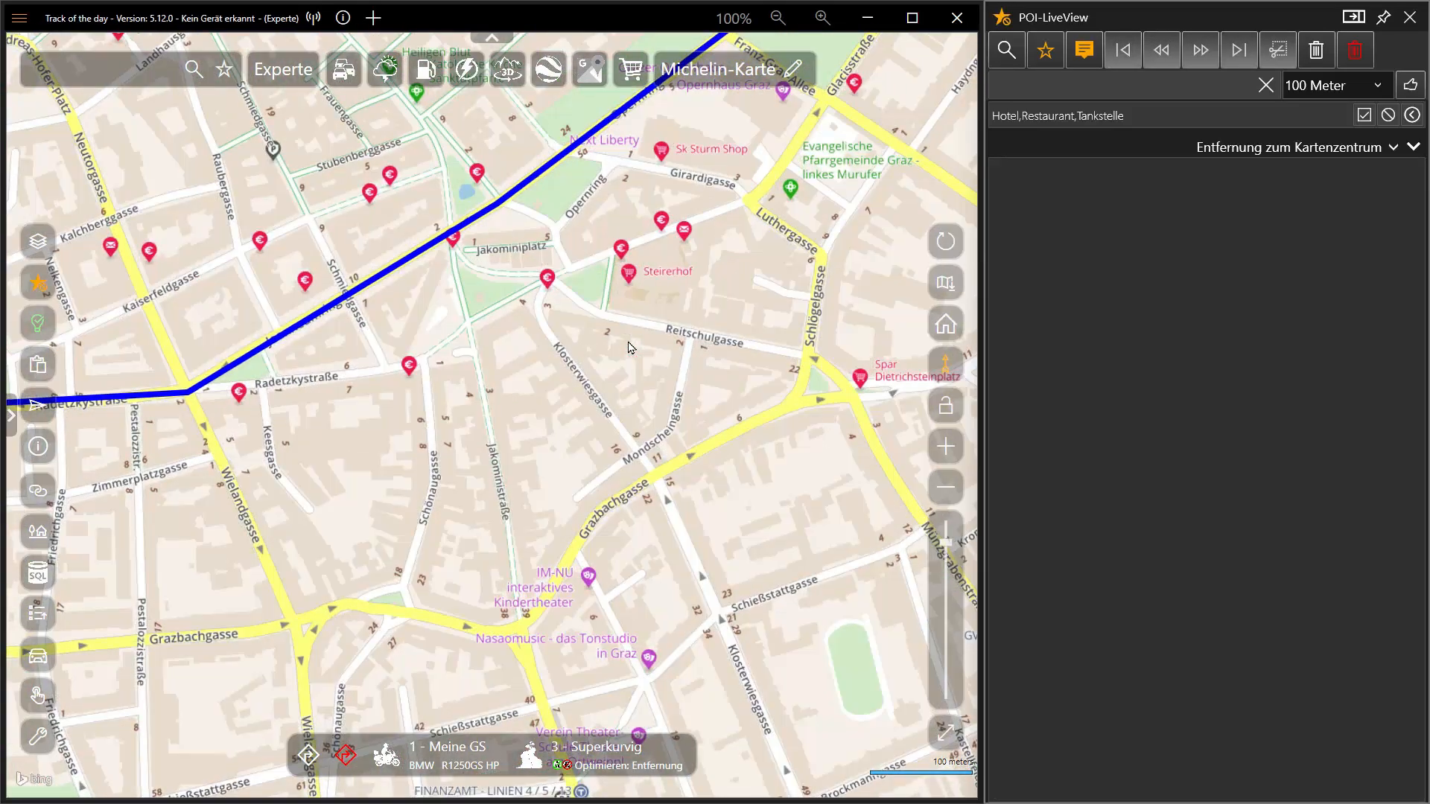
scroll(629, 347, up, 2)
drag(360, 222, 668, 426)
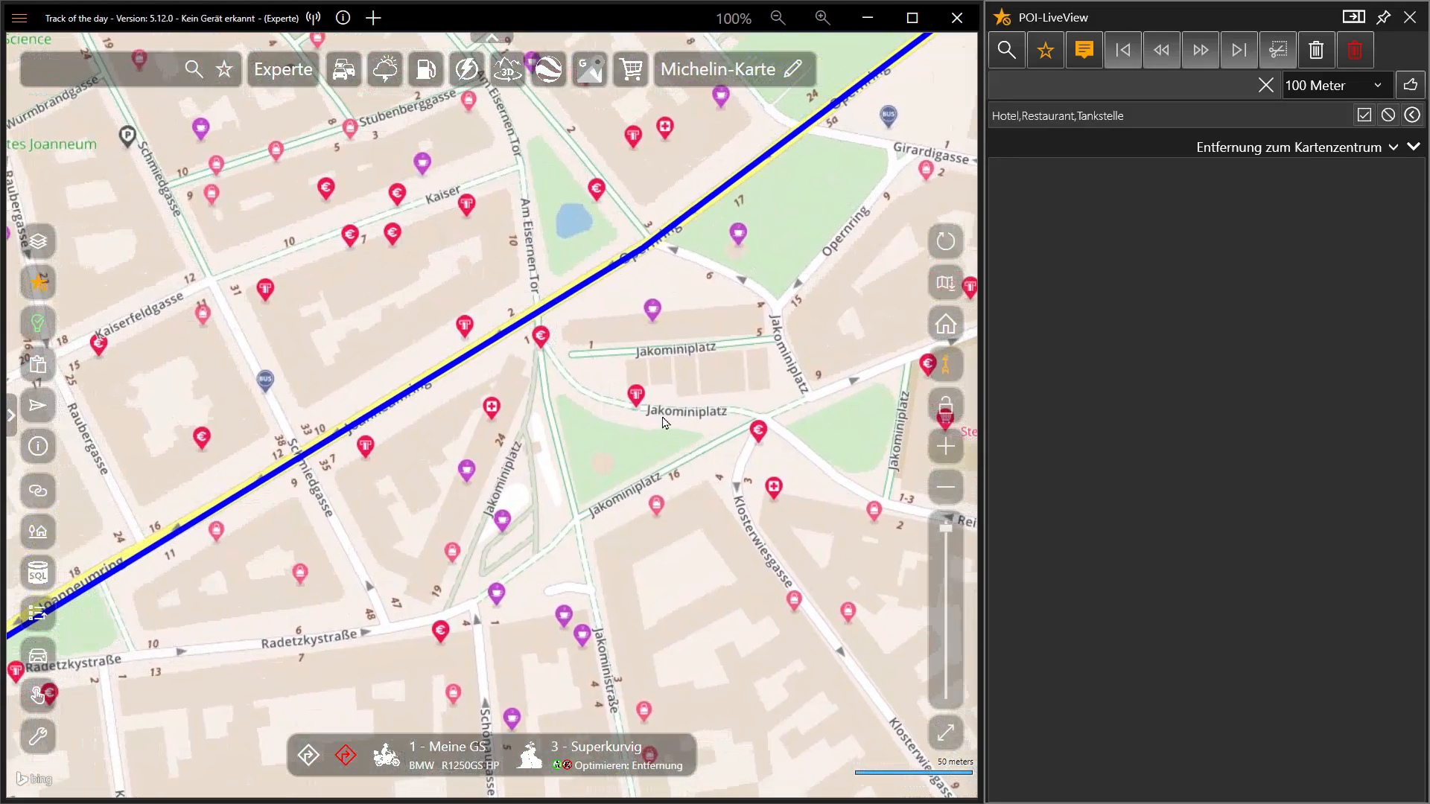
click(635, 395)
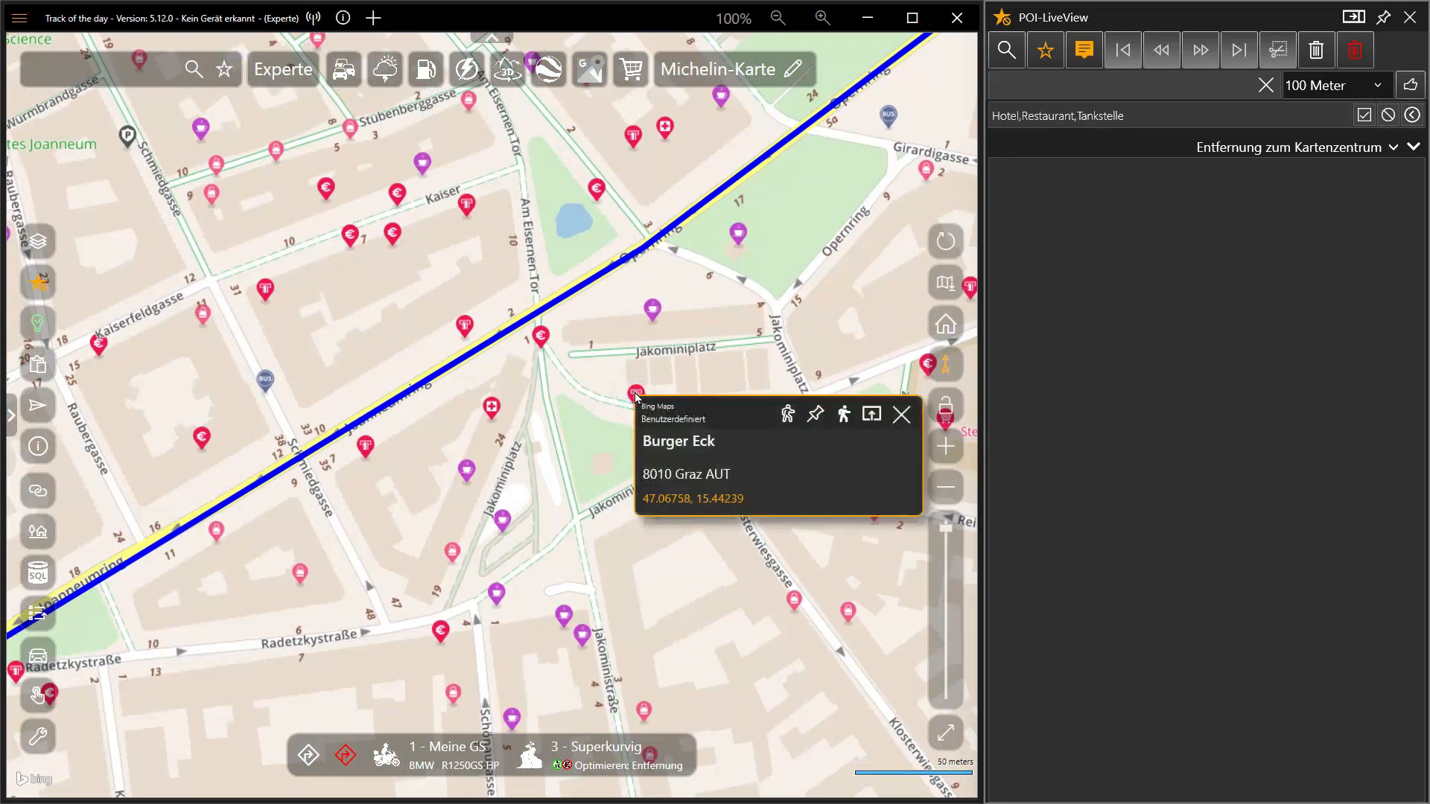
click(679, 498)
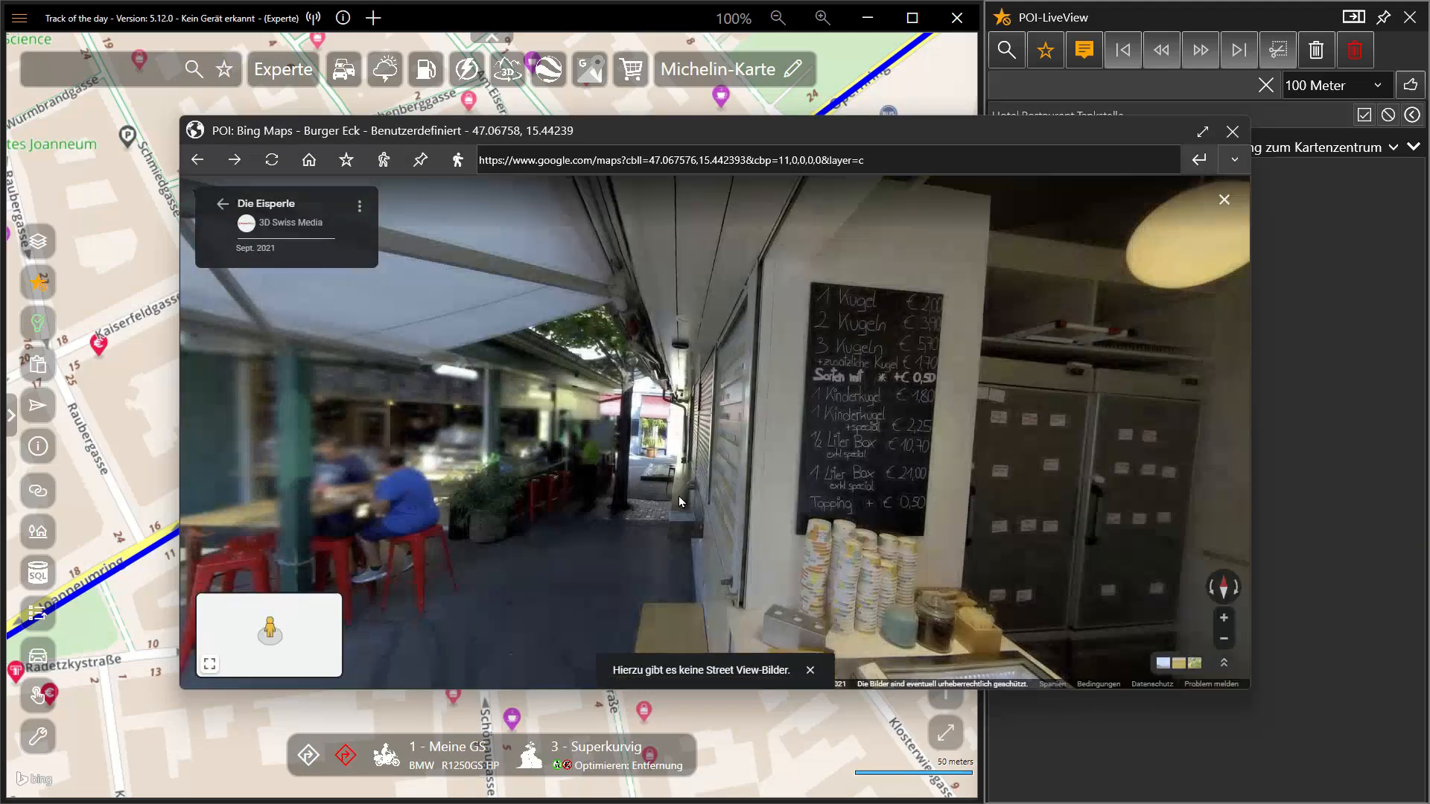
drag(466, 457, 1156, 431)
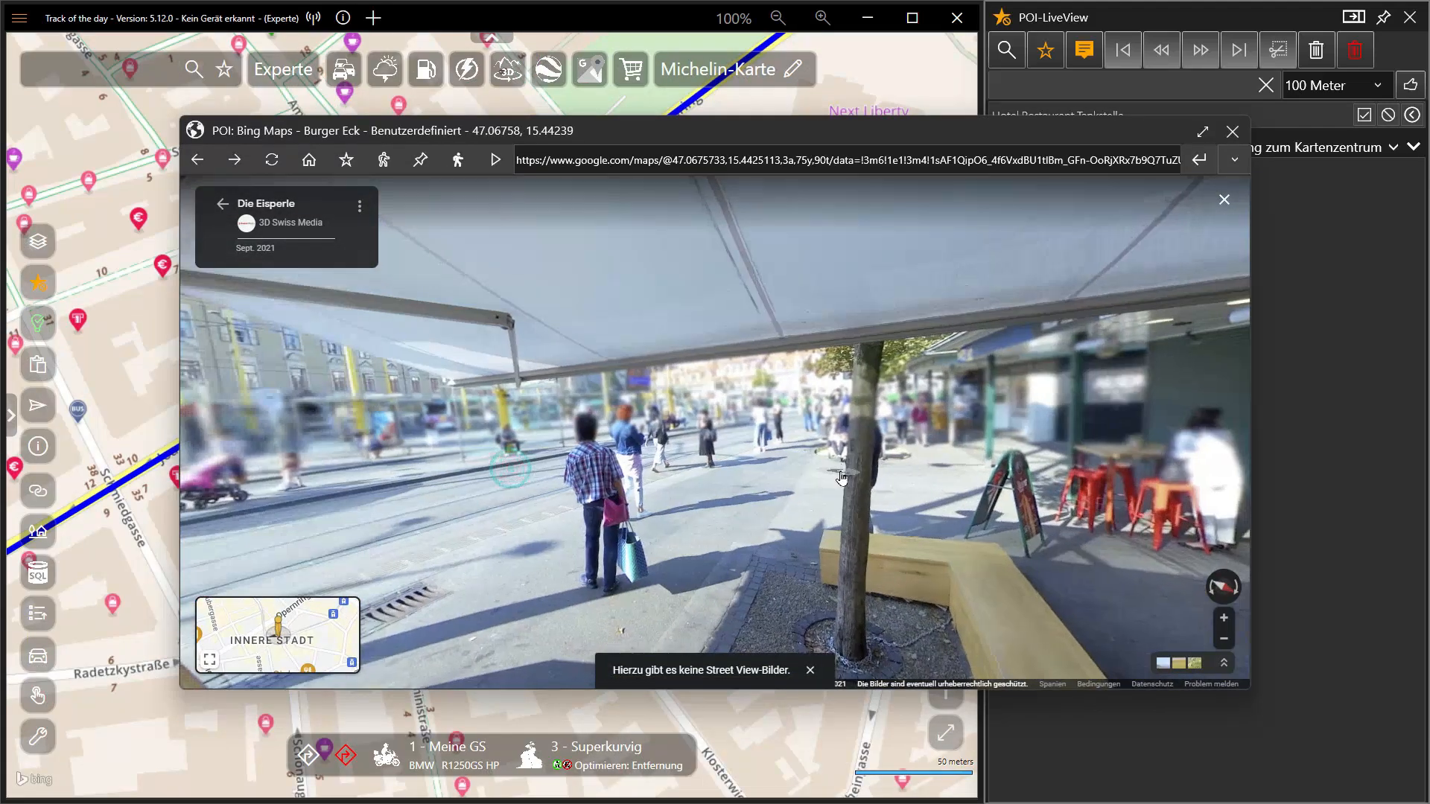
click(1232, 132)
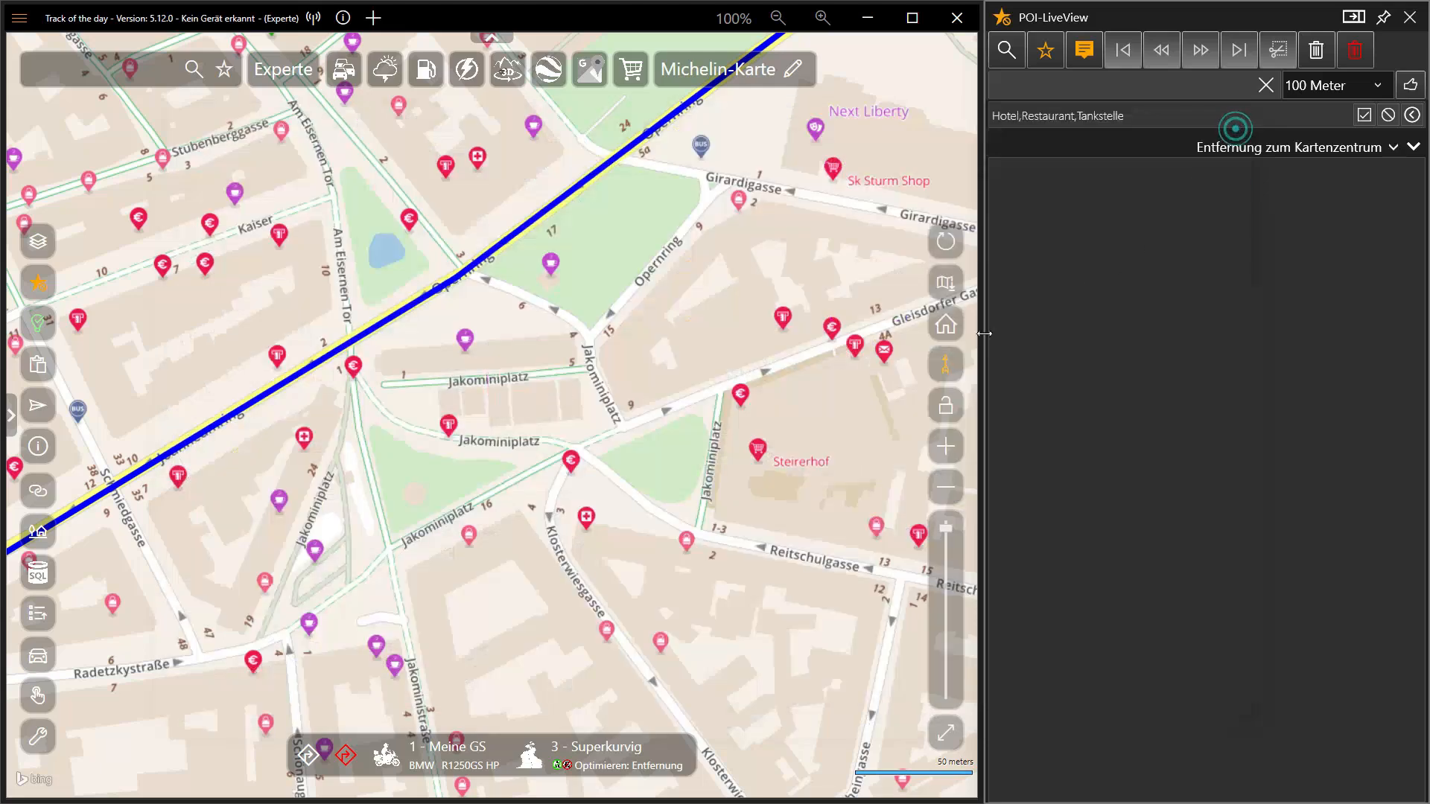
Add the Burger Eck map entry to the POI list and examine its Benutzerdefiniert category in the category filter.
click(449, 427)
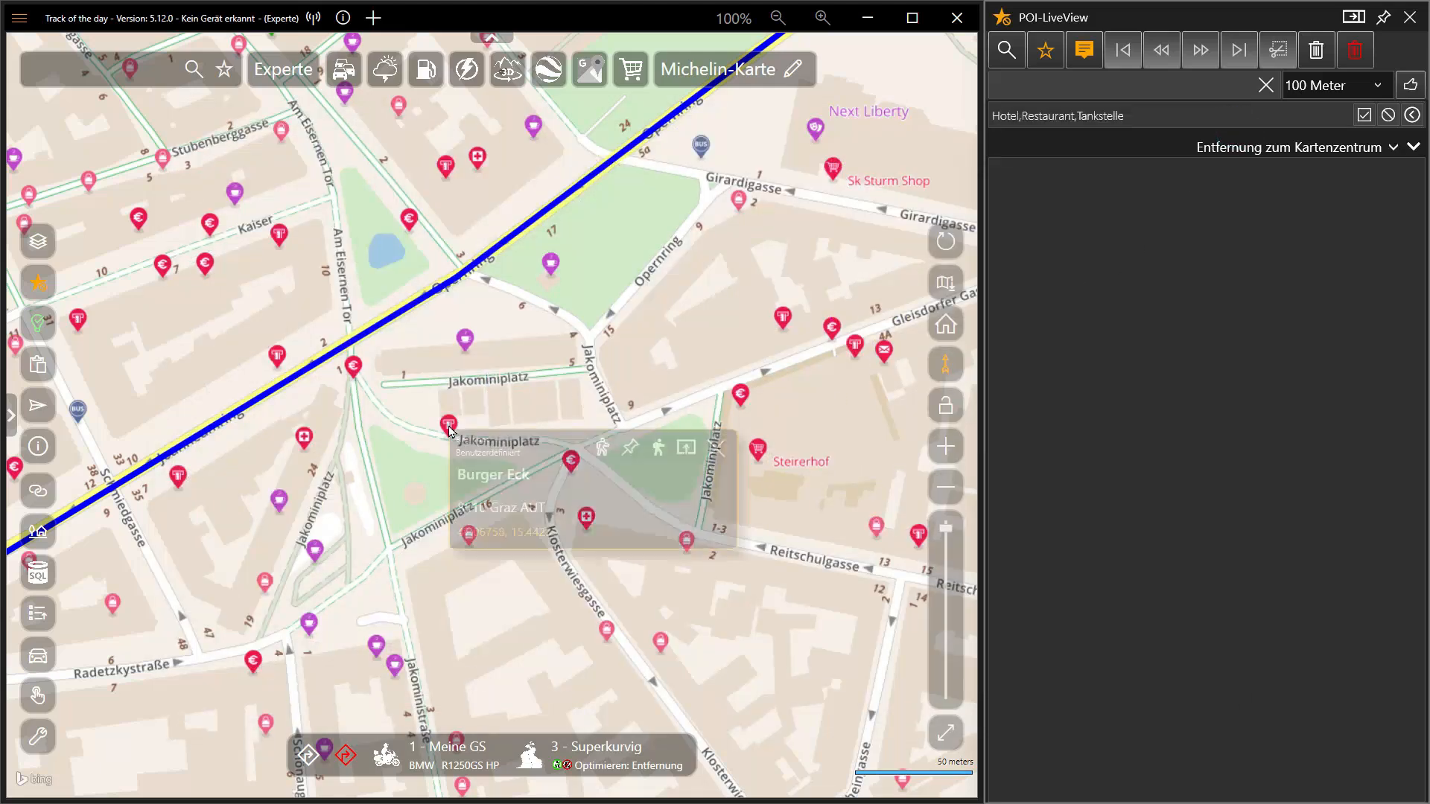
click(685, 449)
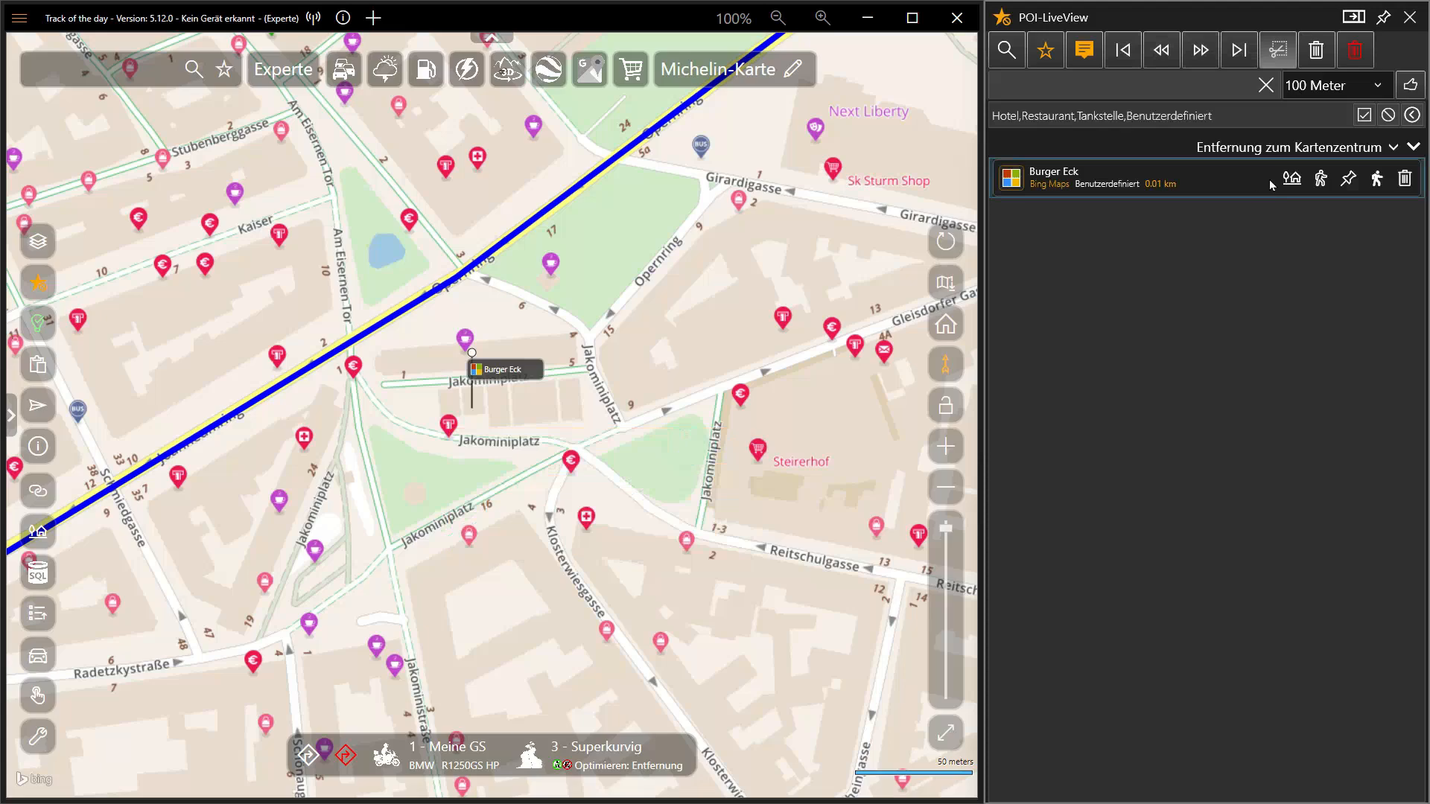
click(1412, 115)
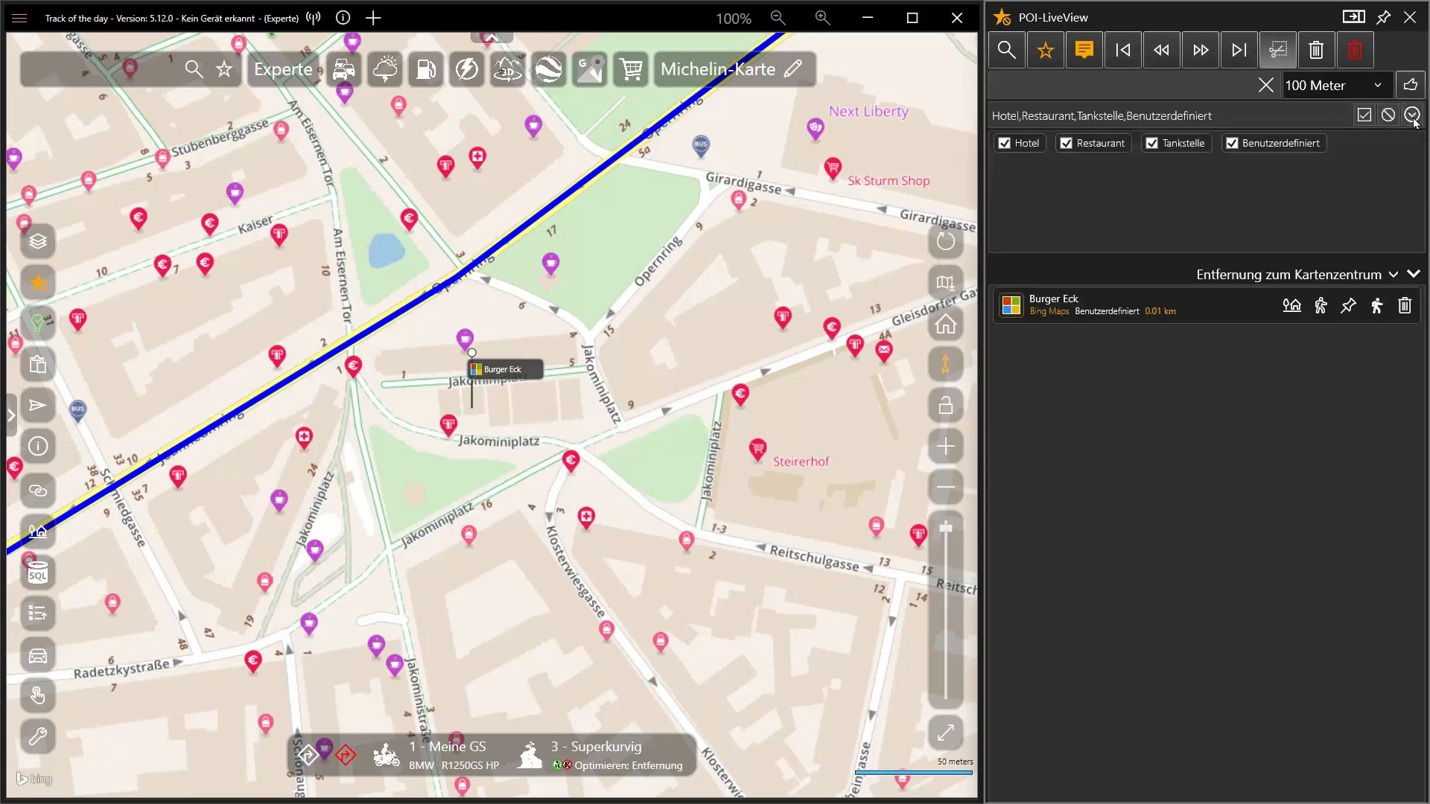
click(1275, 145)
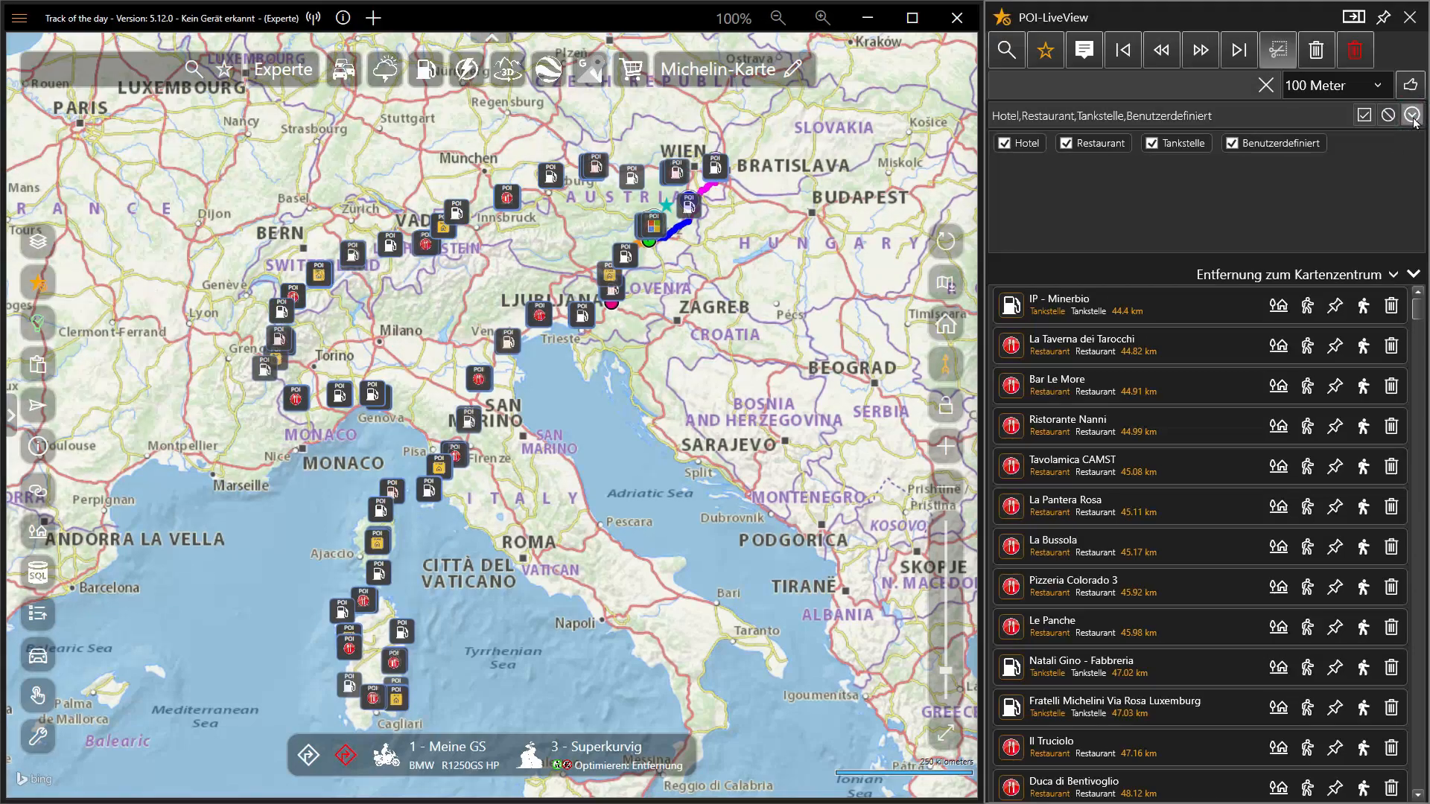
Collapse the category filter and search the POI list for "Burger".
click(1412, 116)
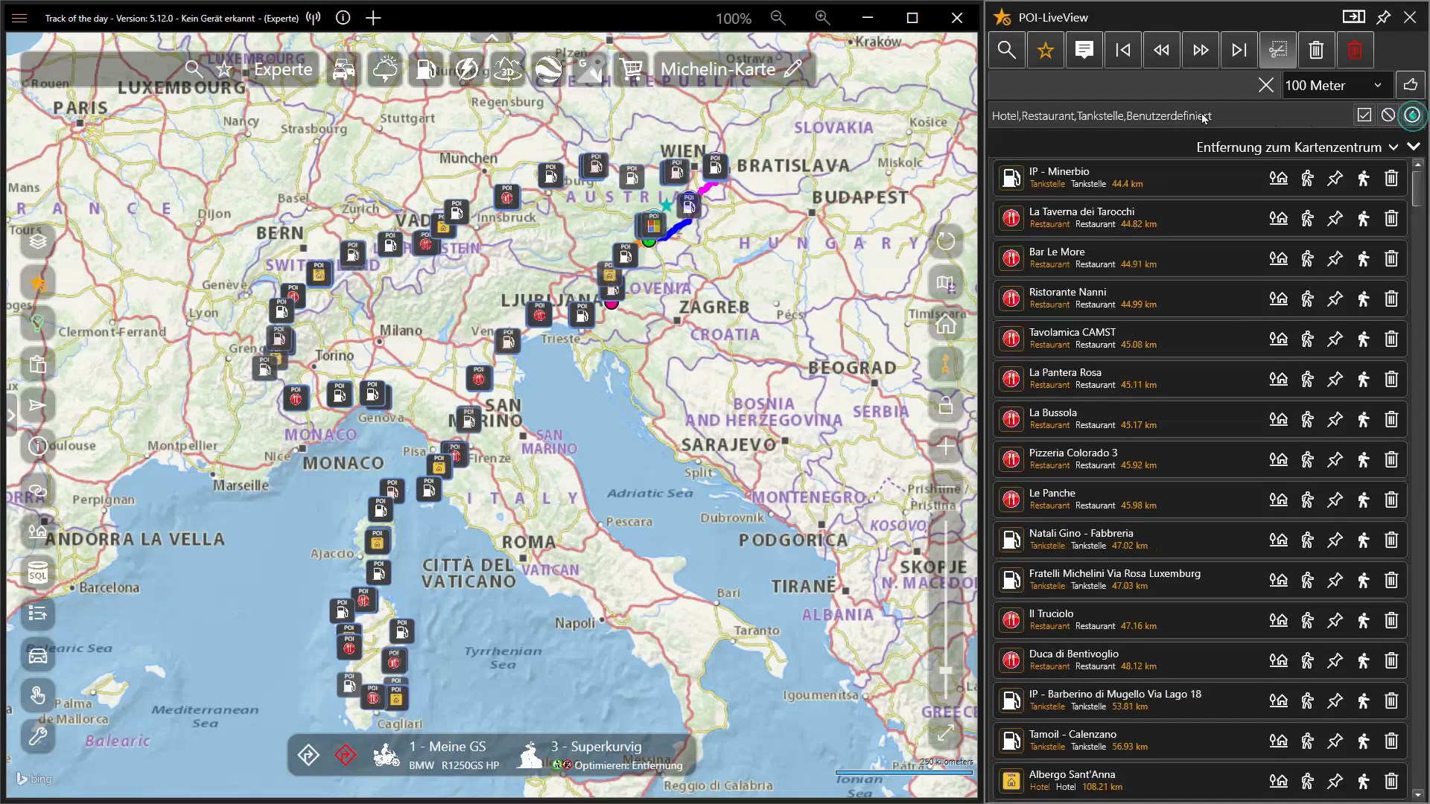
click(1123, 84)
text(Burger)
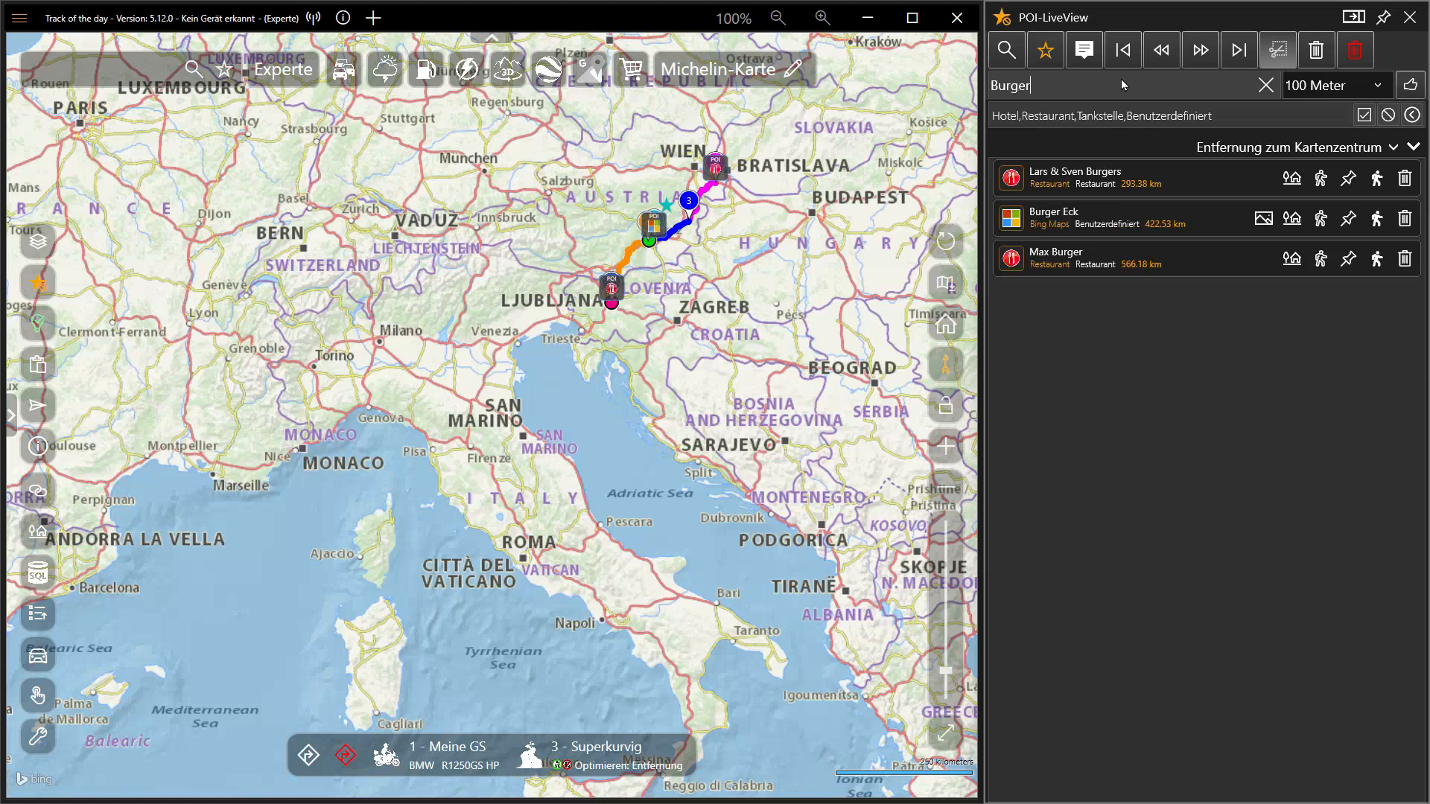
Select Burger Eck in the POI list and focus the map on its location in central Graz.
click(1136, 220)
click(1136, 220)
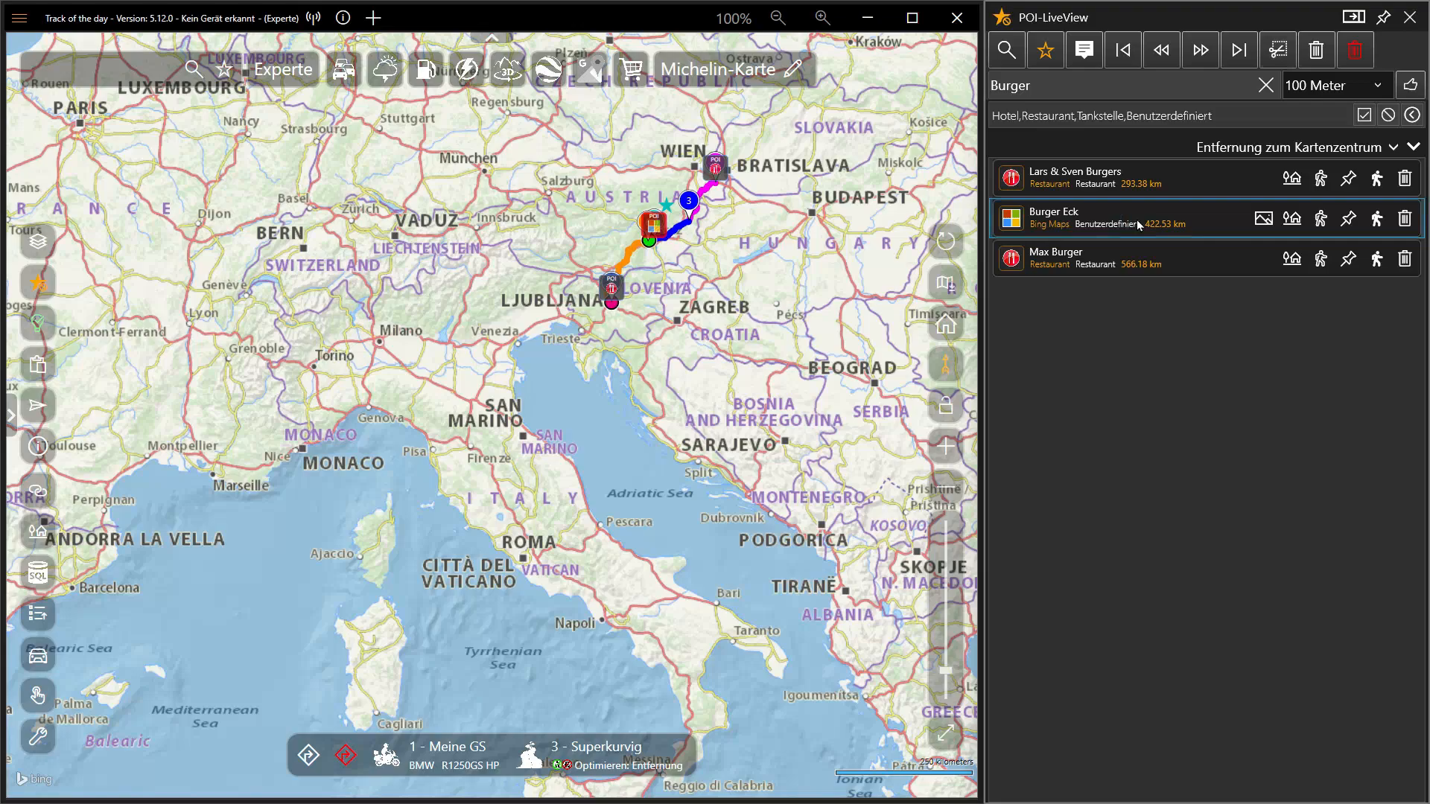
double_click(1136, 221)
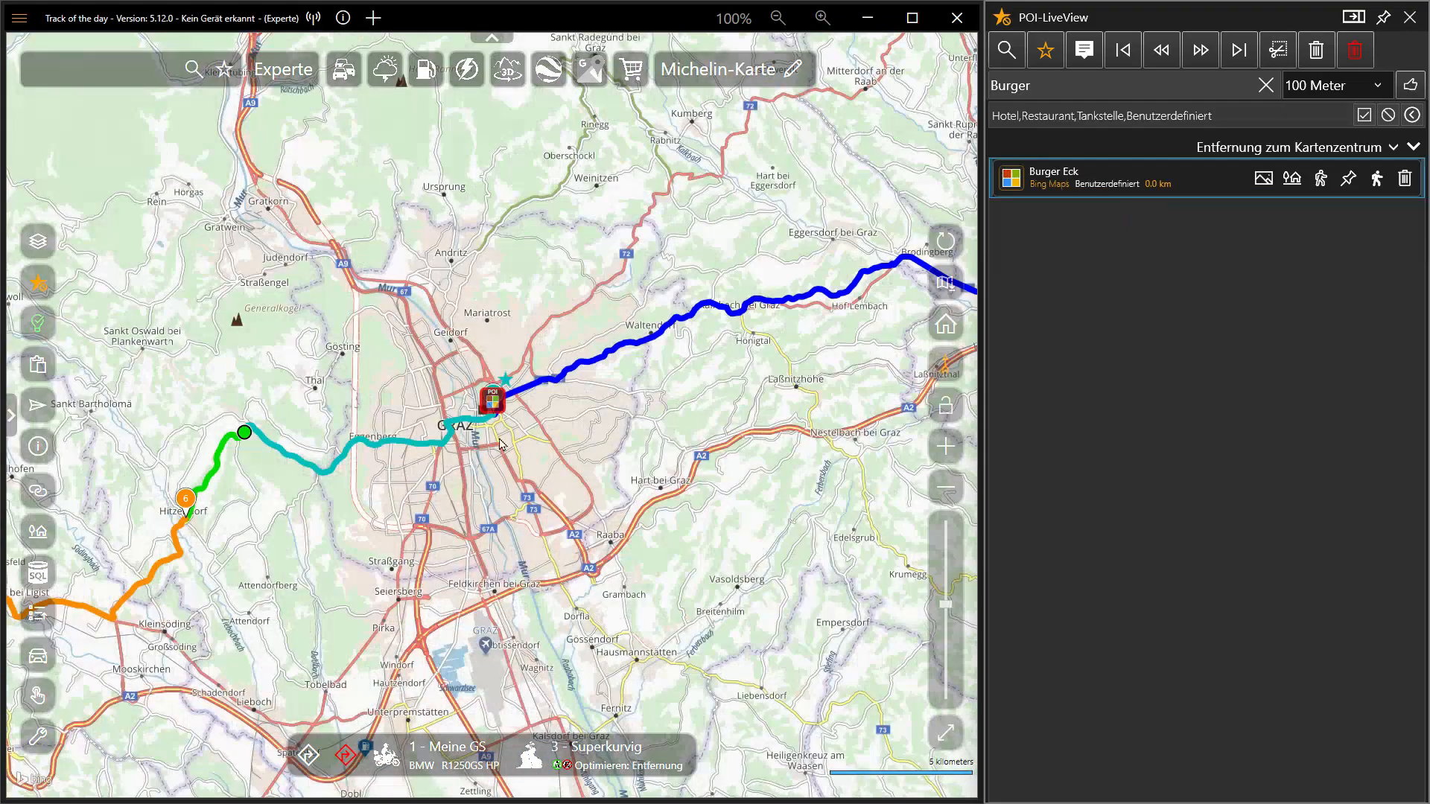
scroll(500, 445, up, 4)
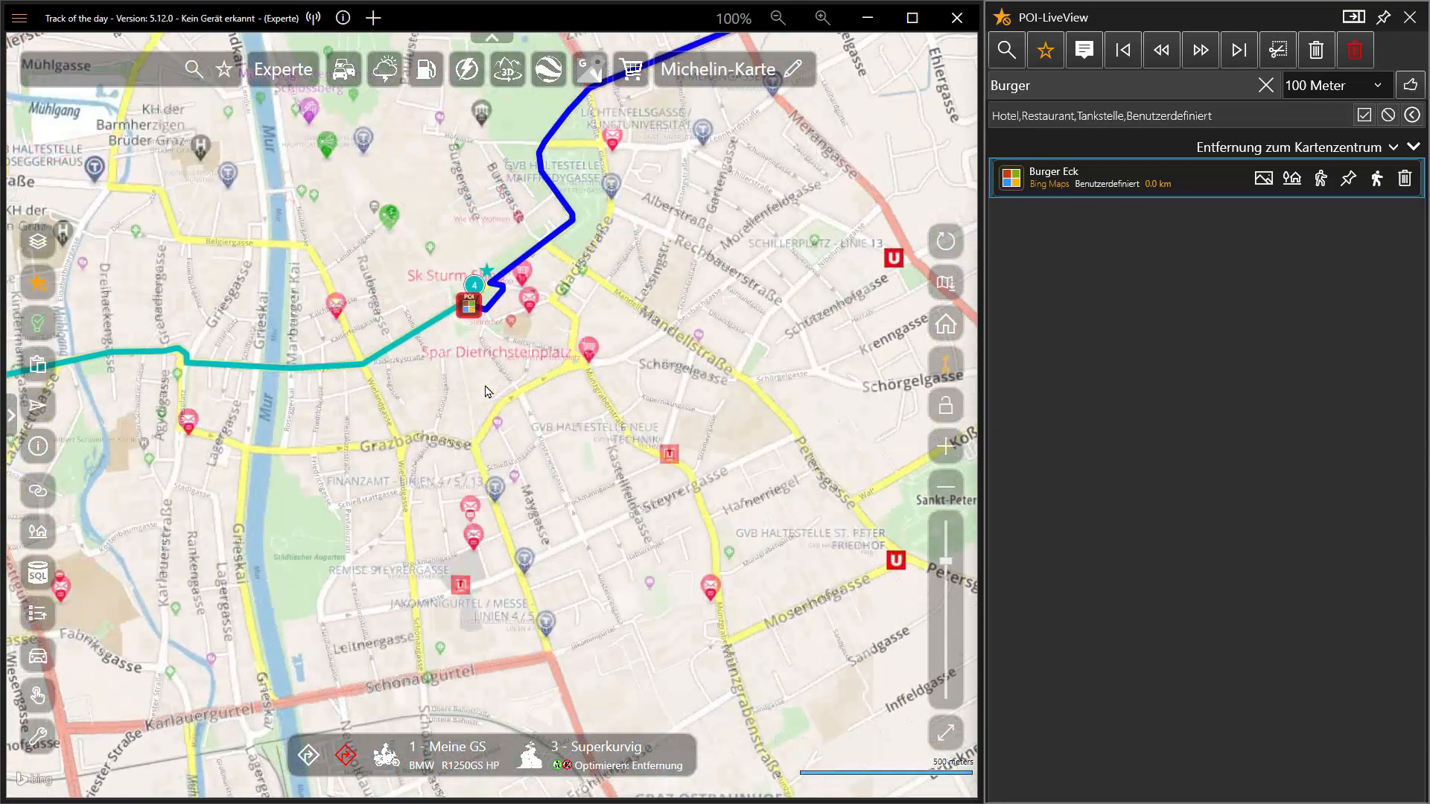
scroll(484, 391, up, 2)
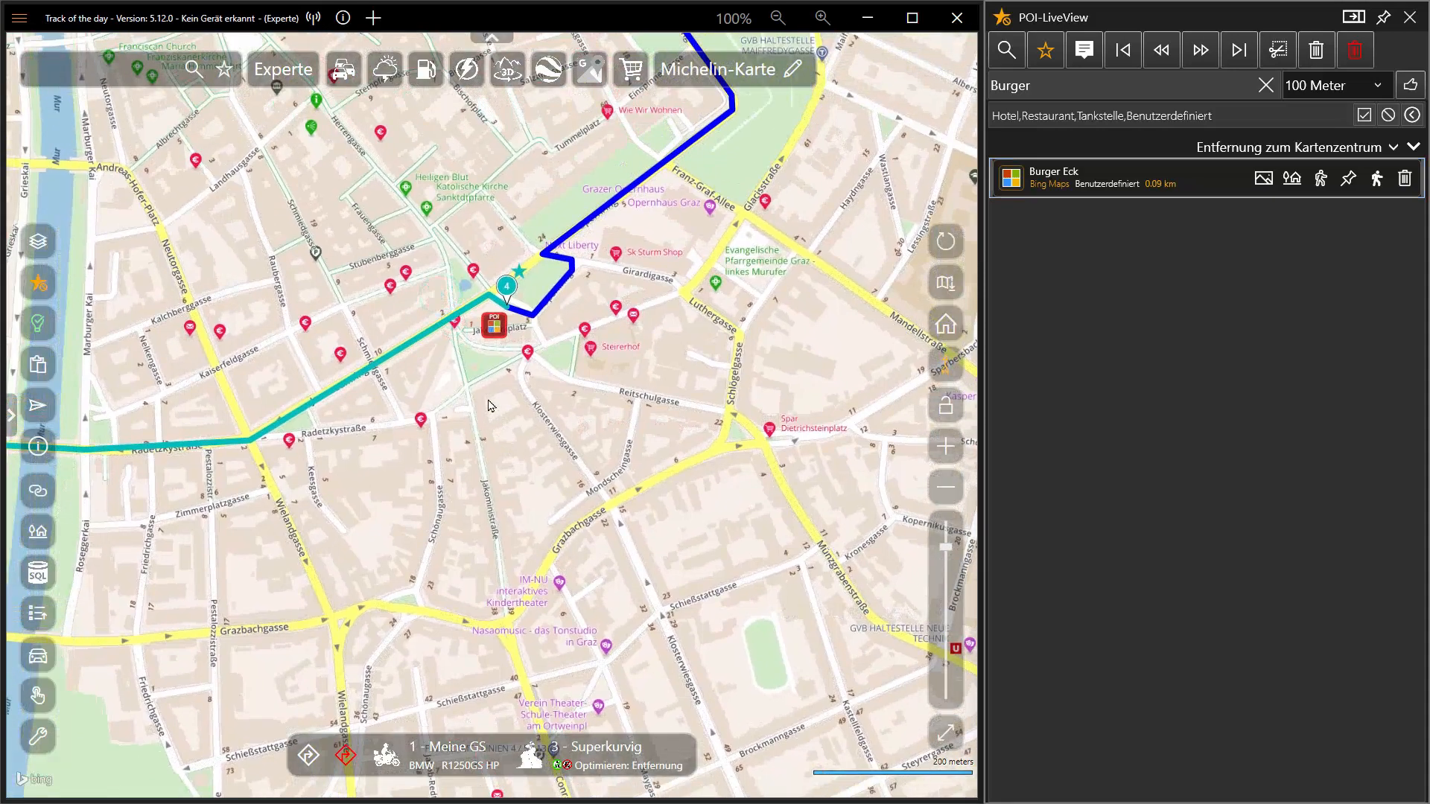
Clear the POI search, refocus the map on the route and limit the POIs to within 100 metres of it.
click(1266, 85)
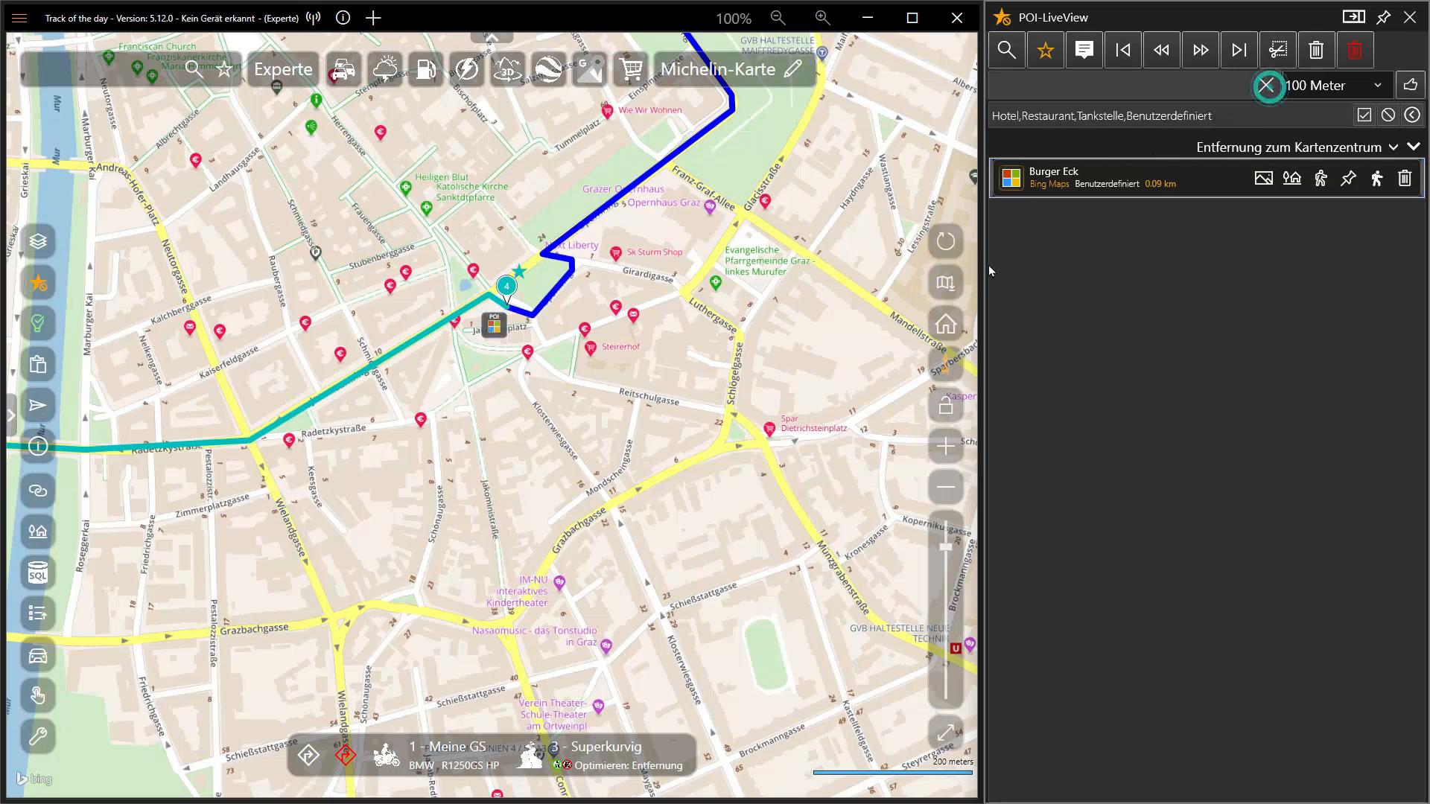
click(950, 245)
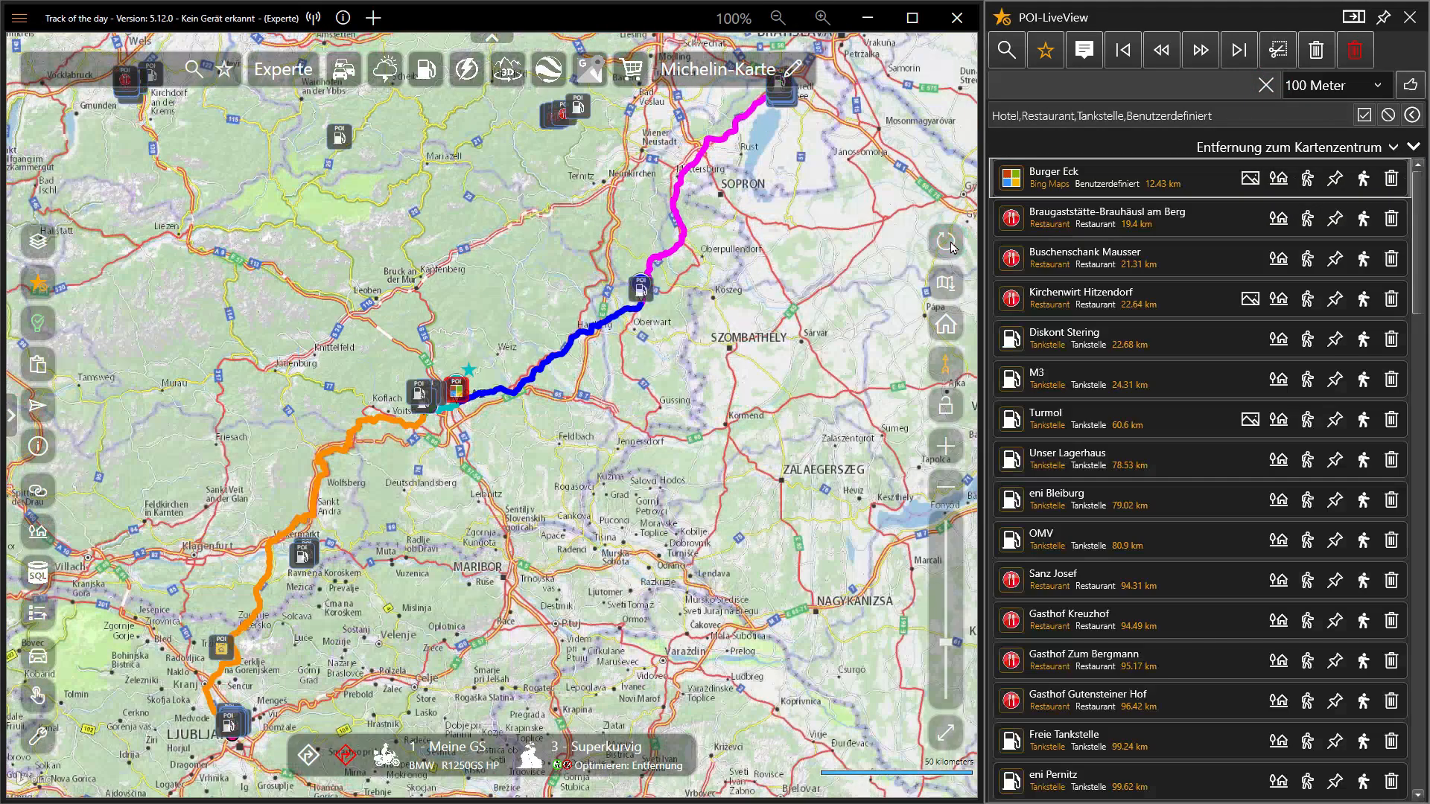
click(1379, 85)
click(1383, 87)
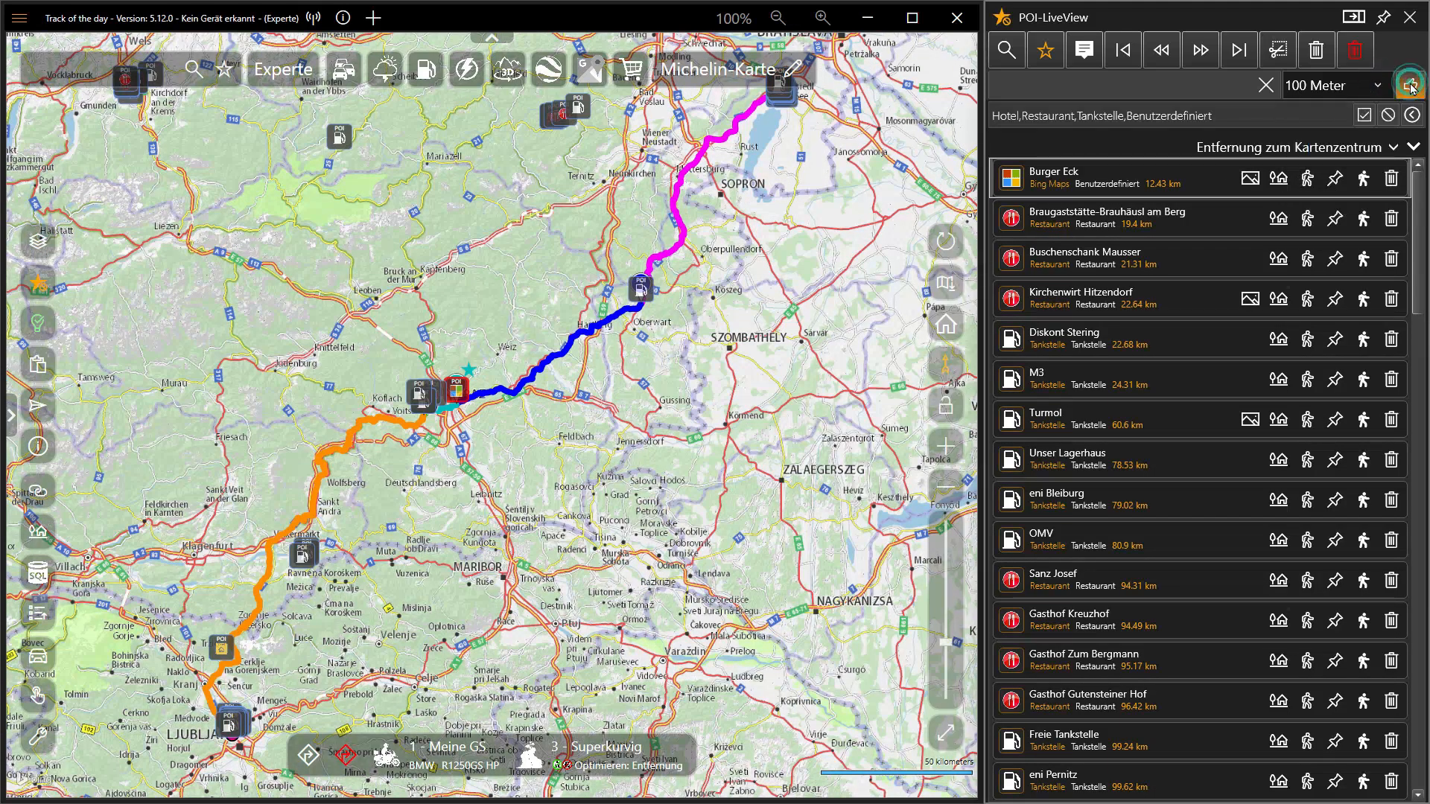
click(1410, 86)
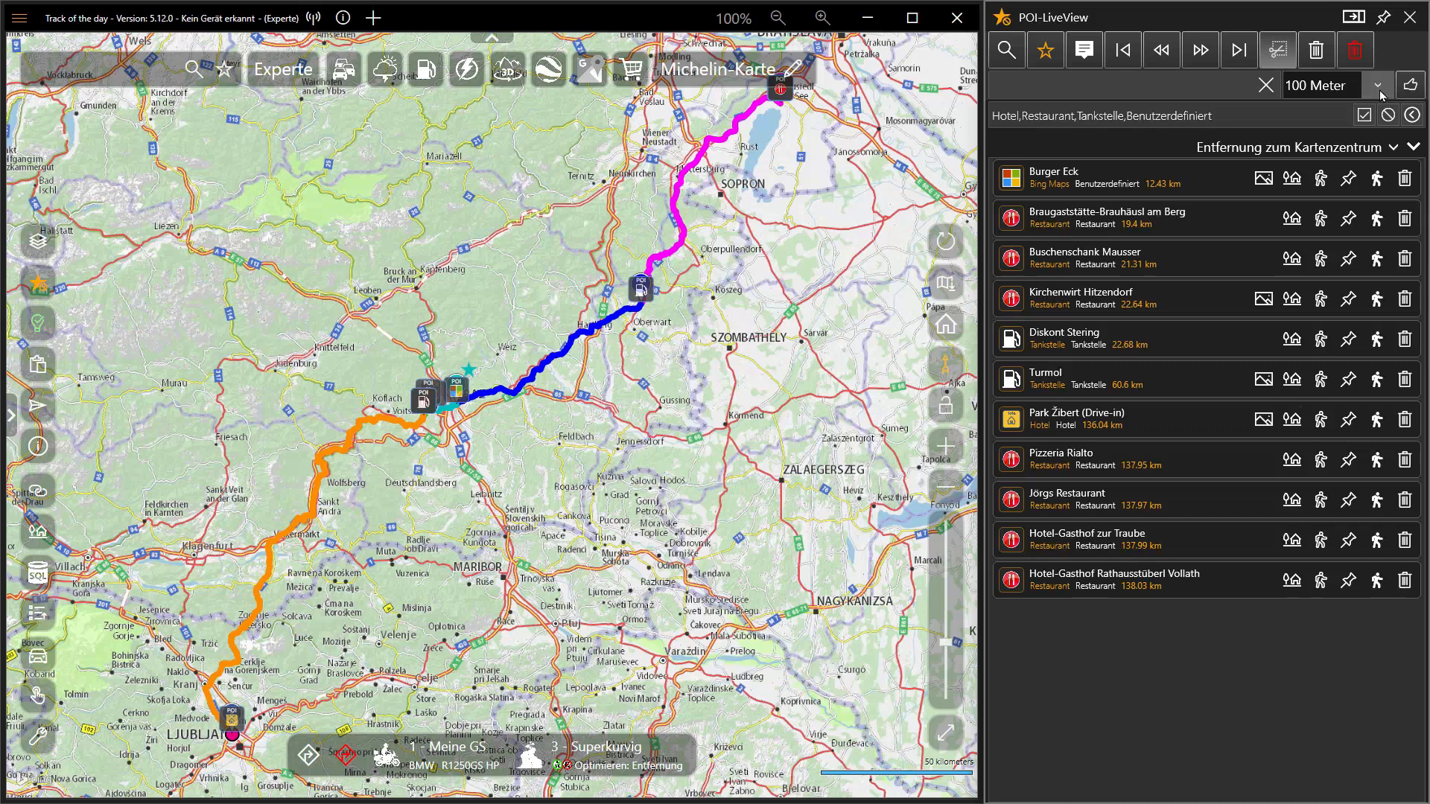
Narrow the POI distance filter along the route to 50 metres and then to 10 metres.
click(1376, 90)
click(1370, 131)
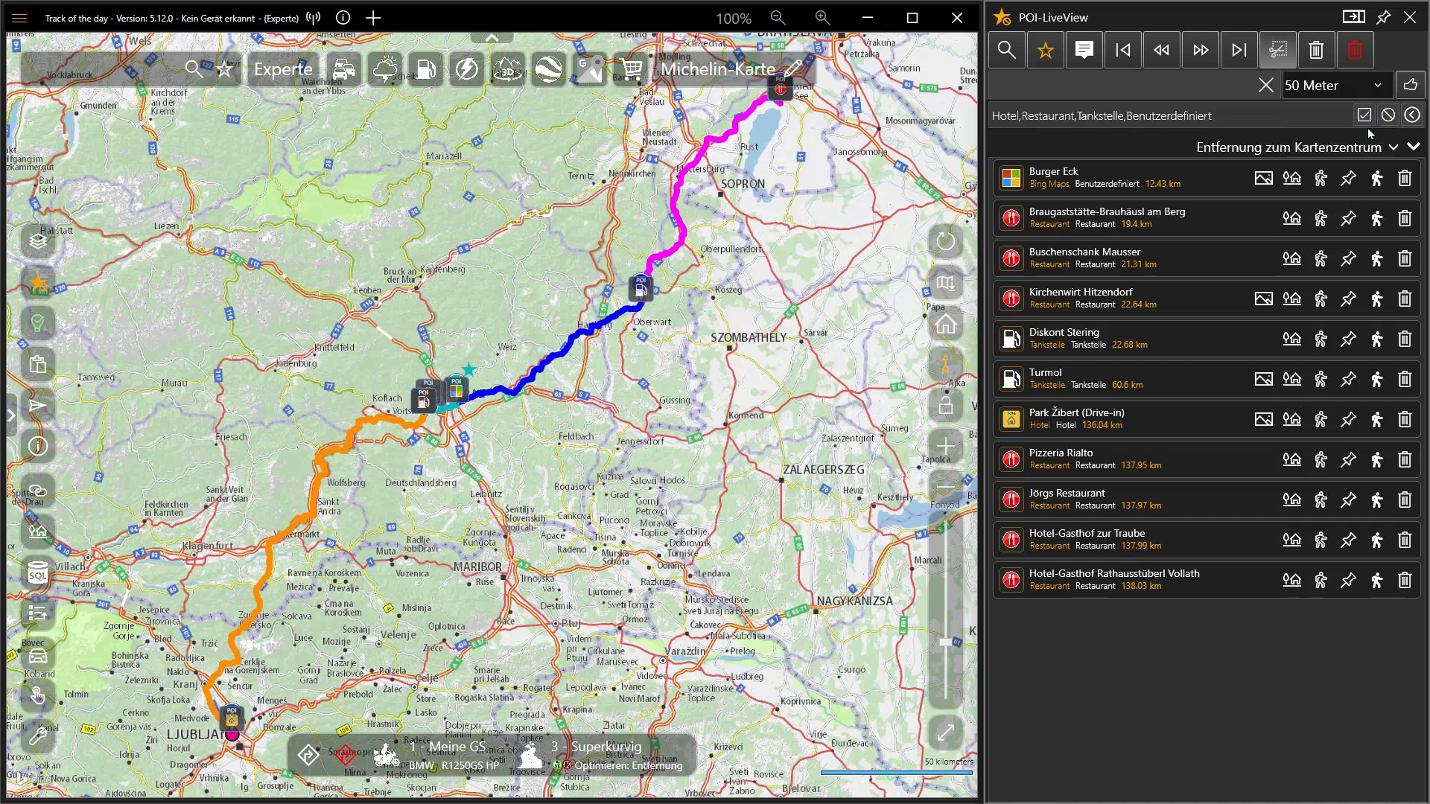
click(1409, 85)
click(1376, 85)
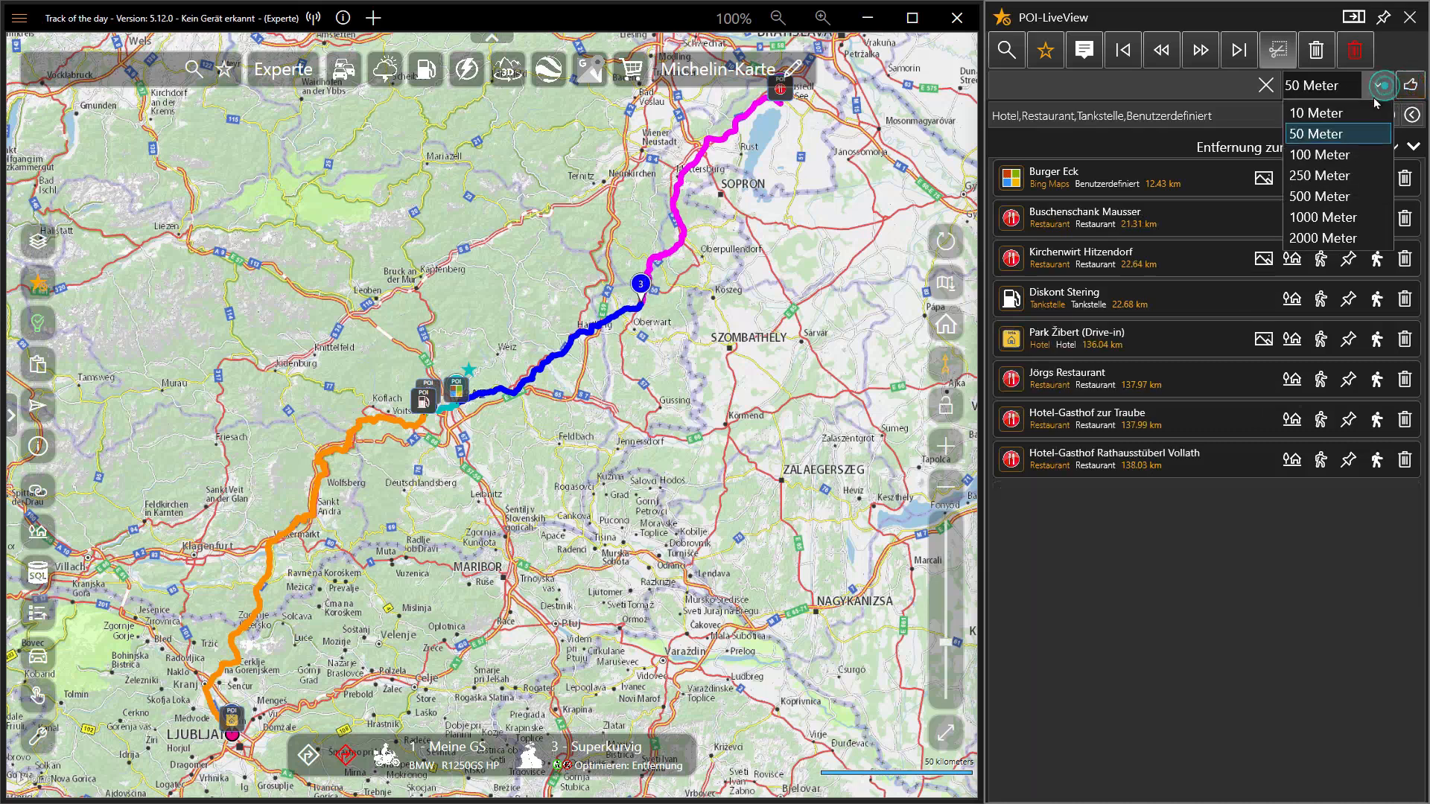
click(1370, 113)
click(1411, 87)
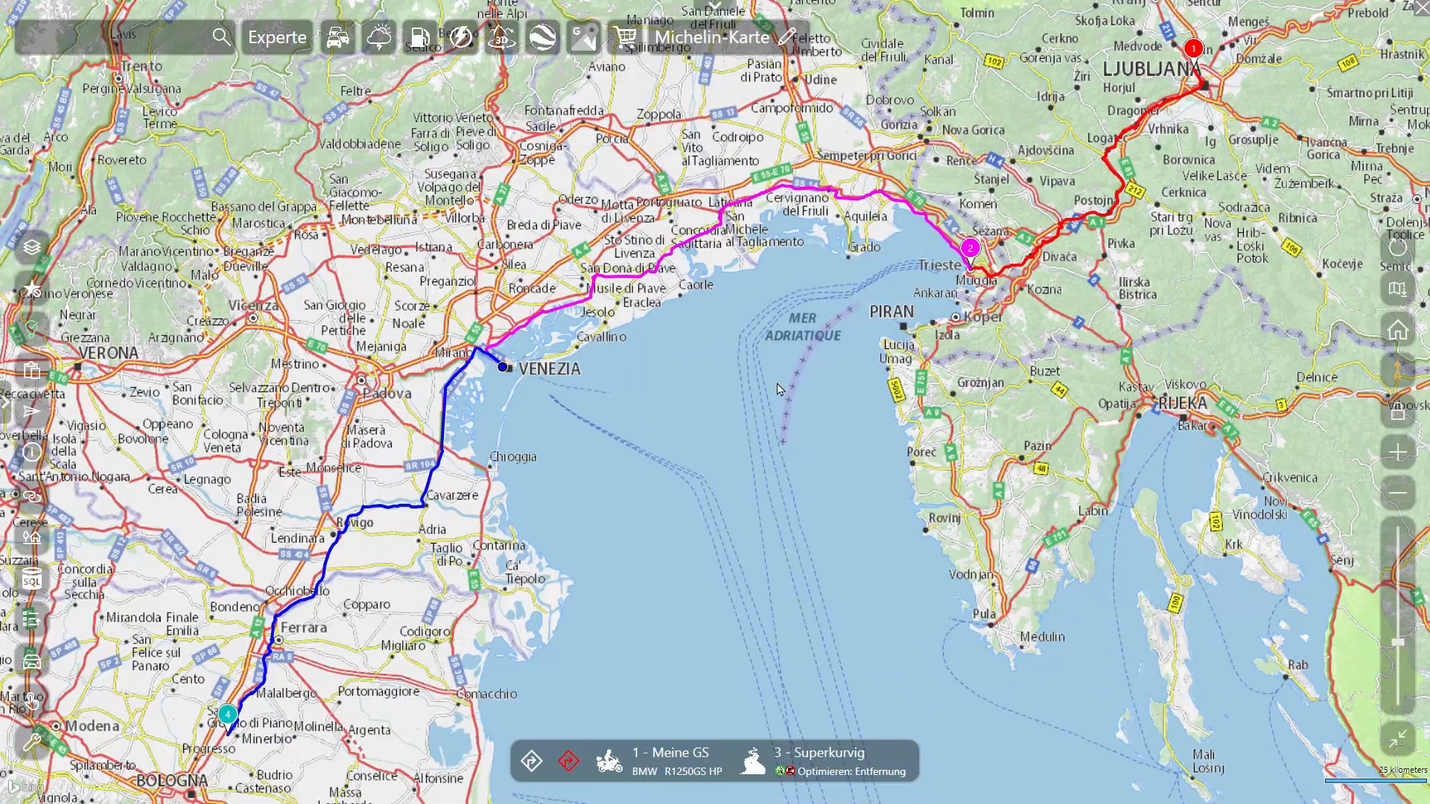
Add the Palazzo Corner Spinelli map entry beside the Canal Grande in Venice to the POIs.
scroll(505, 383, up, 5)
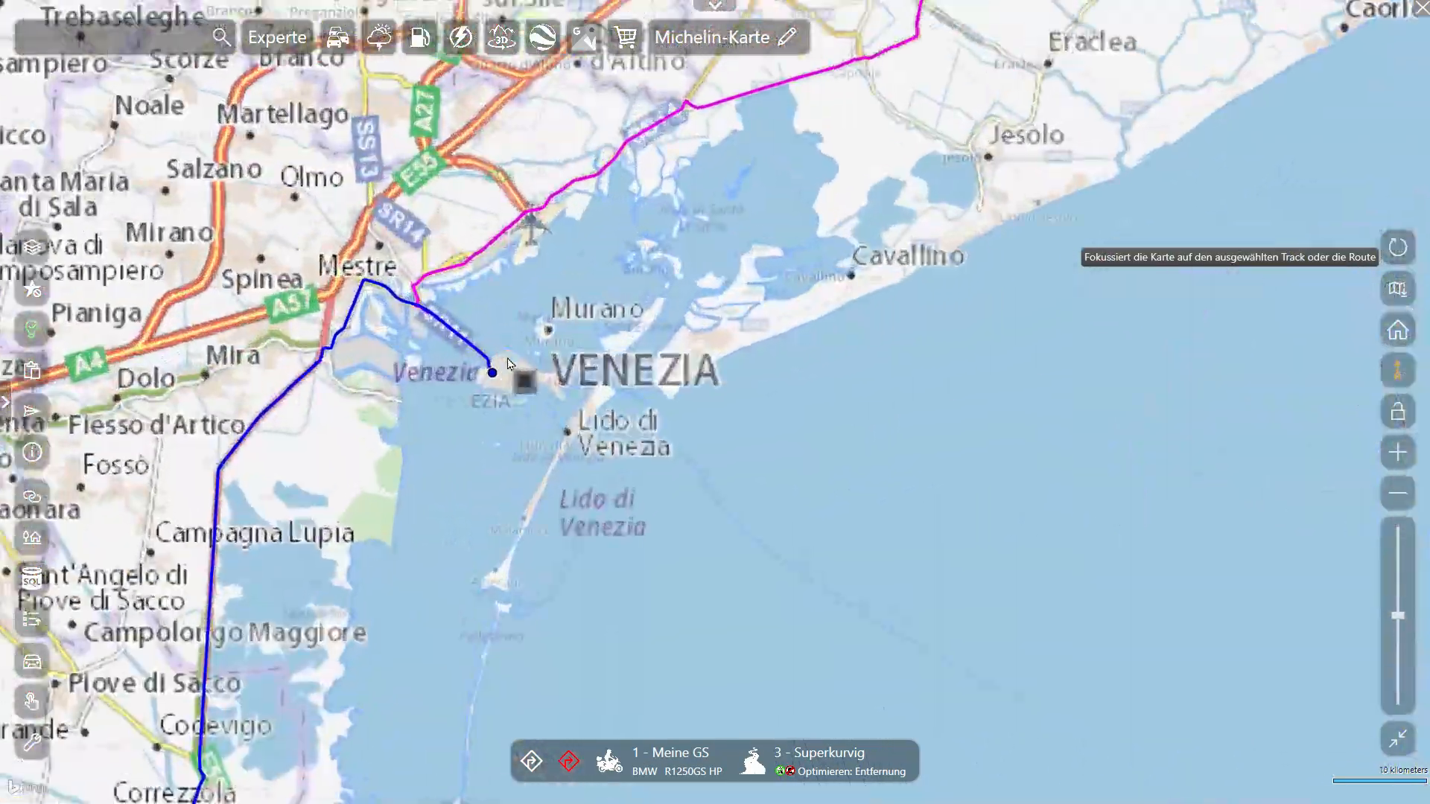
scroll(503, 382, up, 5)
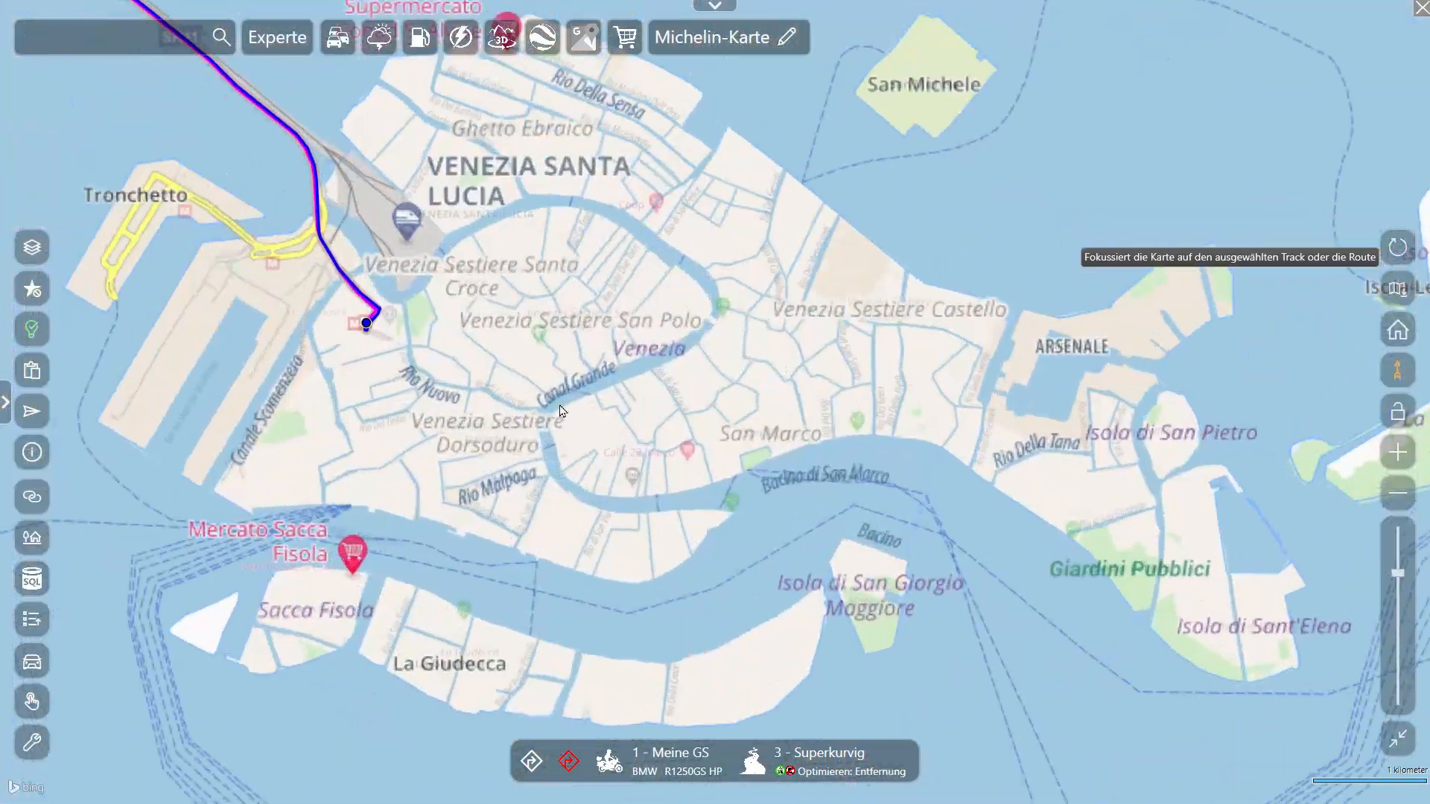
scroll(603, 423, up, 5)
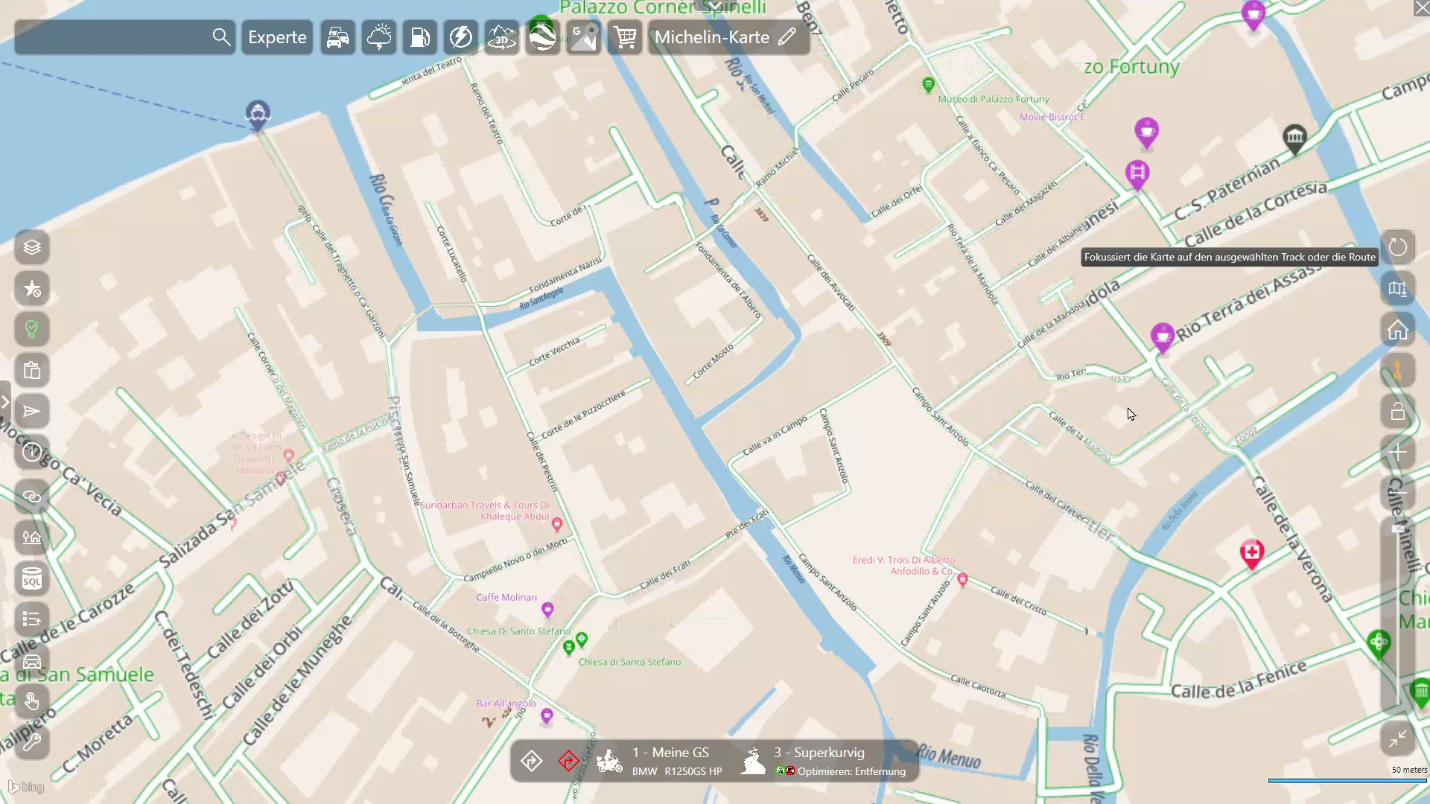
drag(1071, 170, 947, 363)
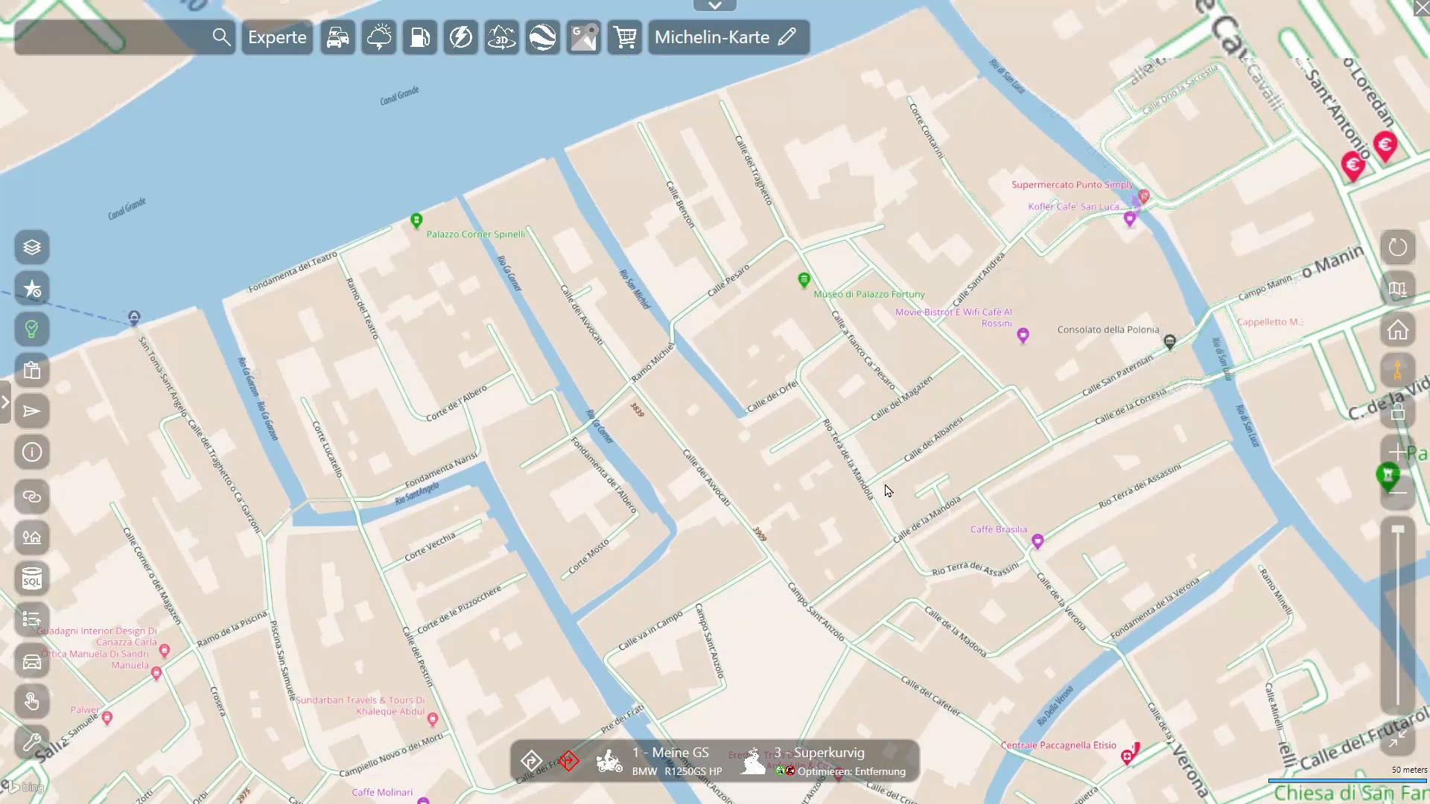
click(419, 231)
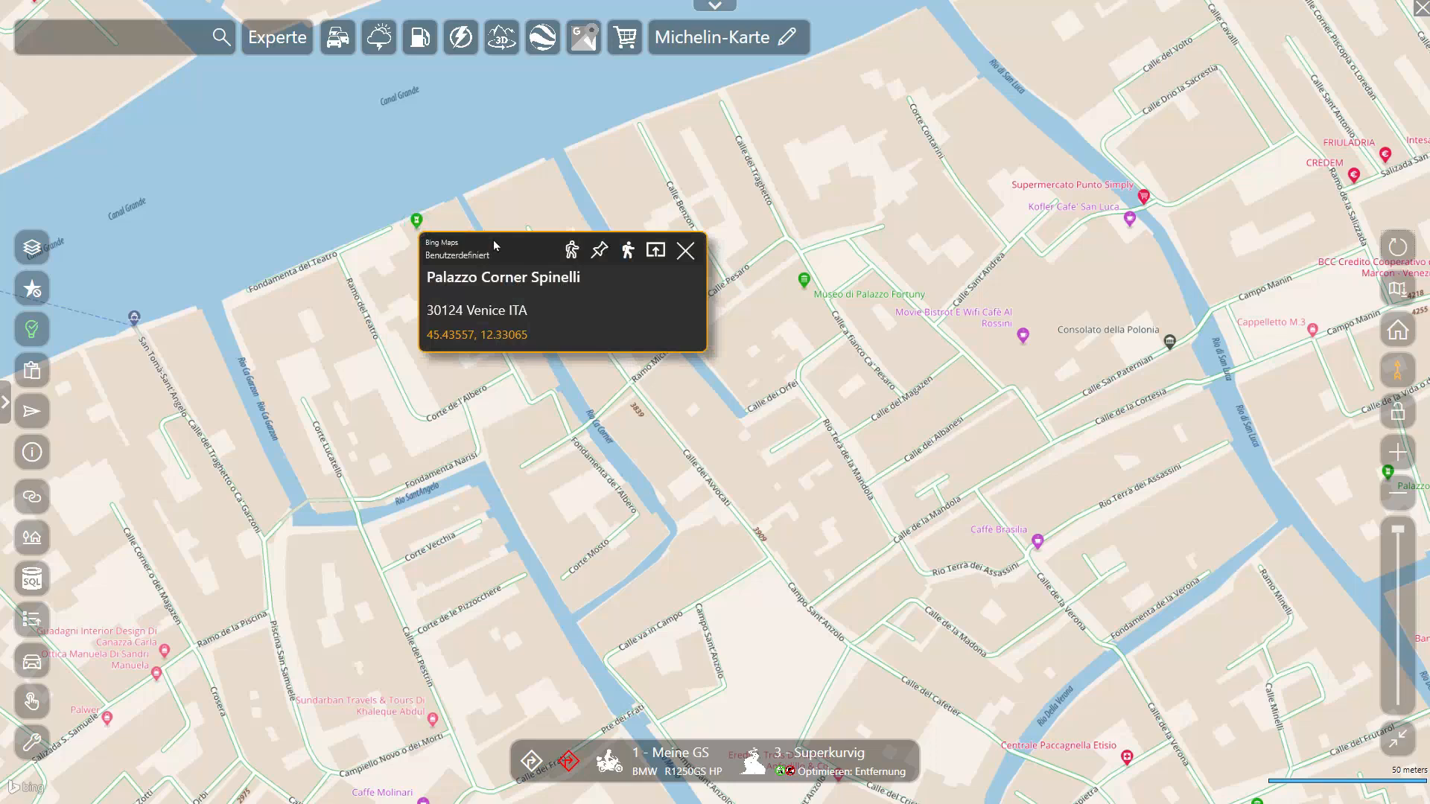
click(654, 252)
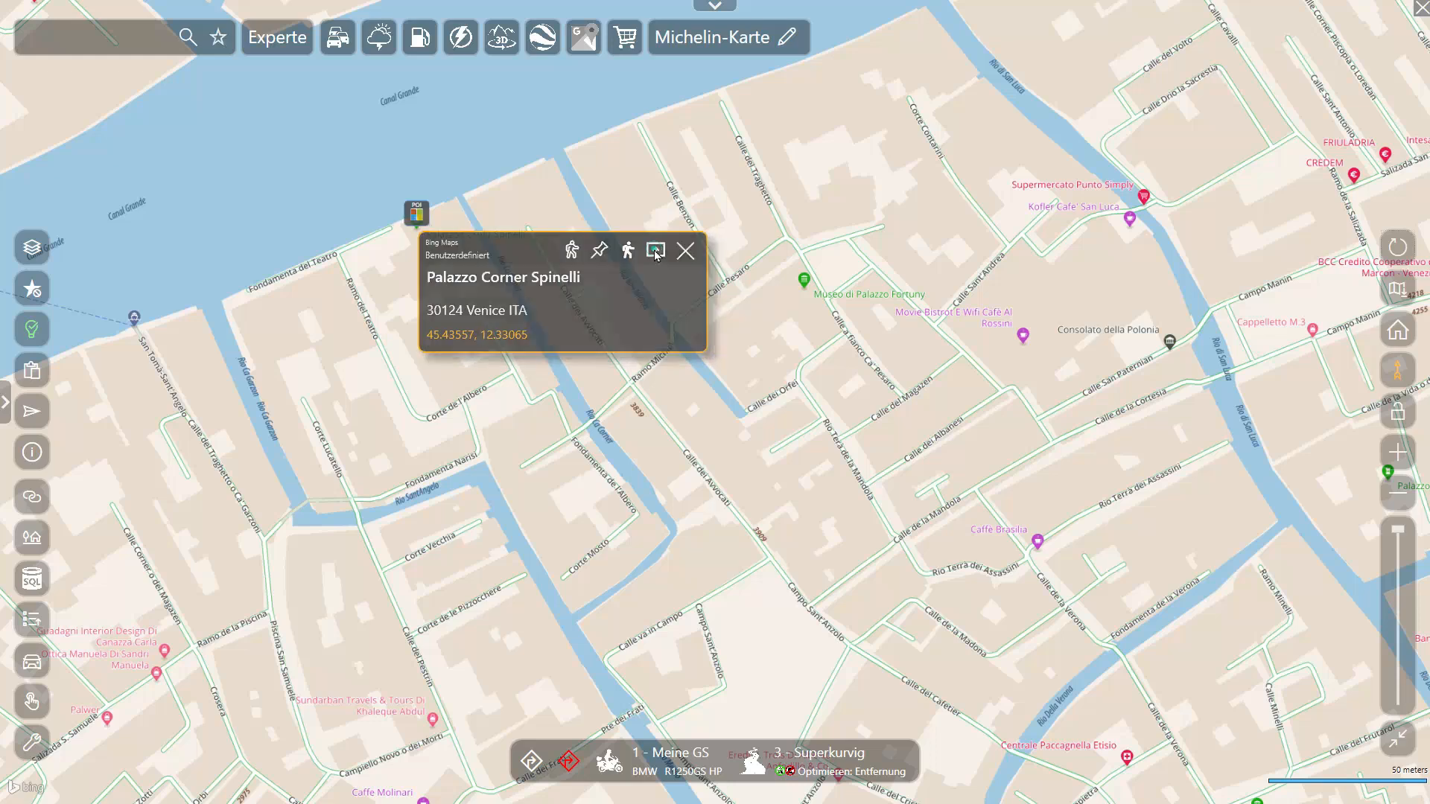
Add the Museo di Palazzo Fortuny entry (Palazzo Pesaro Orfei) and the Kofler Cafe' San Luca entry to the POIs.
click(820, 298)
click(1056, 314)
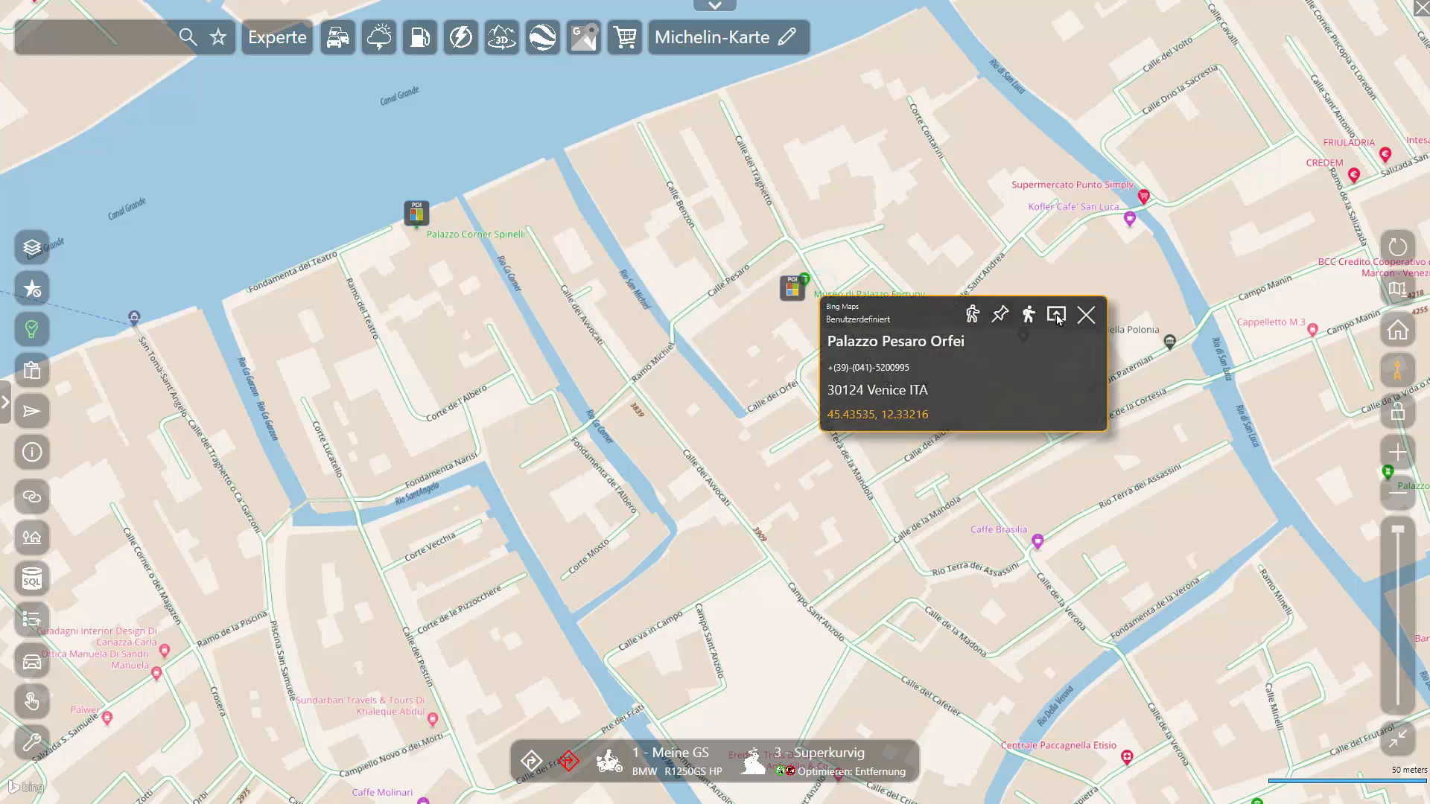
click(1129, 221)
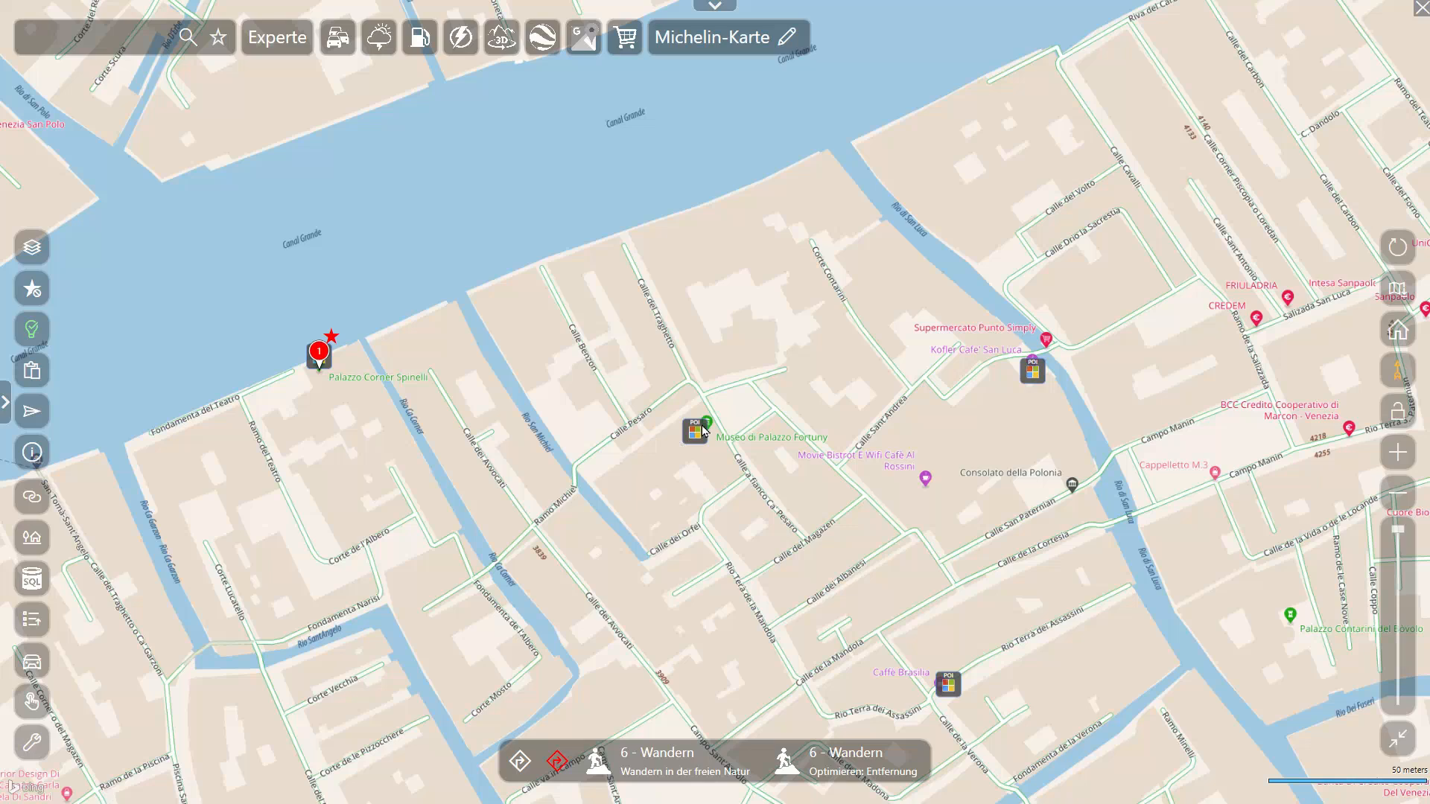
Extend the Wandern route from Palazzo Corner Spinelli to the Palazzo Pesaro Orfei POI and on to the Kofler Cafe' San Luca POI.
click(698, 432)
click(885, 452)
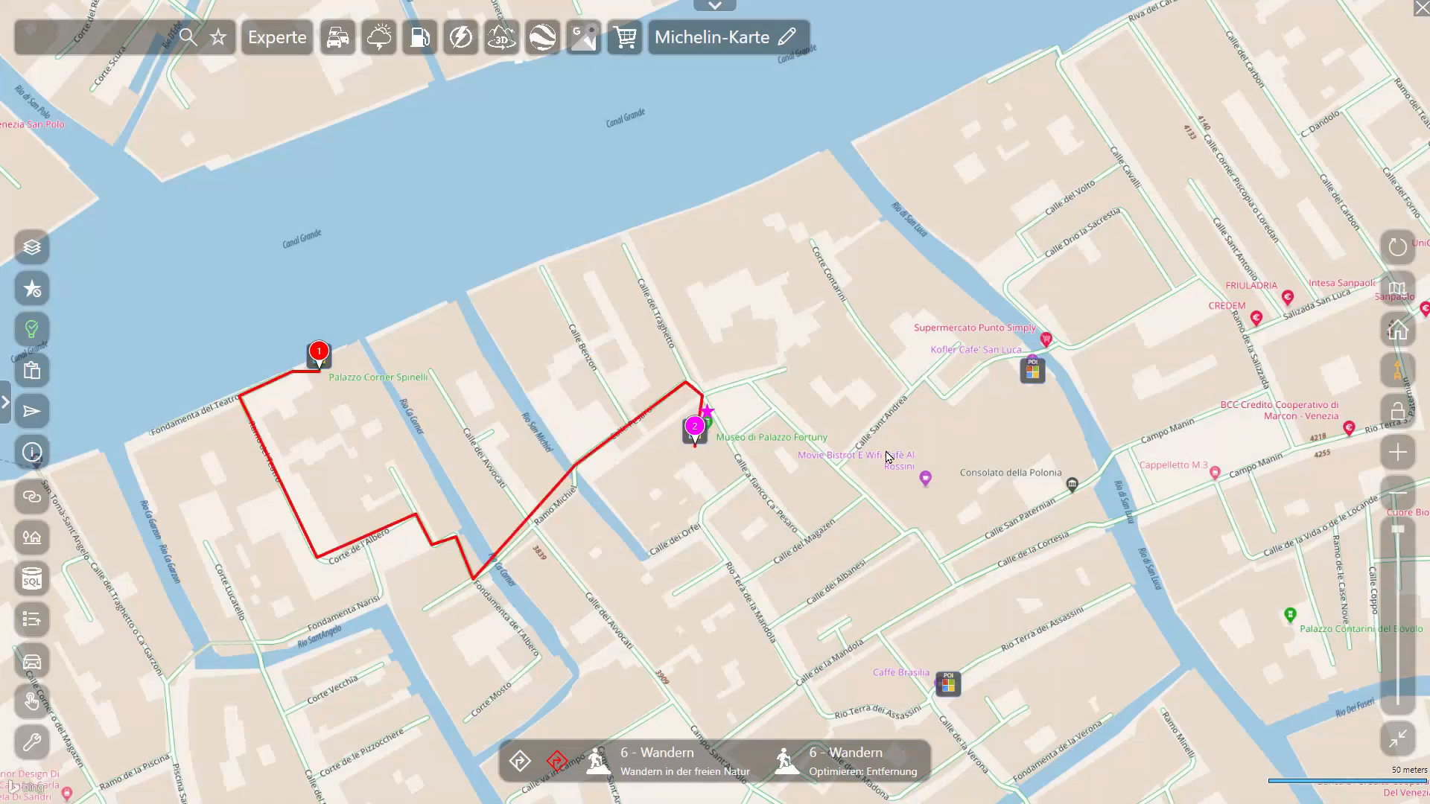
click(1039, 376)
click(1218, 397)
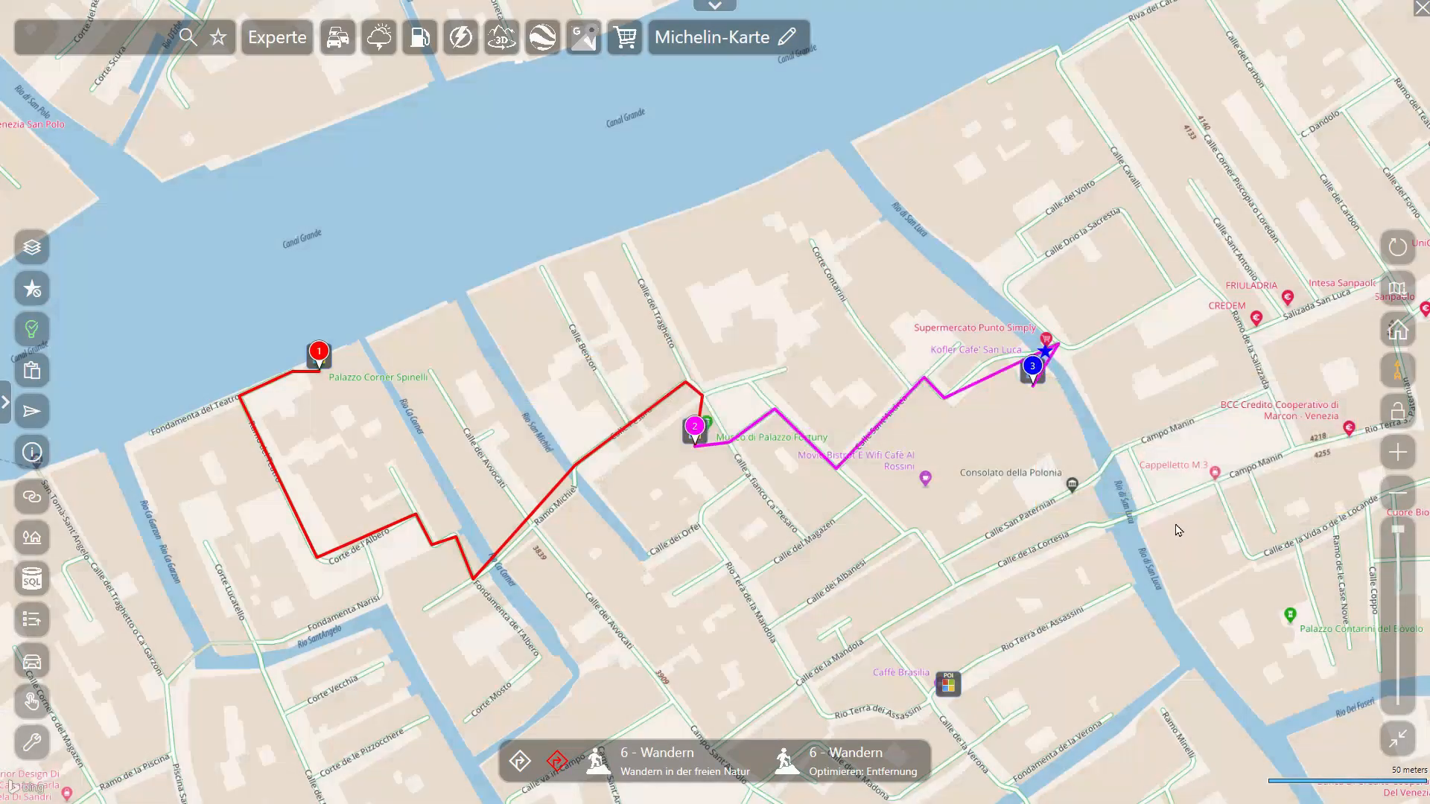
Extend the walking route to the Intesa Sanpaolo map entry and select the Consolato della Russia entry.
drag(1186, 511, 674, 562)
drag(914, 344, 892, 386)
click(890, 386)
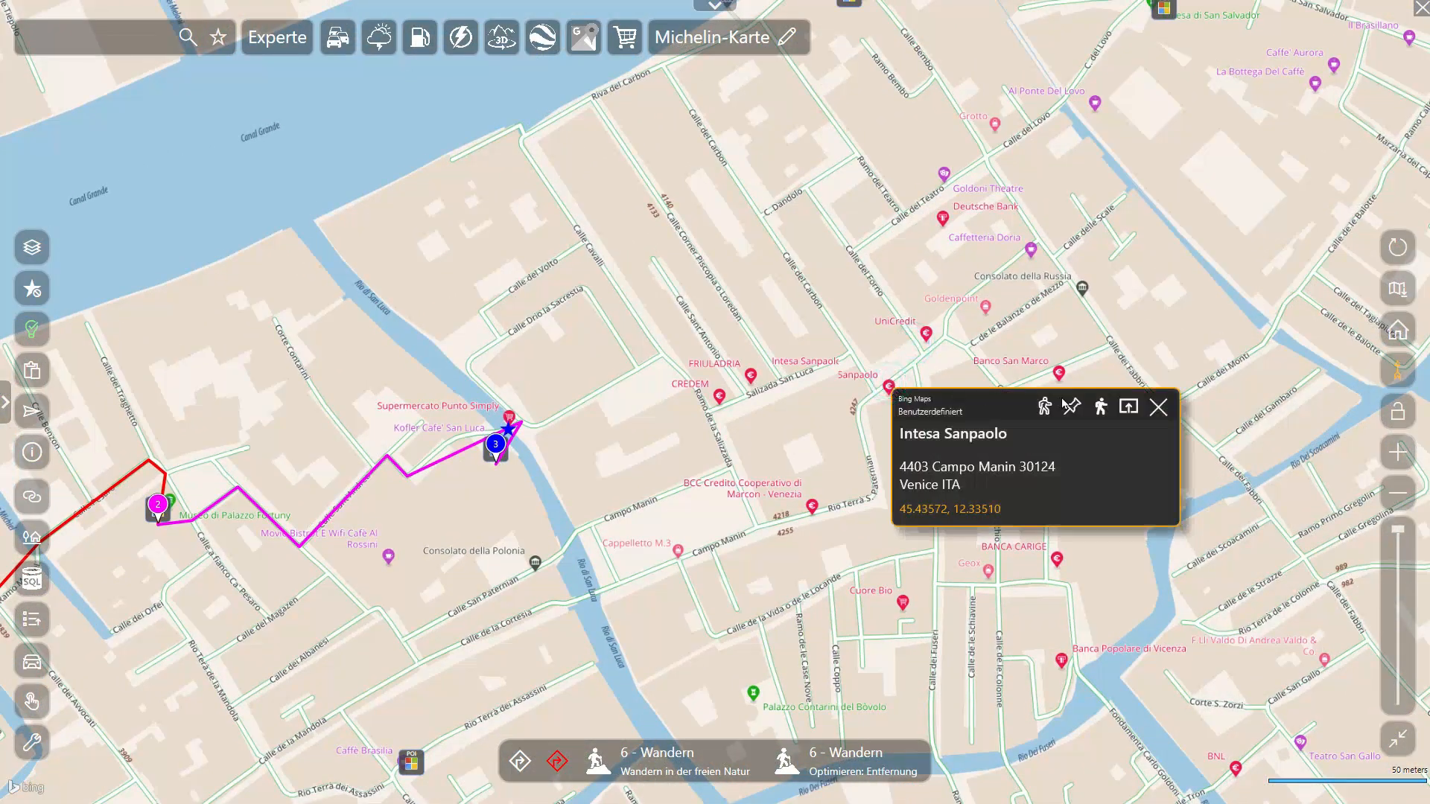
click(1101, 407)
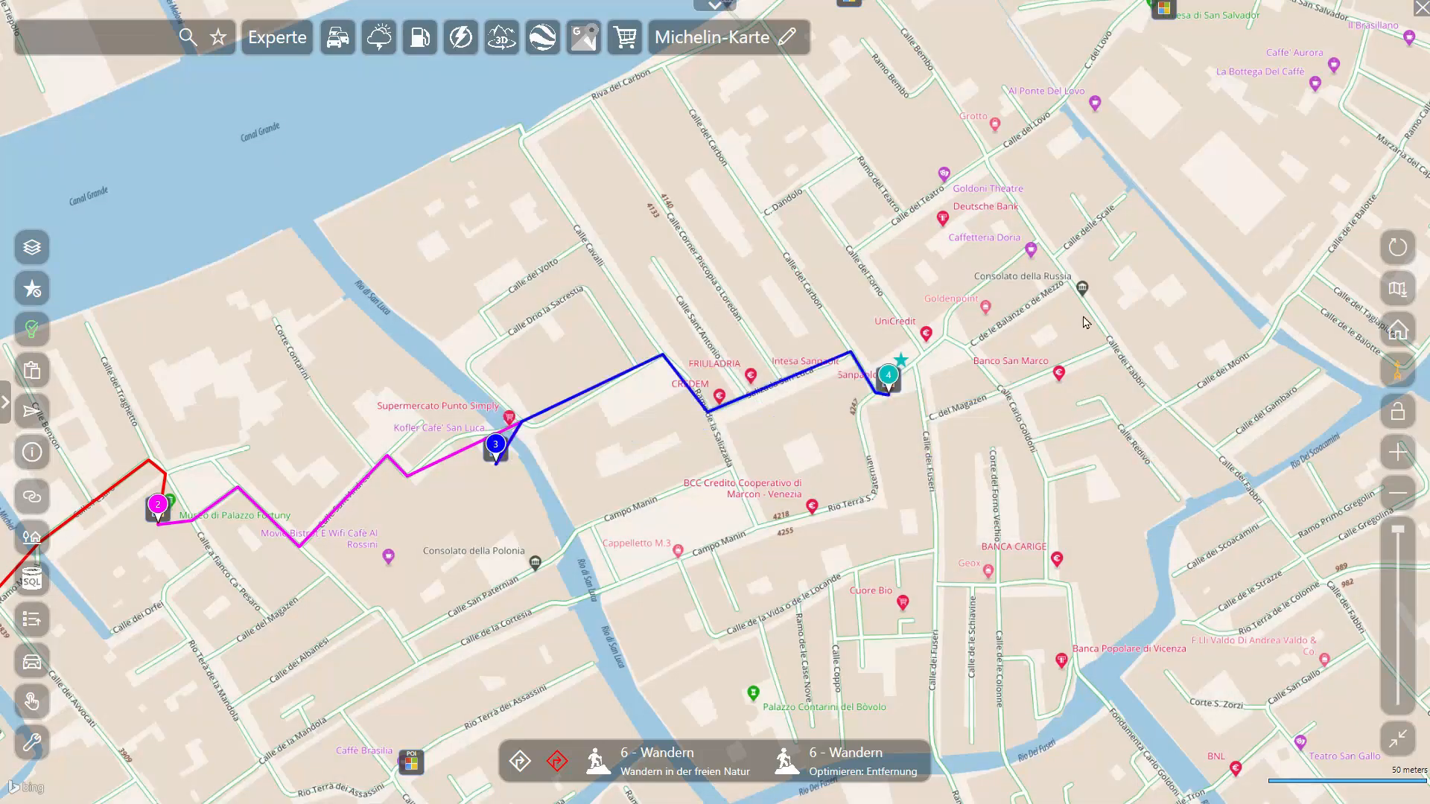
click(1083, 292)
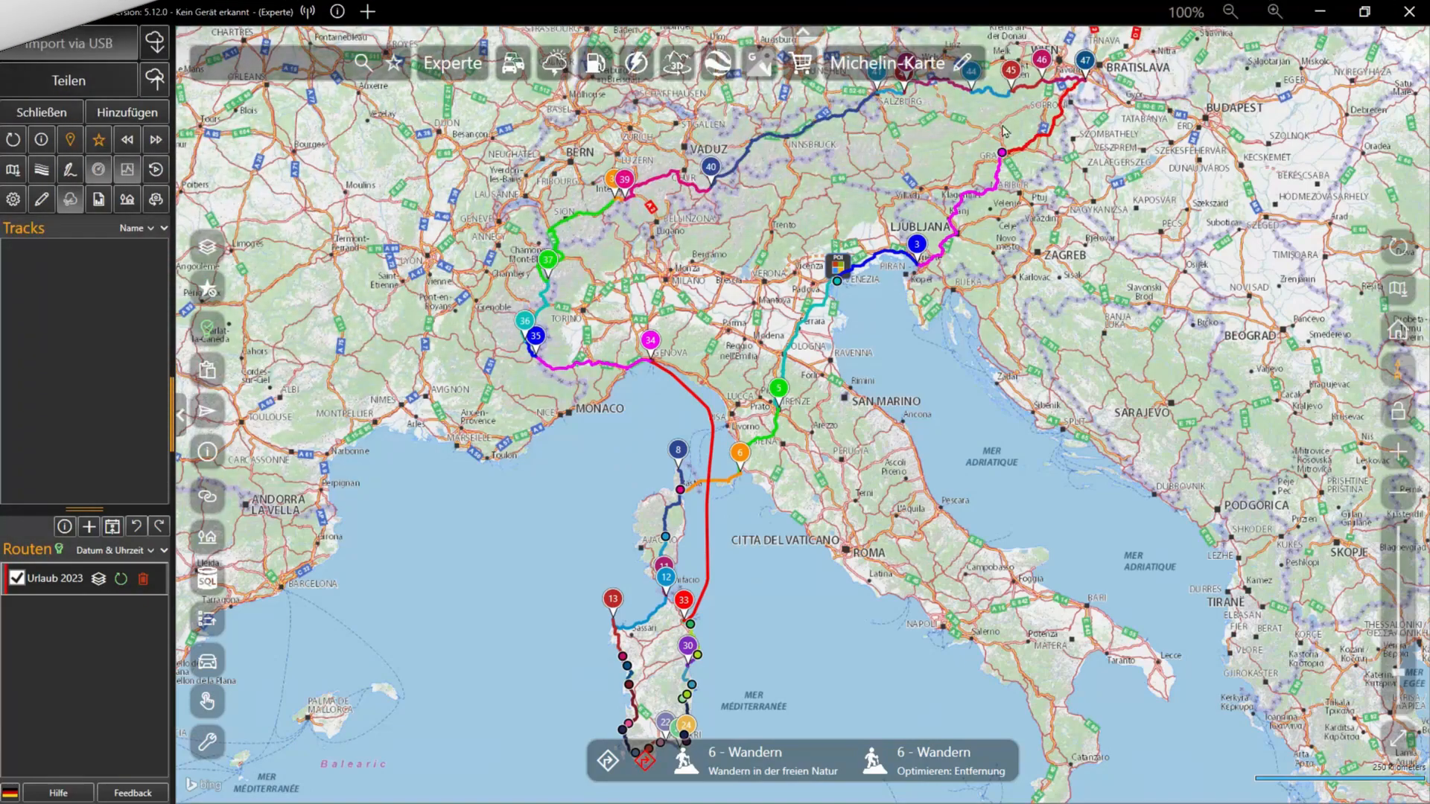
Set the interface zoom to 90% and delete the vehicles under Garage und Routing-Profile in the settings.
click(15, 201)
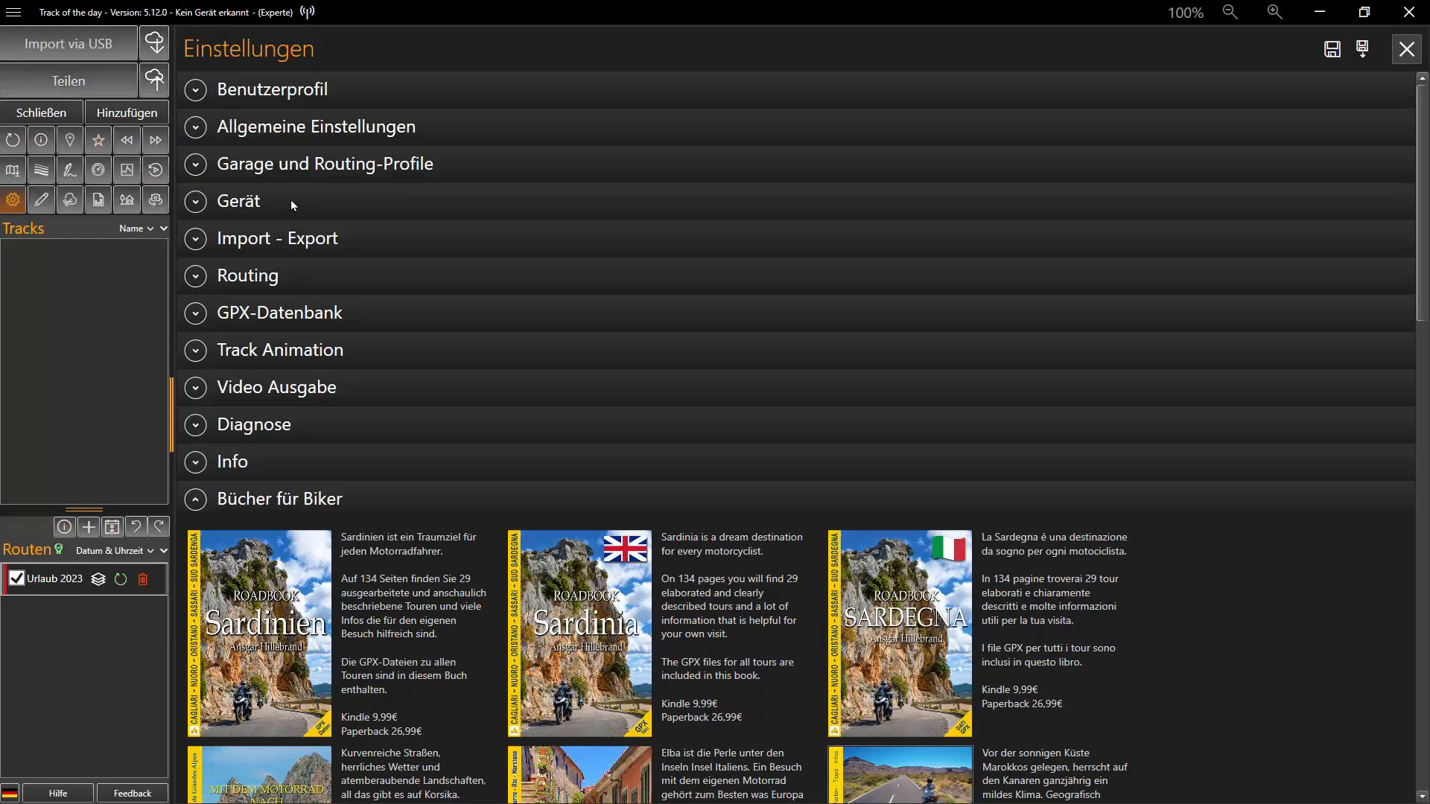
click(441, 164)
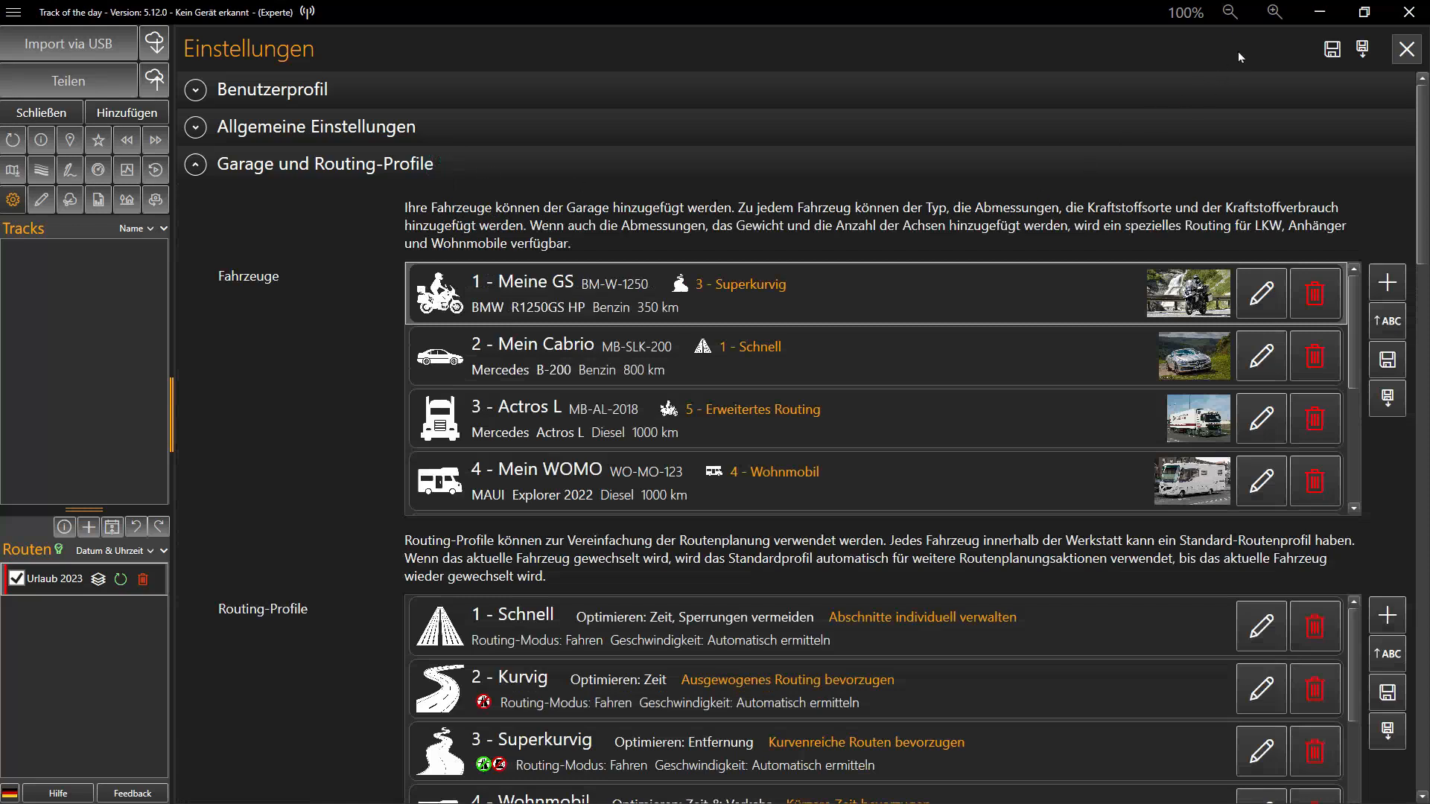
click(1235, 15)
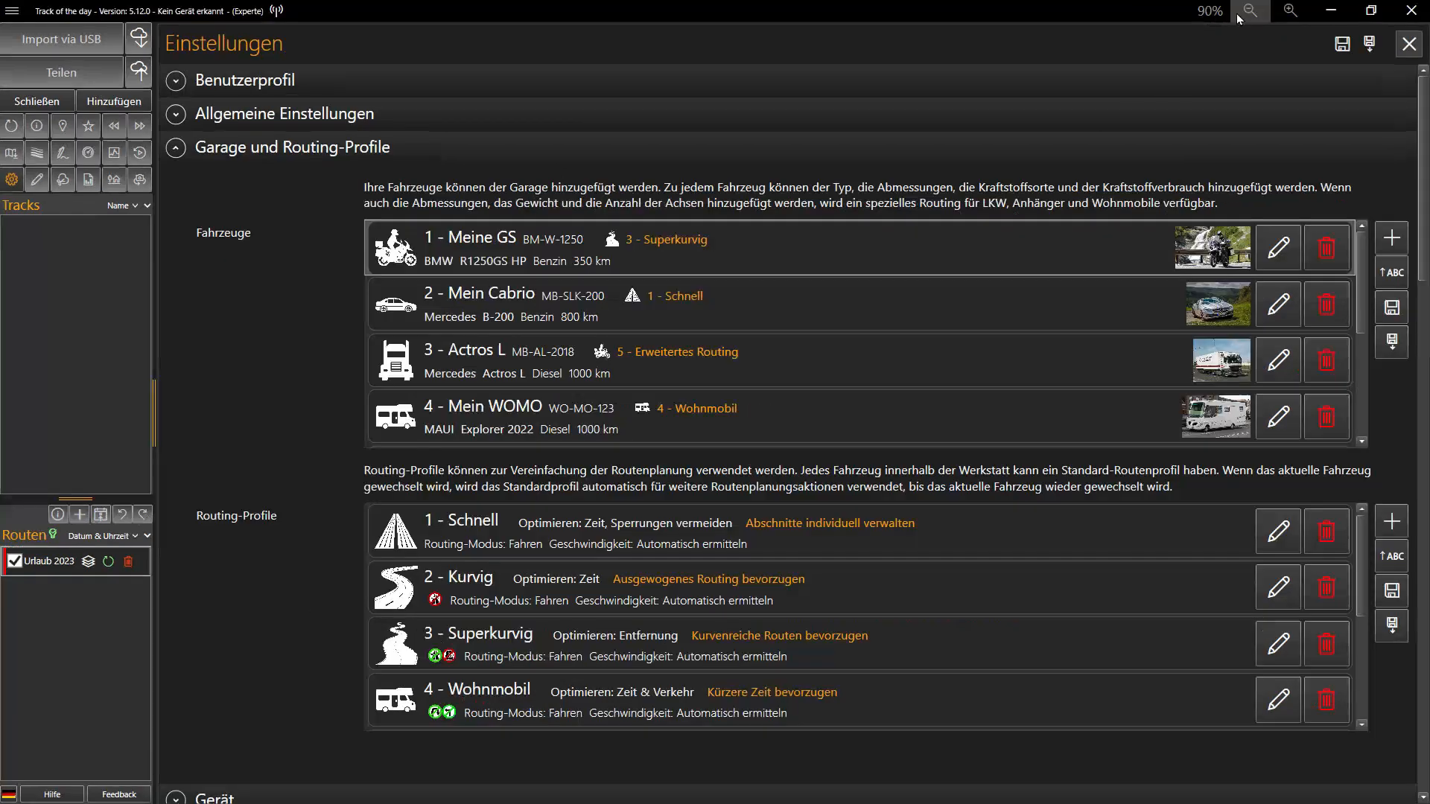
scroll(1333, 251, down, 3)
click(1333, 251)
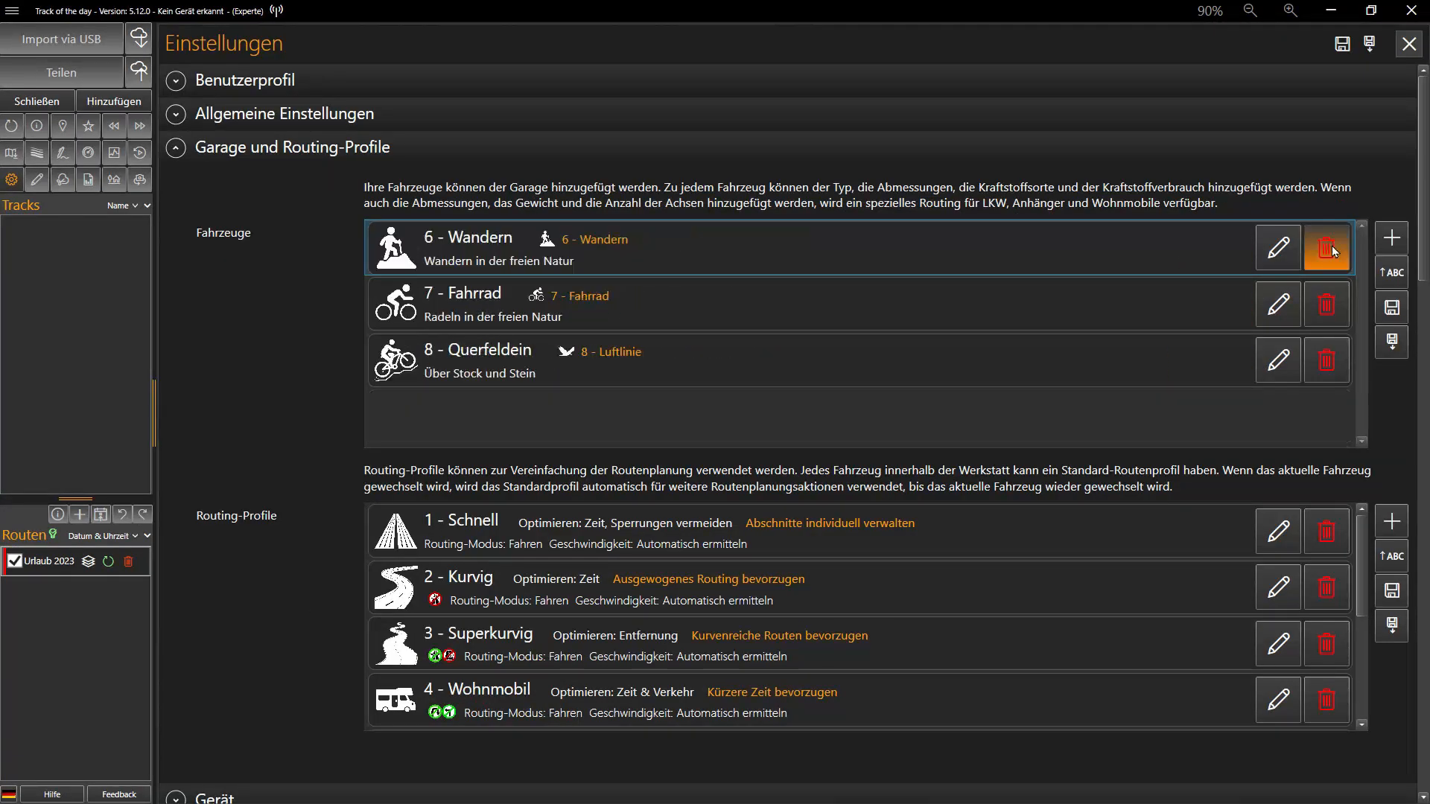
Delete all routing profiles, then close the settings and accept the factory settings for vehicles and profiles.
click(1329, 525)
click(1330, 524)
click(1330, 525)
click(1330, 525)
click(1330, 525)
click(1330, 525)
click(1330, 525)
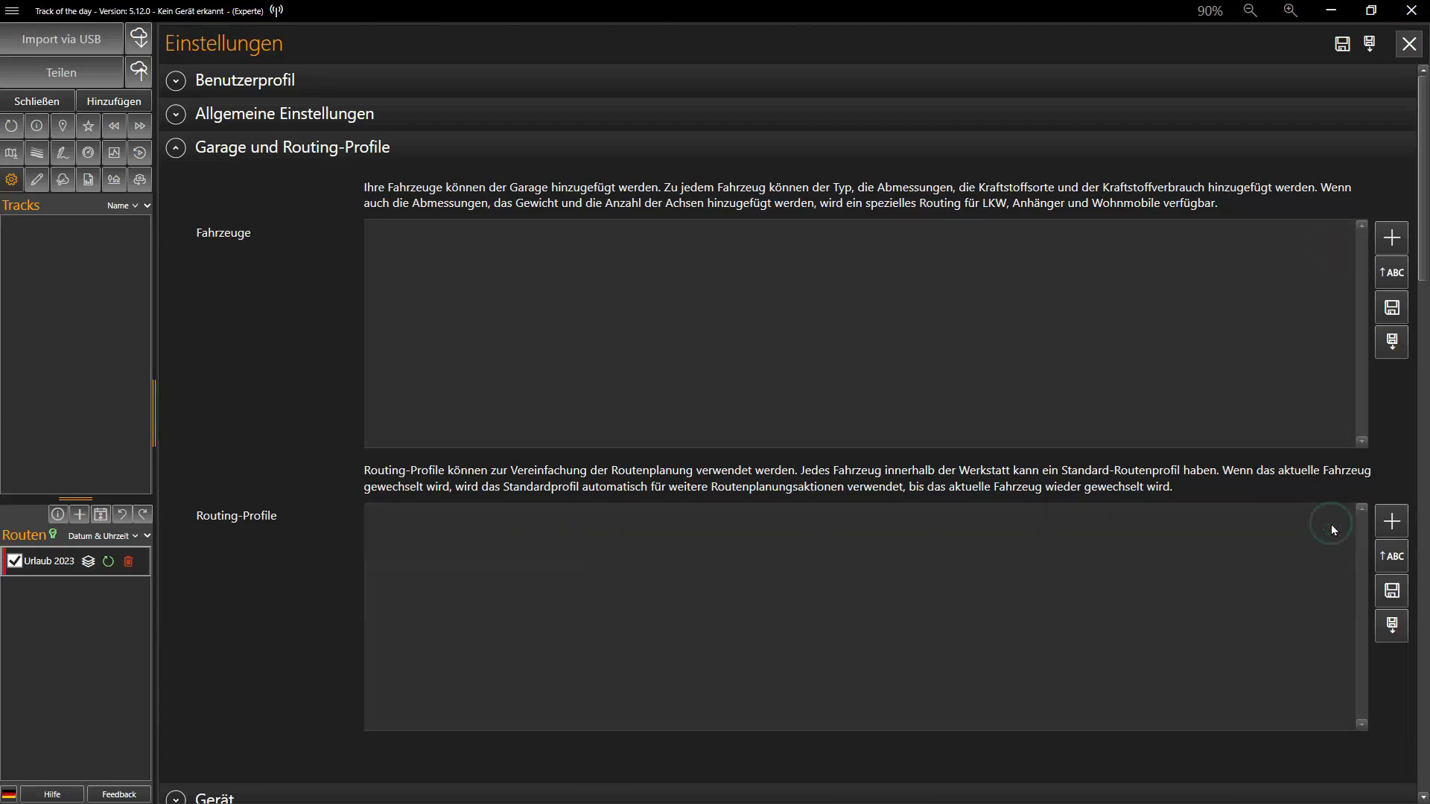
click(1409, 45)
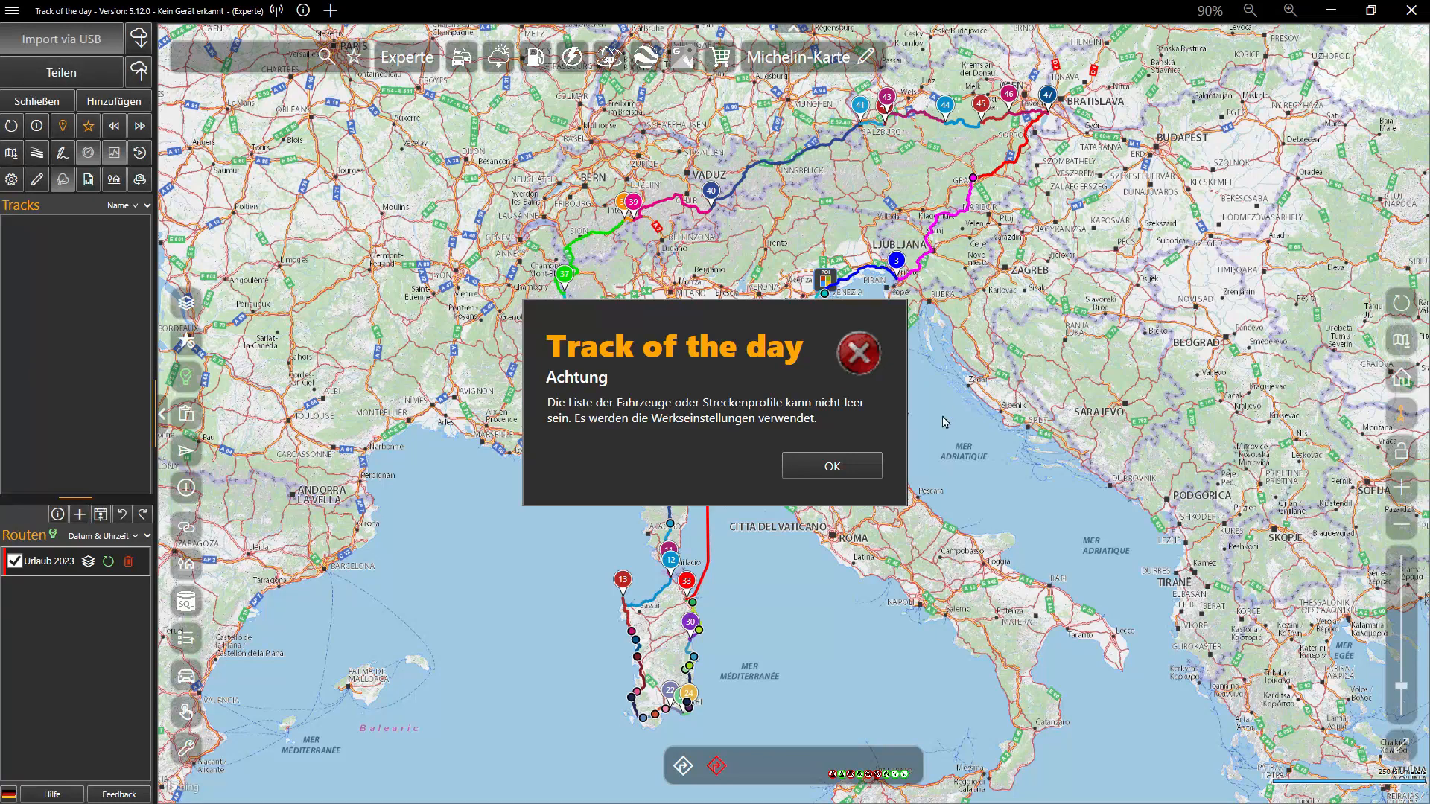
click(831, 466)
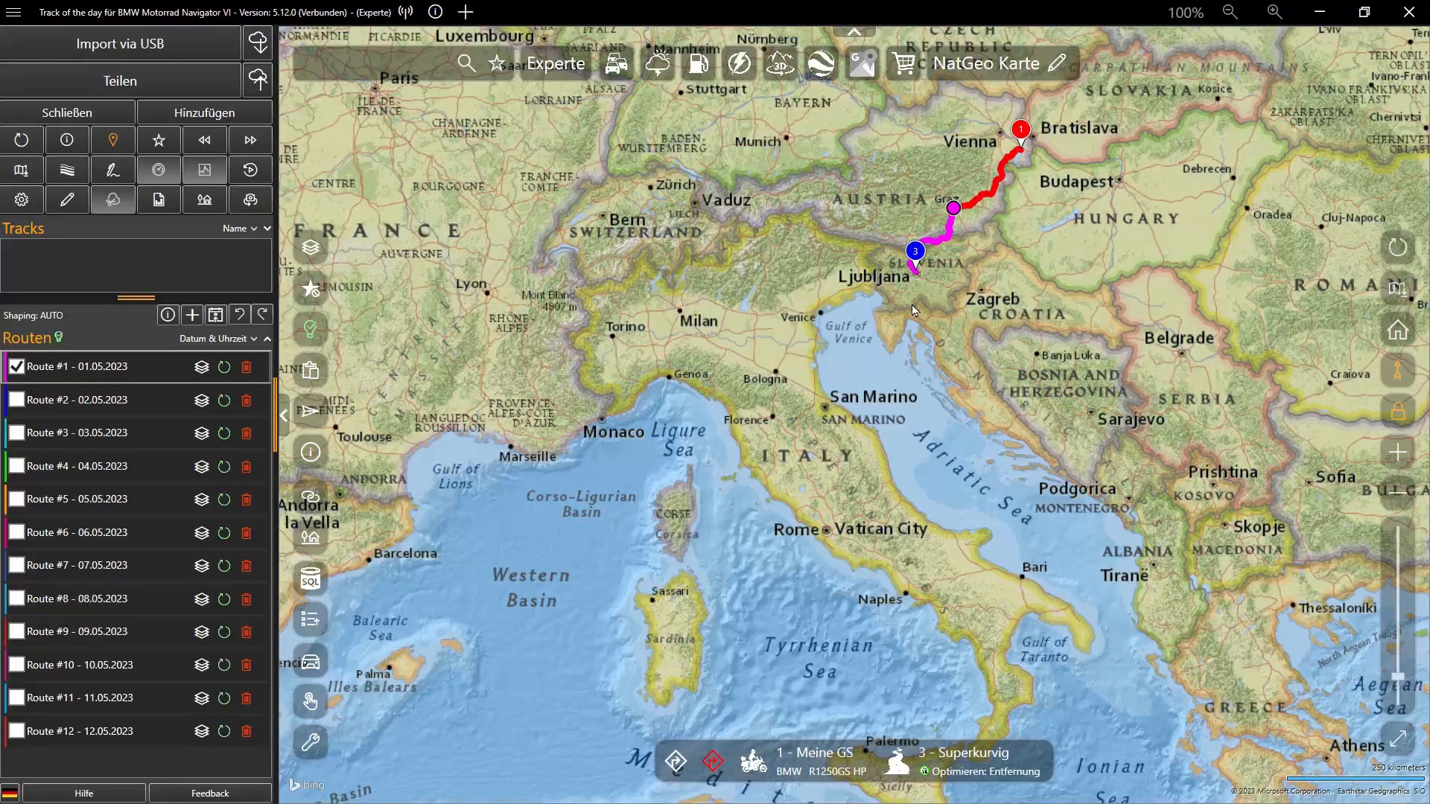
Show the other daily stages and the POIs on the map alongside Route #1 - 01.05.2023.
click(311, 500)
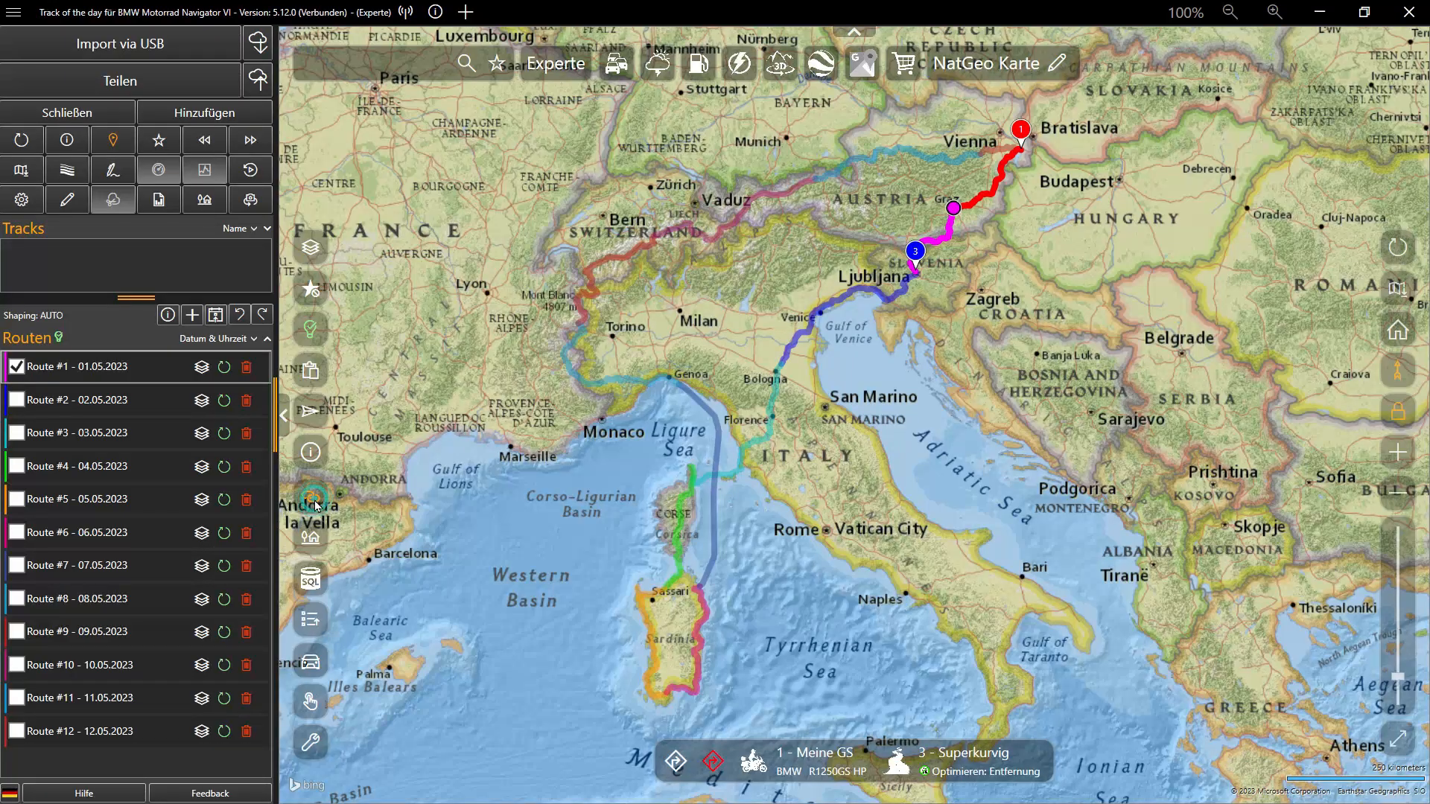
click(163, 142)
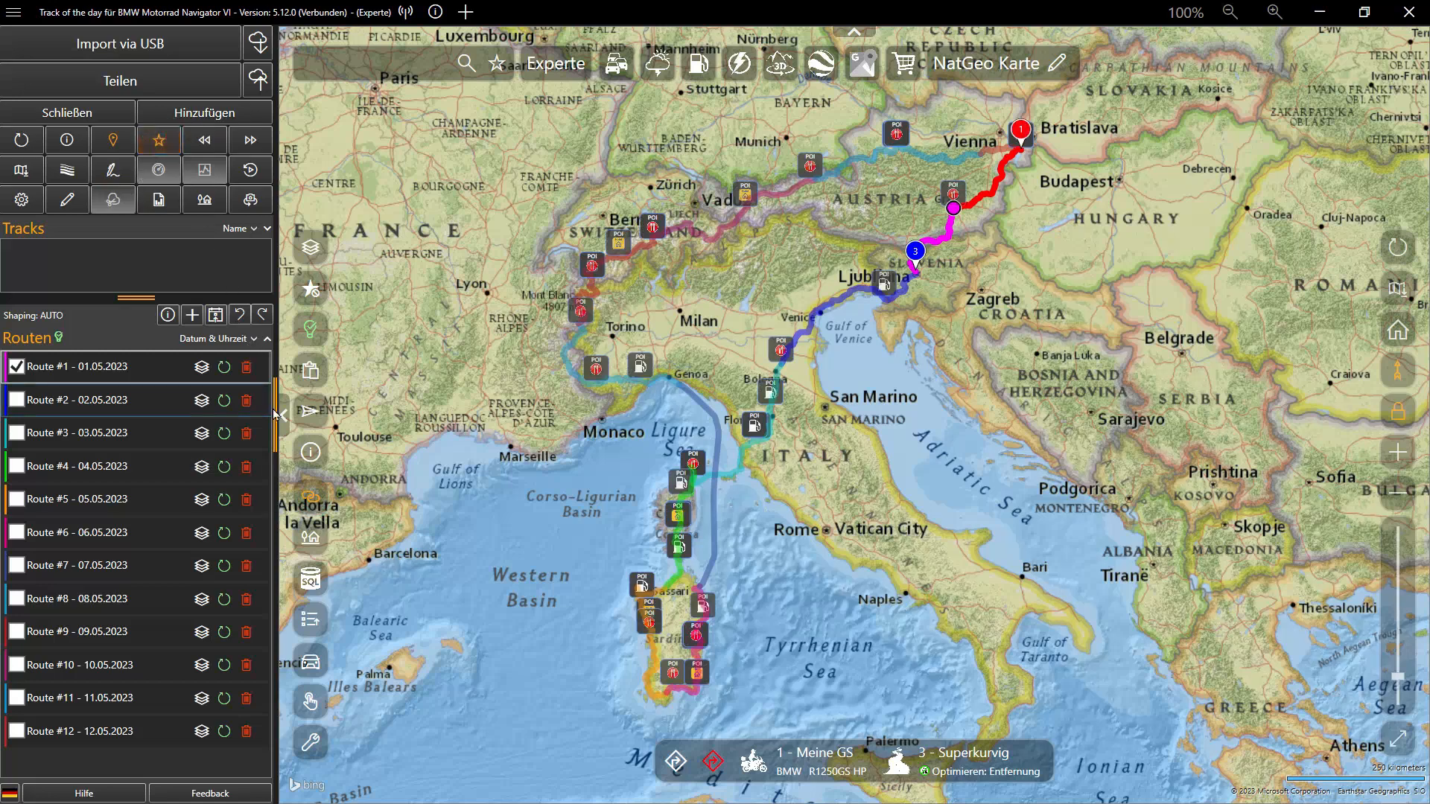
Start exporting Route #1 - 01.05.2023 with the export format OPTIMIZED - Optimierte Route im Stil von Garmin BaseCamp.
click(313, 414)
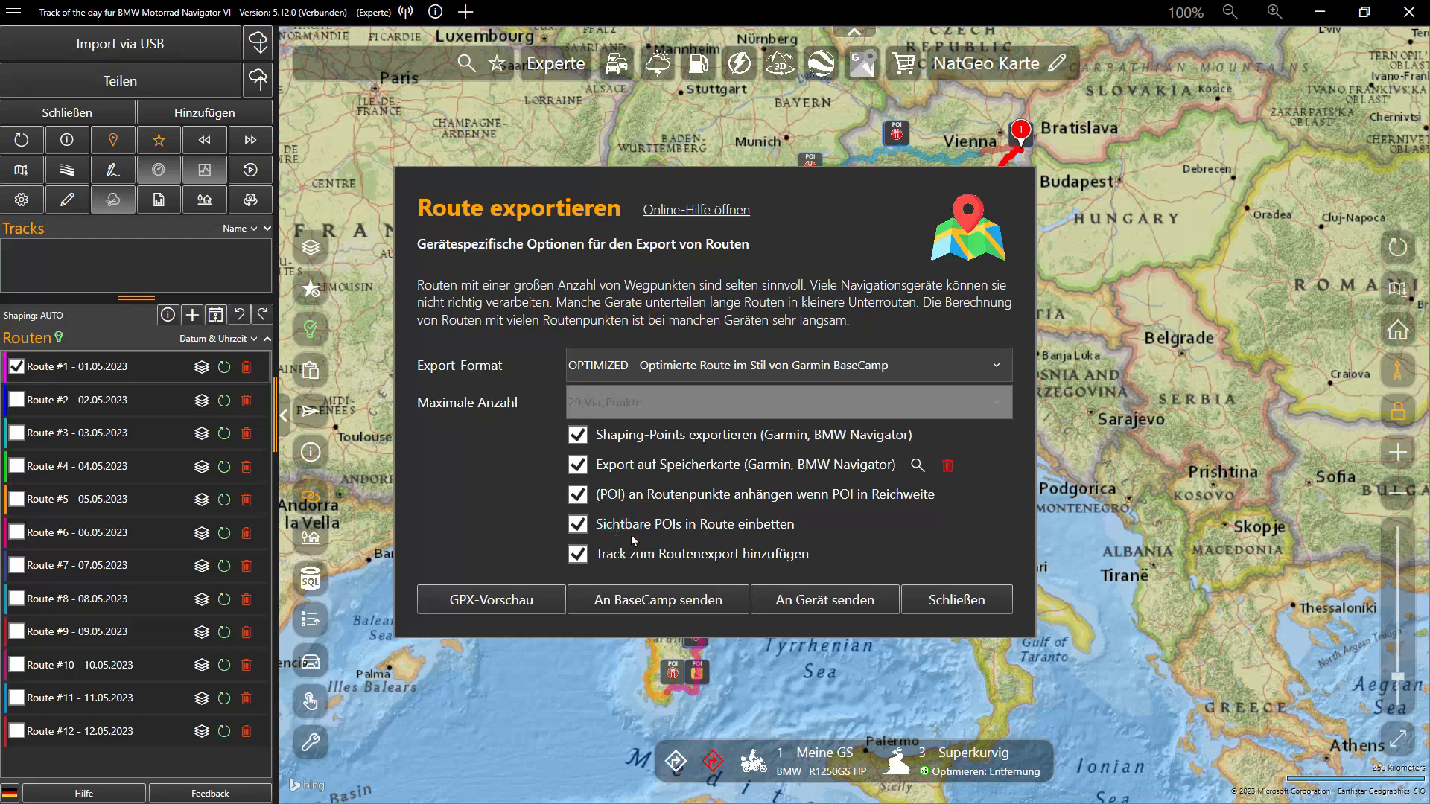
click(710, 380)
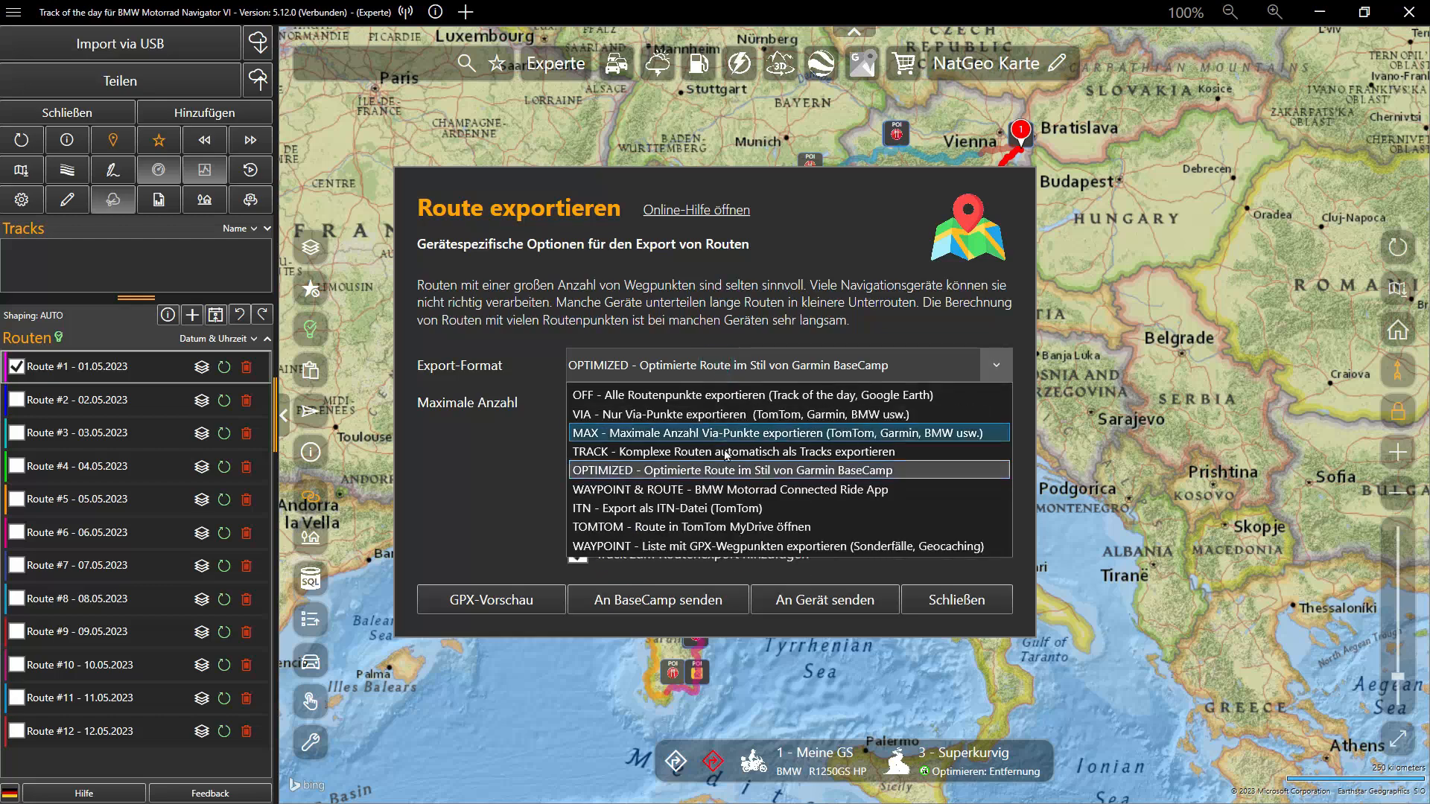
click(733, 471)
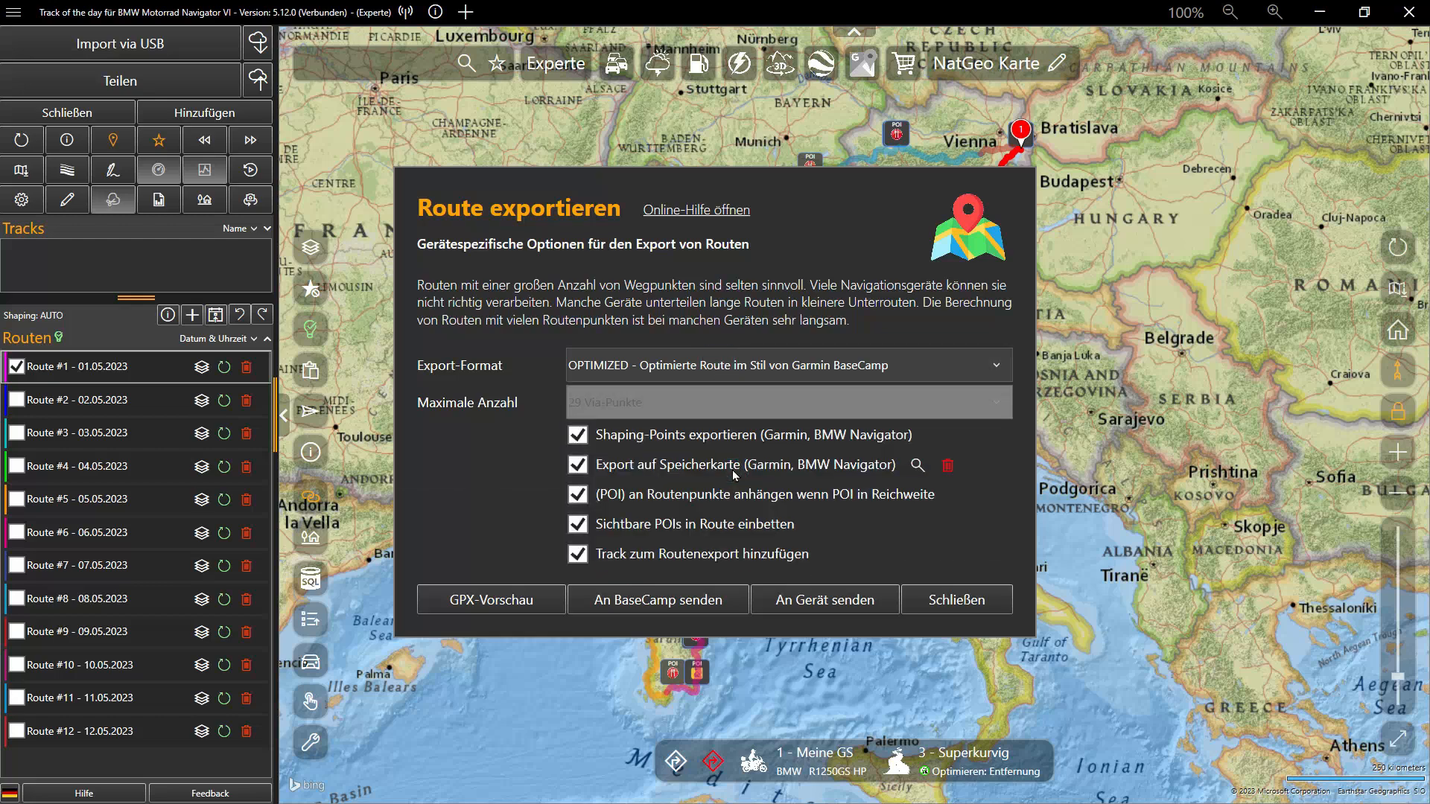
Delete Chiringuito 1500.gpx from the device's memory card and return to the route export options.
click(918, 466)
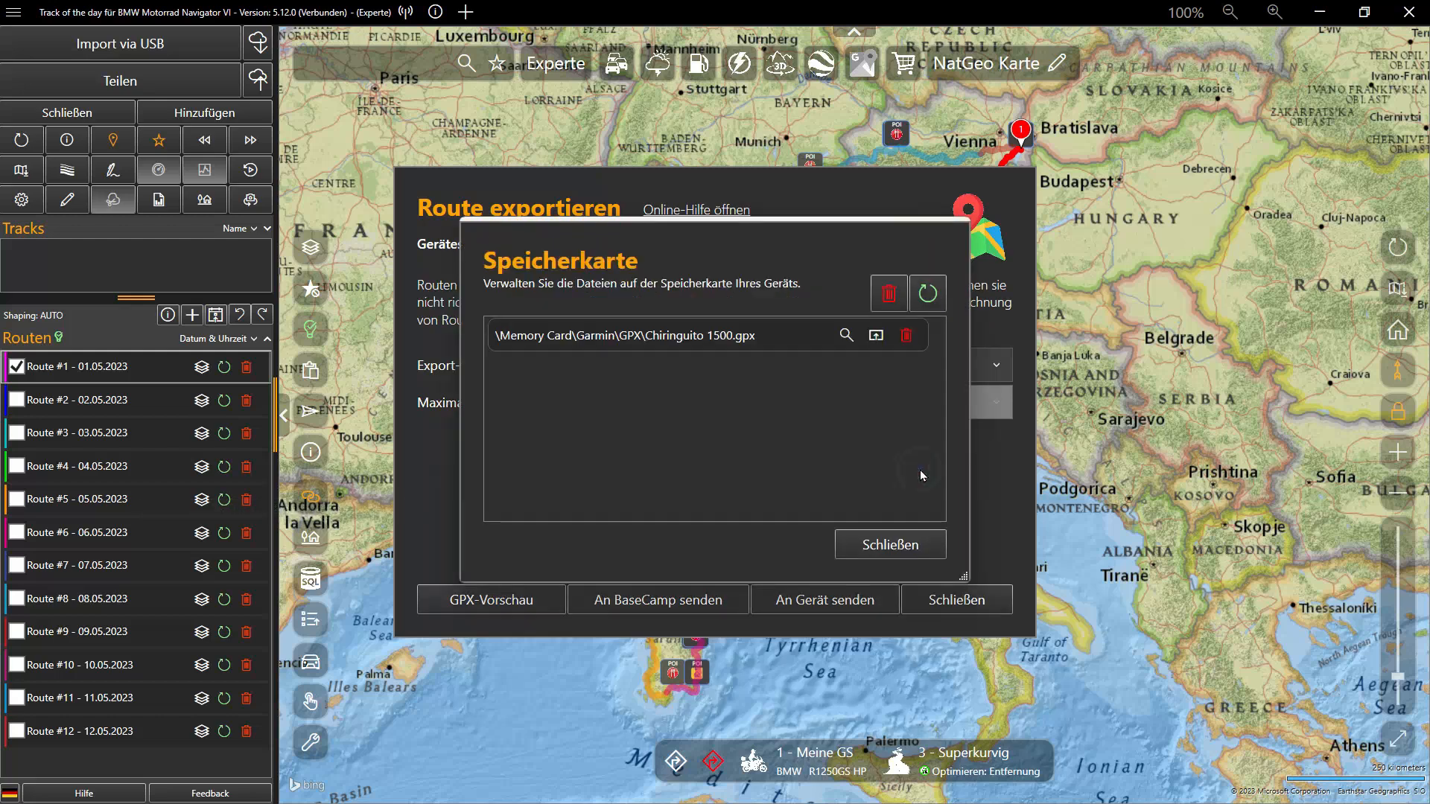
click(906, 335)
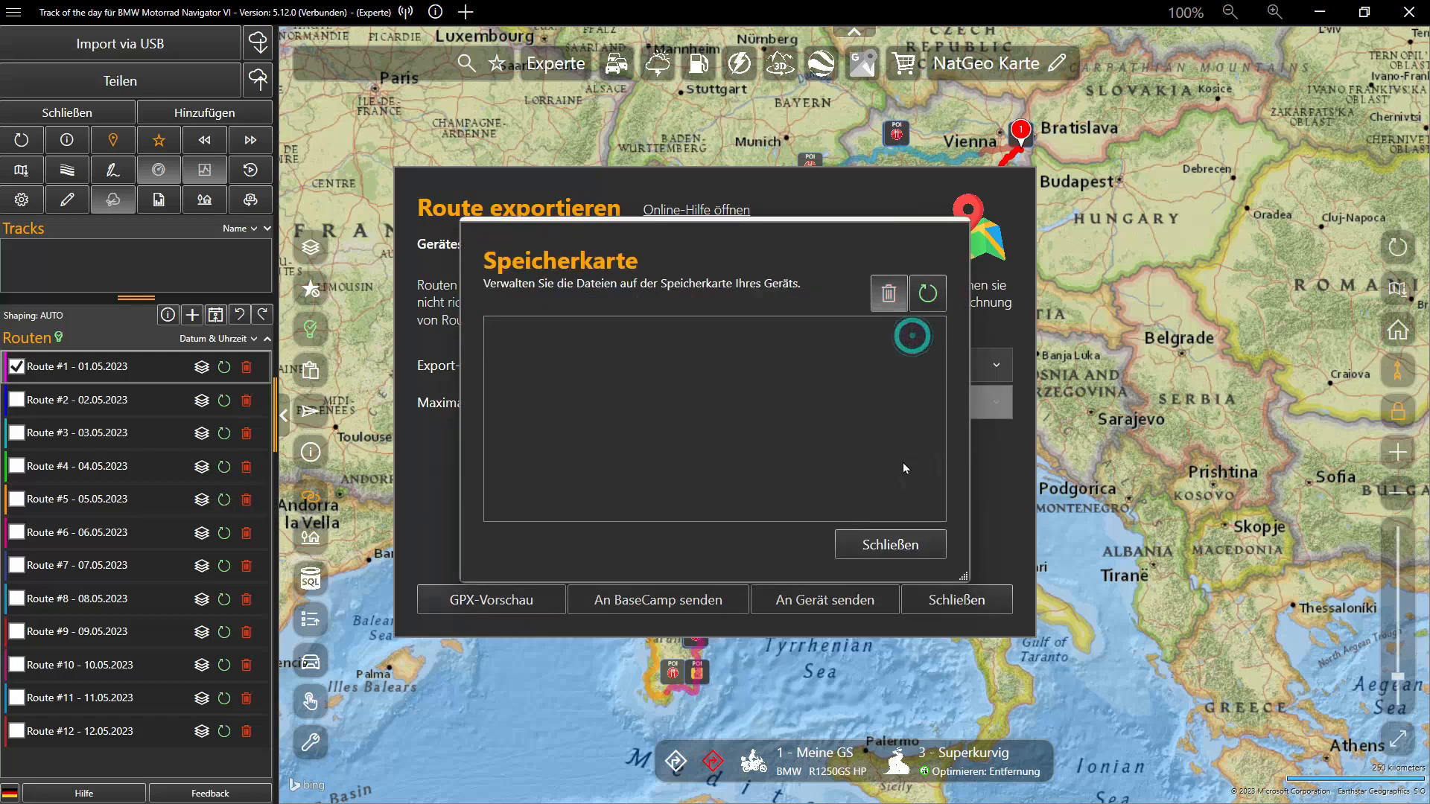
click(900, 544)
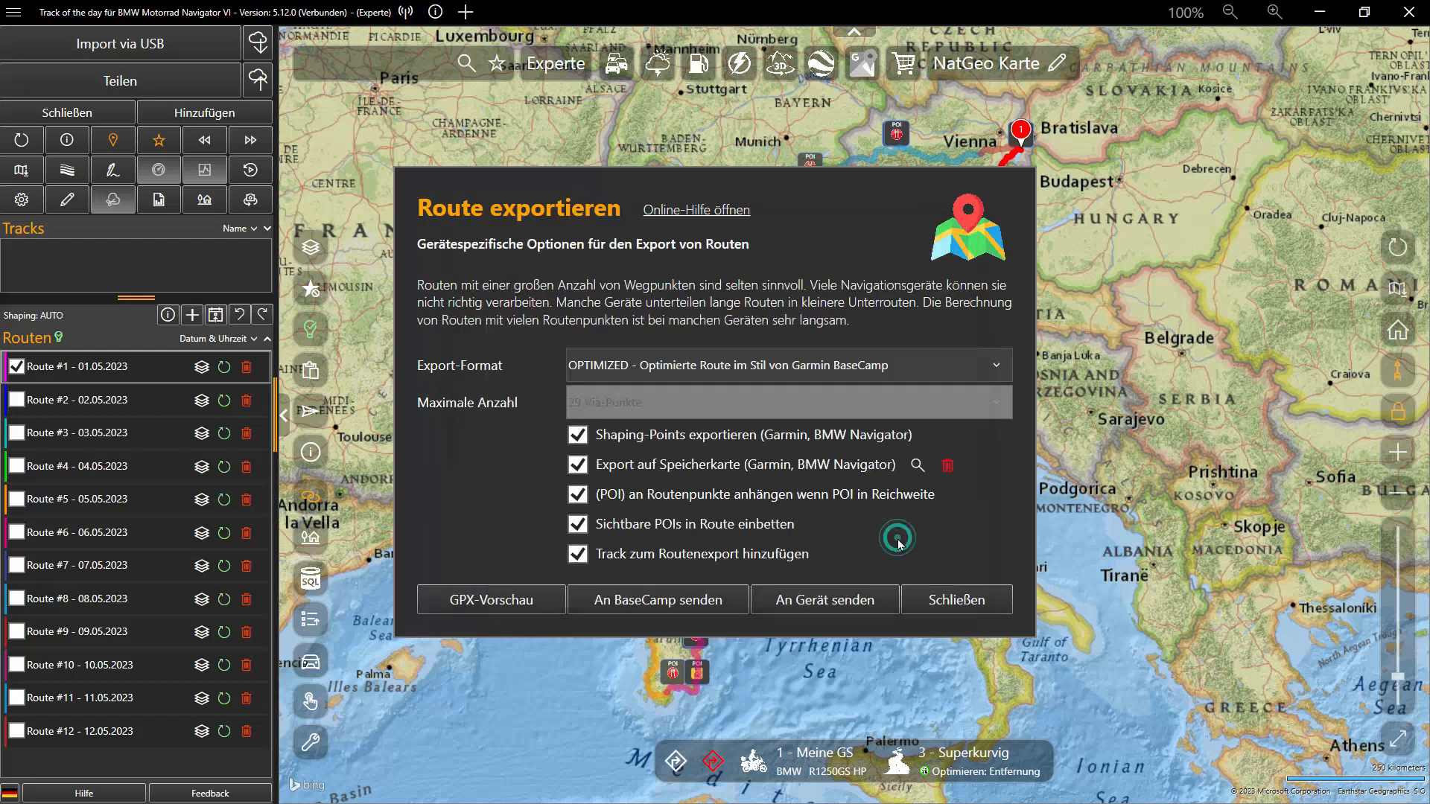
Send Route #1 - 01.05.2023 to the device, and export all routes to the device with the same options.
click(858, 604)
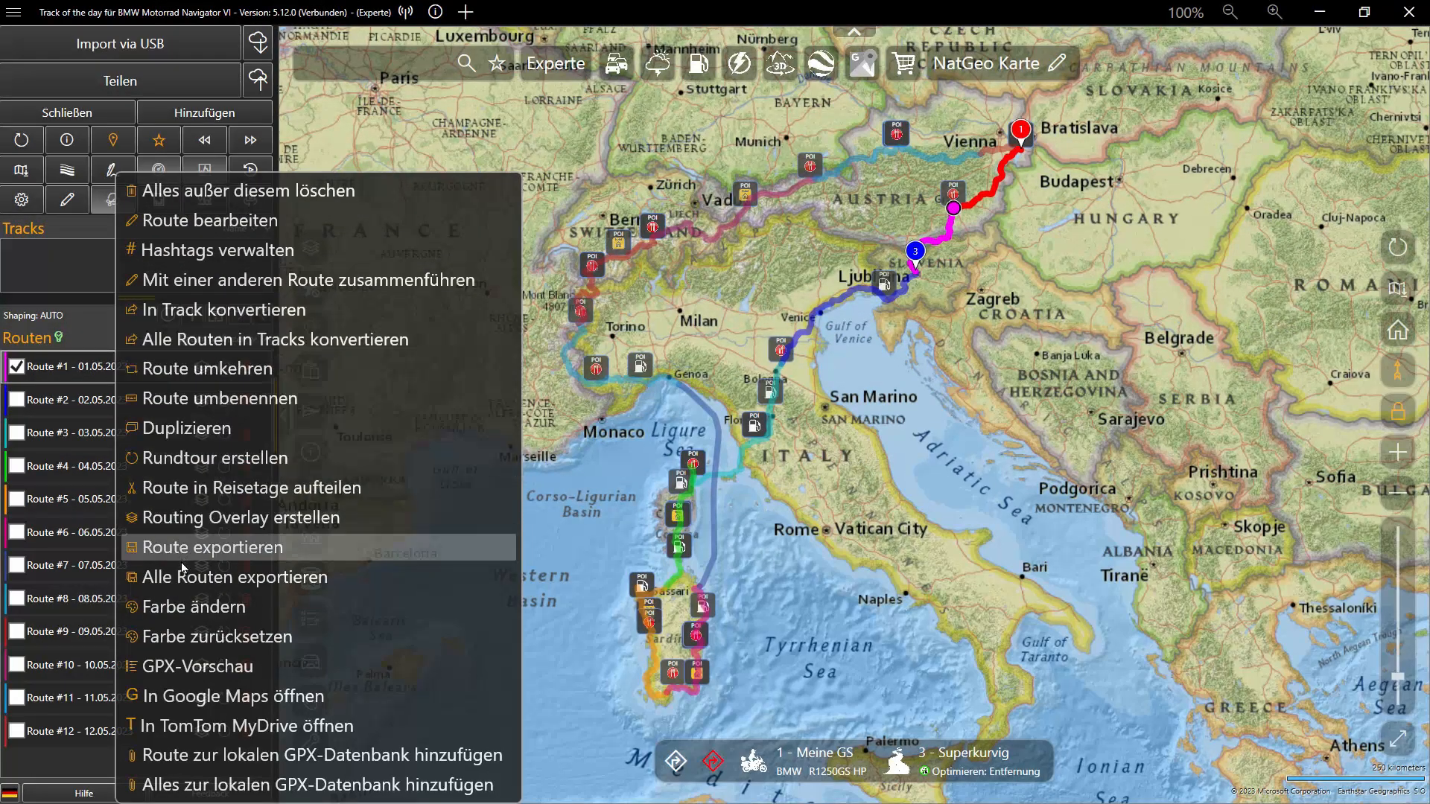
click(348, 583)
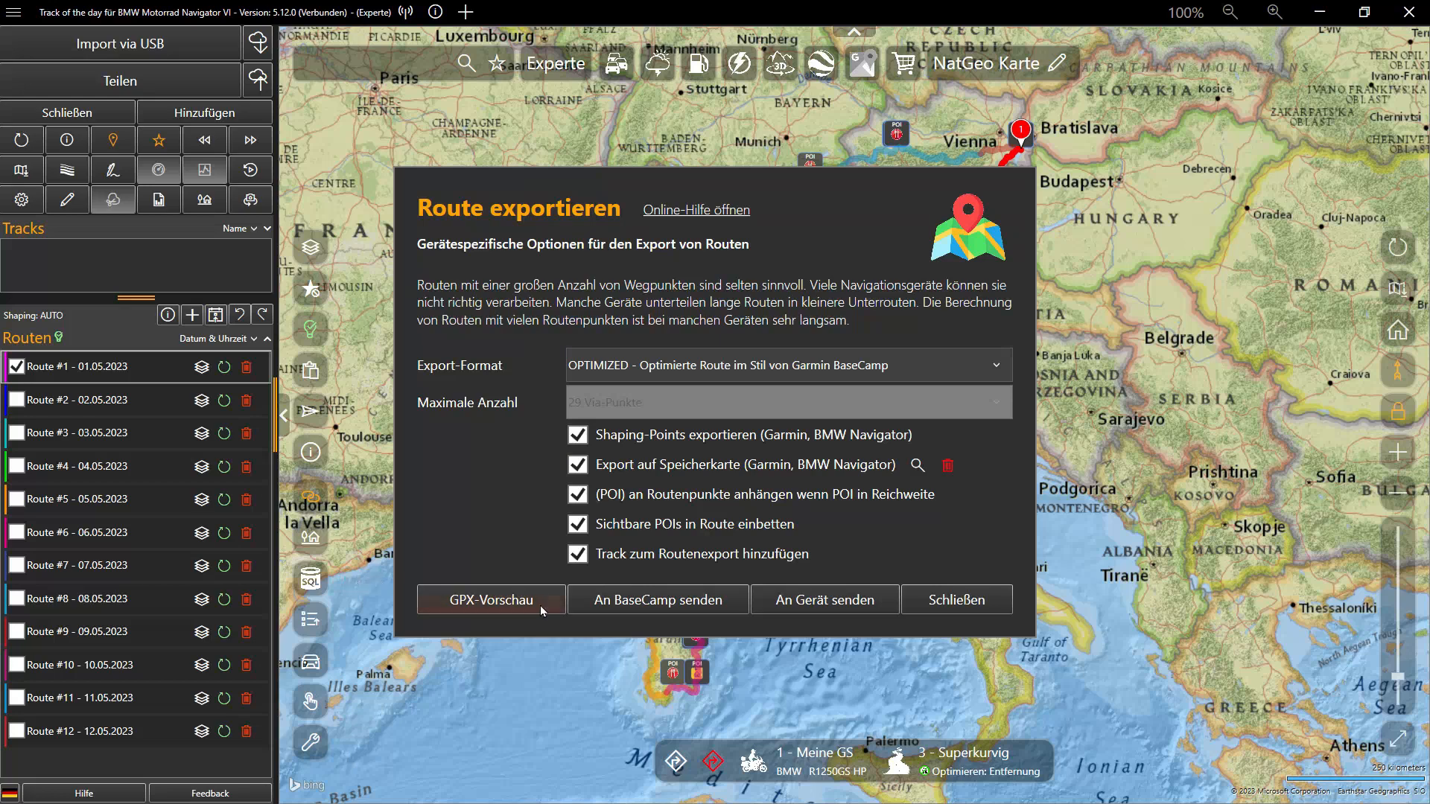
click(811, 603)
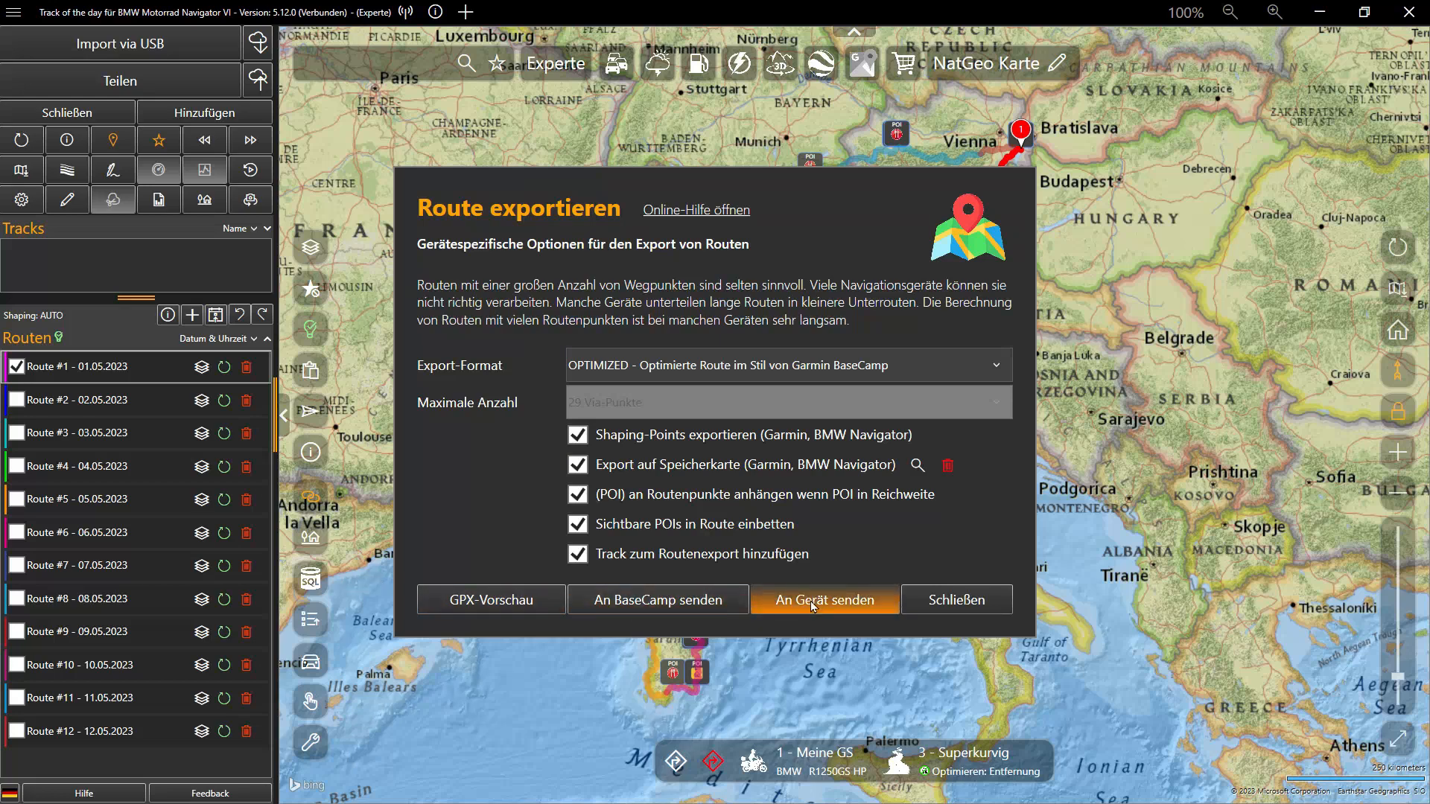